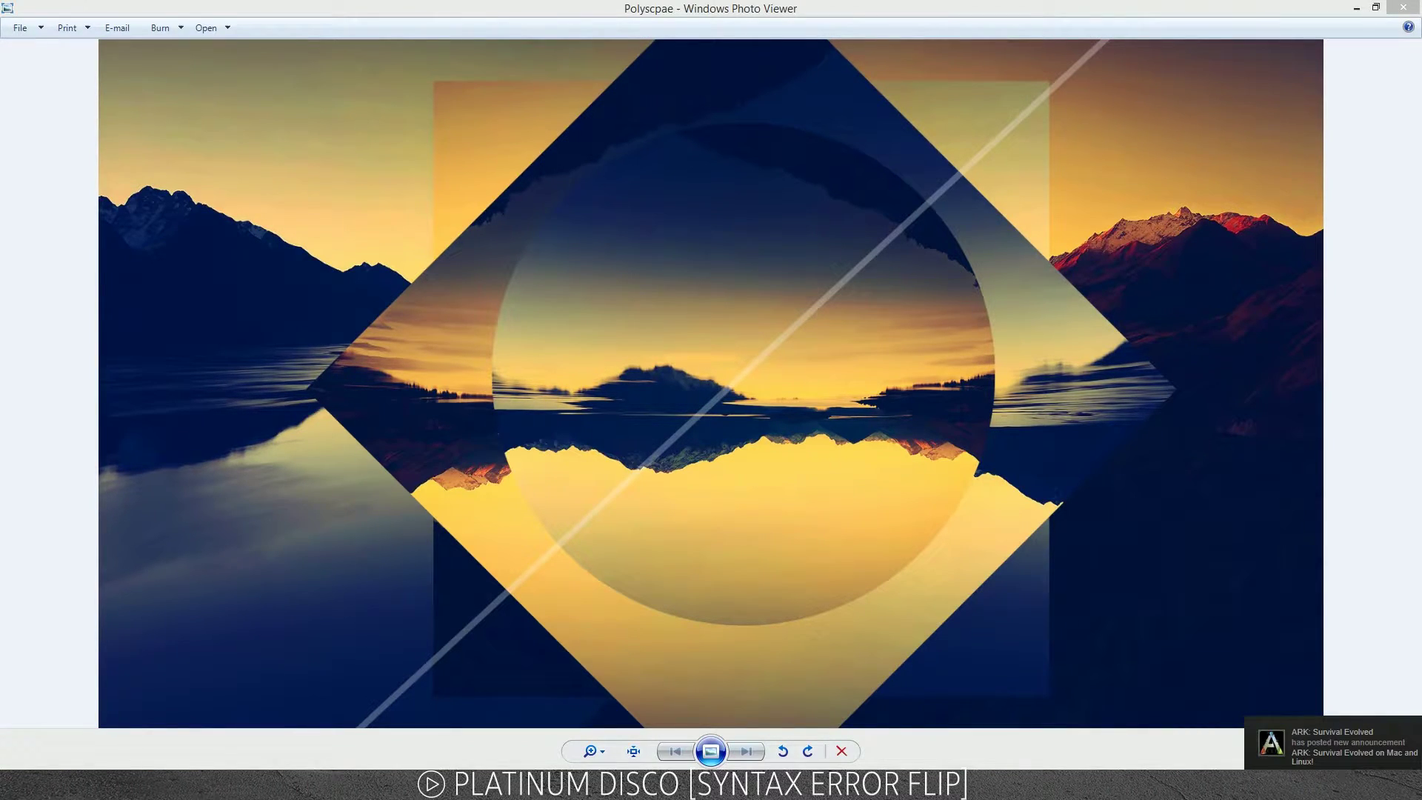
Step: Switch to Photoshop and open the mountain photo snowyaf.jpg
left_click(852, 345)
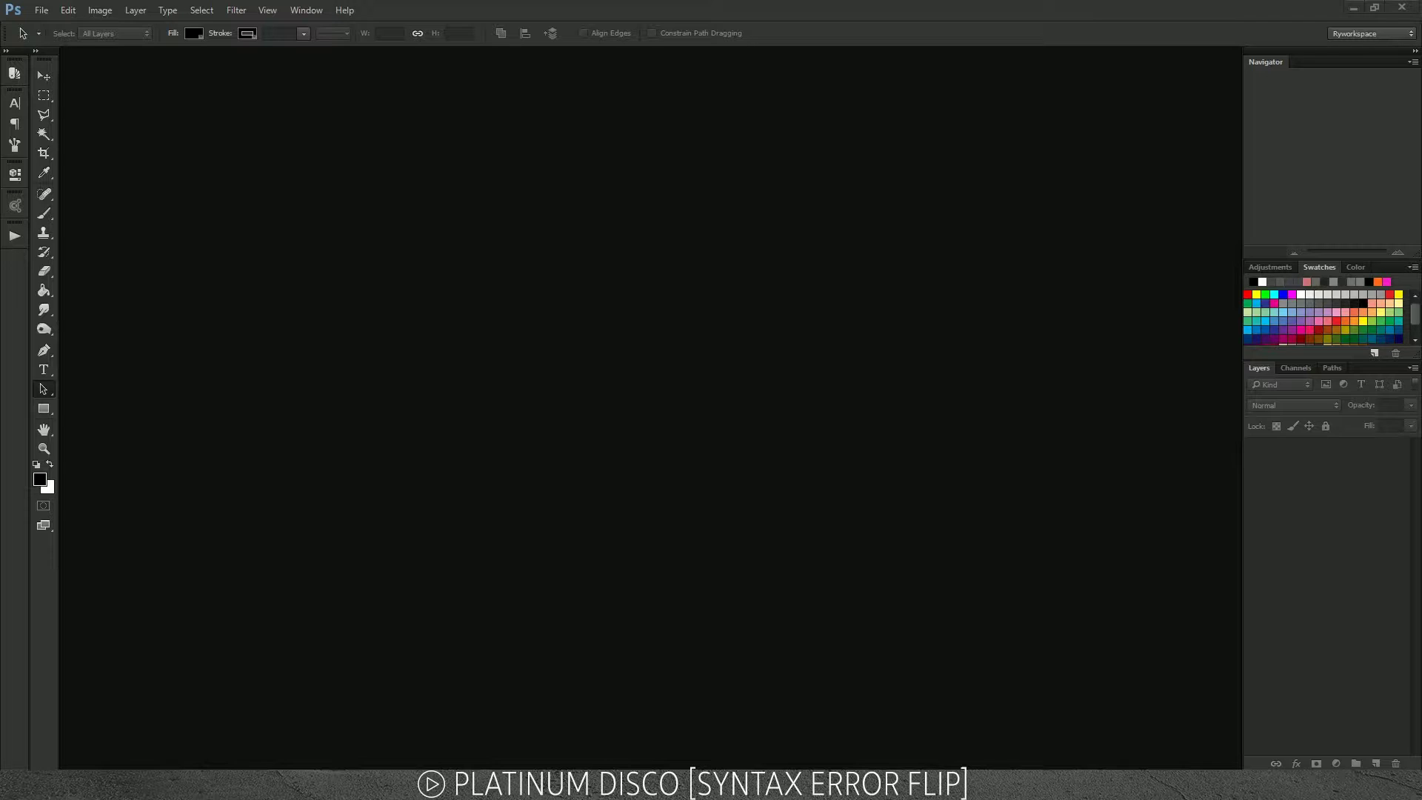
left_click_drag(415, 349, 466, 353)
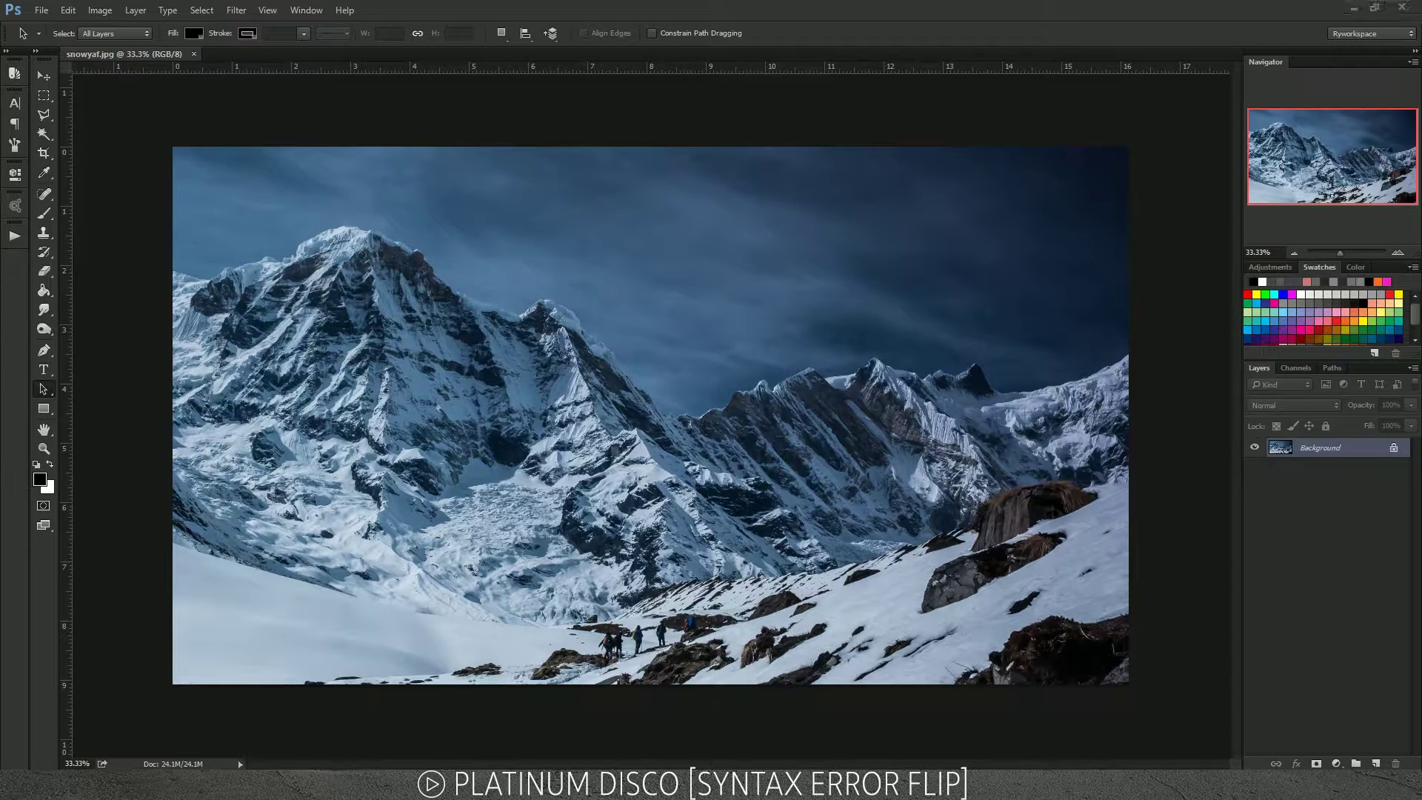
left_click(42, 10)
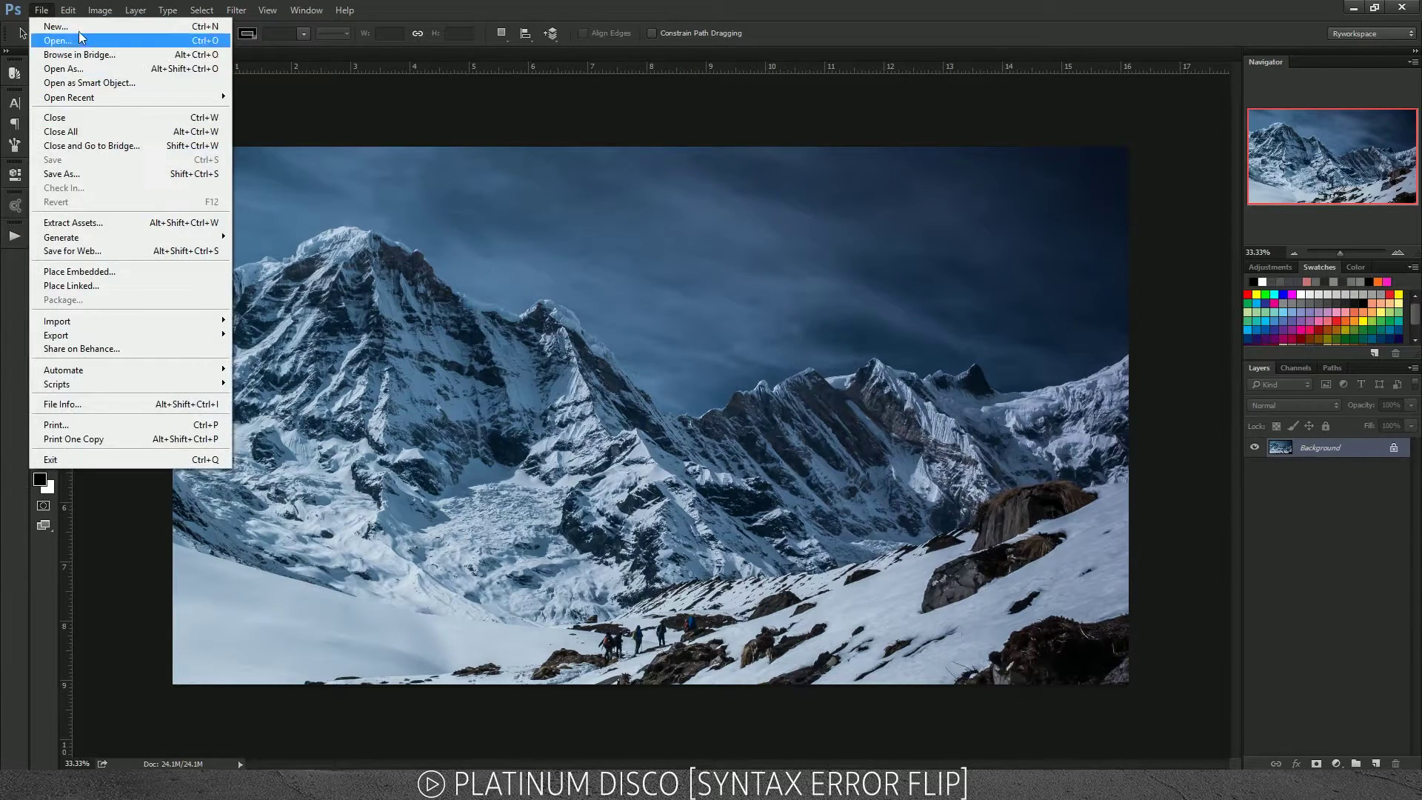
left_click(57, 27)
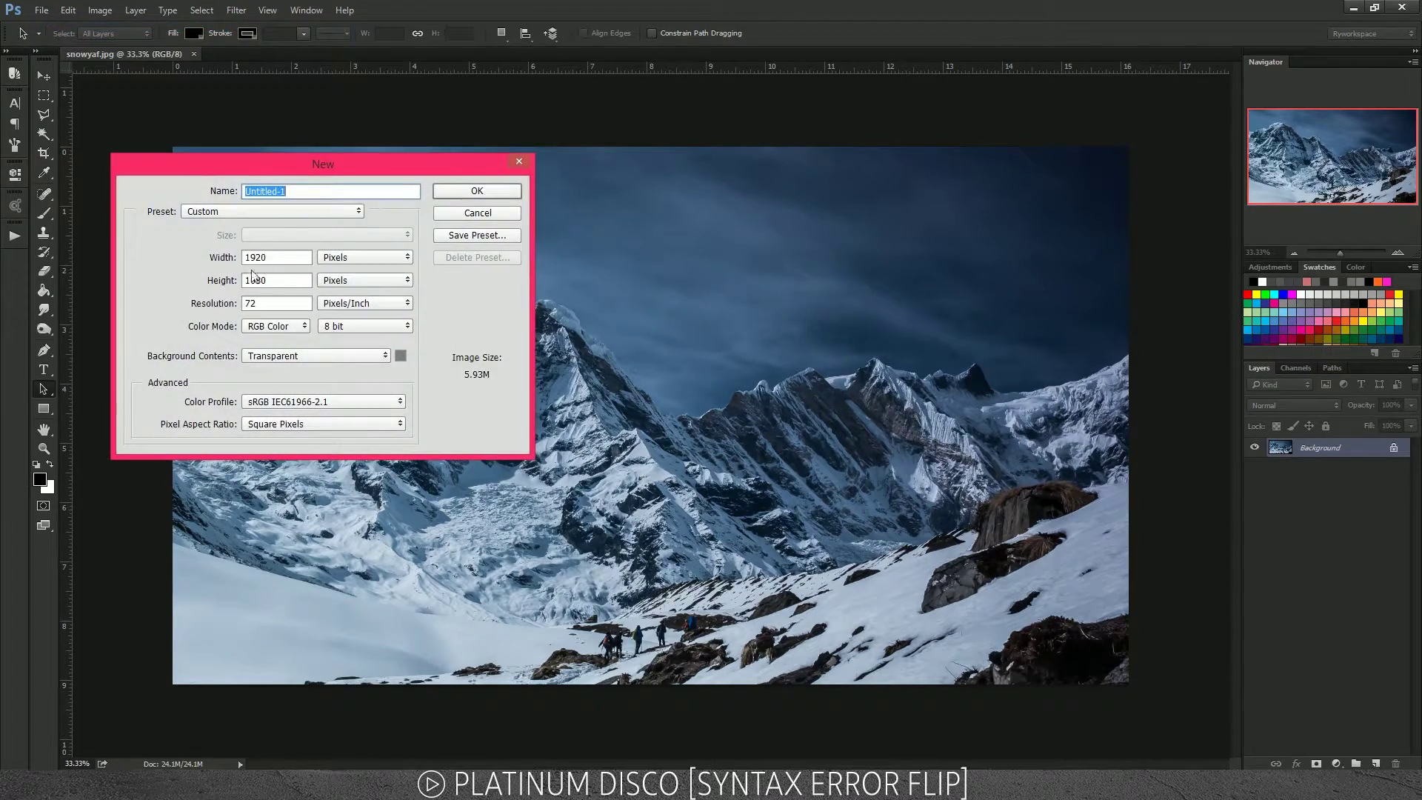
left_click(495, 216)
Step: Check the photo's canvas size with the units shown in pixels, leaving the size unmodified
scroll(476, 300, "up", 2)
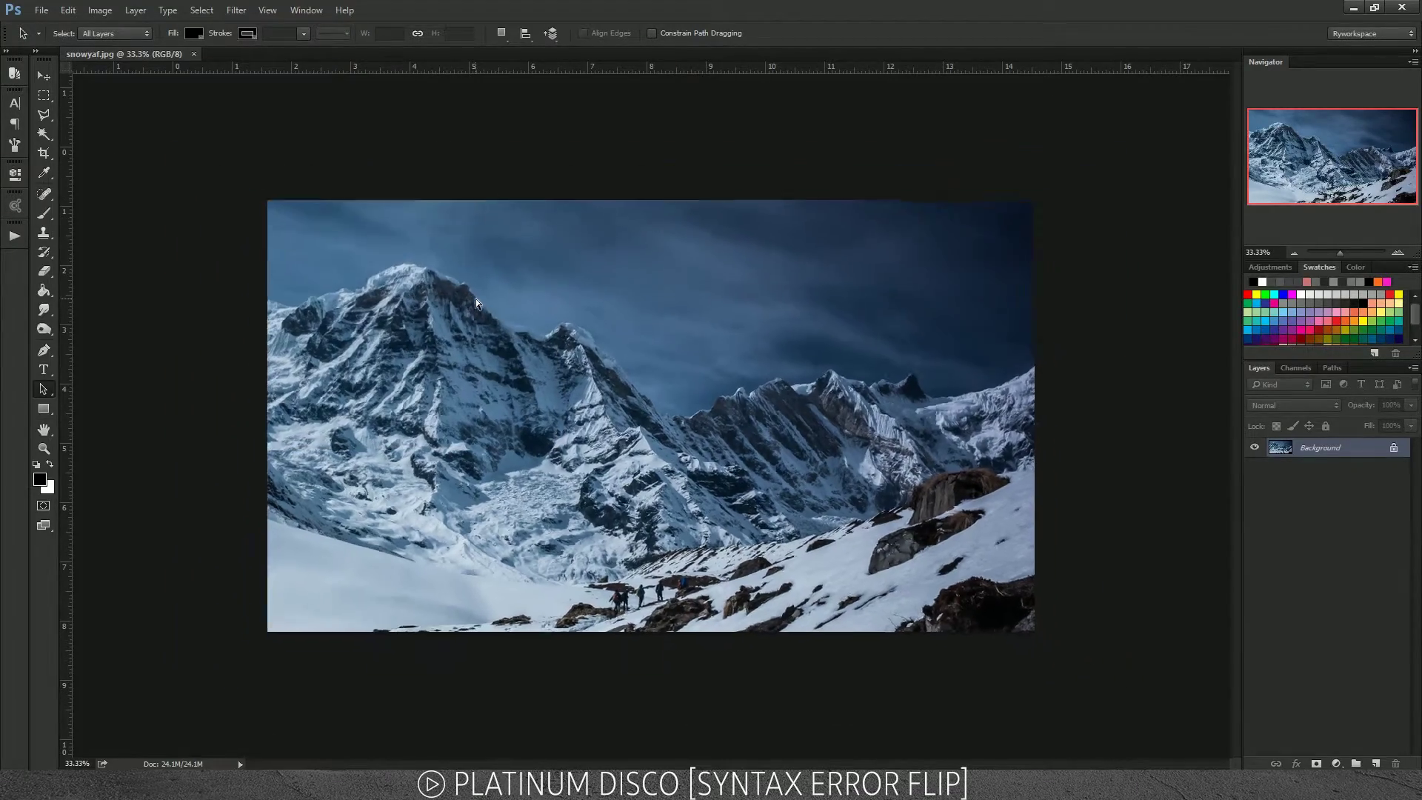
scroll(476, 300, "down", 2)
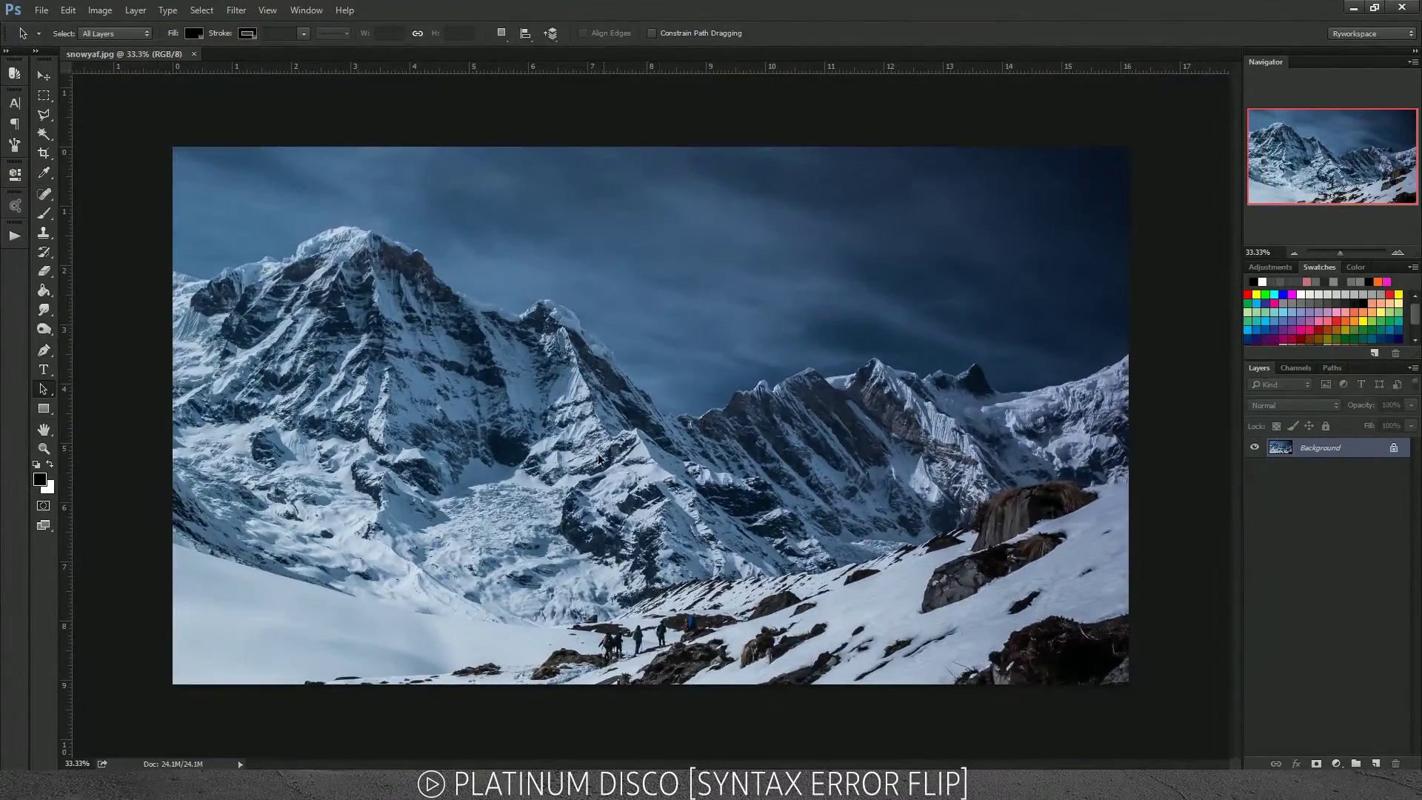
scroll(601, 450, "down", 1)
scroll(600, 448, "up", 1)
left_click_drag(1130, 683, 191, 165)
key("ctrl+alt+c")
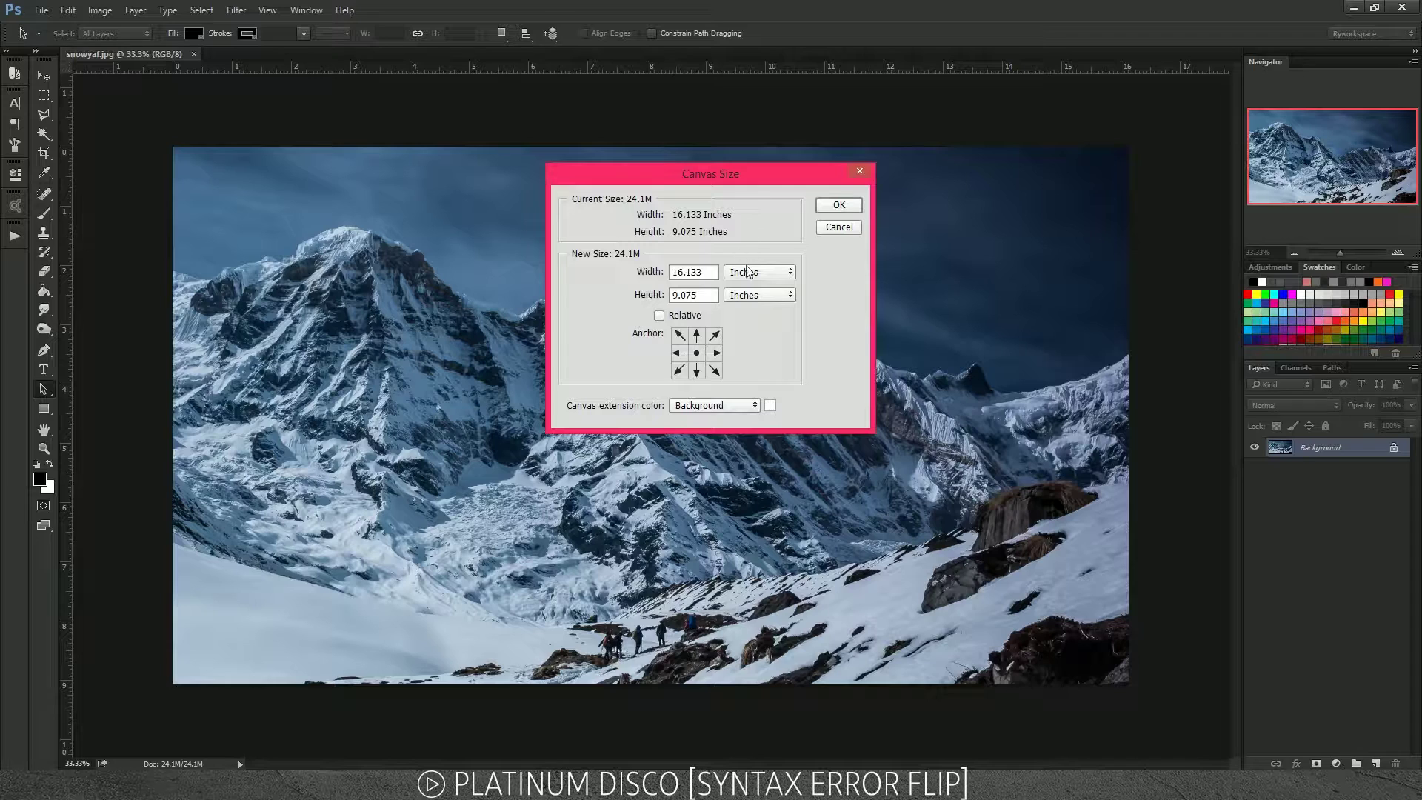
left_click(747, 271)
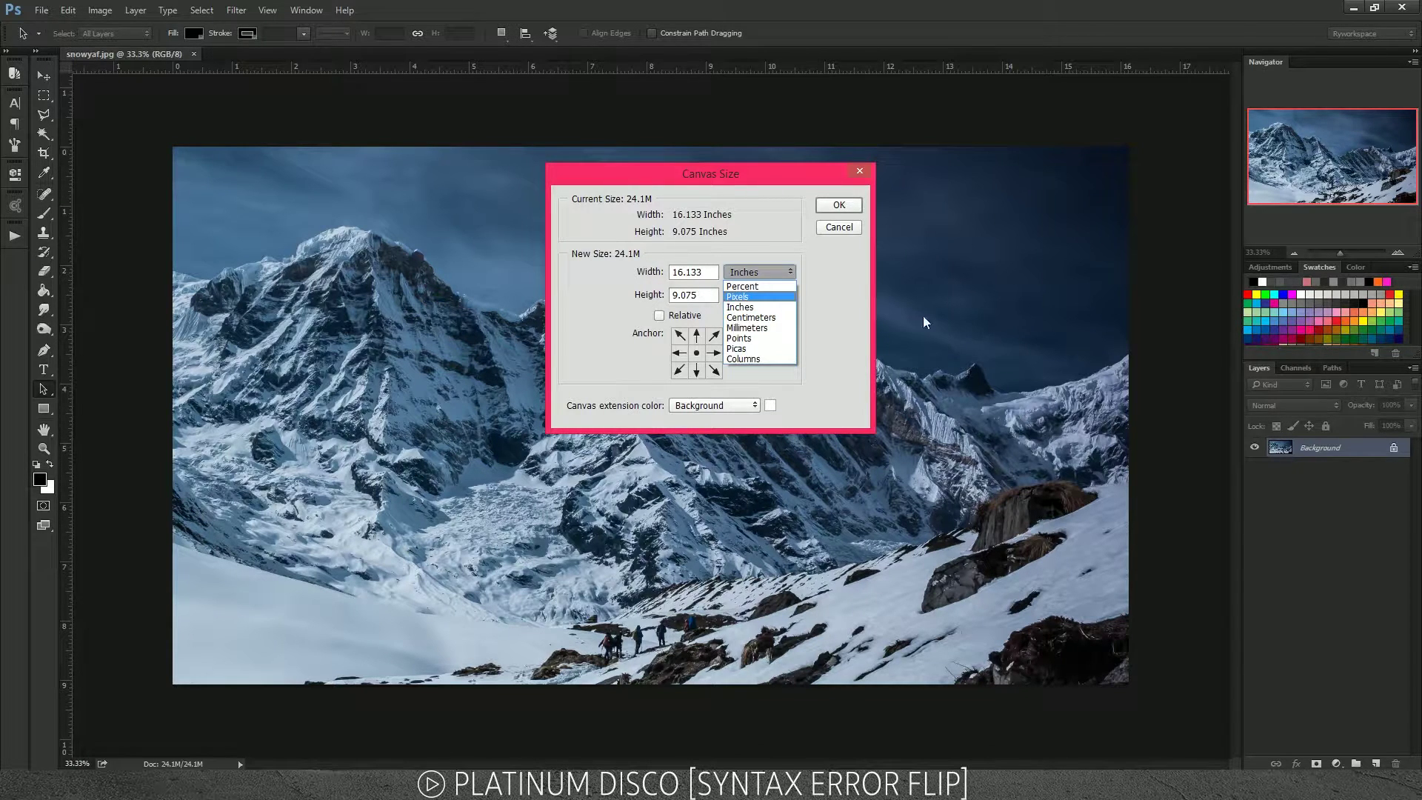
left_click(768, 296)
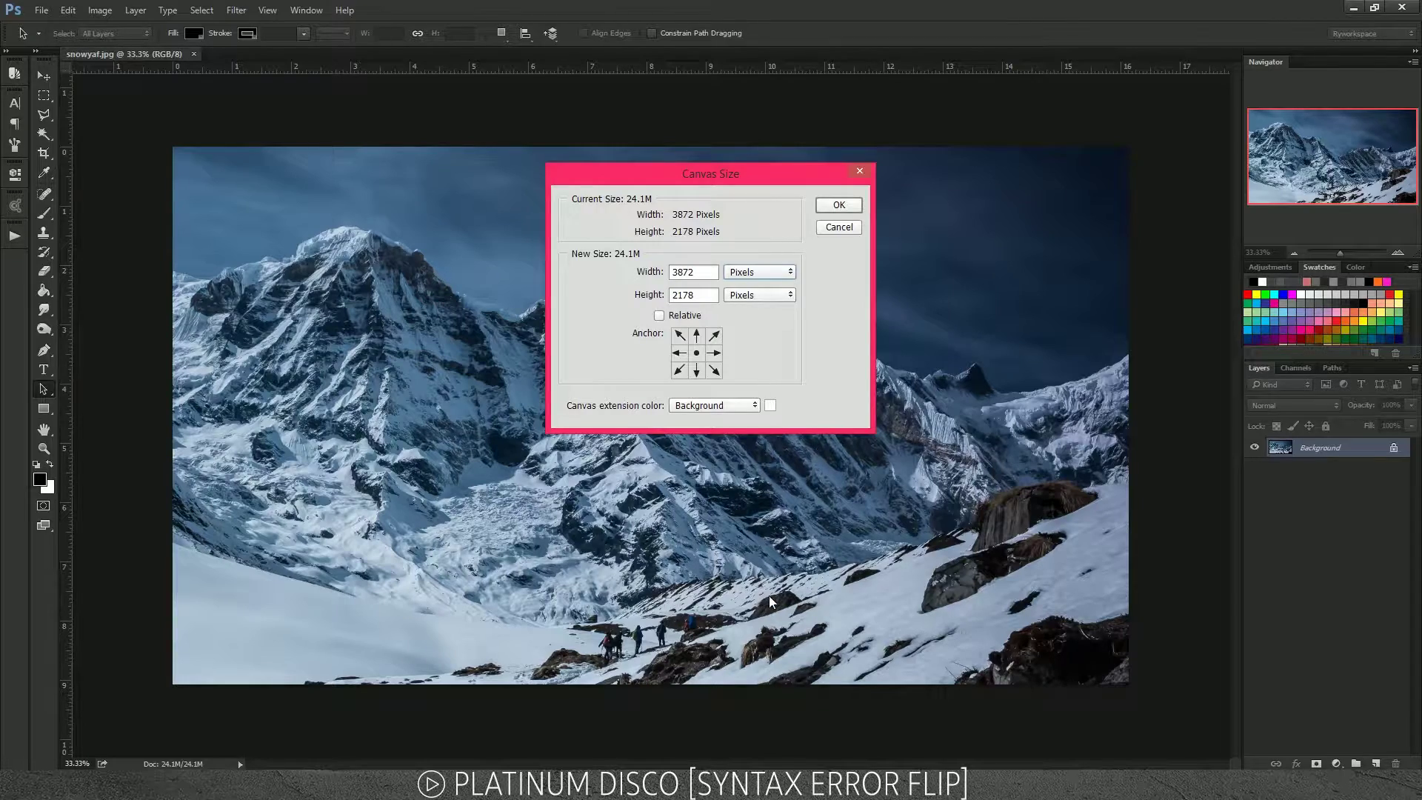
left_click(839, 227)
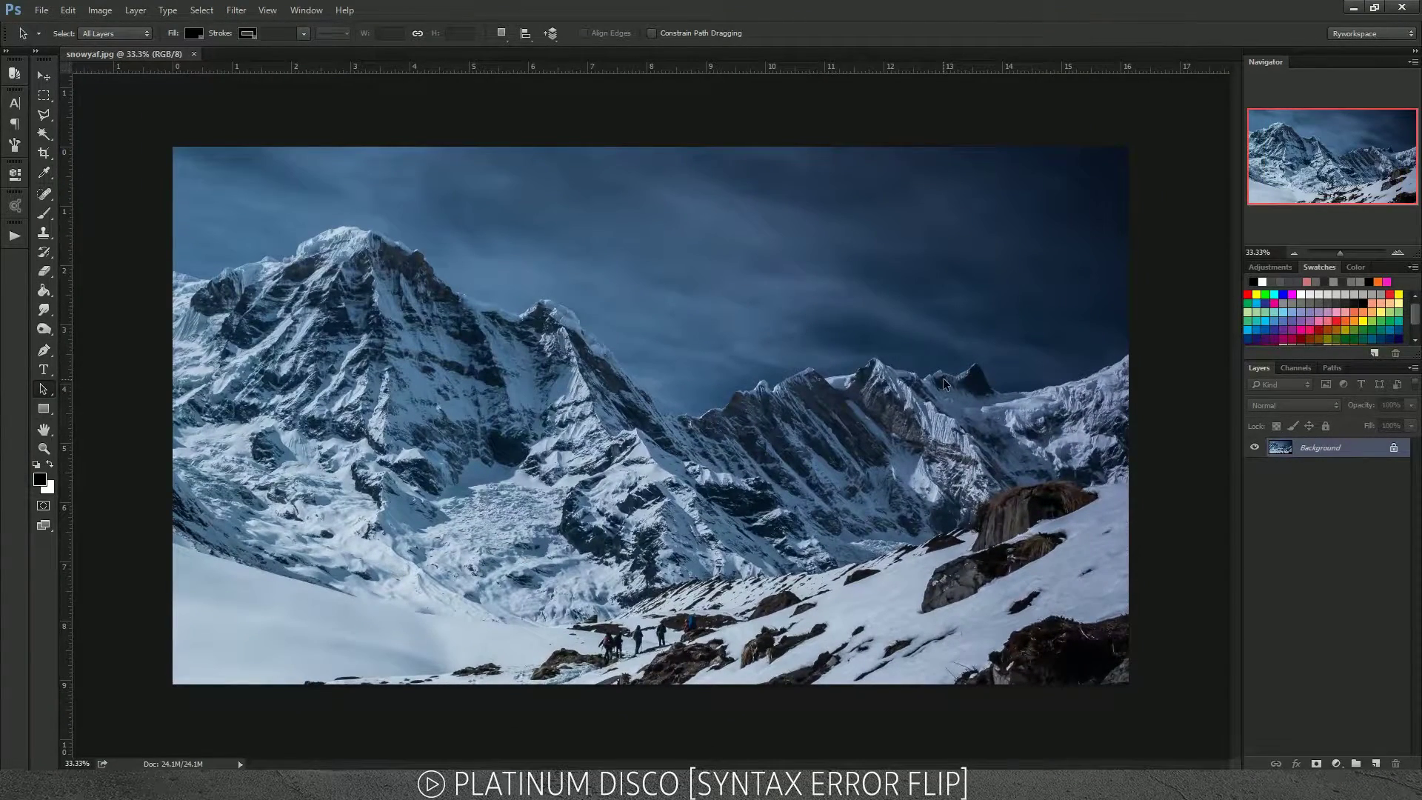
key("ctrl+alt+c")
left_click(759, 272)
left_click(818, 282)
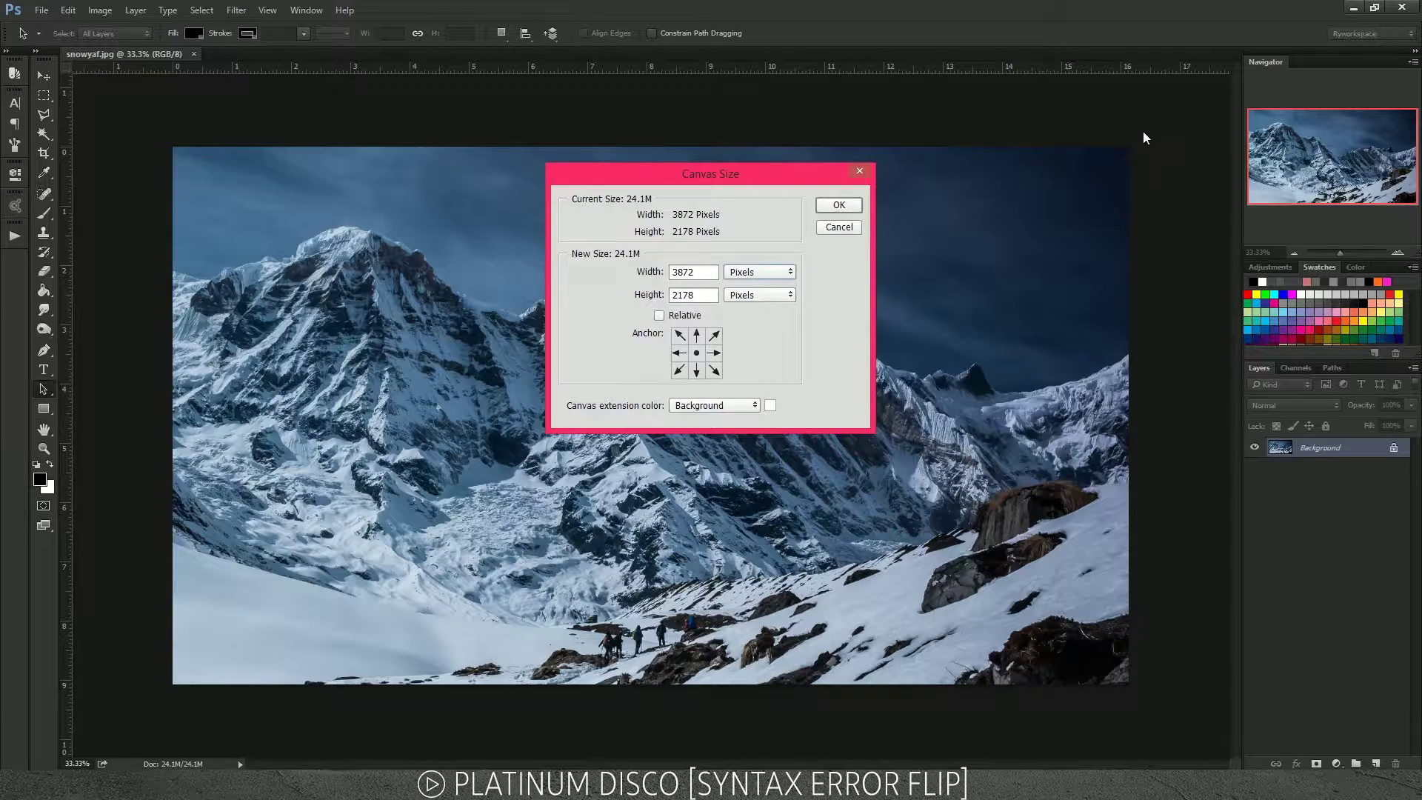
key("Escape")
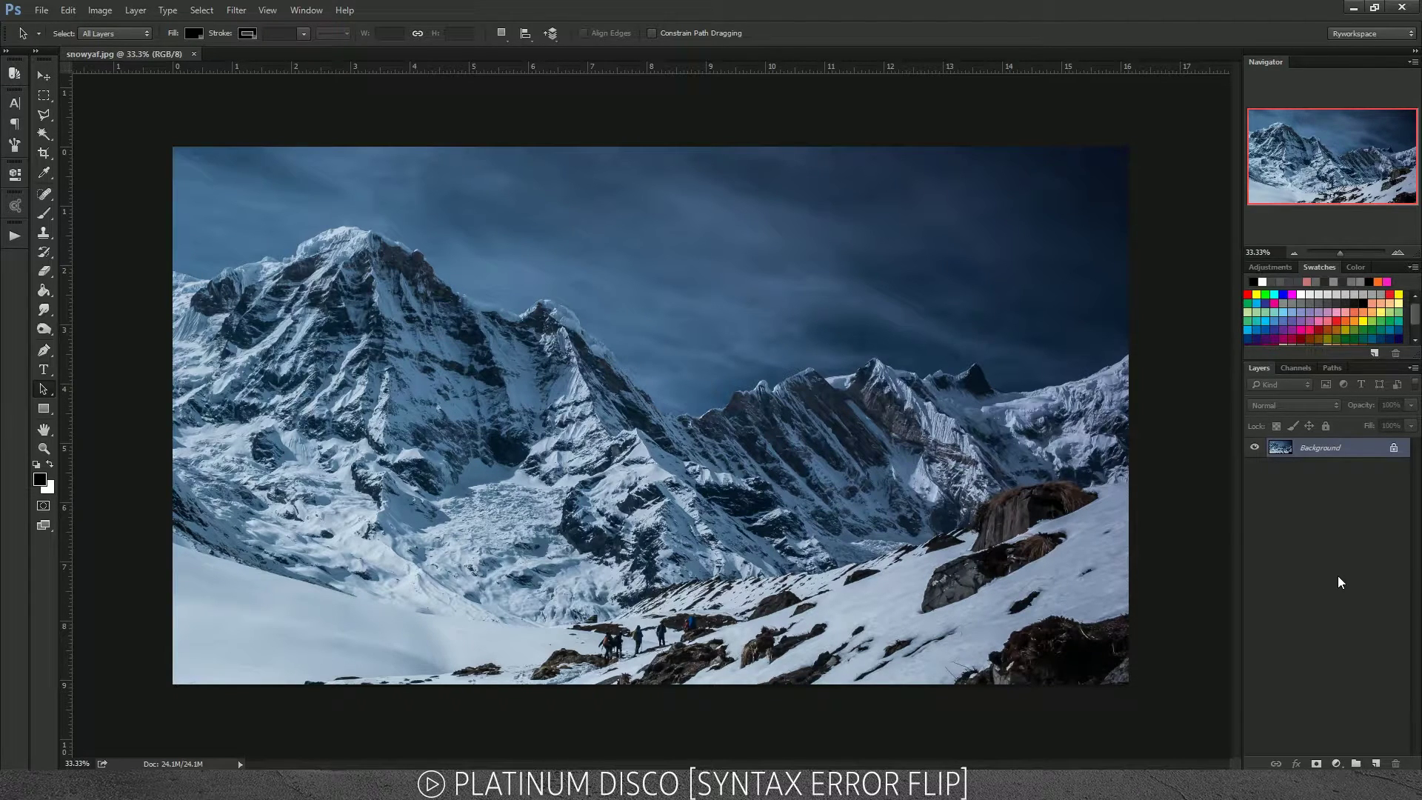
Step: Duplicate the Background layer, hide the original, and duplicate the new Layer 1 once more
key("ctrl+j")
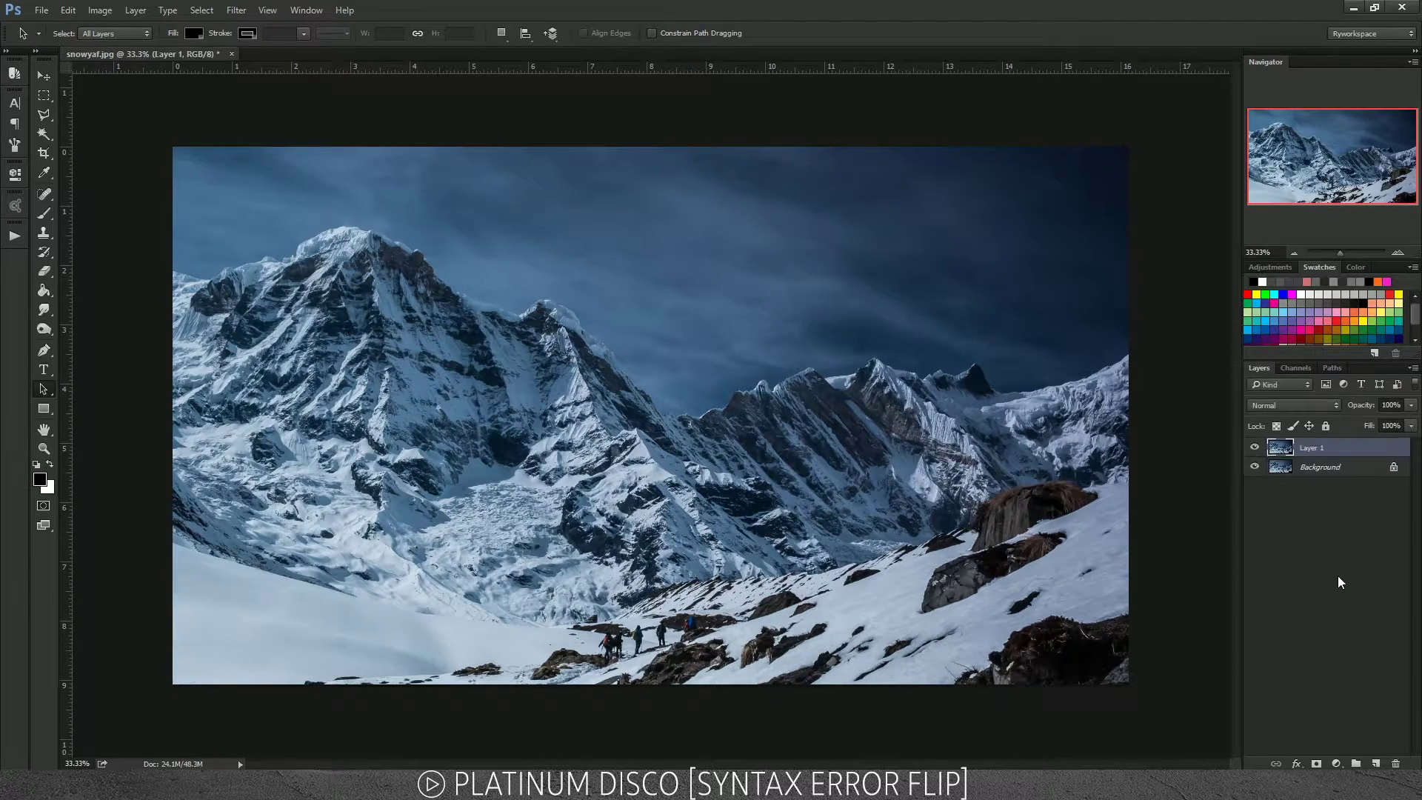
left_click(1255, 467)
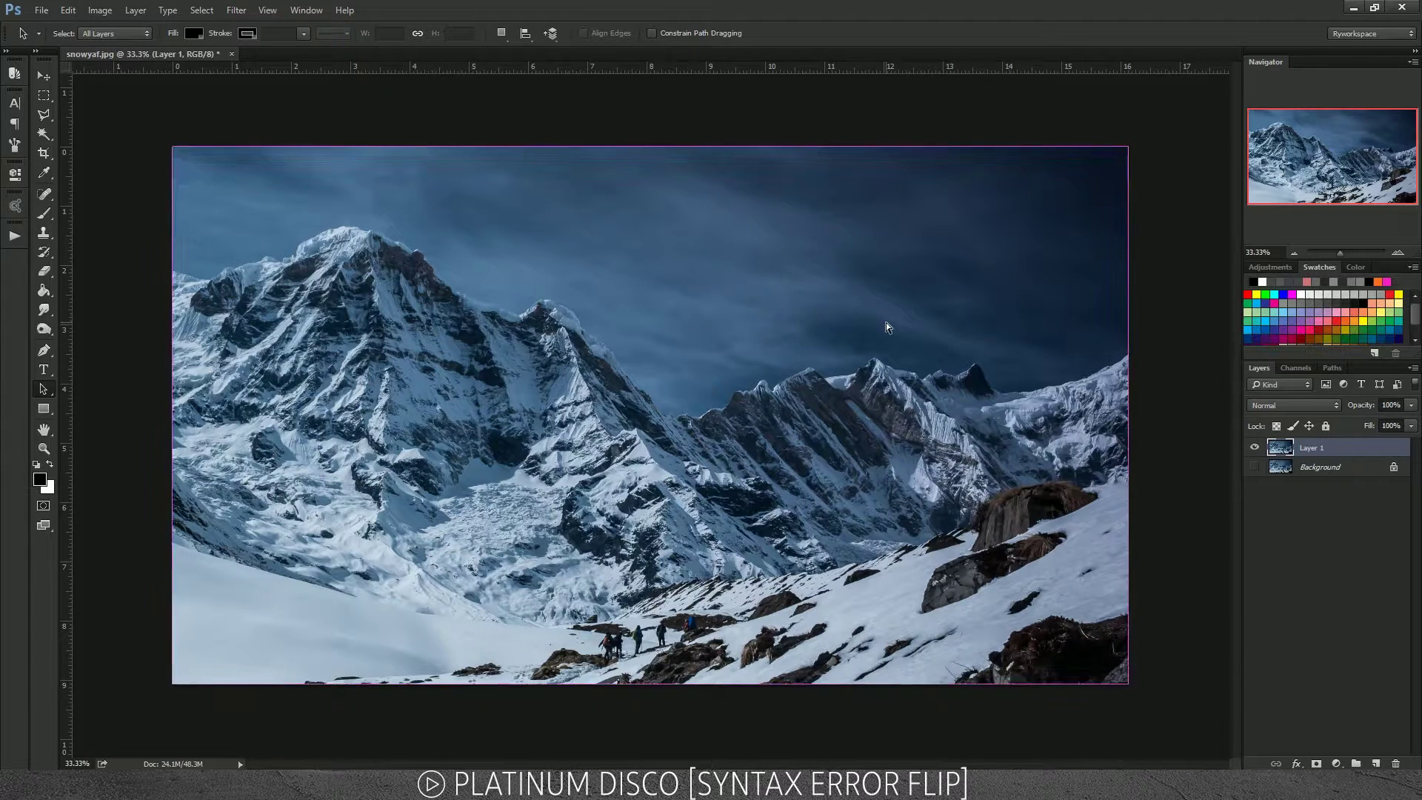
key("ctrl+j")
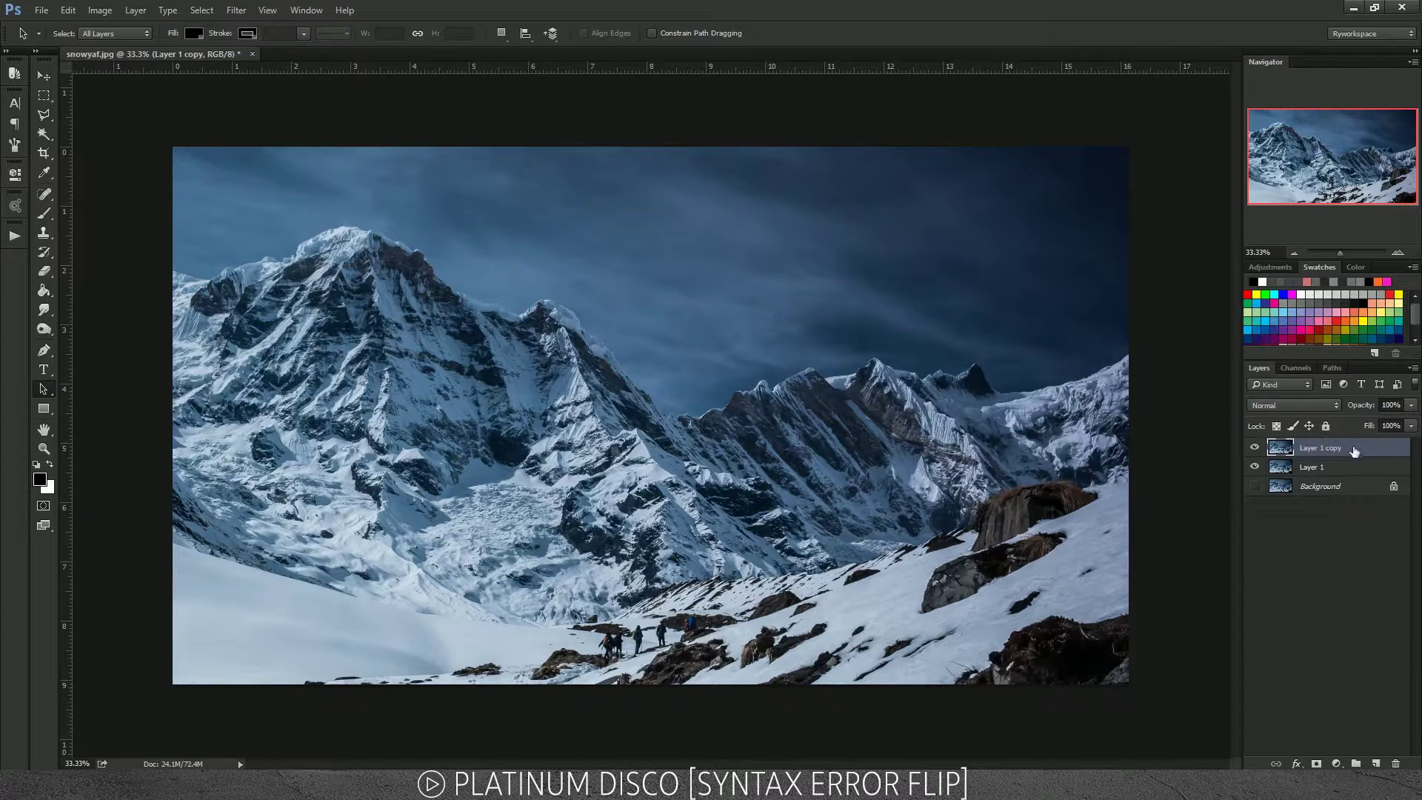
left_click(1333, 485)
left_click(1337, 471)
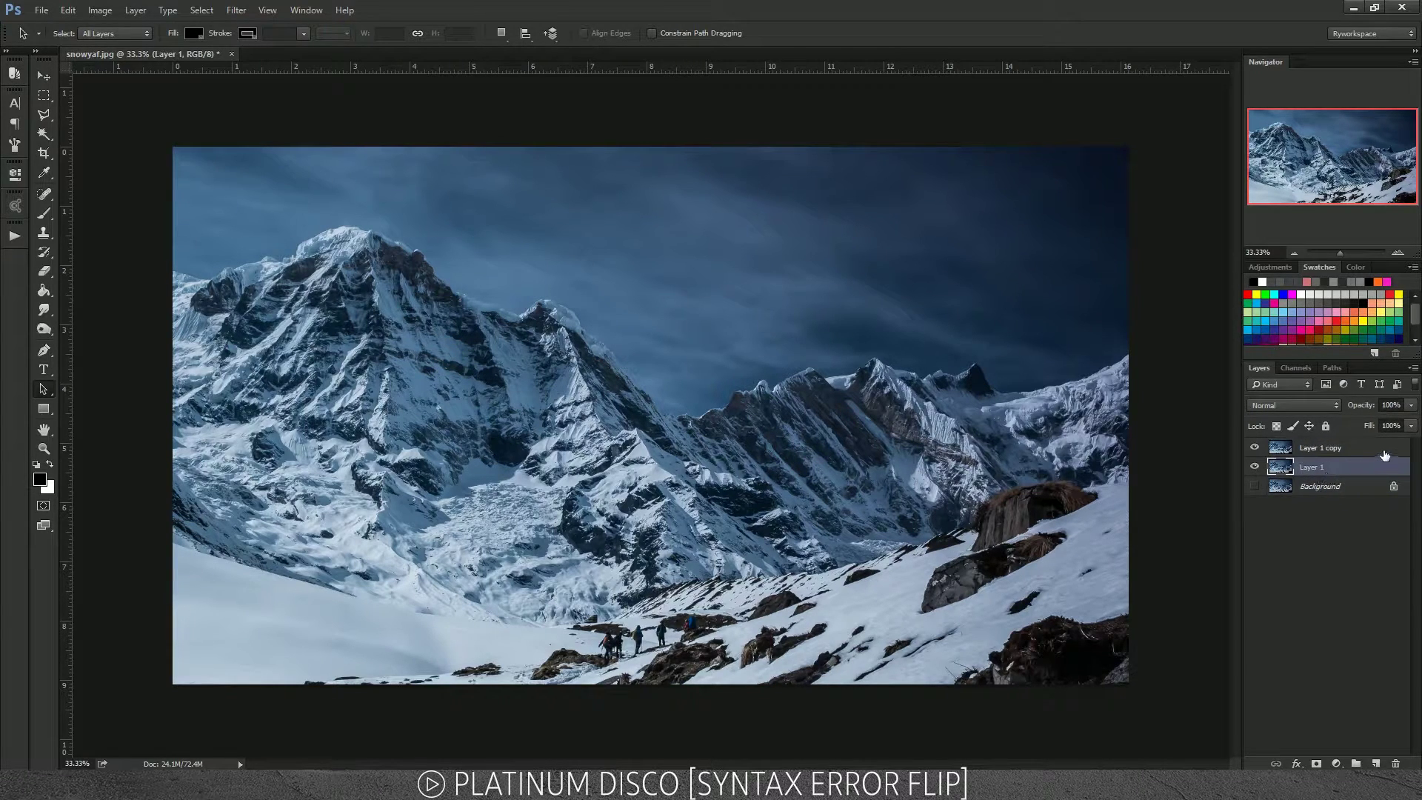
left_click(1382, 448)
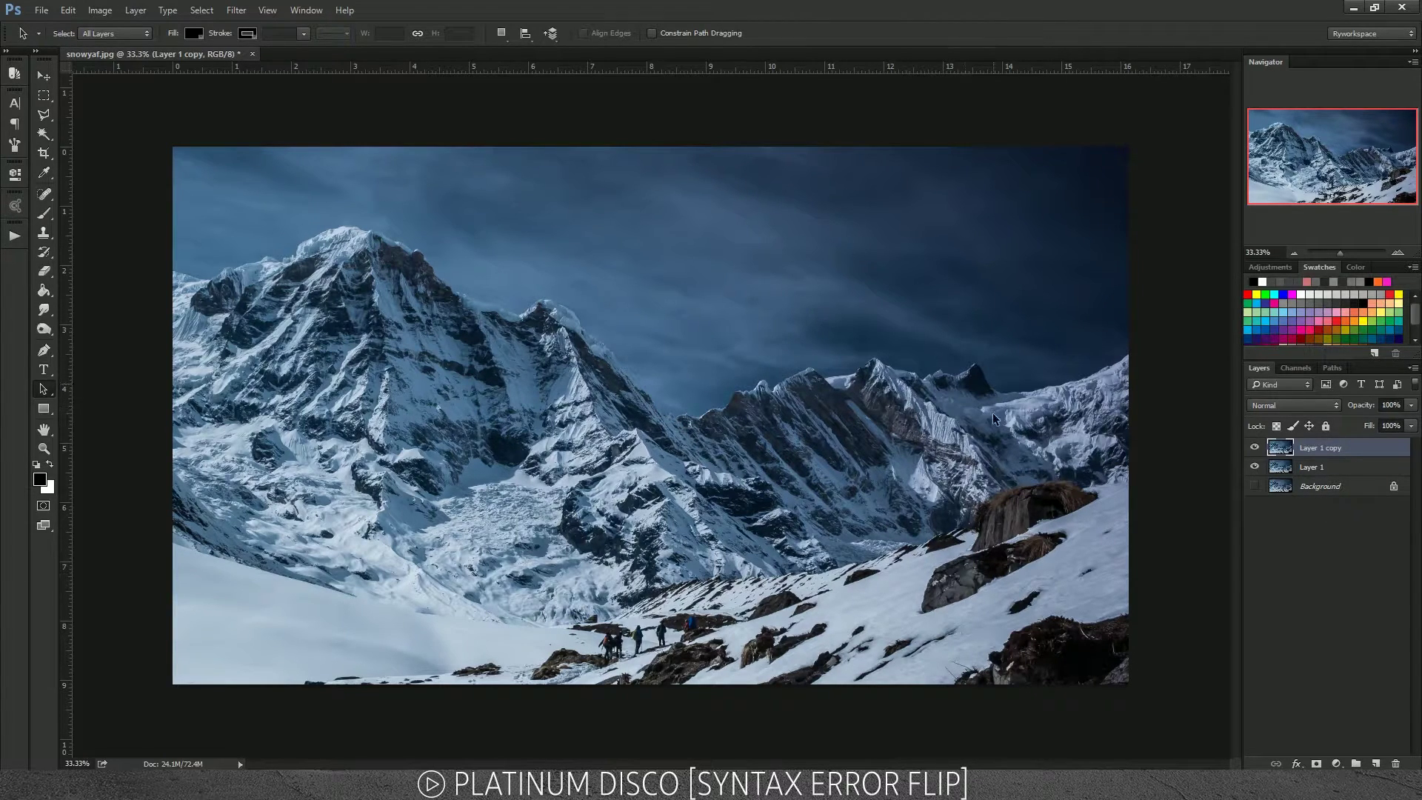
left_click(508, 323)
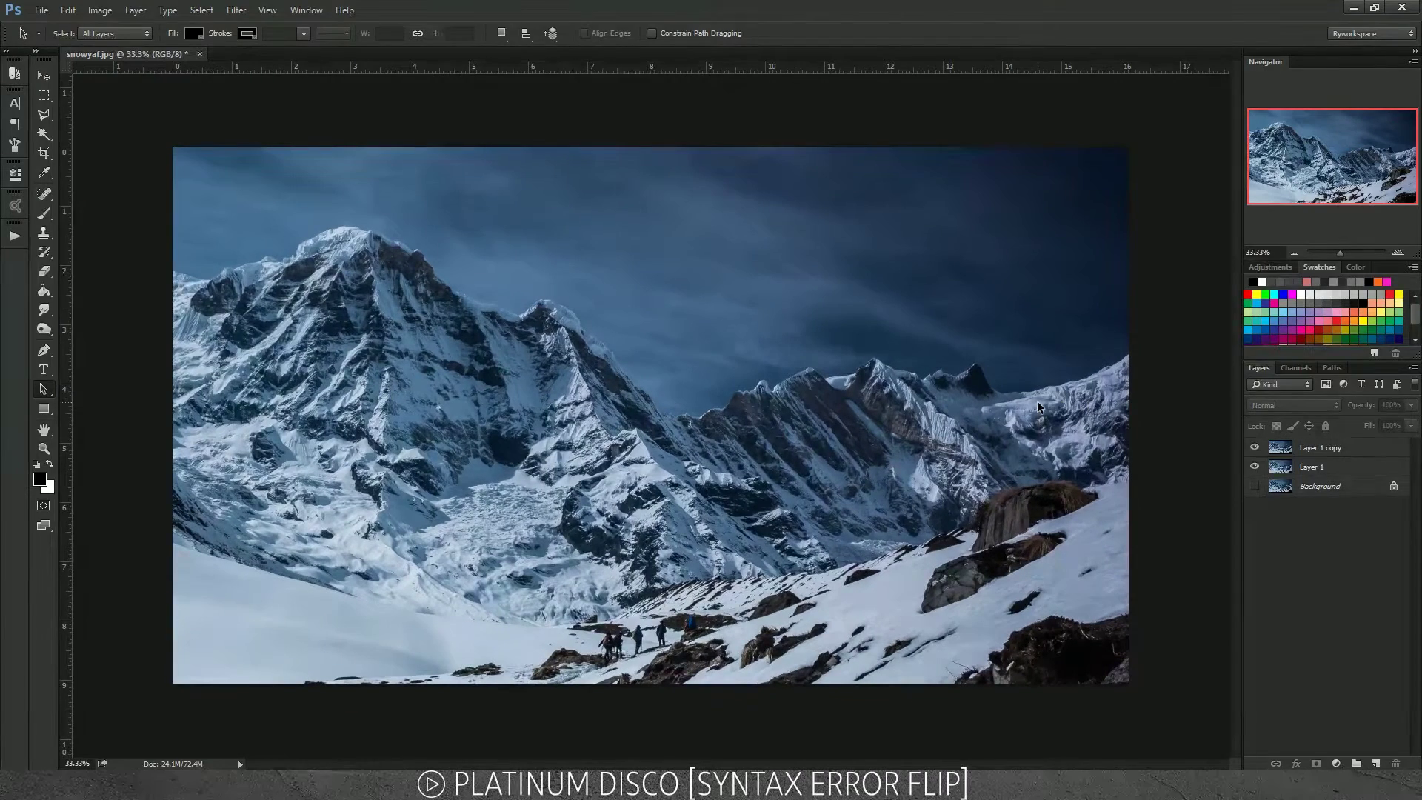
Step: Draw a solid square of about 1440 px with the Rectangle tool above Layer 1 copy
left_click(1328, 449)
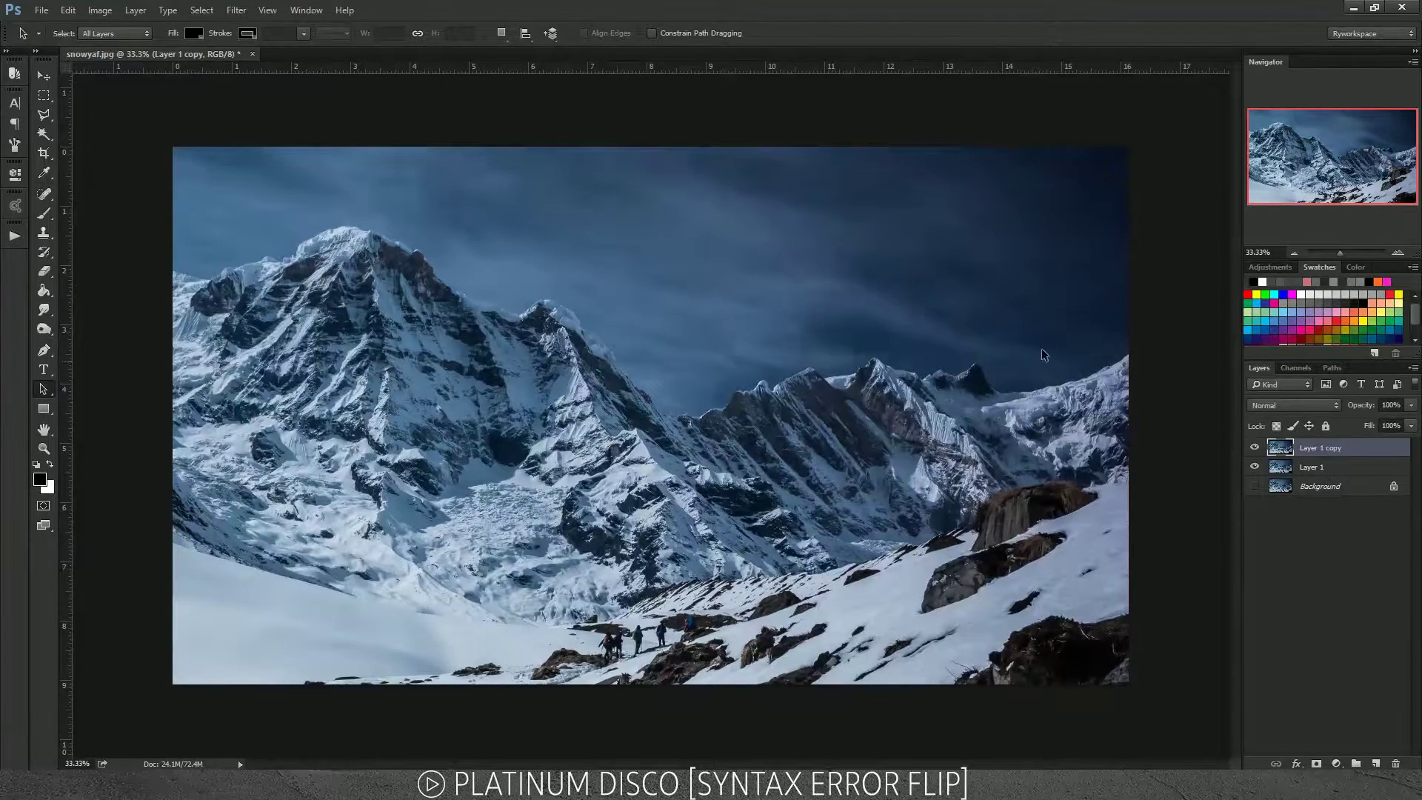
left_click(44, 408)
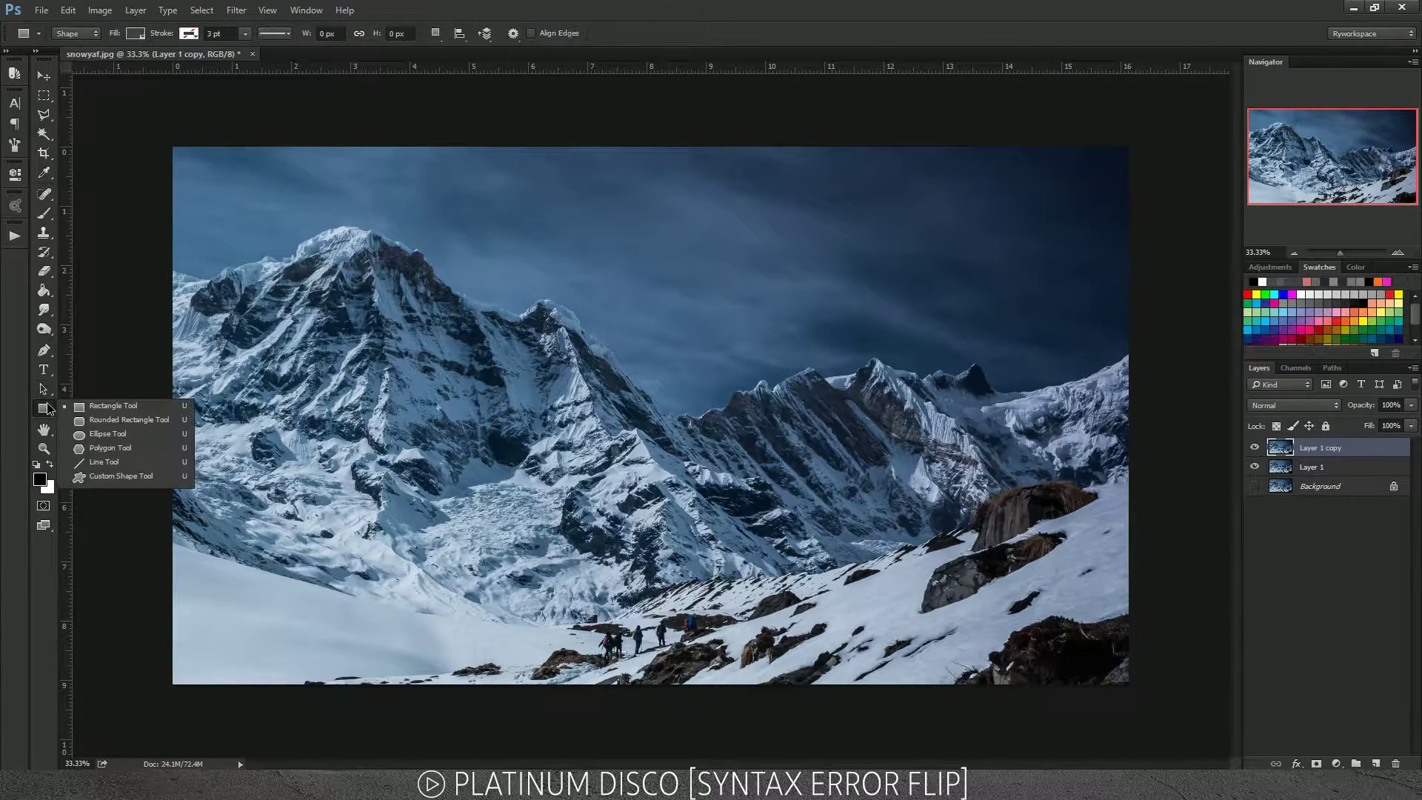
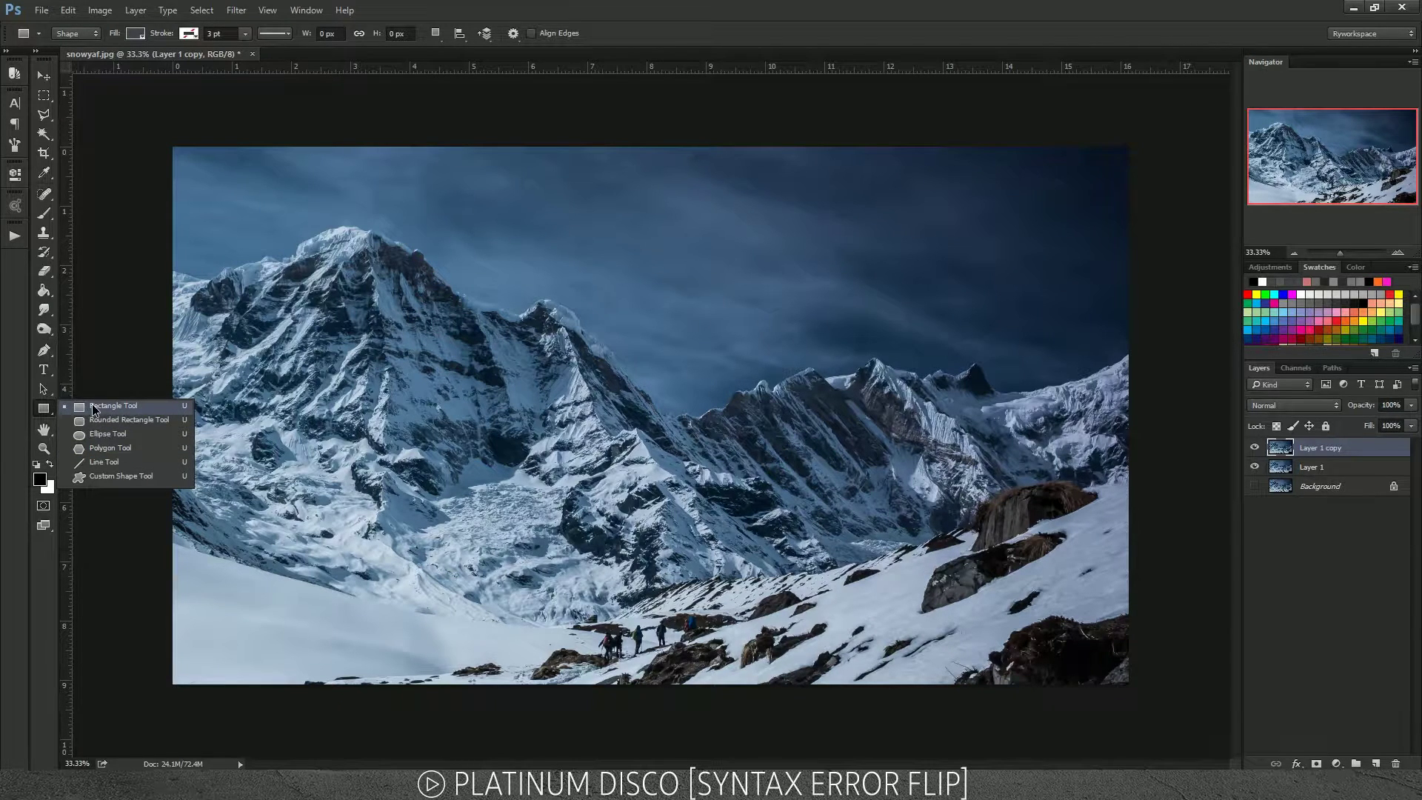
left_click(94, 408)
left_click_drag(712, 511, 358, 156)
Step: Rotate the square 45 degrees into a diamond and accept its conversion to a regular path
key("ctrl+t")
mouse_move(807, 276)
left_mouse_down()
mouse_move(797, 337)
mouse_move(802, 276)
left_mouse_up()
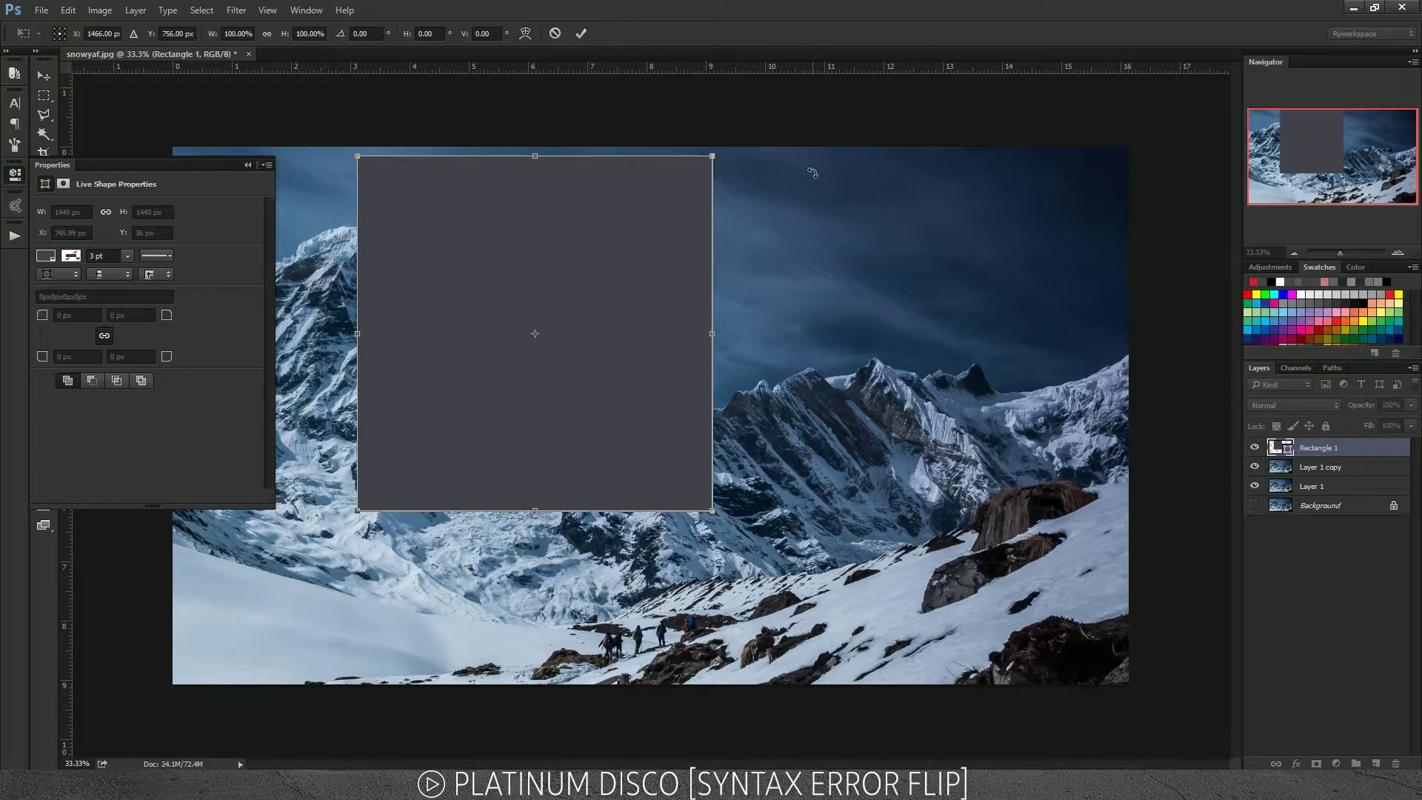
left_click_drag(812, 172, 771, 395)
key("Return")
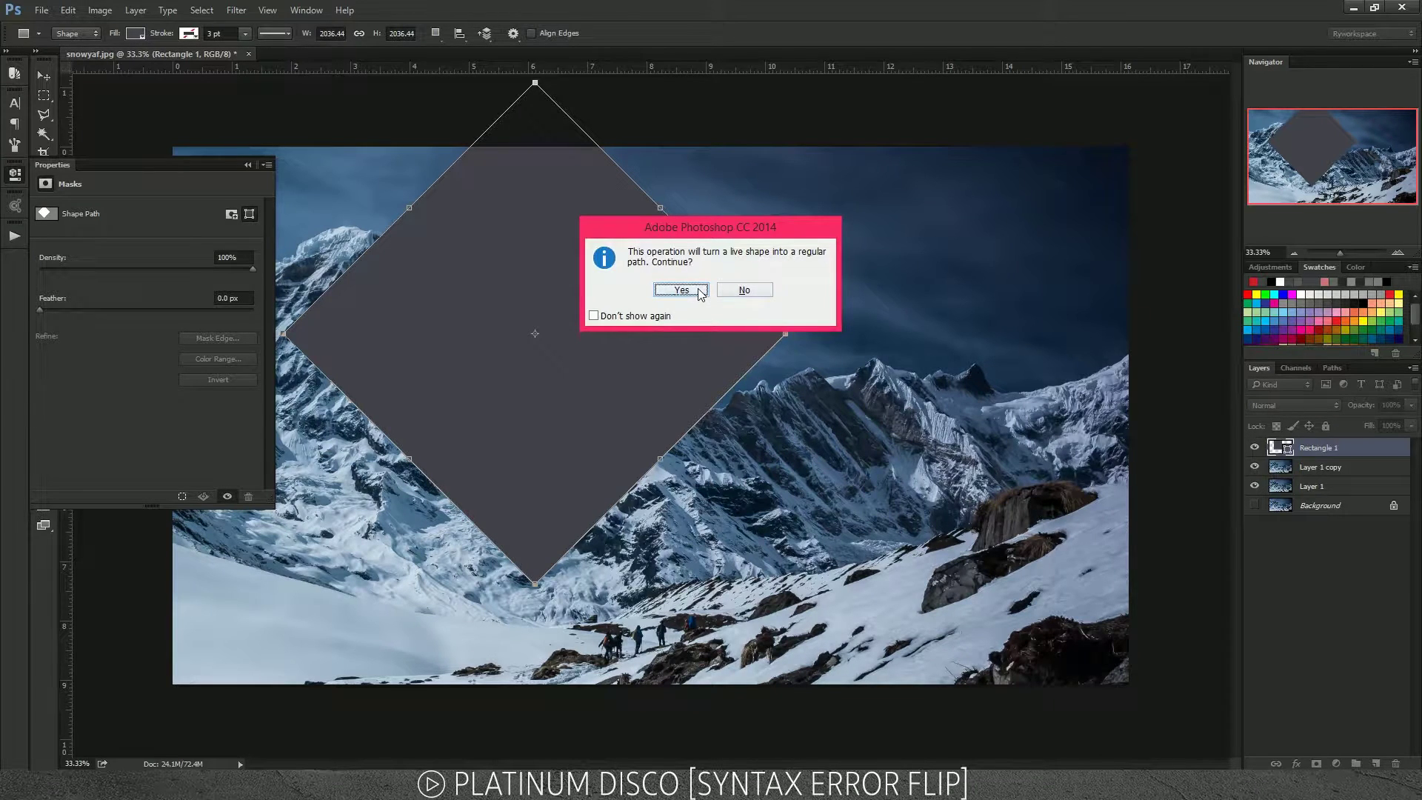
left_click(676, 291)
Step: Collapse the shape properties and deselect the diamond's path using the Path Selection tool
left_click(18, 178)
left_click(188, 192)
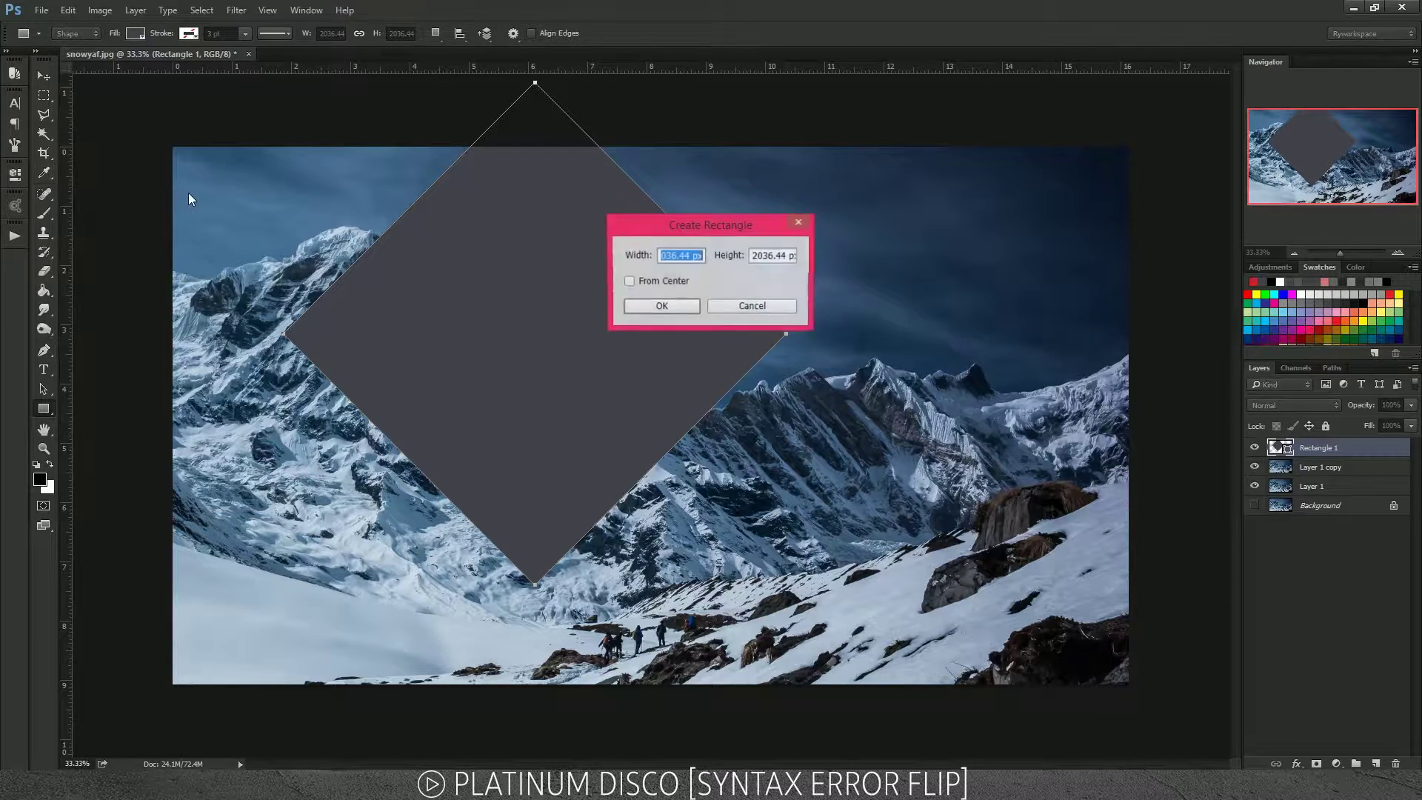
key("Escape")
key("a")
left_click(137, 194)
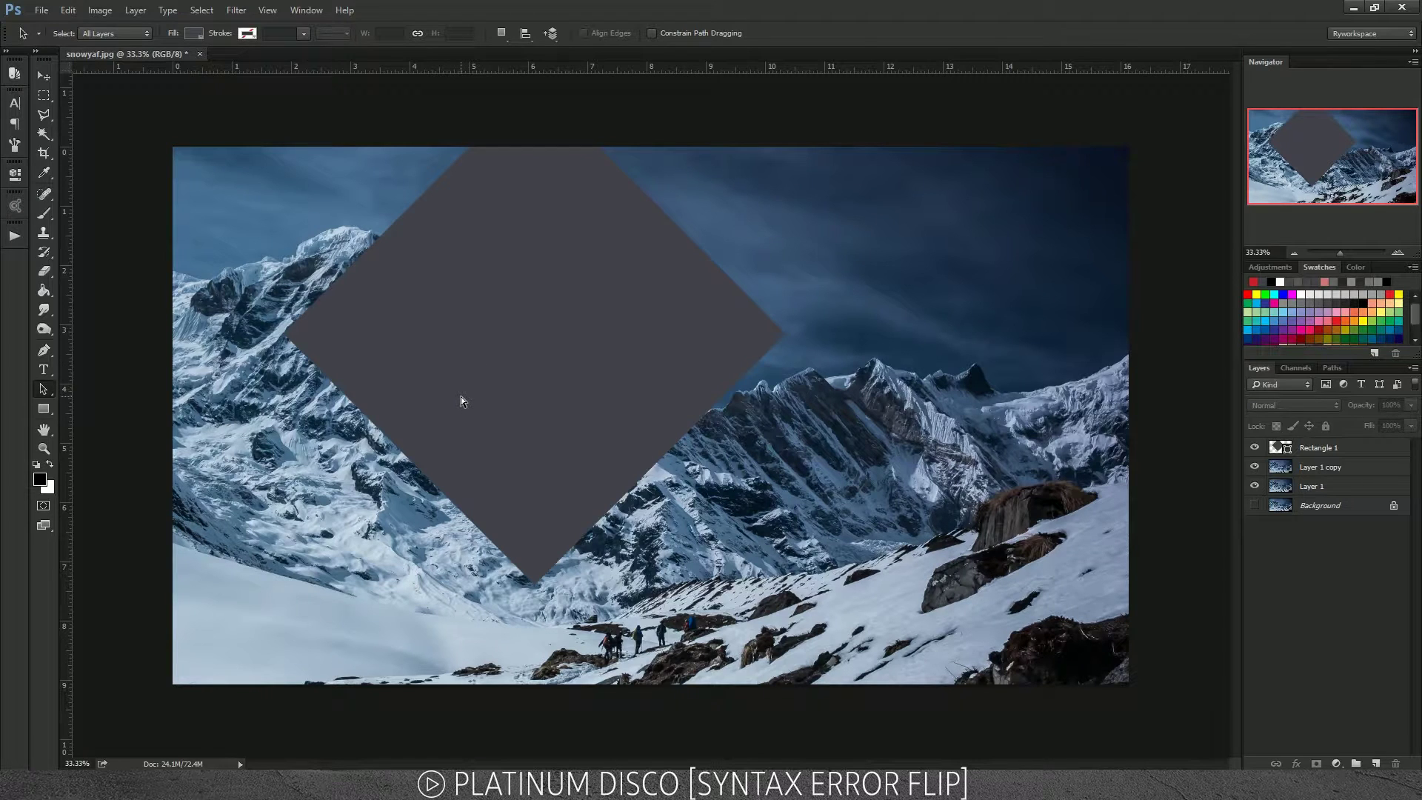
Step: Place a vertical and a horizontal ruler guide through the centre of the canvas
left_click(306, 10)
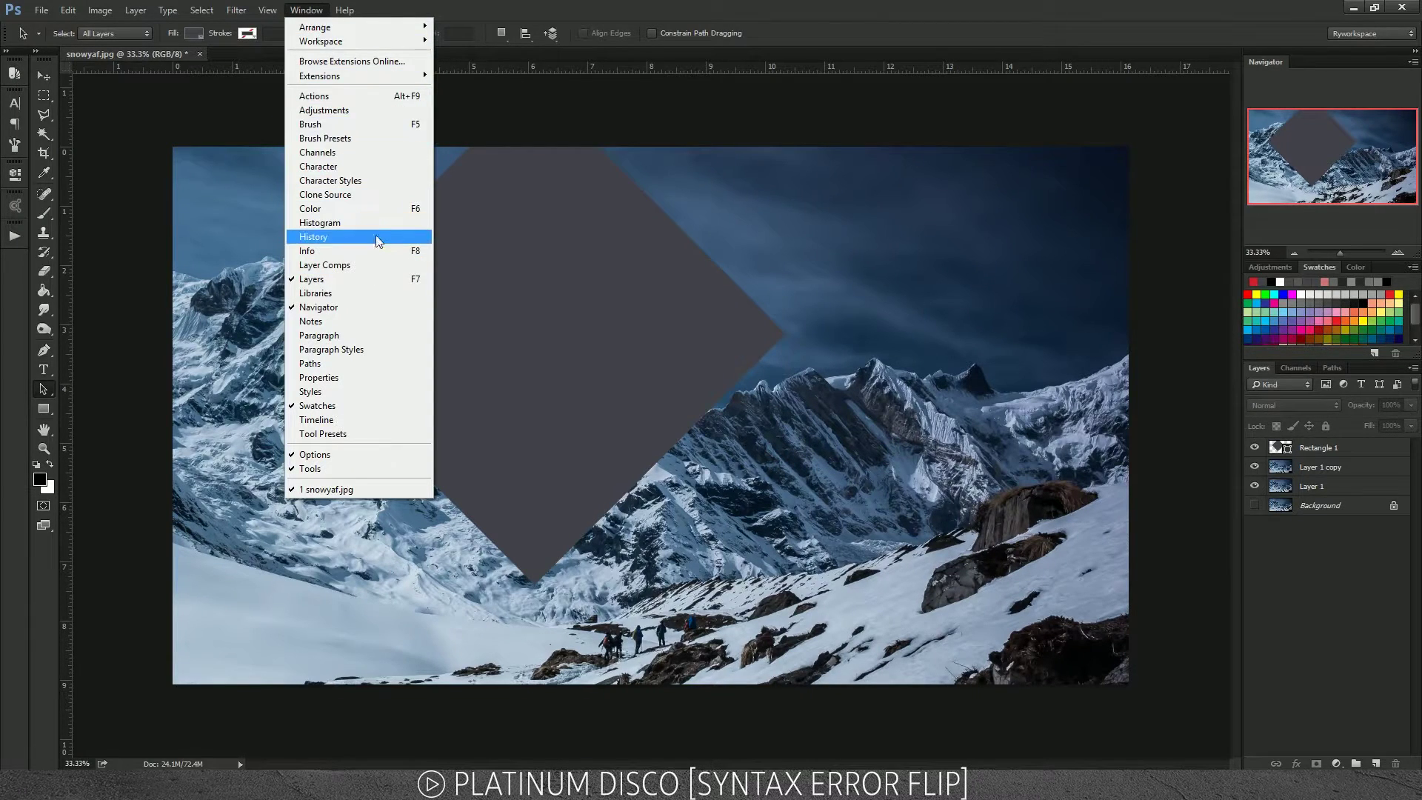
left_click(268, 9)
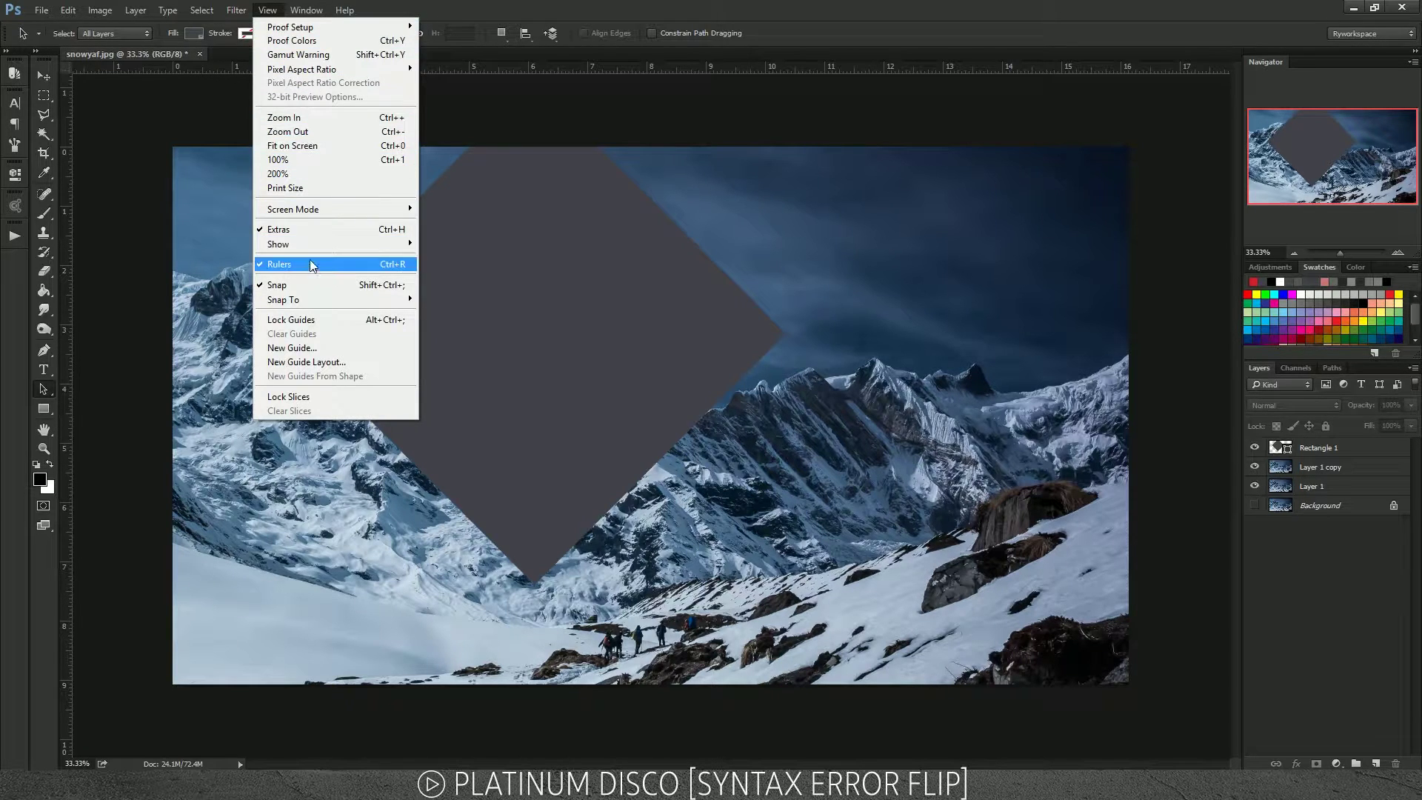
left_click(546, 331)
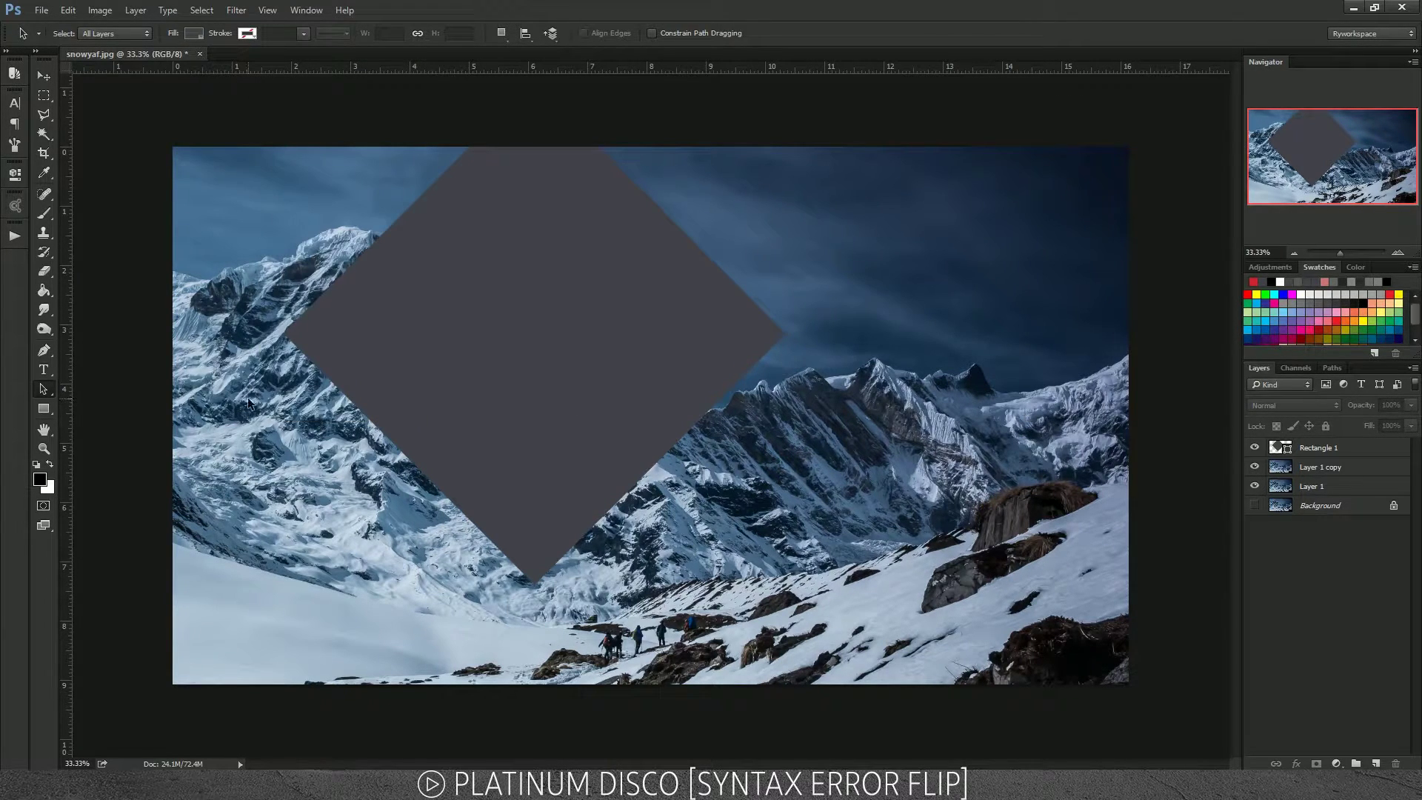
left_click_drag(71, 332, 650, 332)
left_click_drag(614, 65, 615, 415)
Step: Centre the diamond on the guide intersection and enlarge it to about 2105 px in width and height
left_click(1344, 451)
key("ctrl+t")
left_click_drag(690, 348, 790, 425)
key("Left")
key("Left")
key("Left")
key("Up")
key("Up")
key("Up")
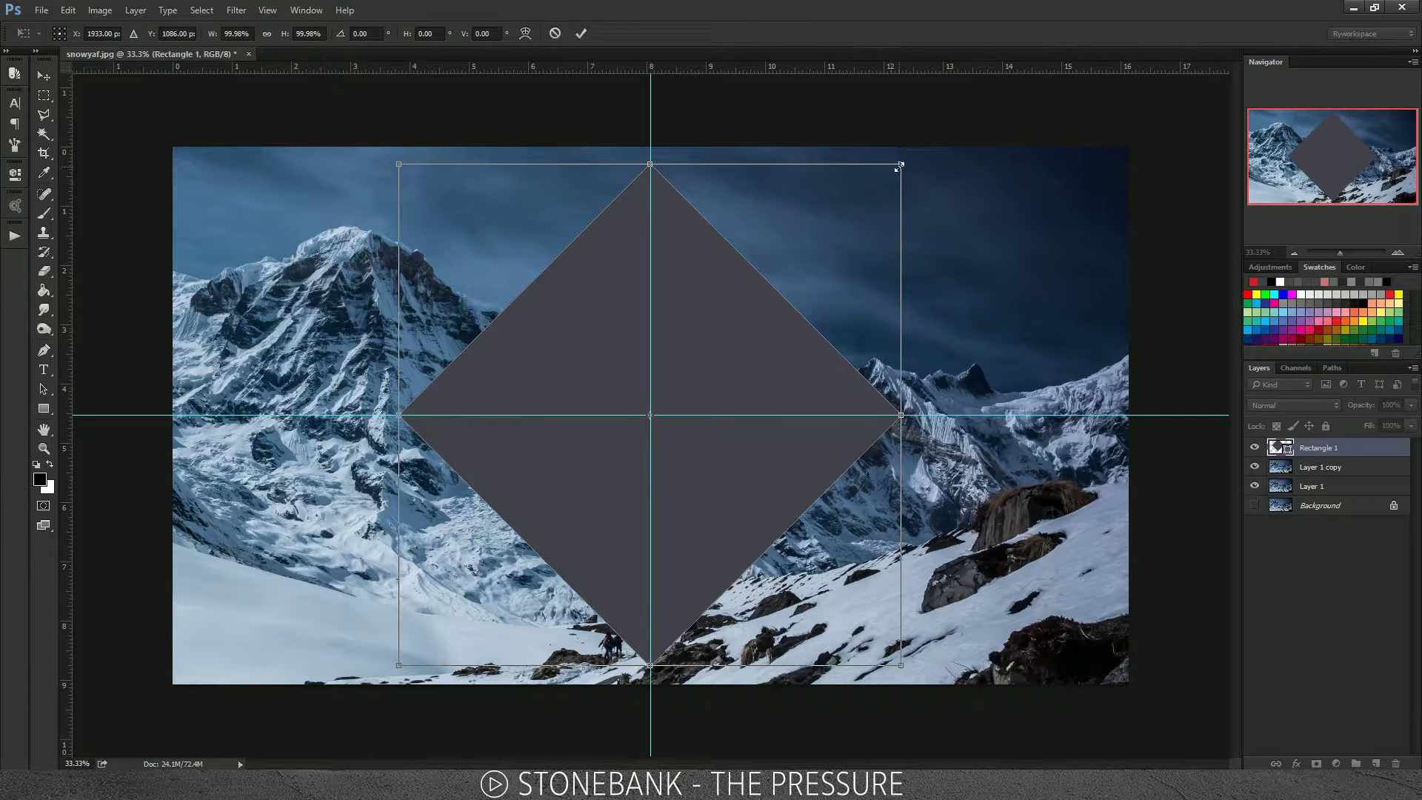
left_click_drag(899, 167, 907, 157)
key("Return")
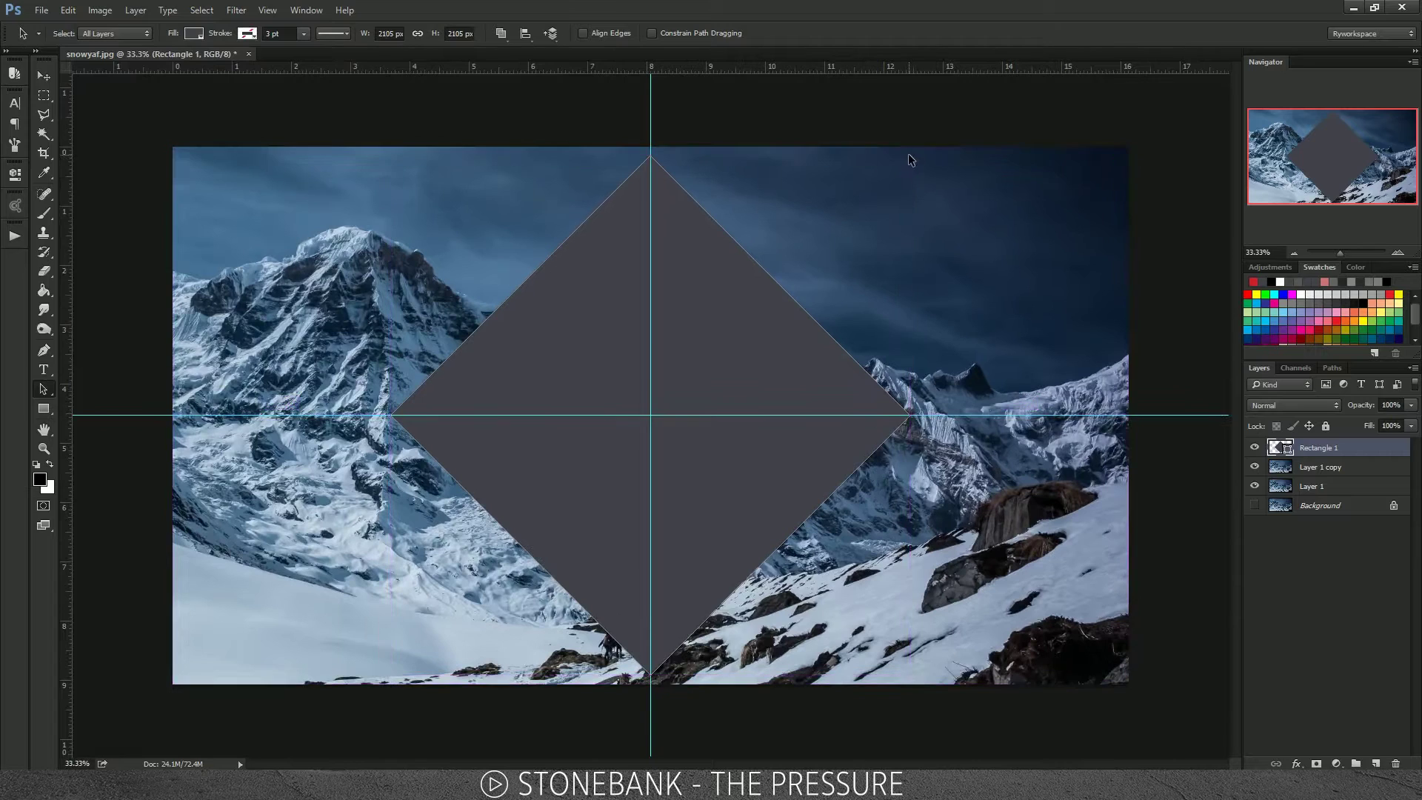
Step: Move the Rectangle 1 layer below Layer 1 copy and clip Layer 1 copy to it with a clipping mask
left_click_drag(1301, 450, 1315, 477)
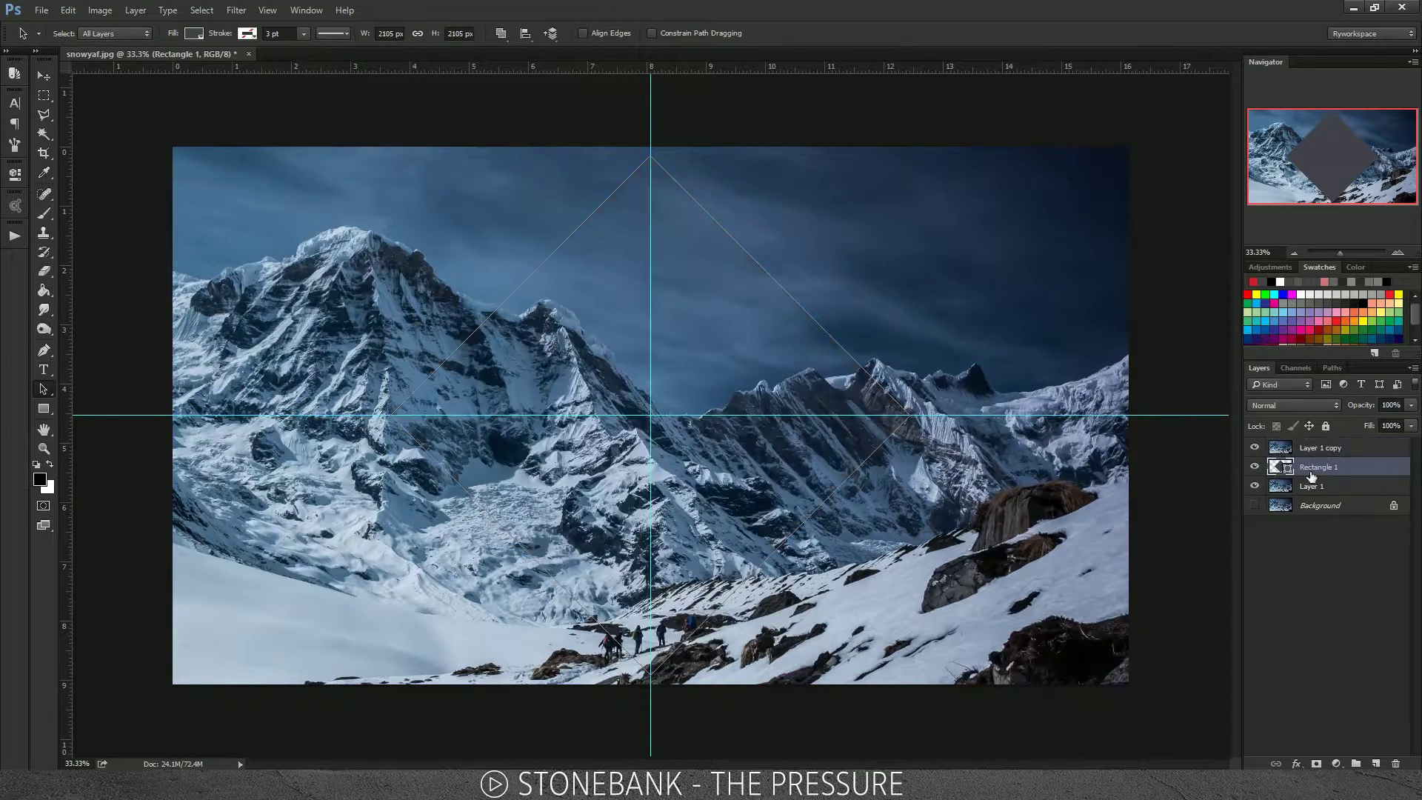
left_click(1327, 454)
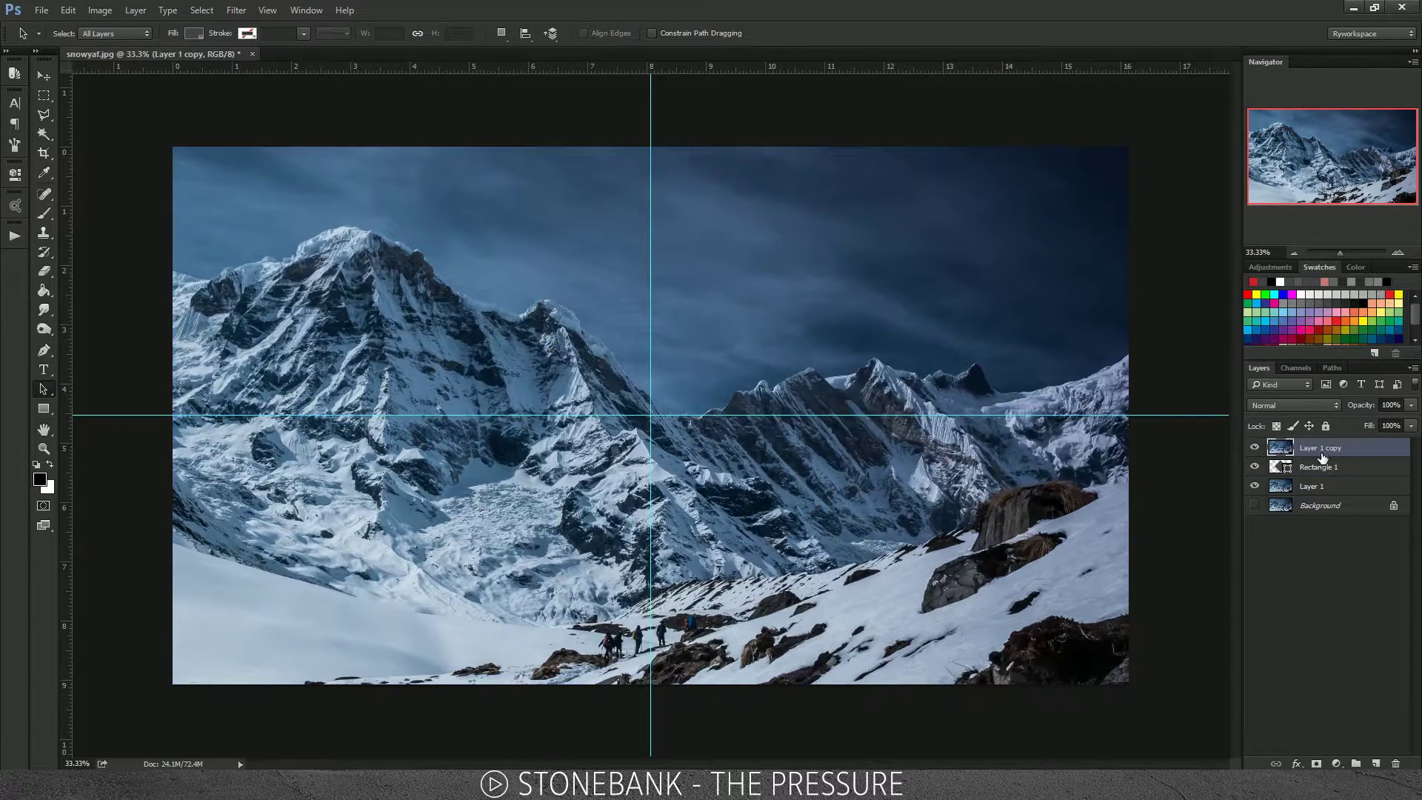
right_click(1388, 451)
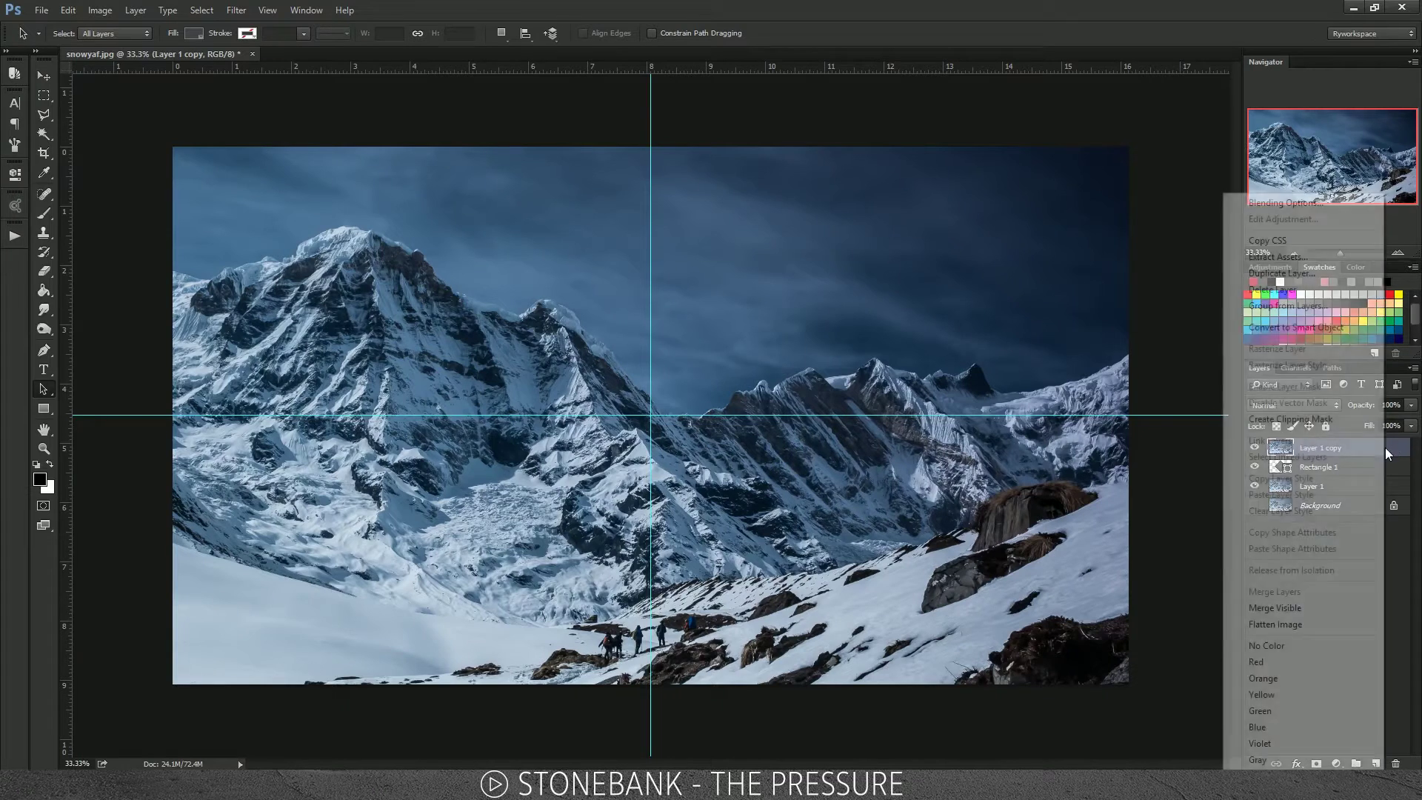
left_click(1305, 419)
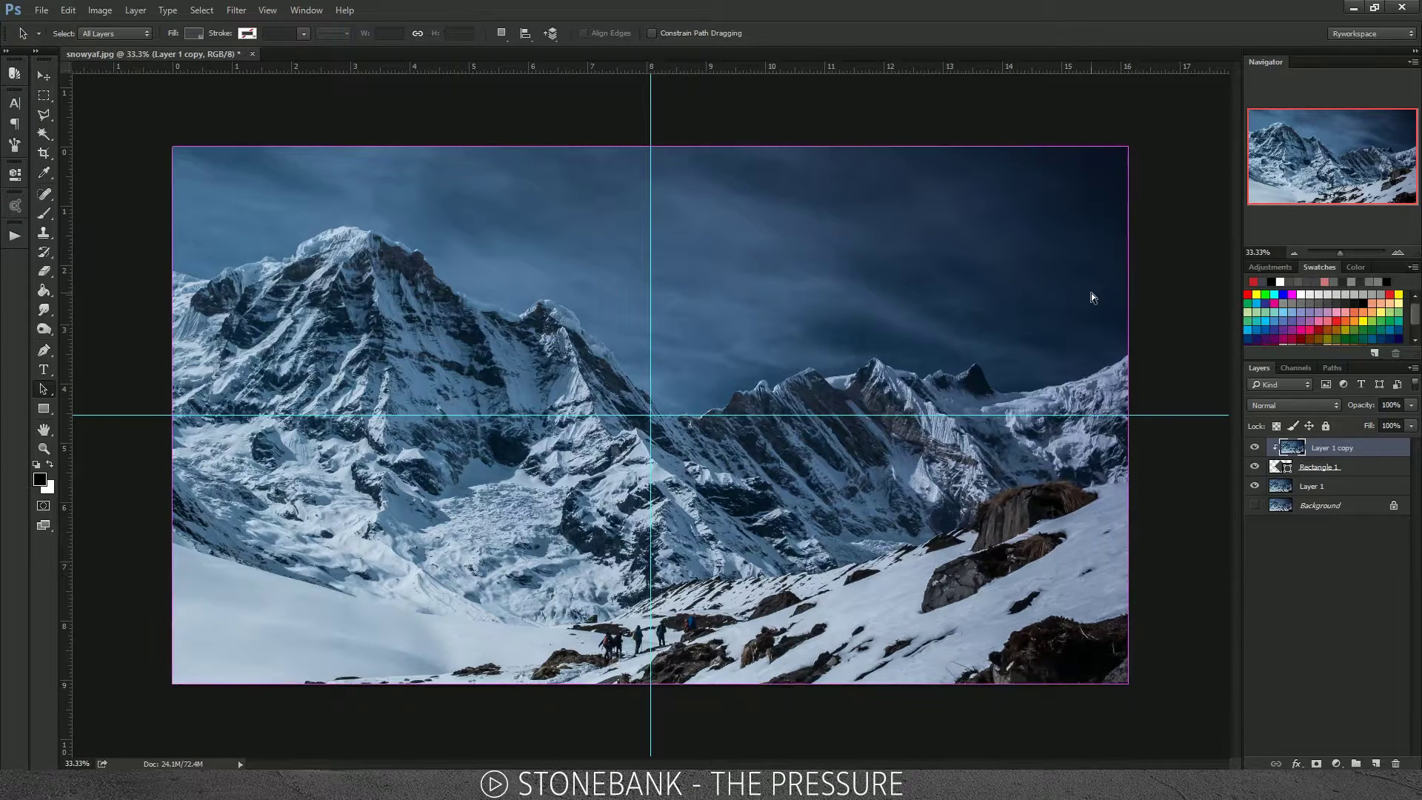
Step: Rotate Layer 1 copy slightly counterclockwise with Free Transform so its mountains tilt inside the diamond
key("ctrl+t")
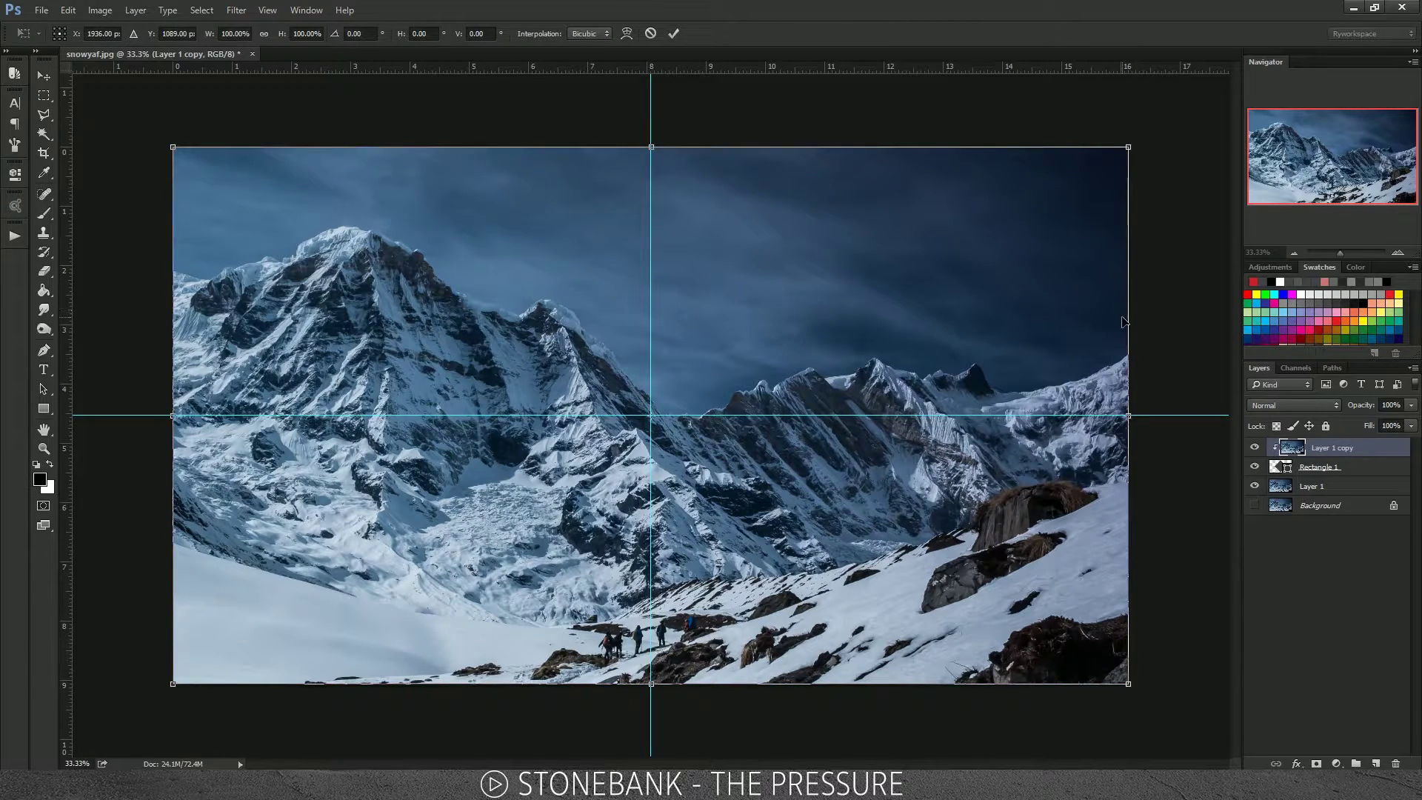
left_click_drag(1077, 149, 1026, 134)
key("Return")
key("a")
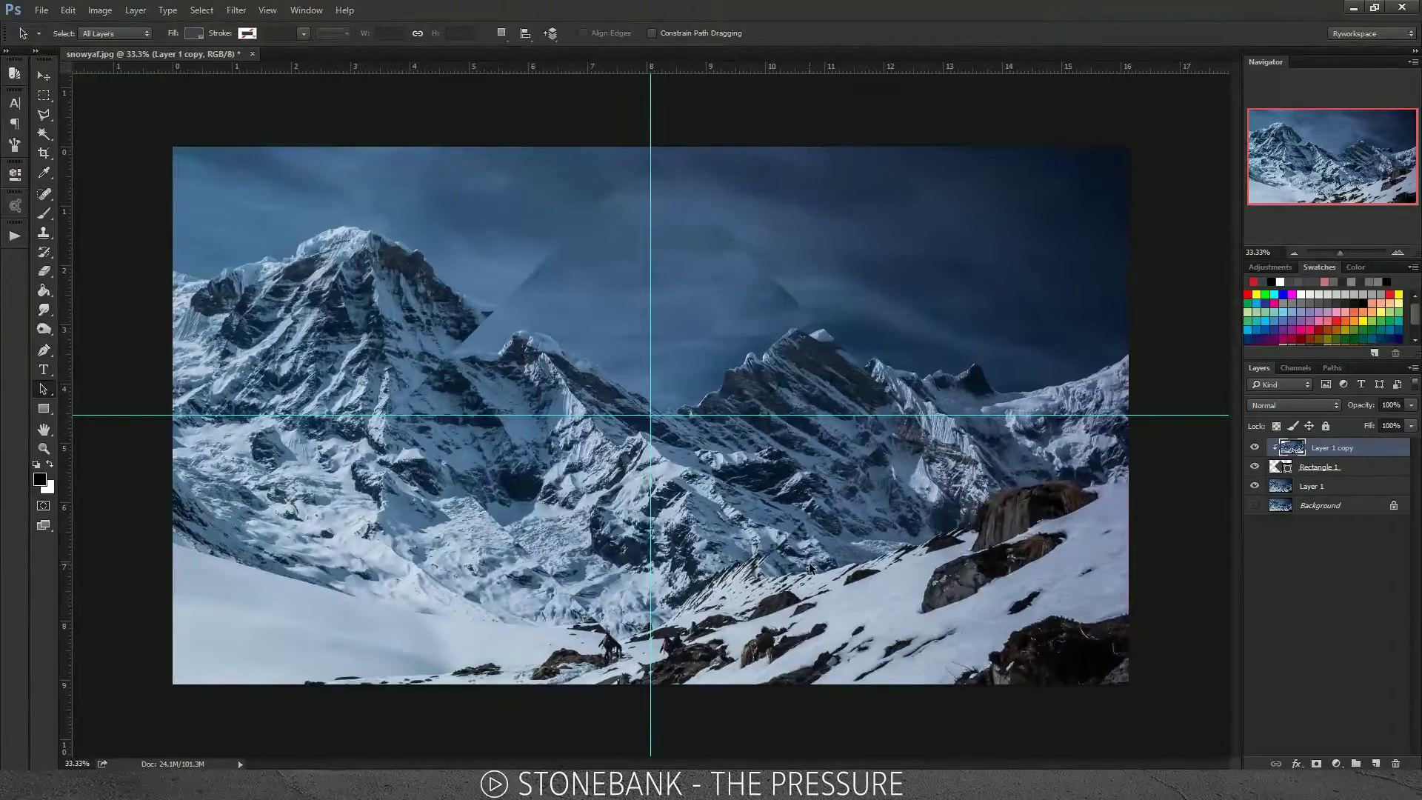
key("ctrl+minus")
key("ctrl+plus")
left_click(1176, 526)
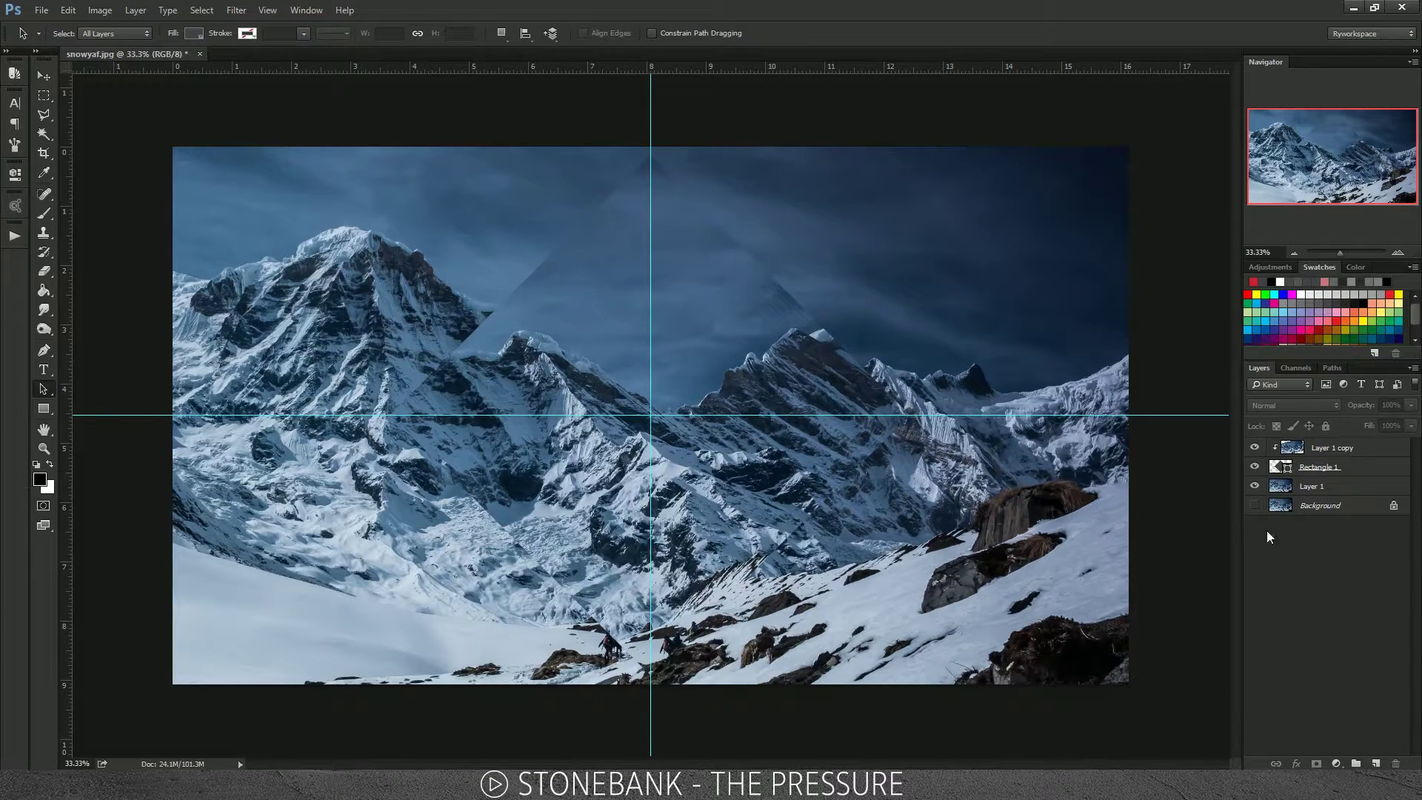
Step: Try rotating Layer 1 copy to a different angle inside the diamond
left_click(1343, 448)
key("ctrl+t")
left_click_drag(1194, 300, 268, 439)
key("Return")
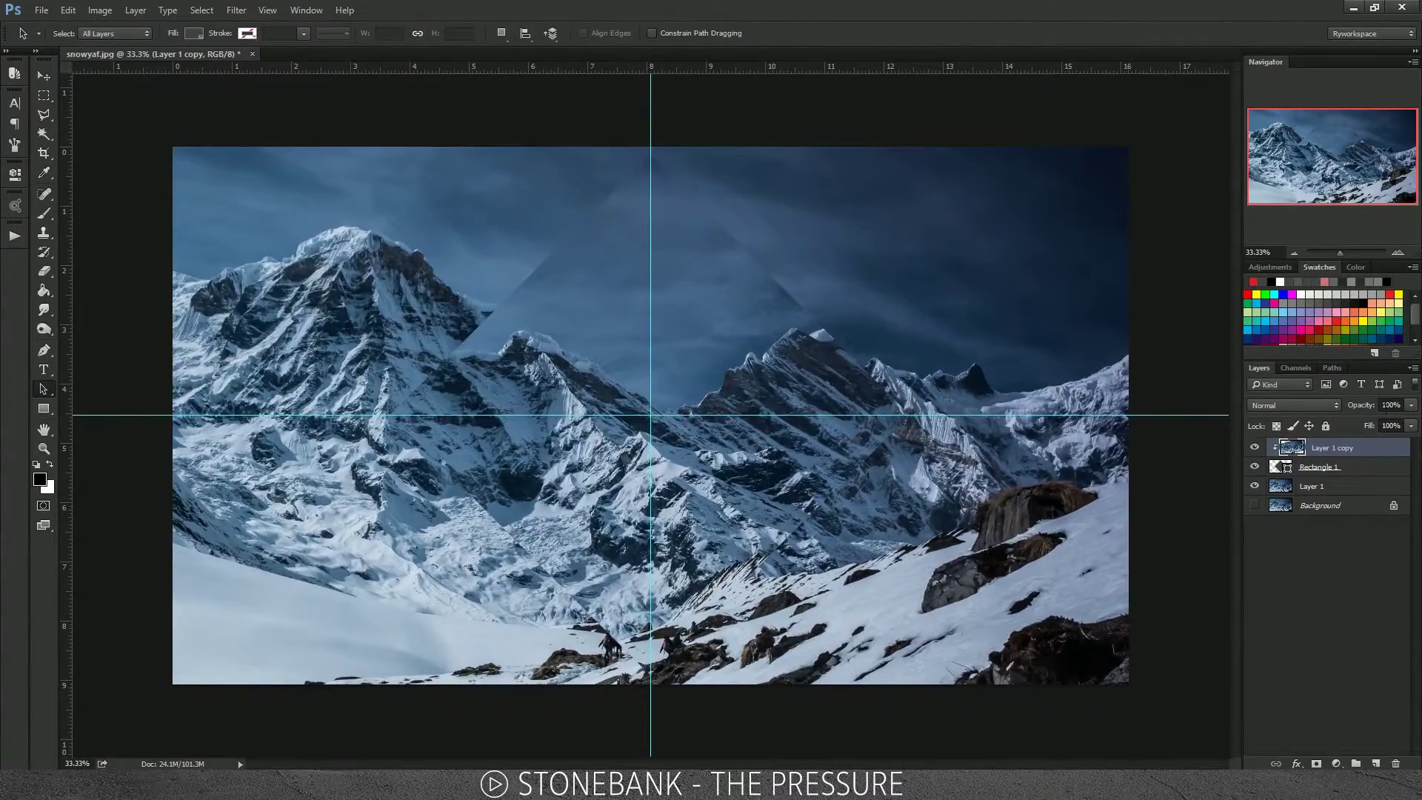
left_click(1185, 410)
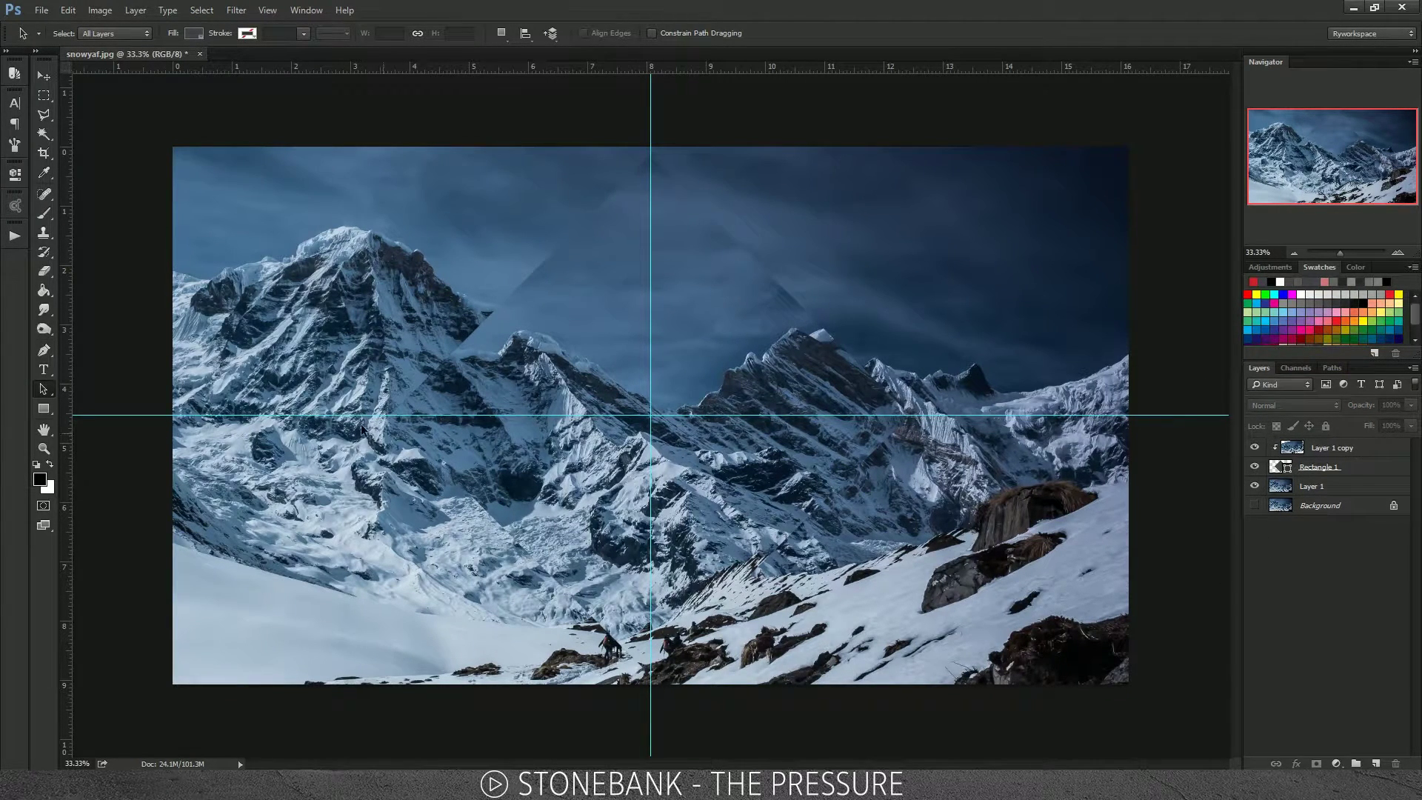
Step: Draw a circle about 2000 px in diameter centred on the guide intersection and collapse its shape properties
left_click(44, 409)
left_click(80, 435)
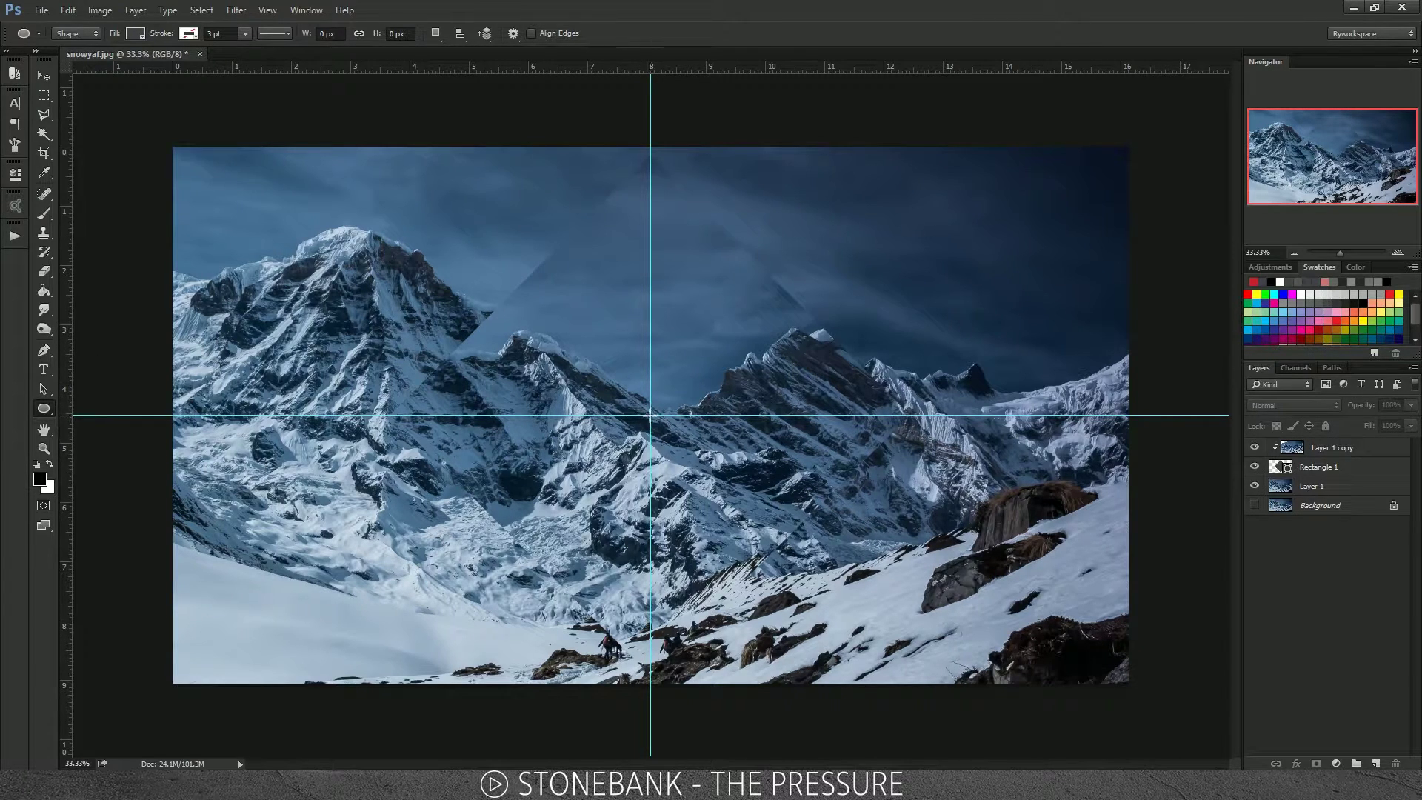
mouse_move(651, 415)
left_mouse_down()
mouse_move(811, 263)
mouse_move(948, 159)
mouse_move(985, 152)
mouse_move(918, 177)
mouse_move(937, 130)
mouse_move(898, 155)
left_mouse_up()
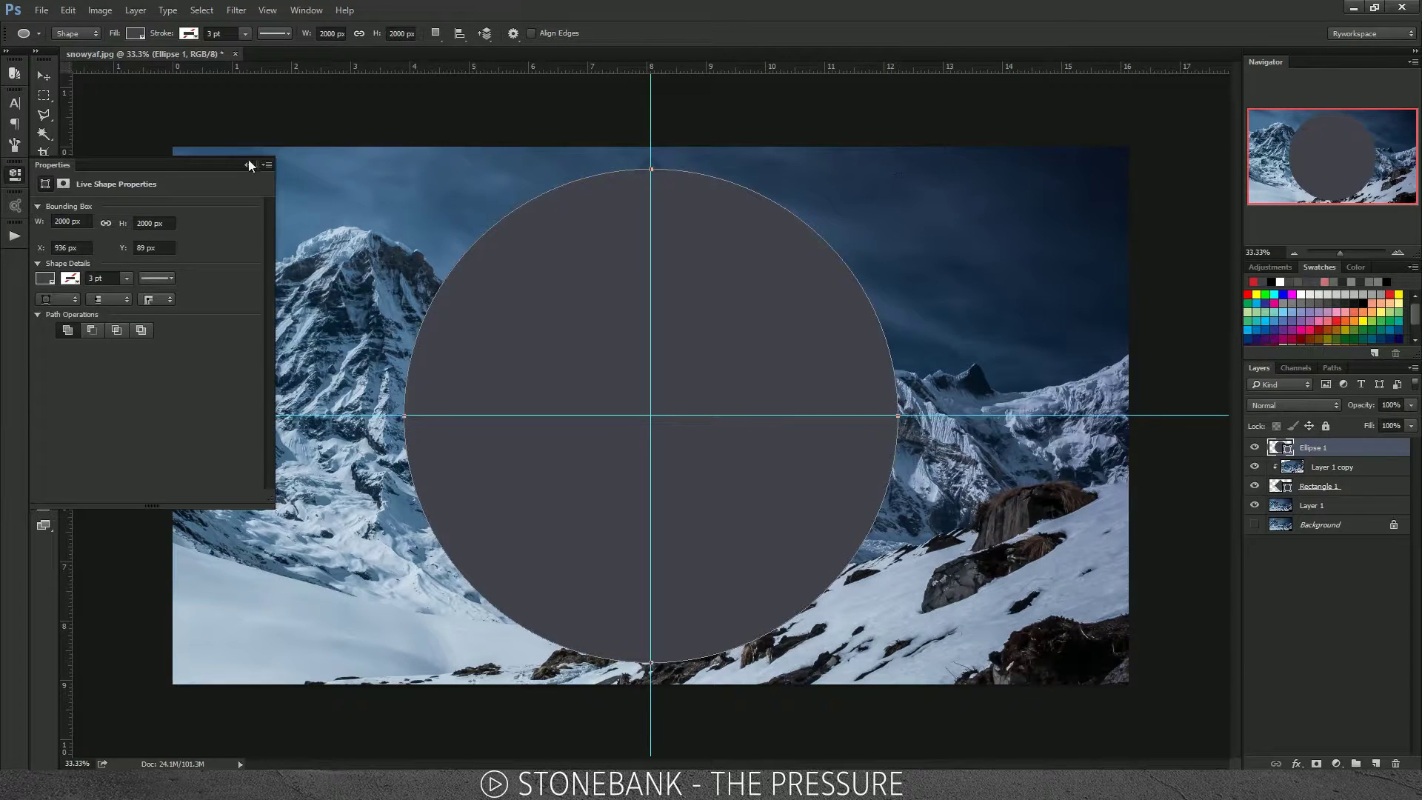
left_click(16, 176)
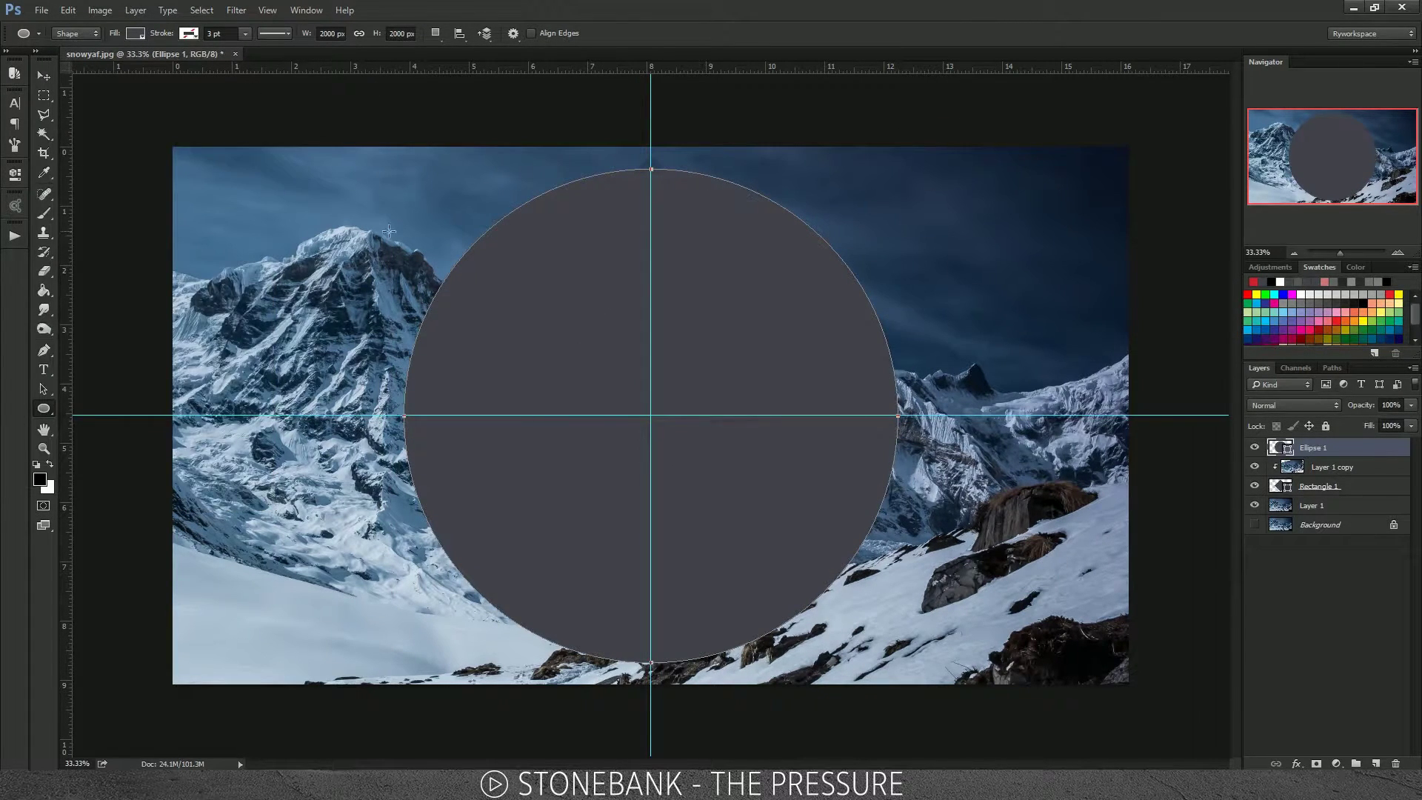
Step: Move the Ellipse 1 layer below Rectangle 1 so the circle sits behind the diamond
key("a")
left_click_drag(1313, 448, 1318, 497)
left_click(1332, 450)
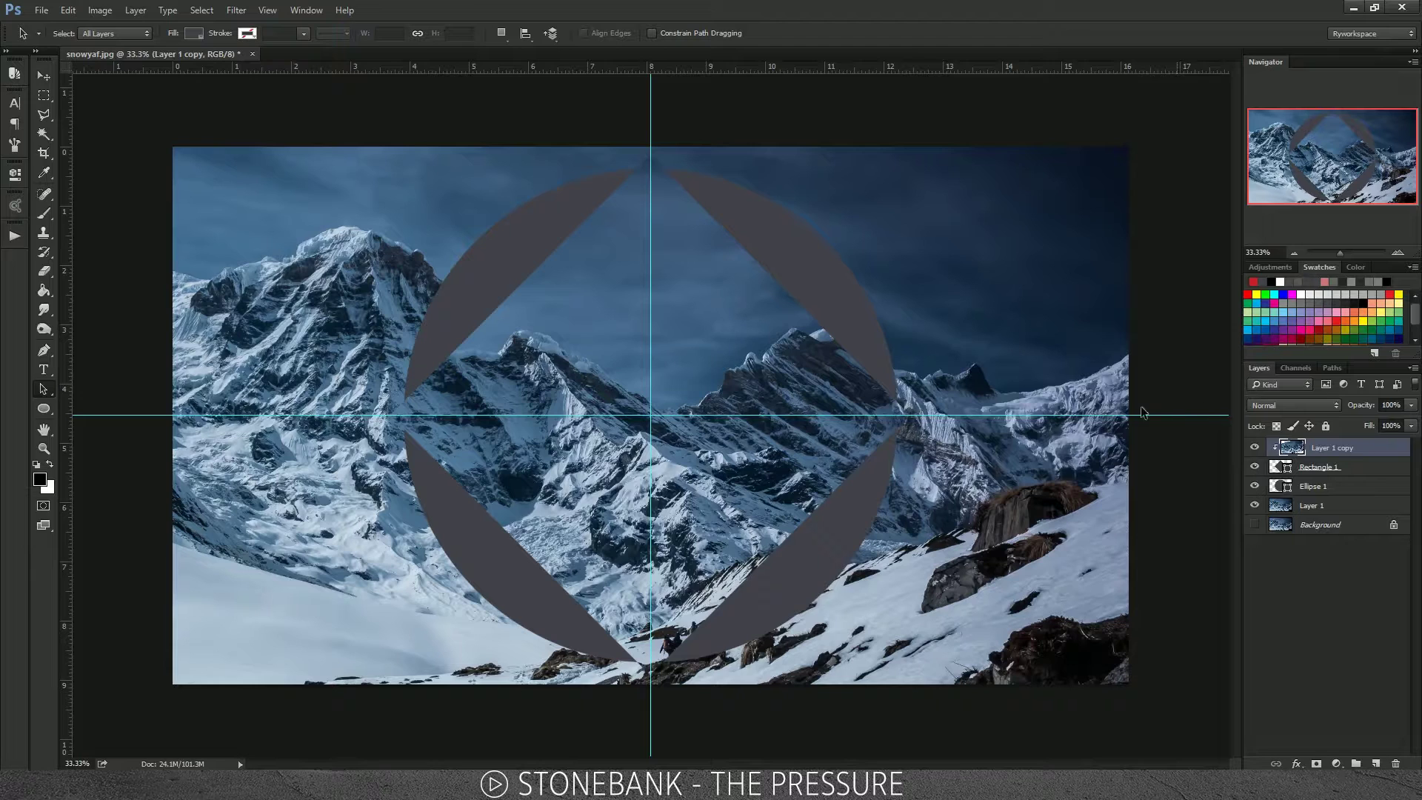
left_click(797, 265)
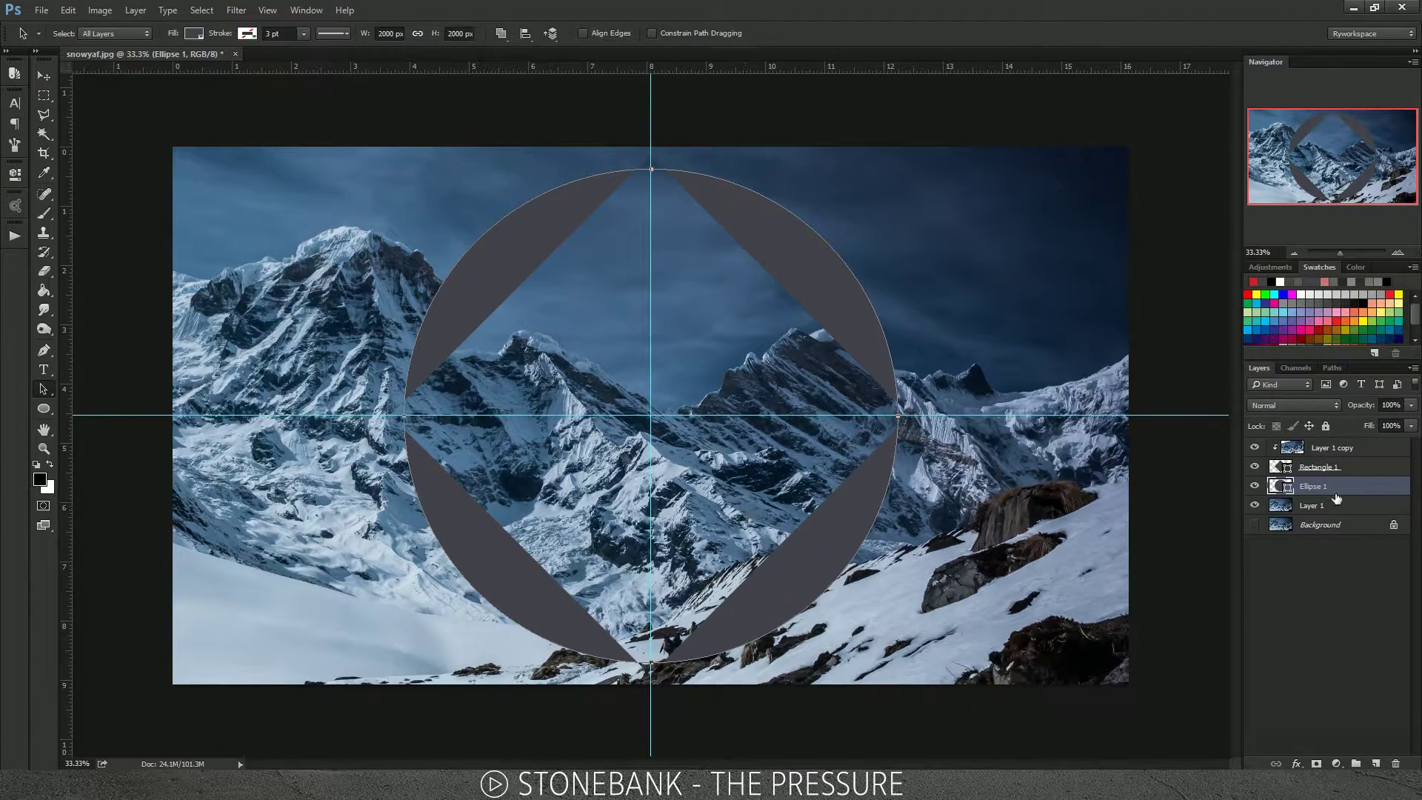
Step: Duplicate Layer 1 copy directly above Ellipse 1 and clip the duplicate to the circle with a clipping mask
left_click(1358, 450)
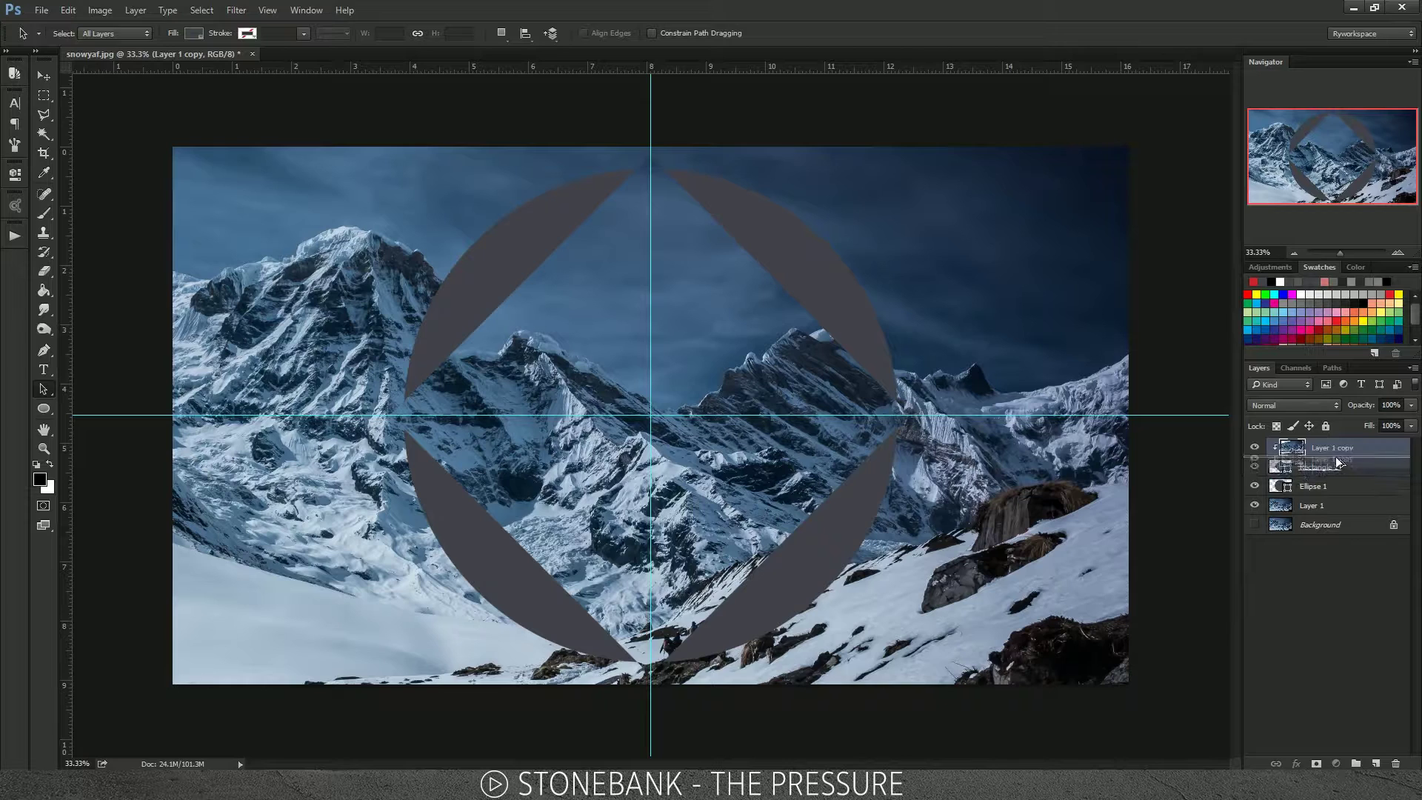
left_click_drag(1339, 448, 1328, 476)
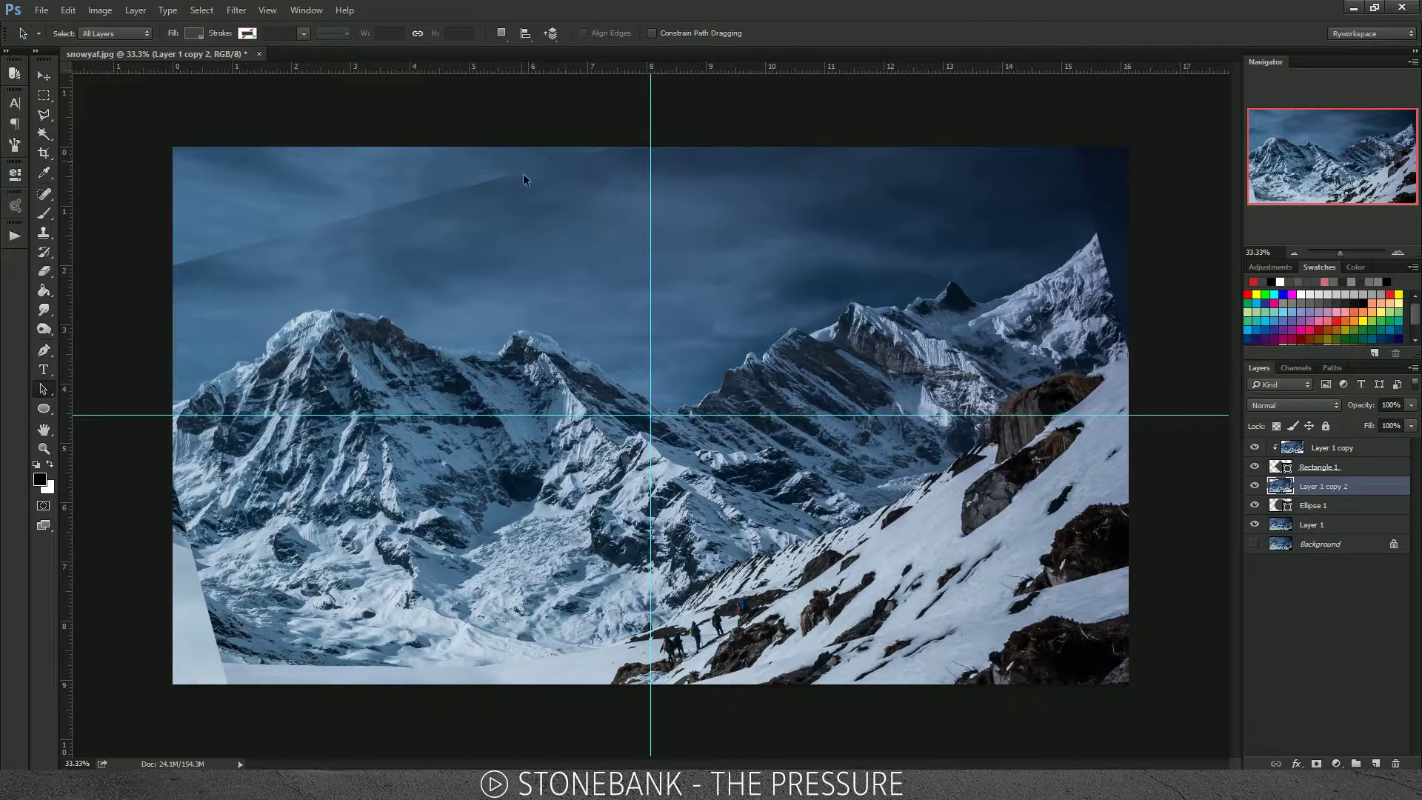
right_click(1357, 490)
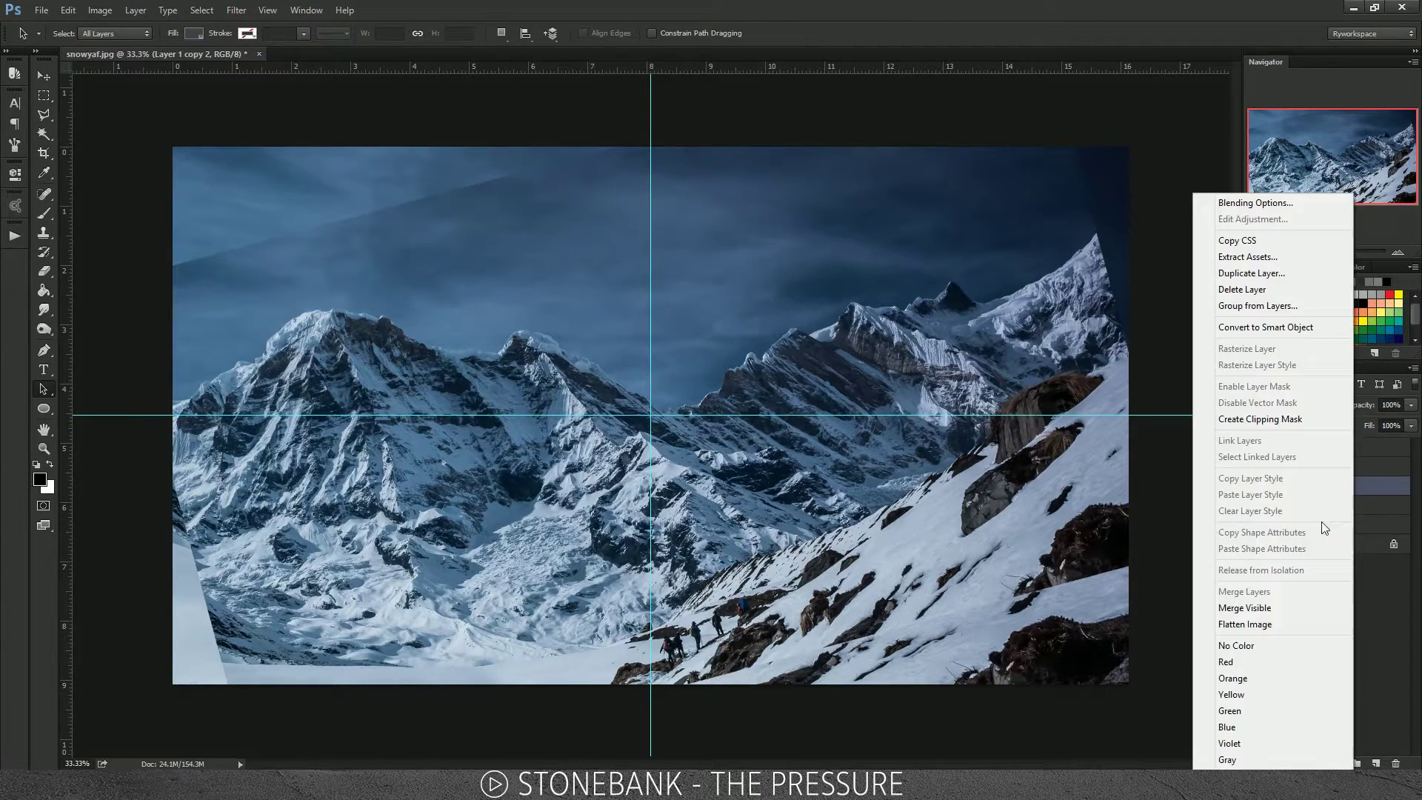
left_click(1289, 424)
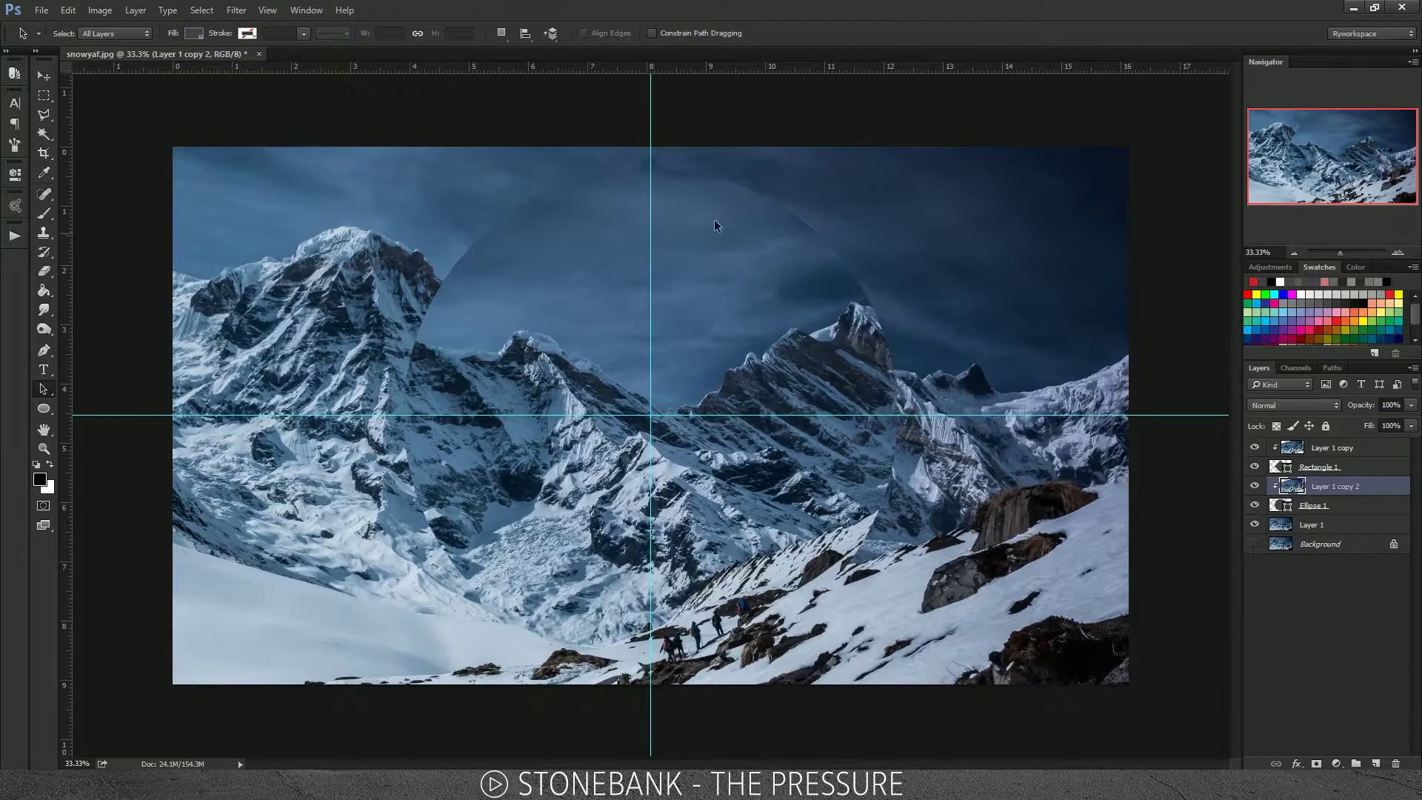
left_click(654, 171)
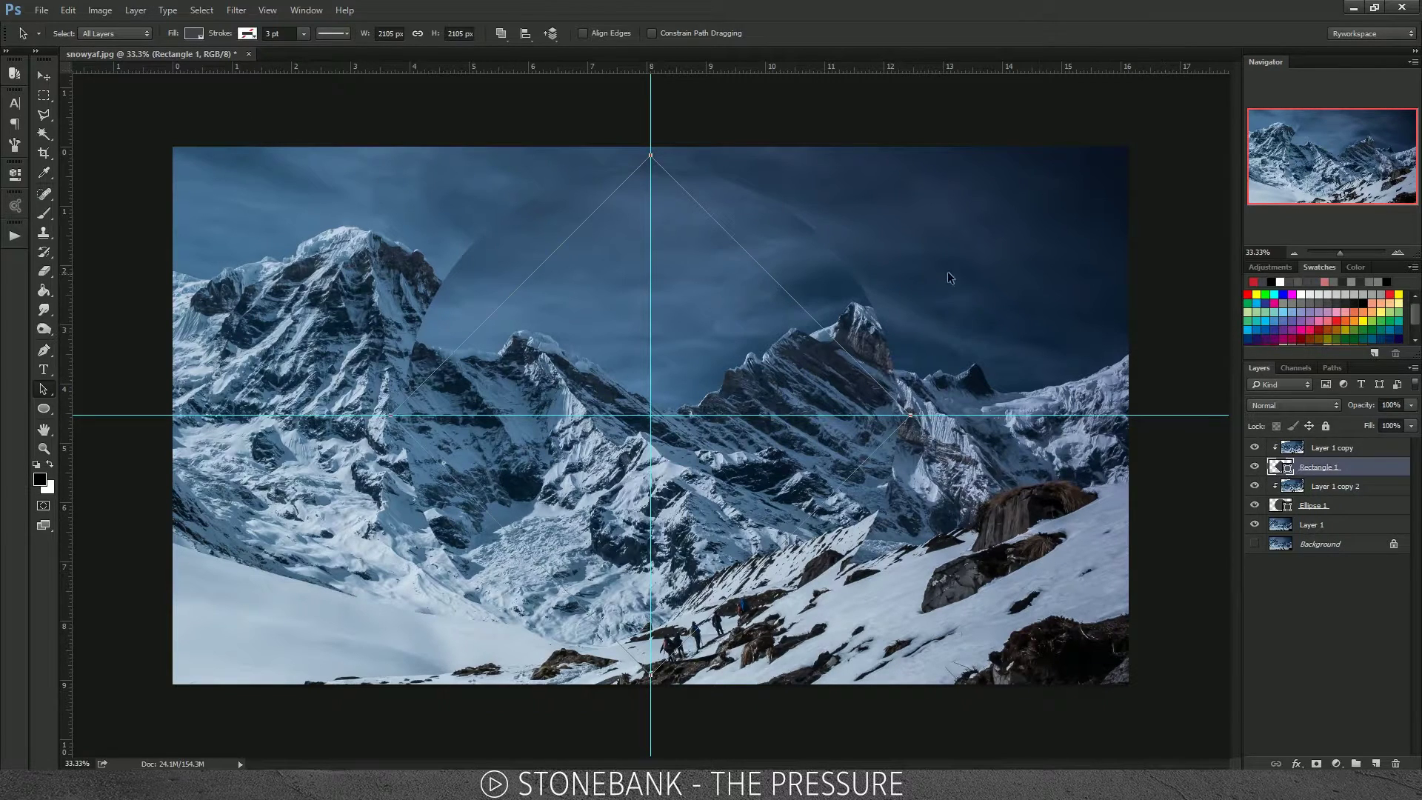
left_click(1326, 585)
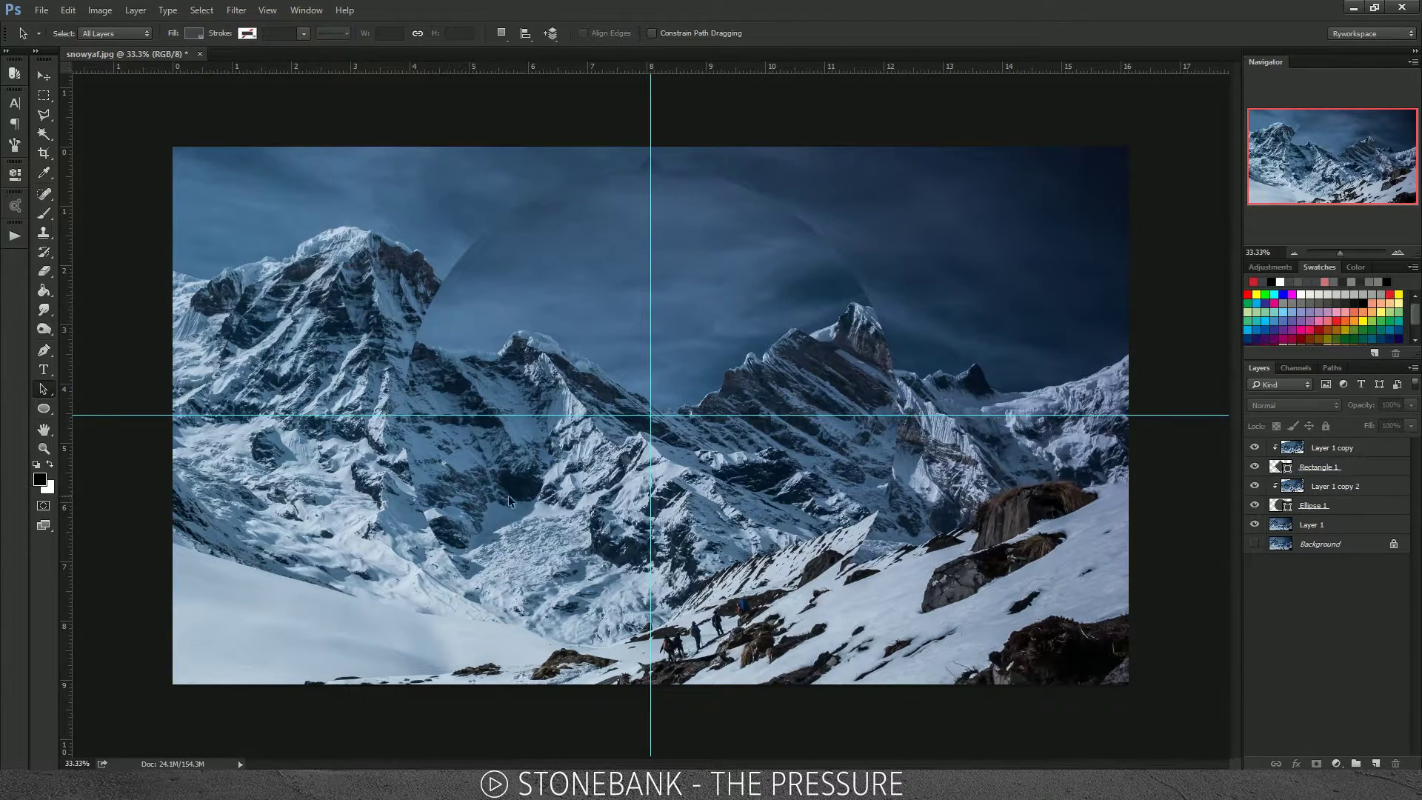
left_click(653, 166)
left_click(1322, 505)
Step: Rotate Layer 1 copy 2 to a roughly upside-down orientation inside the circle with Free Transform
left_click(1324, 487)
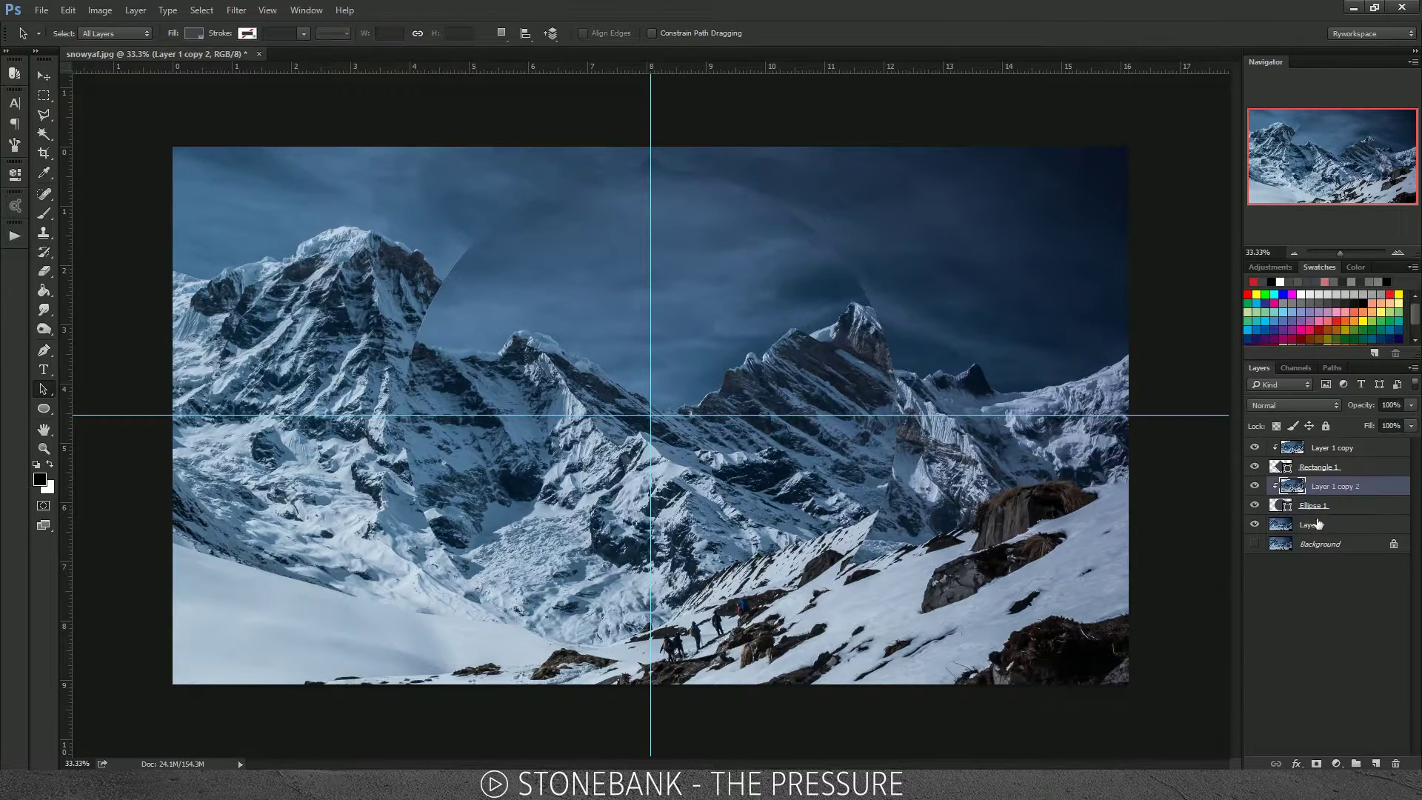
key("ctrl+t")
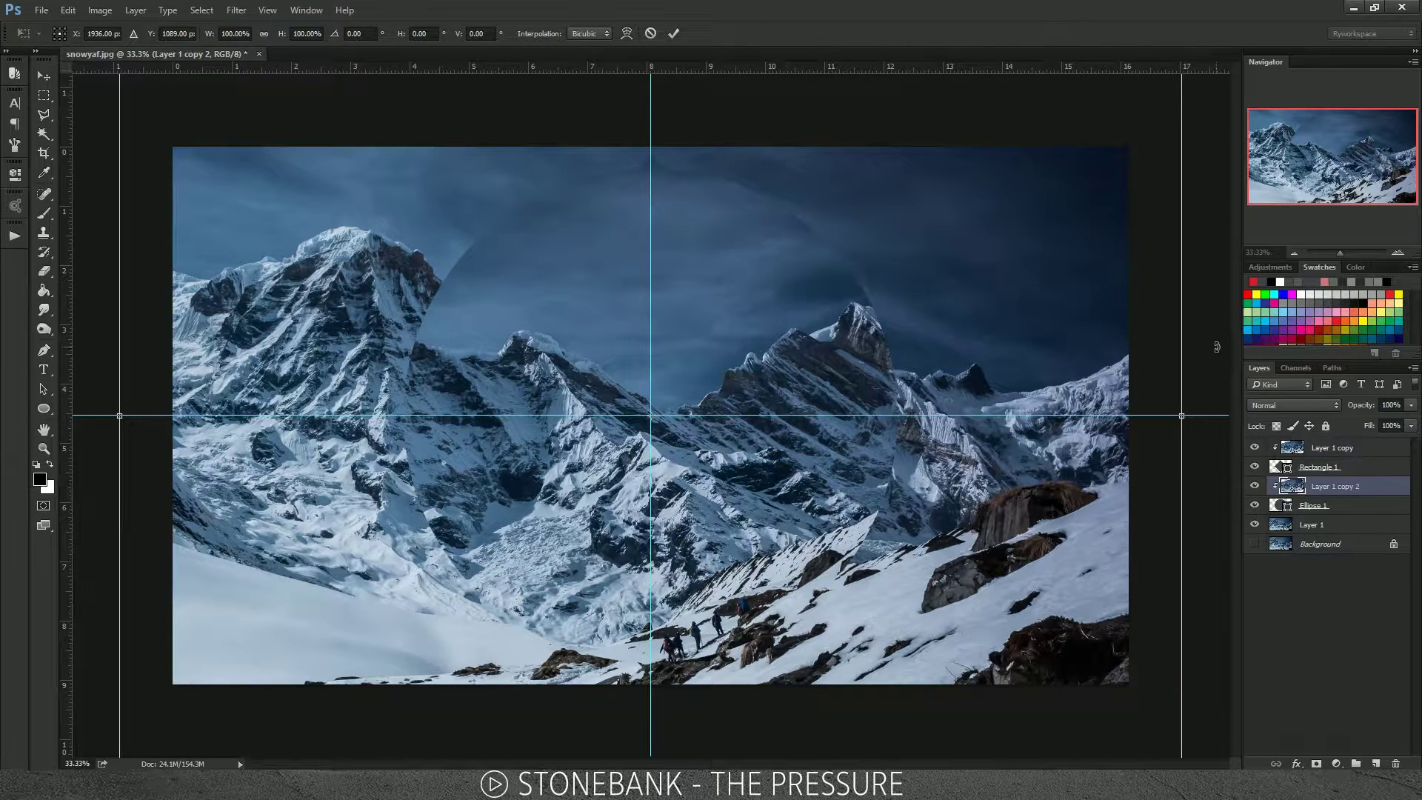
left_click_drag(1196, 323, 1065, 404)
left_click_drag(1042, 323, 338, 462)
key("Return")
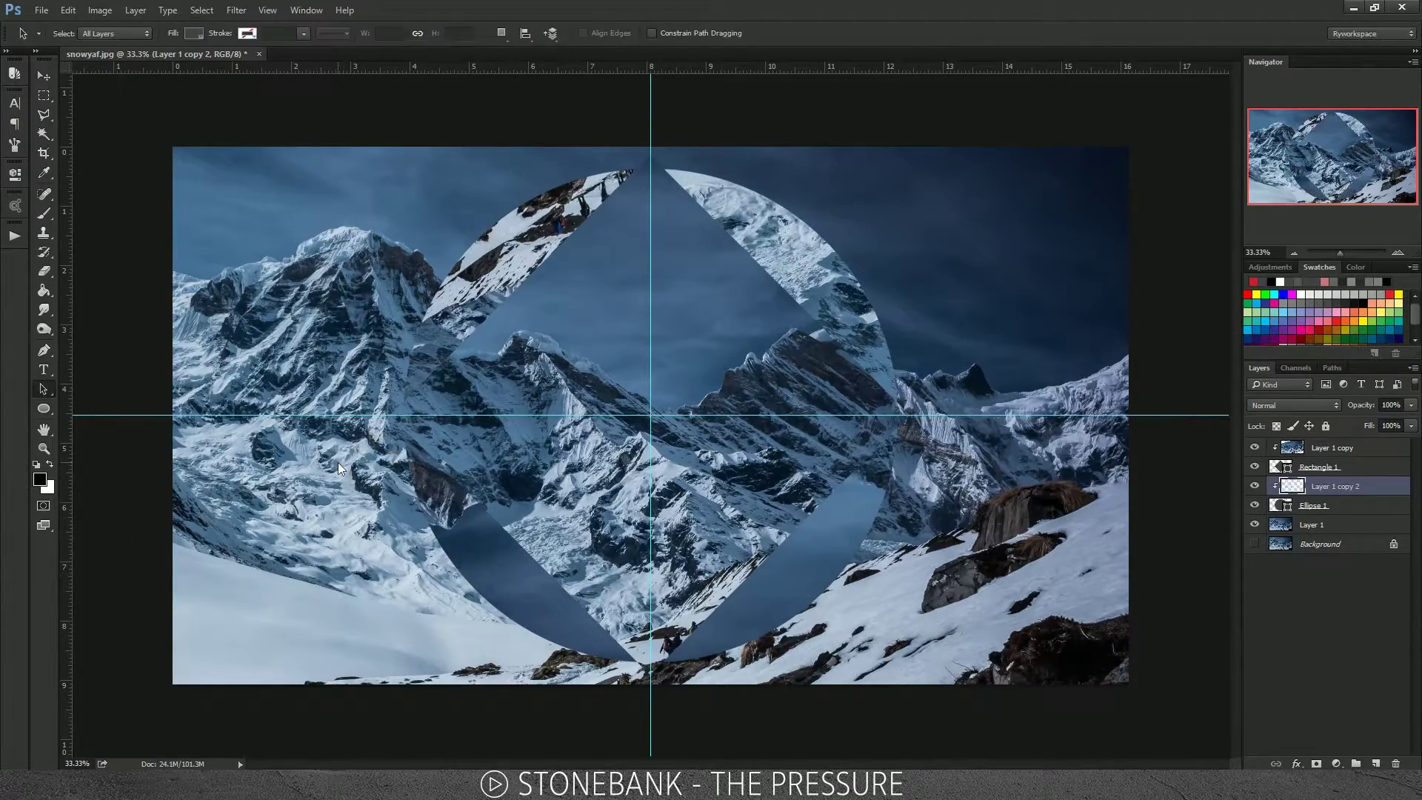
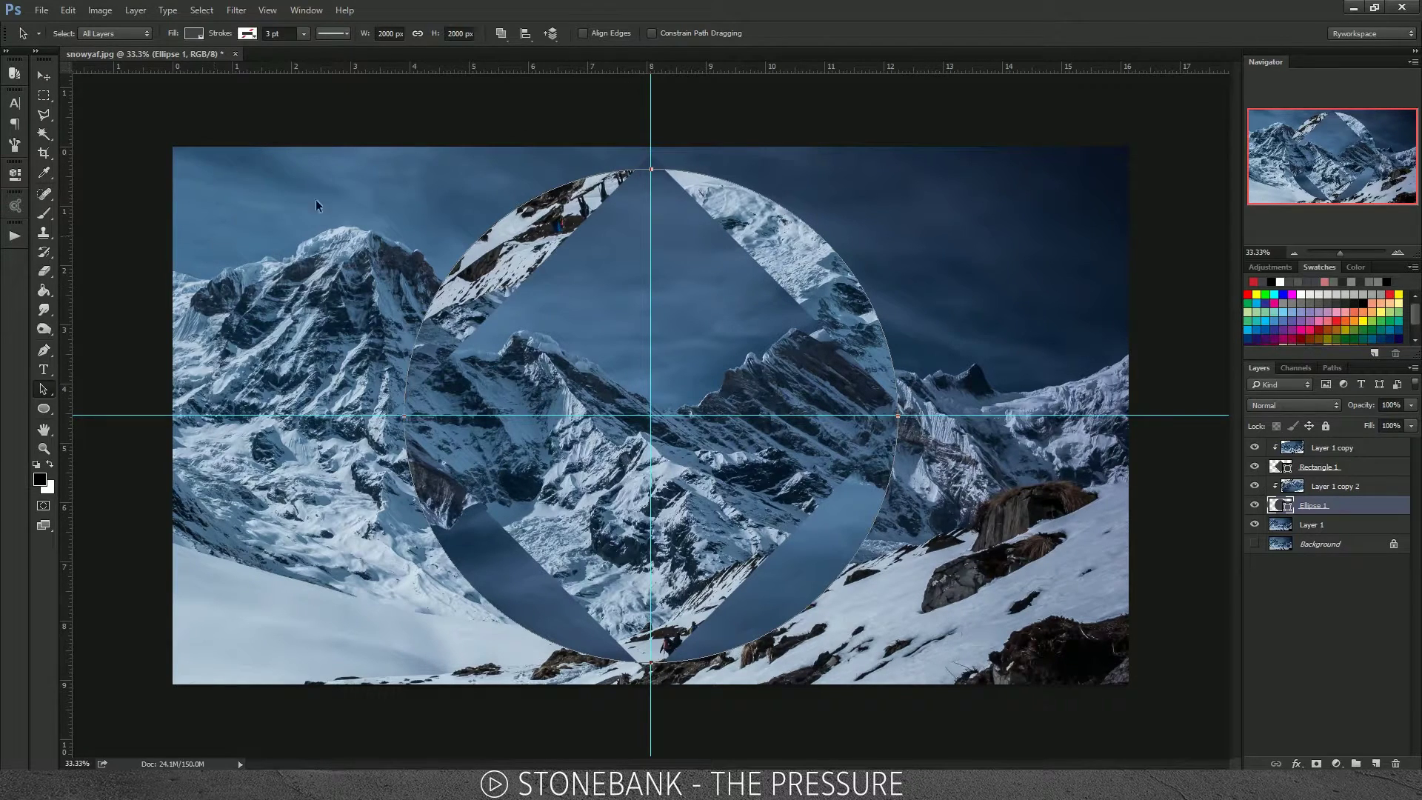
Step: Turn Ellipse 1 into a ring by removing its fill and giving it a solid red stroke of 22.60 pt
left_click(194, 35)
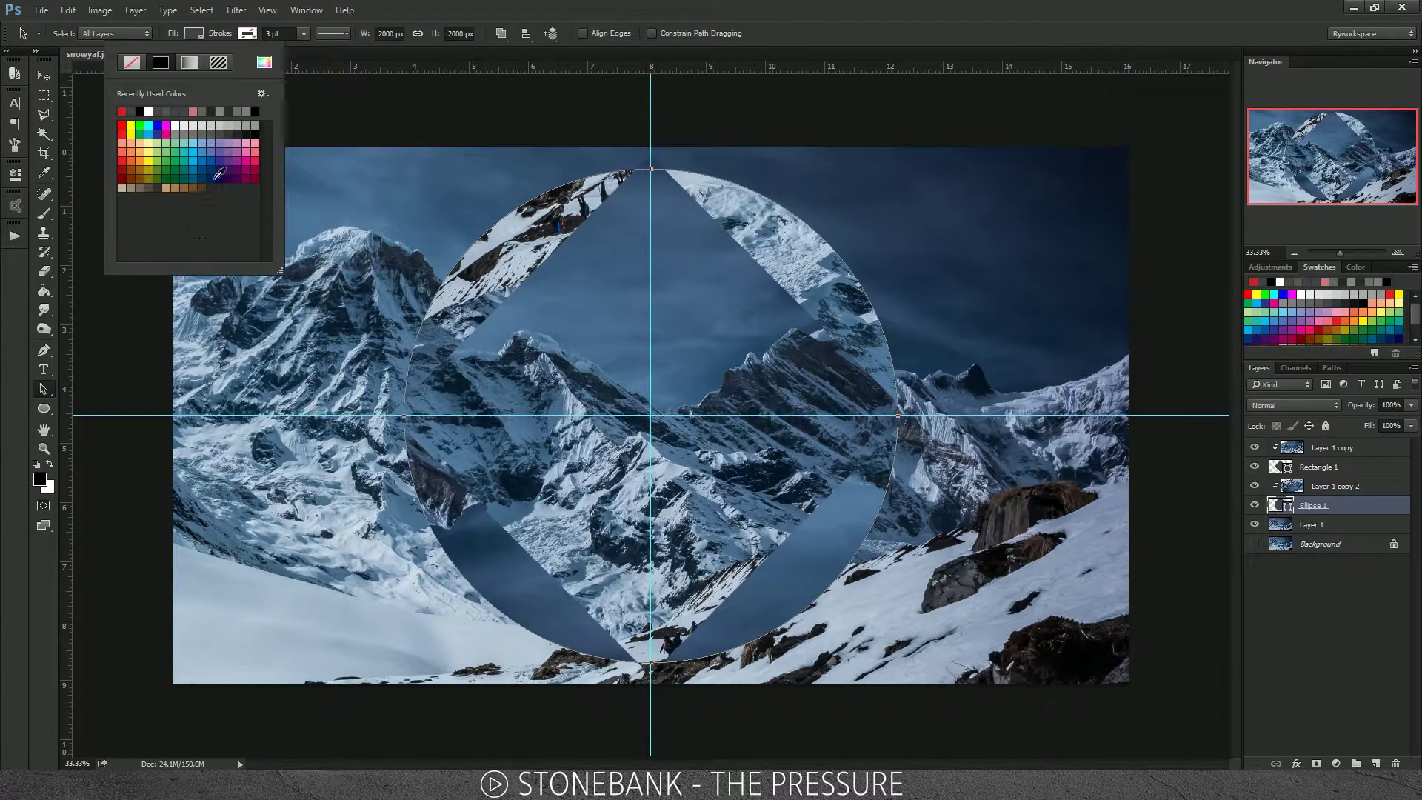
left_click(127, 66)
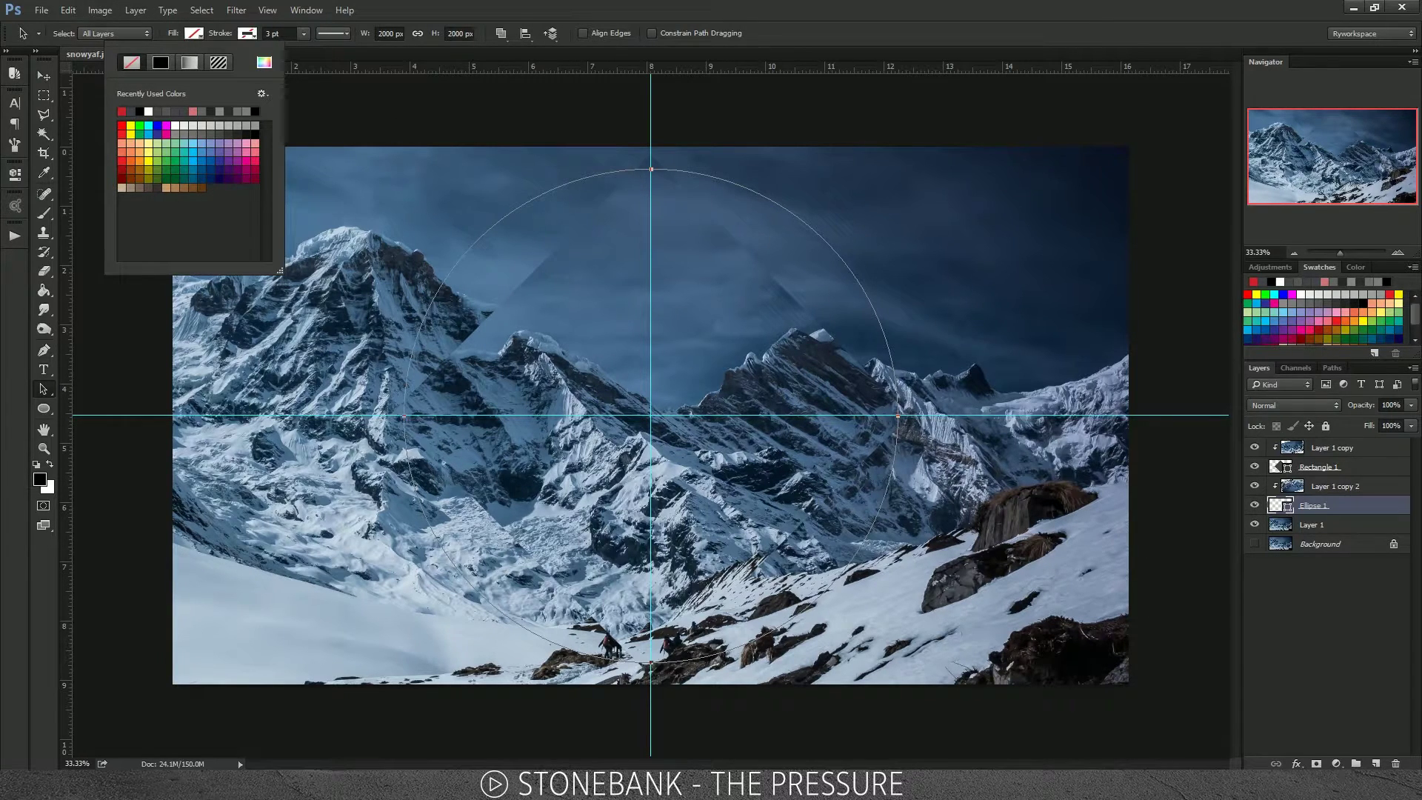
left_click(250, 34)
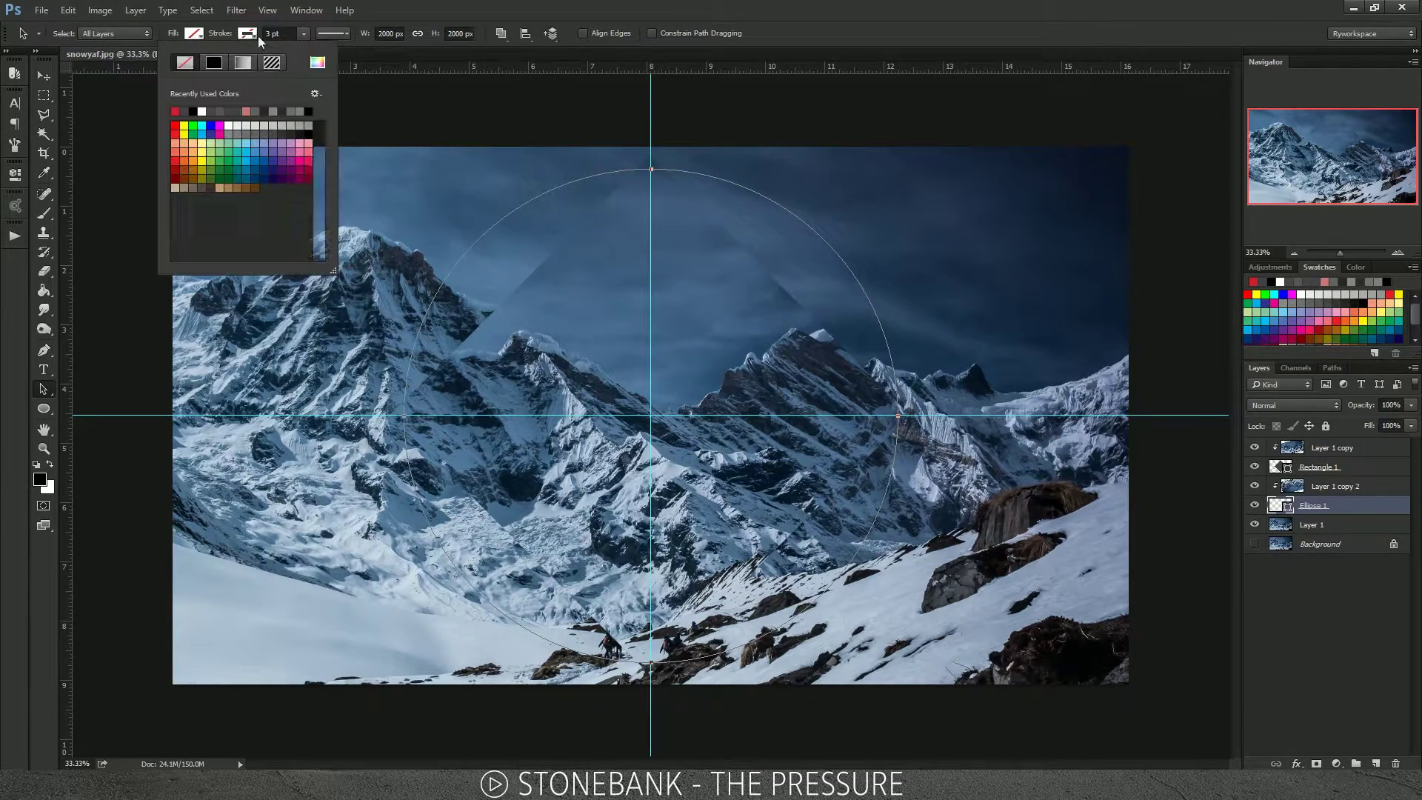
left_click(219, 67)
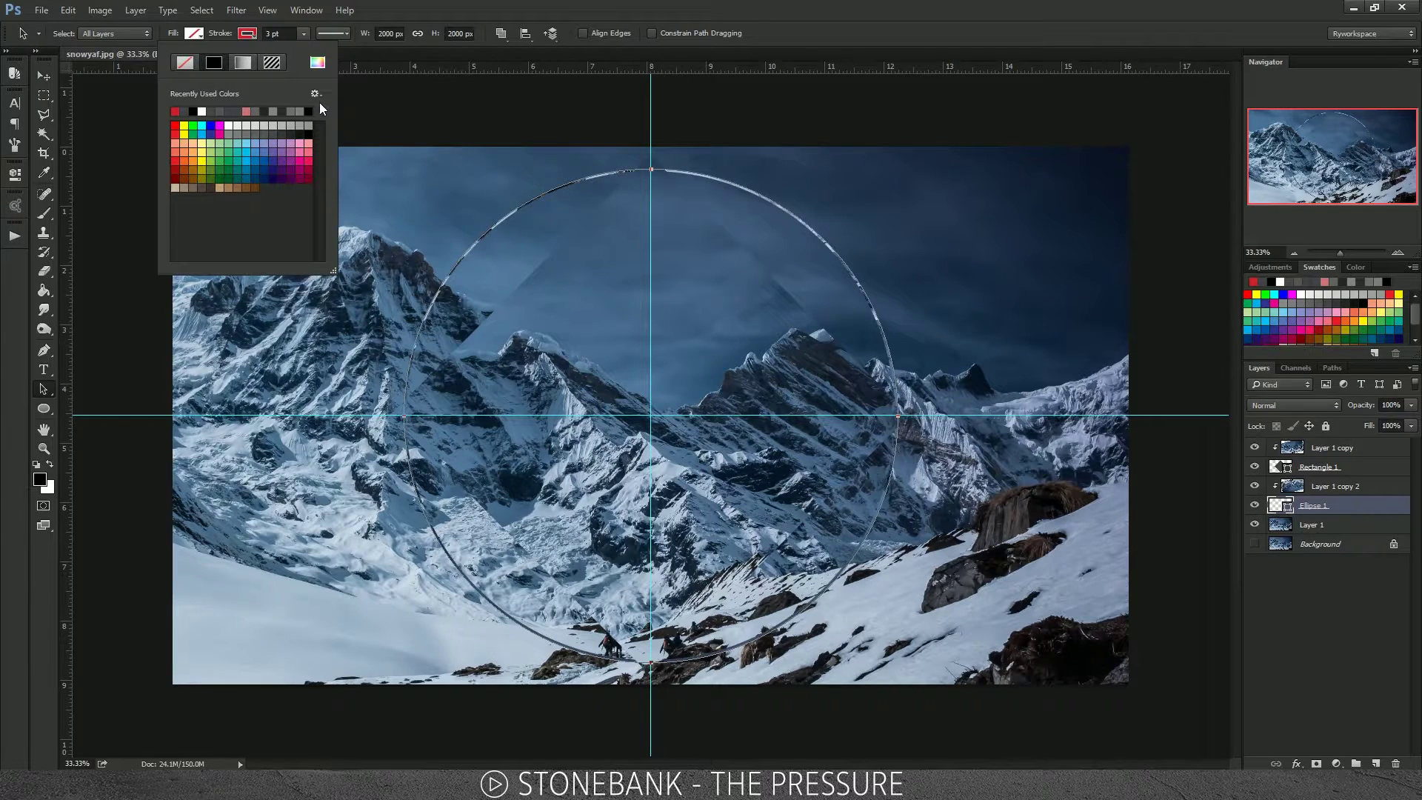
left_click(302, 36)
left_click_drag(326, 52, 329, 52)
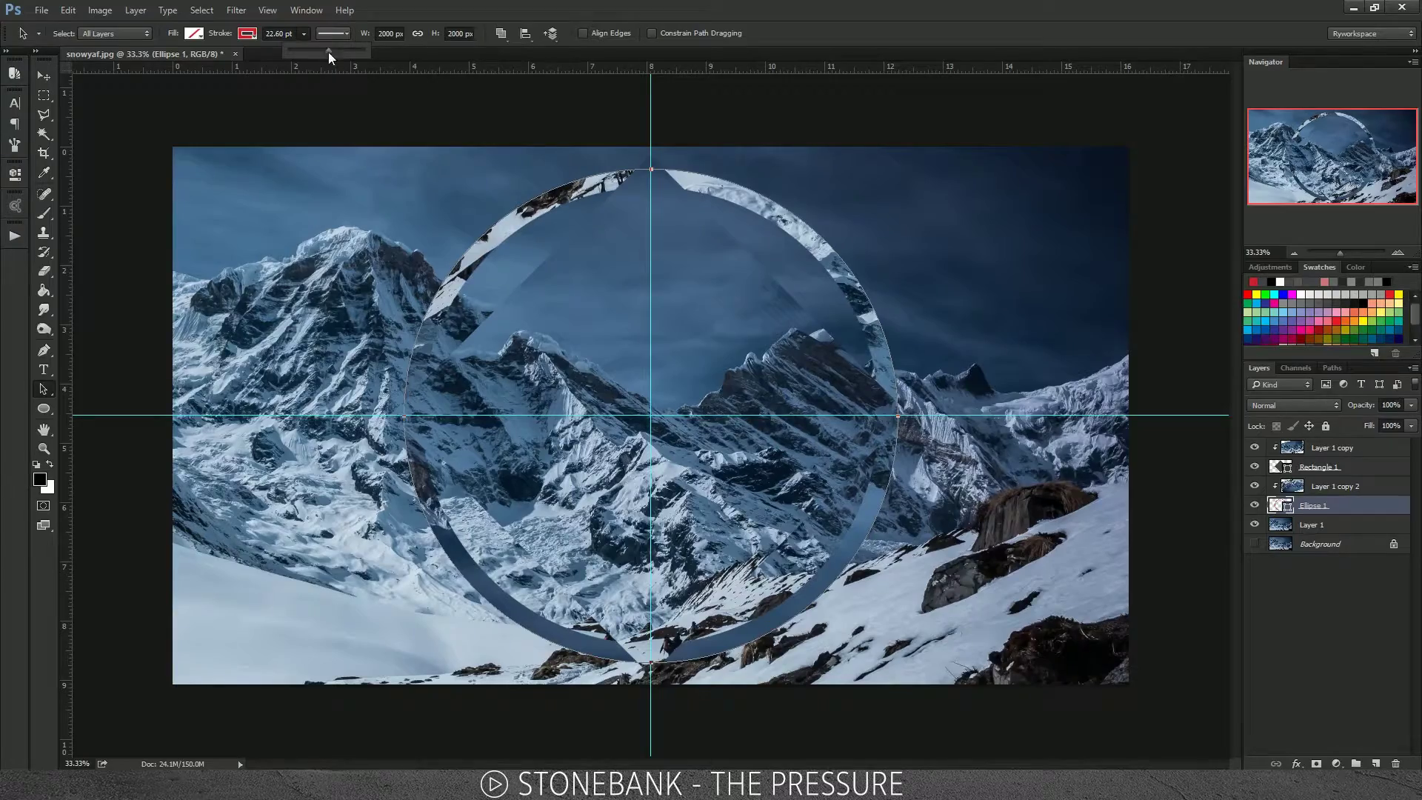
left_click(175, 127)
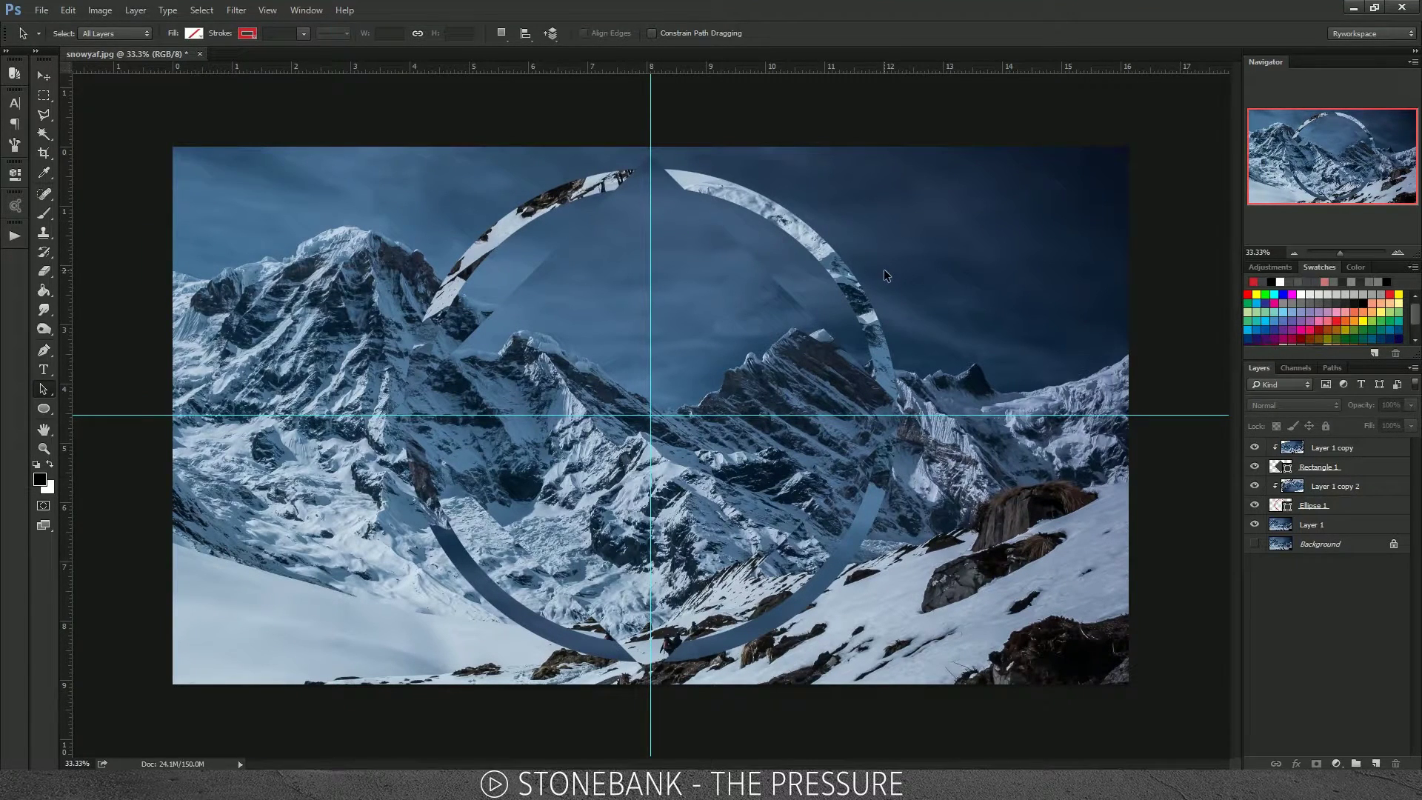
left_click(807, 265)
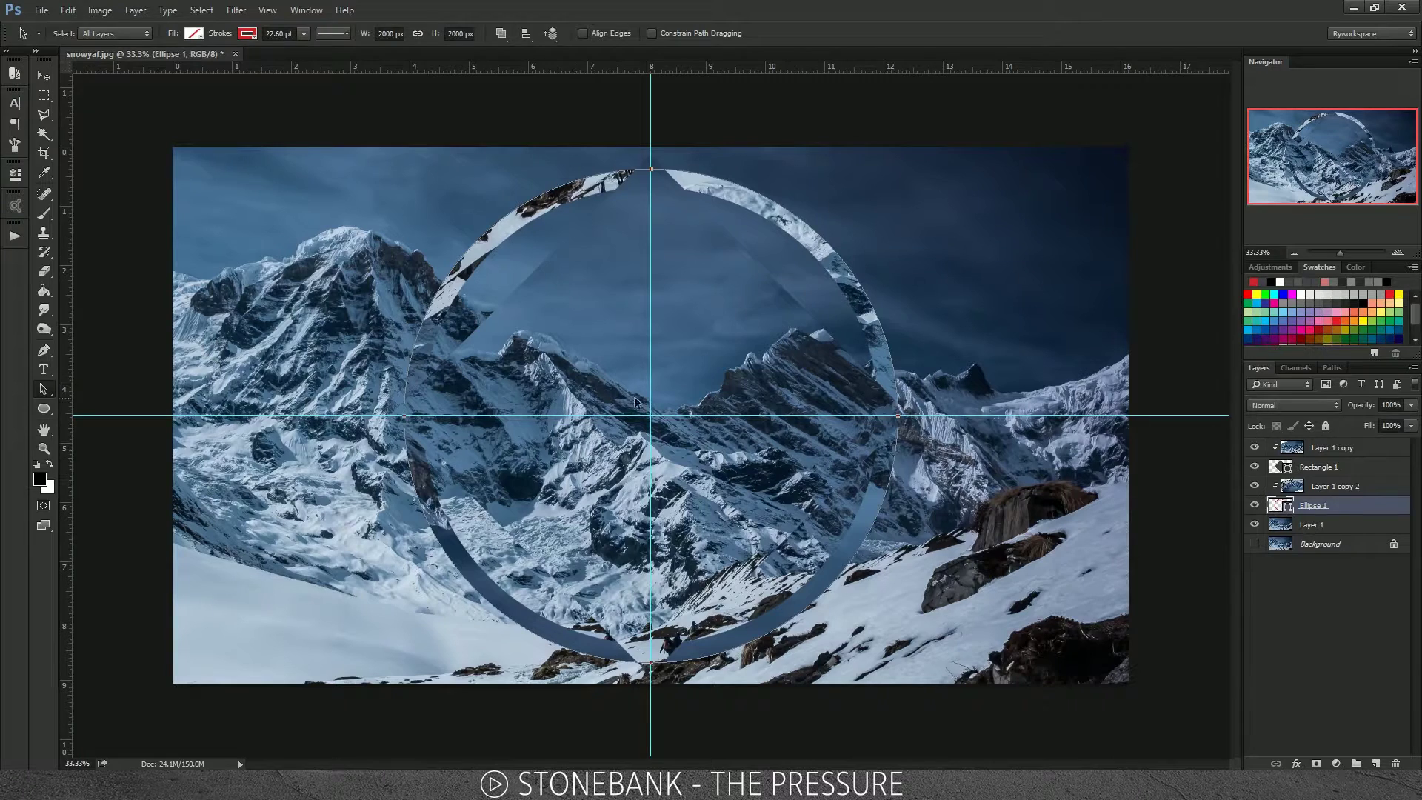
left_click(891, 265)
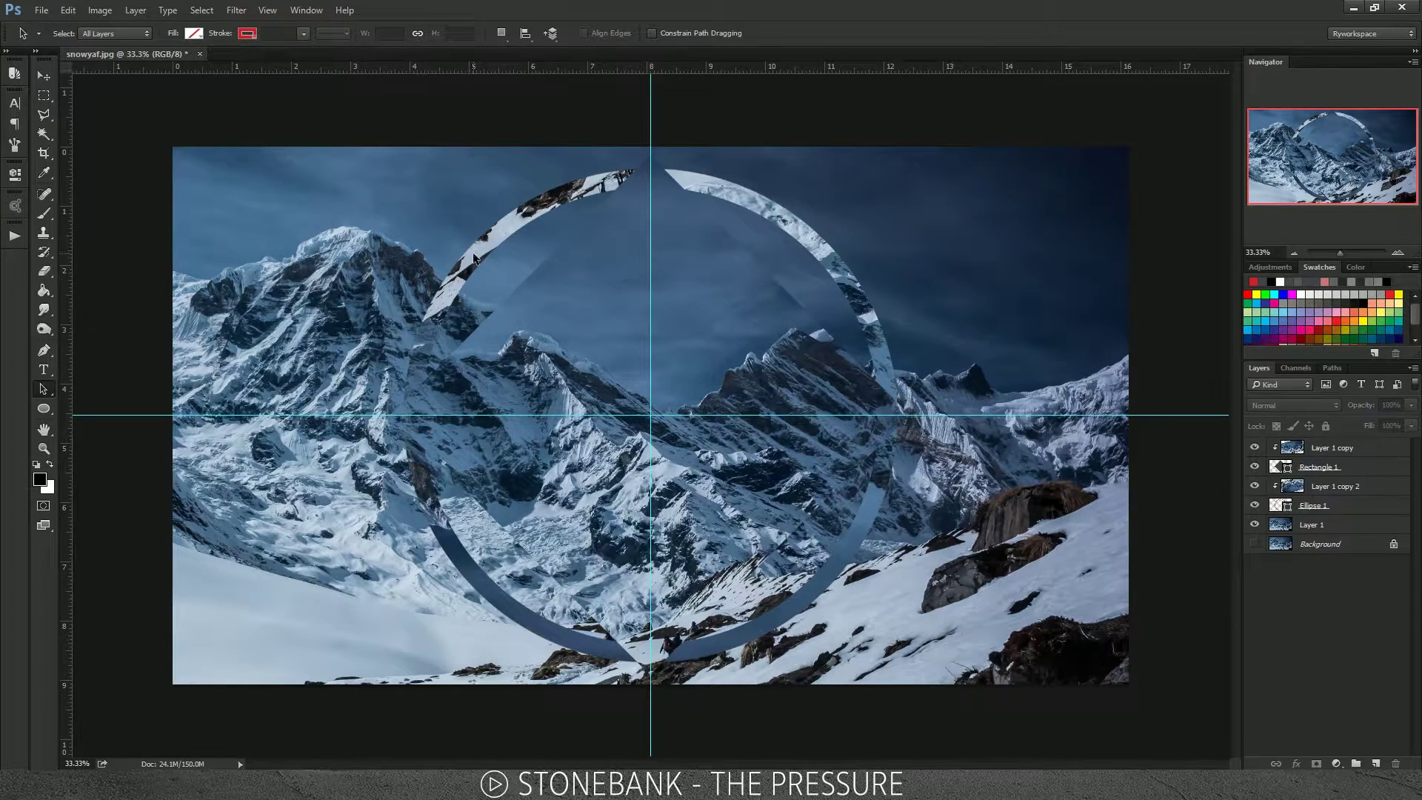
Step: Rotate Layer 1 copy 2 further clockwise so its hikers fall in the upper right of the ring, and deselect the layer
left_click(1335, 486)
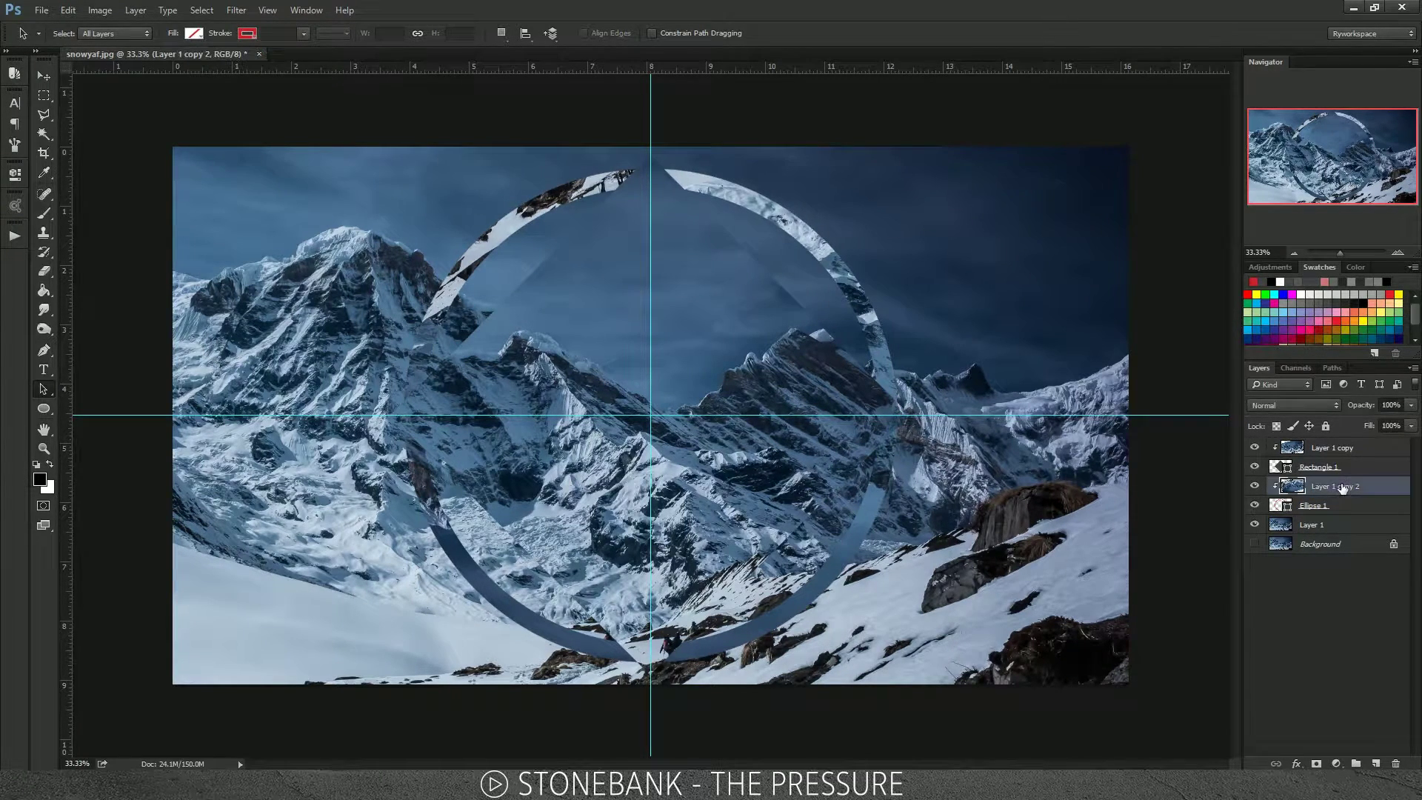
key("ctrl+t")
left_click_drag(1231, 349, 827, 639)
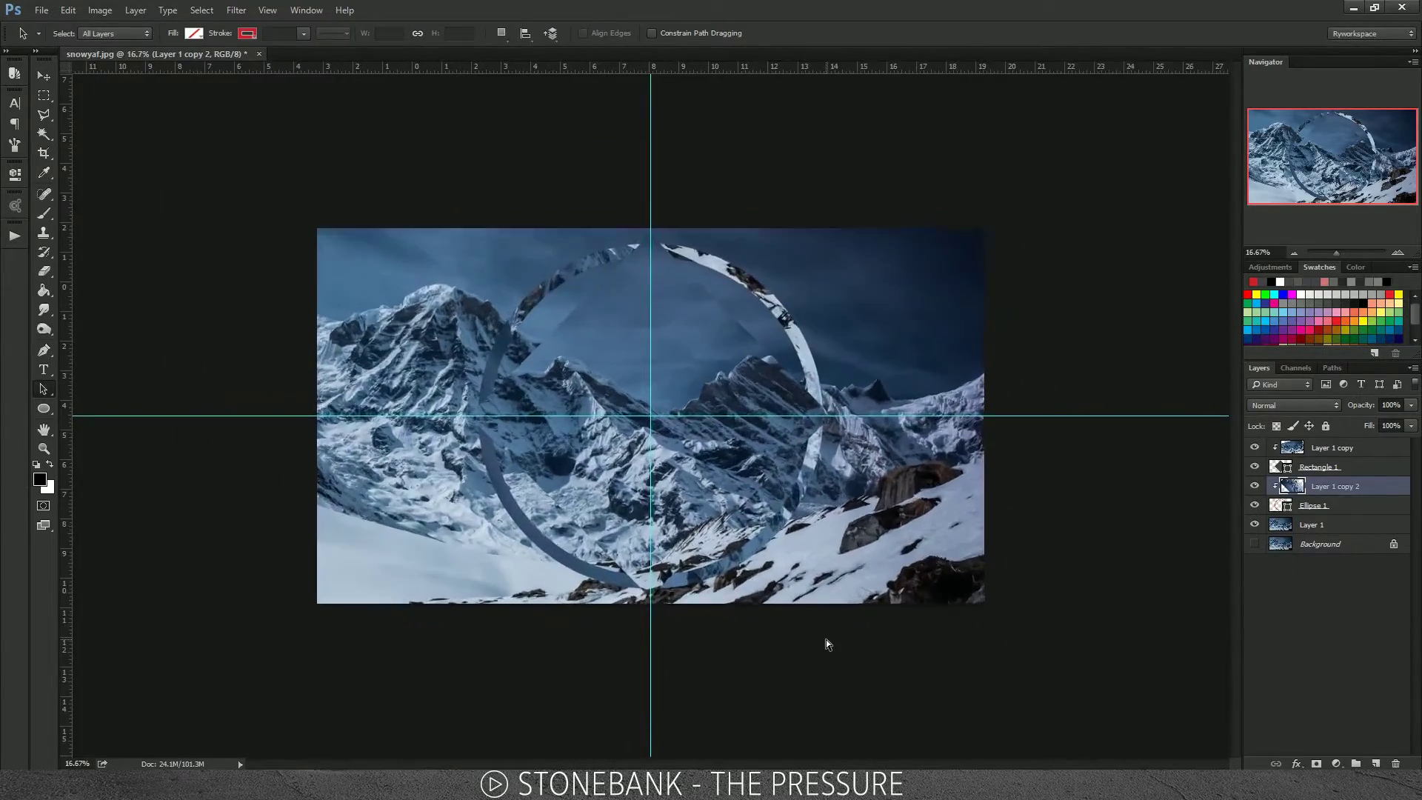
key("ctrl+0")
key("alt")
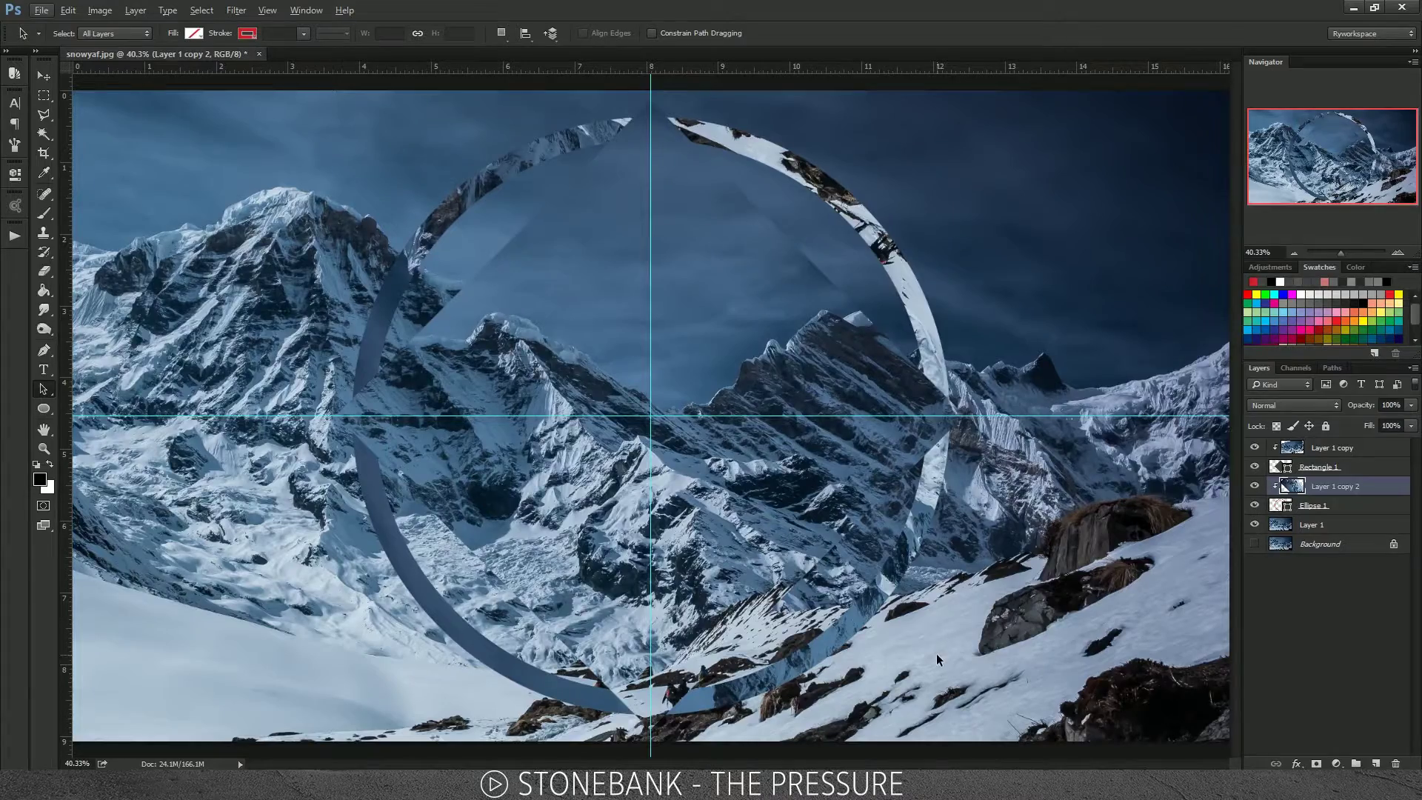
key("ctrl+minus")
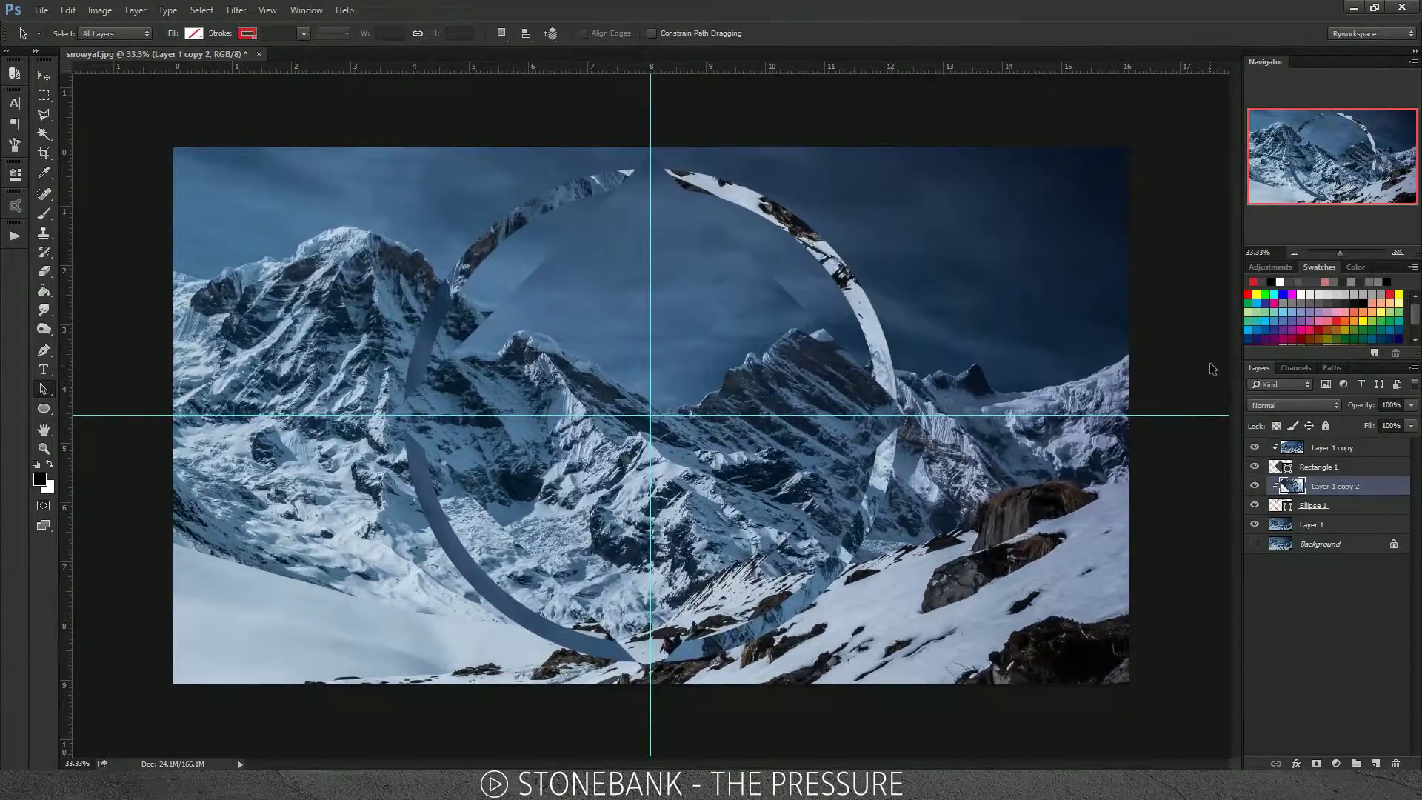
left_click(1183, 557)
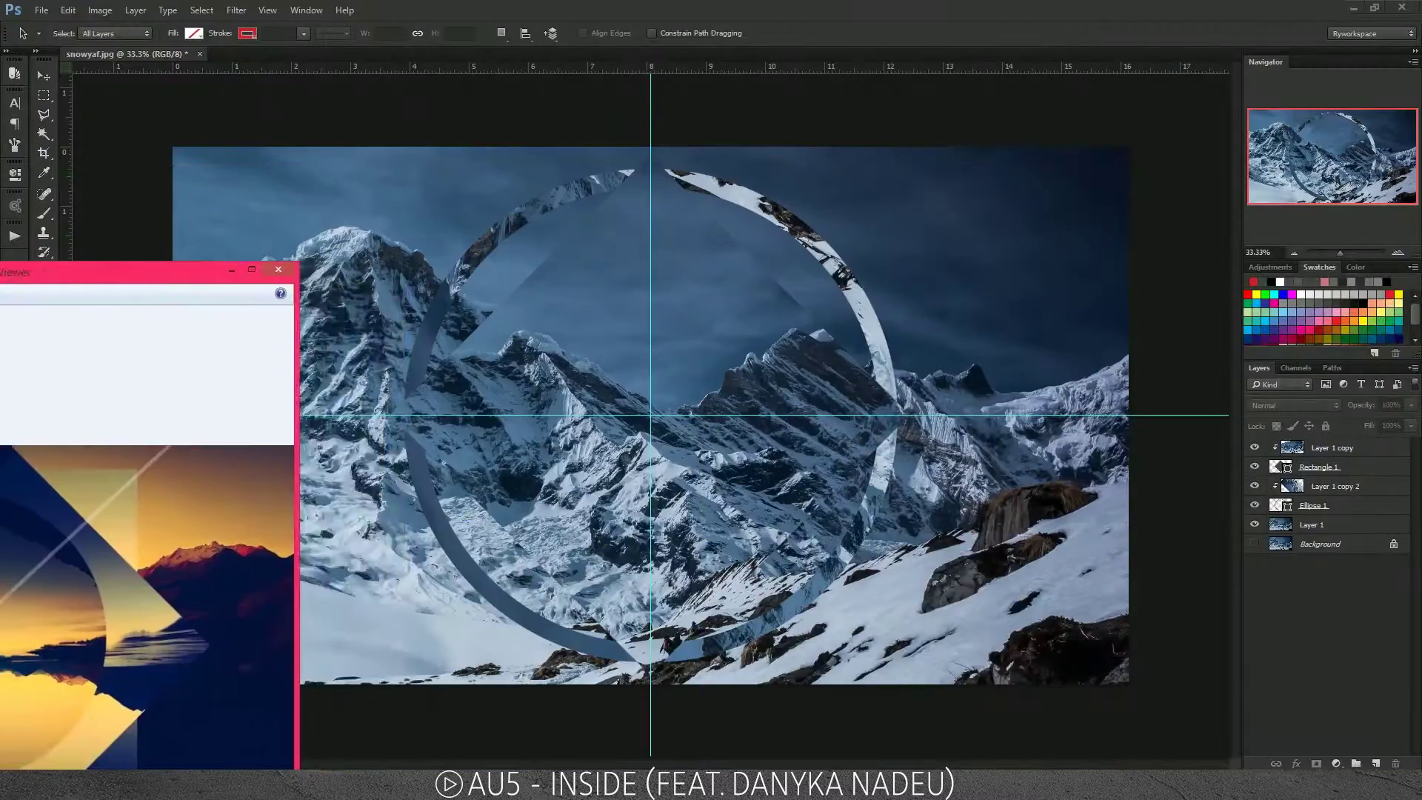
Step: Examine the shape arrangement of the finished polyscape example in Windows Photo Viewer and return to the Photoshop document
left_click_drag(0, 273, 983, 22)
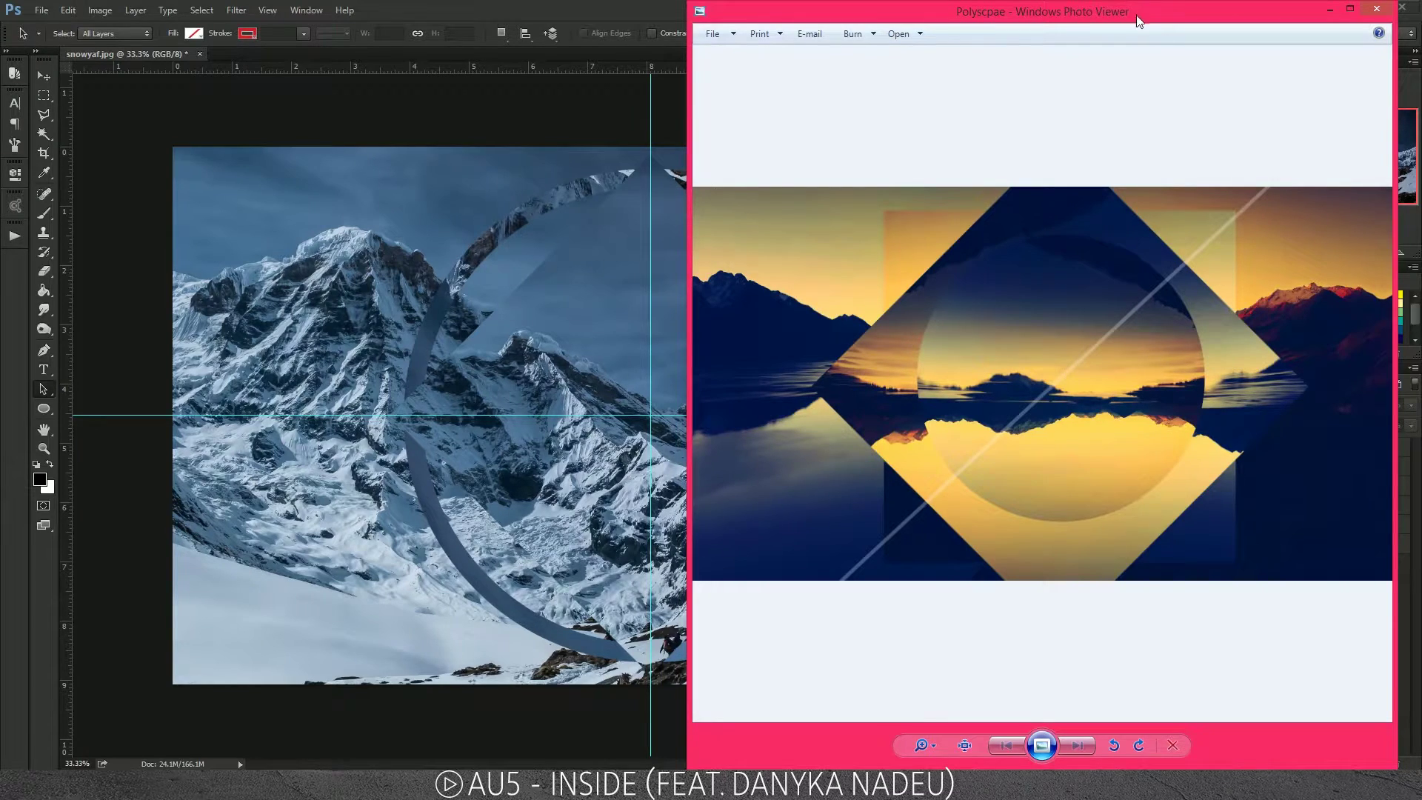
left_click_drag(1139, 21, 847, 46)
double_click(847, 46)
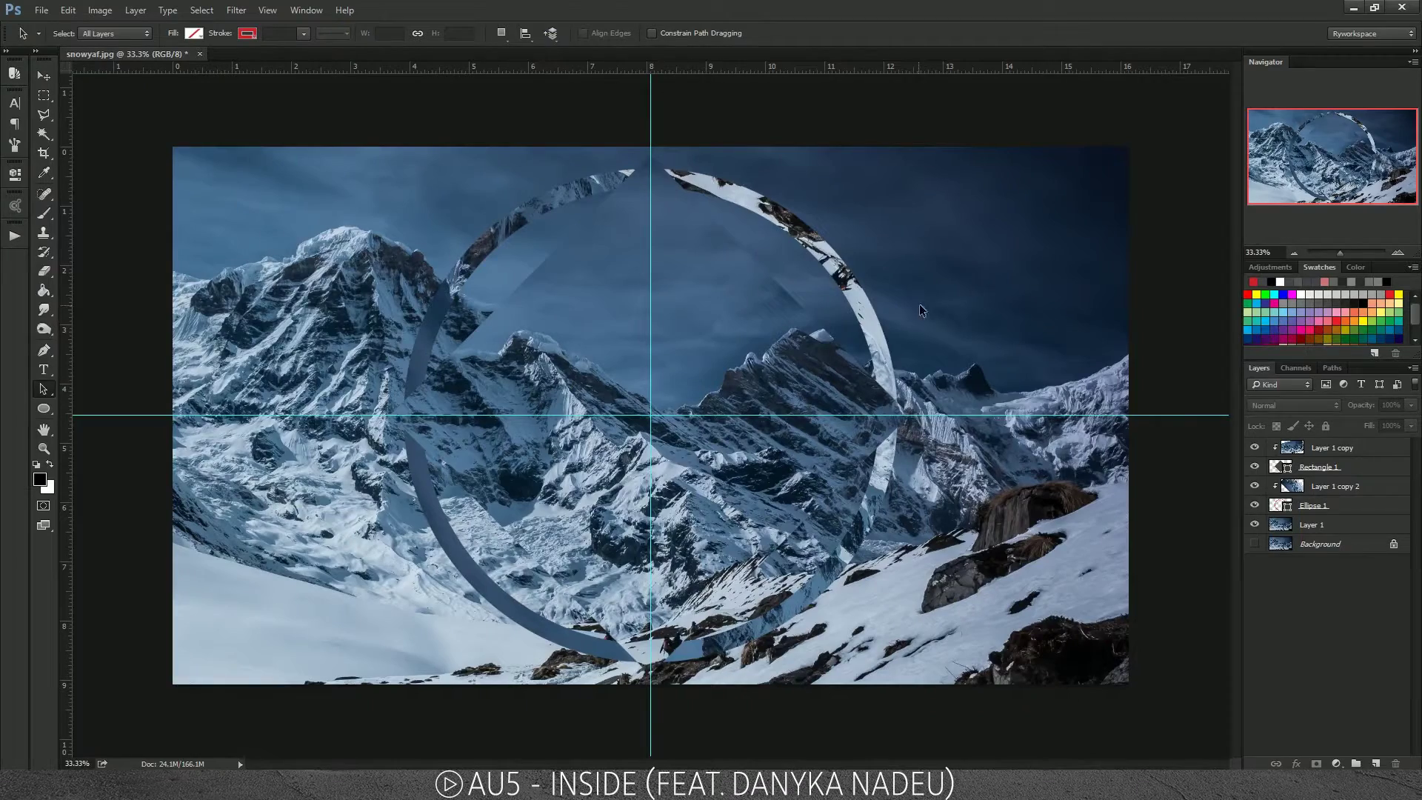
Step: Try giving the Rectangle 1 diamond a solid white 3 pt stroke
key("ctrl+minus")
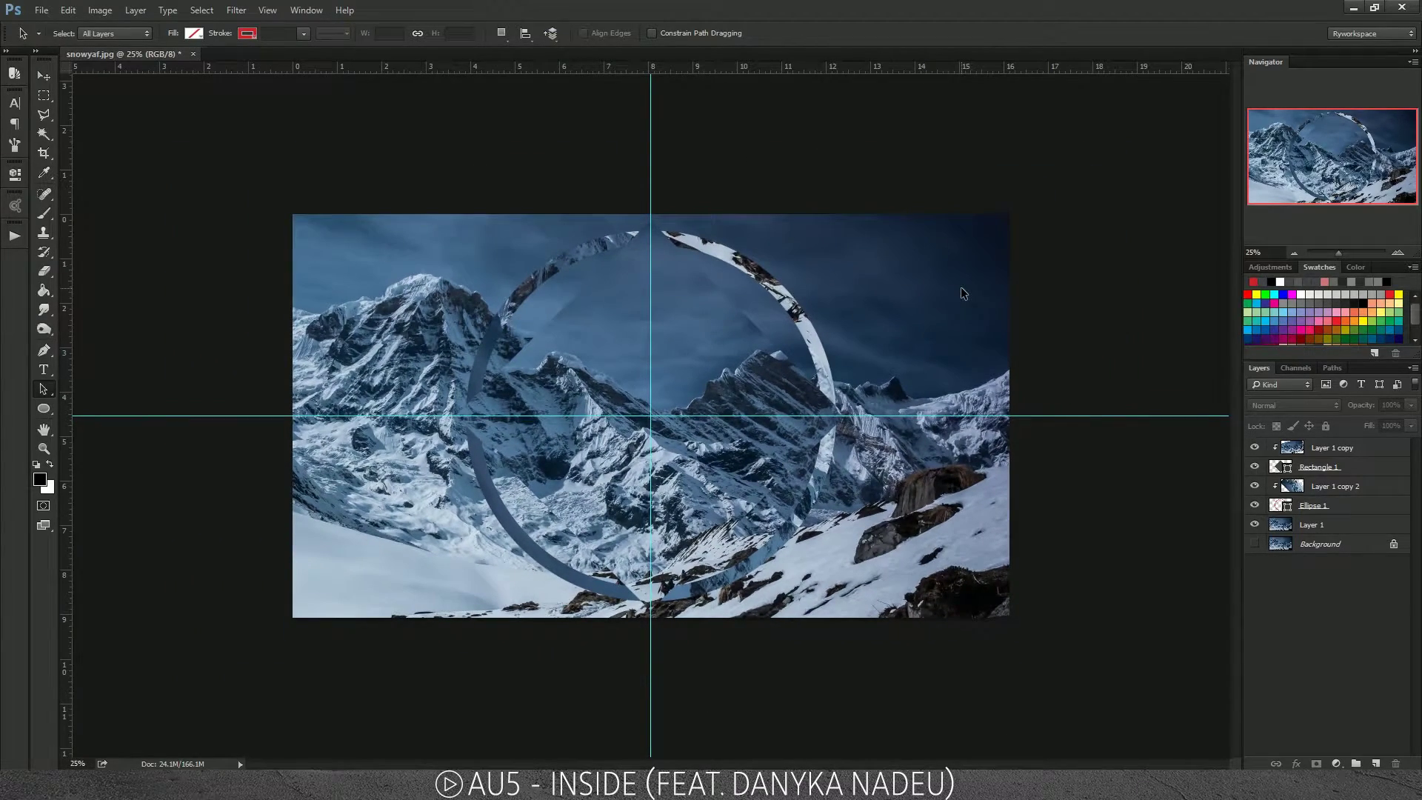
key("ctrl+plus")
left_click(618, 317)
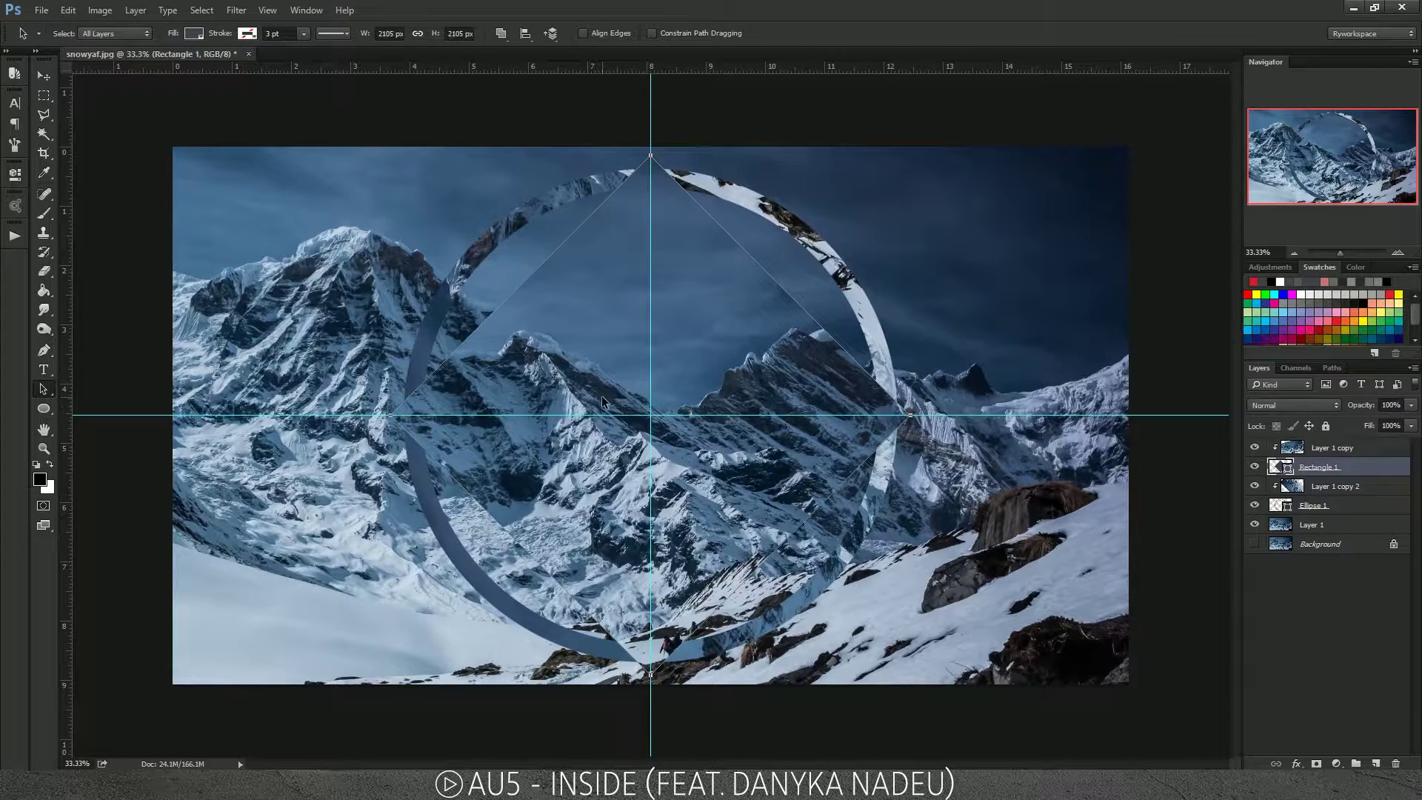
left_click(249, 33)
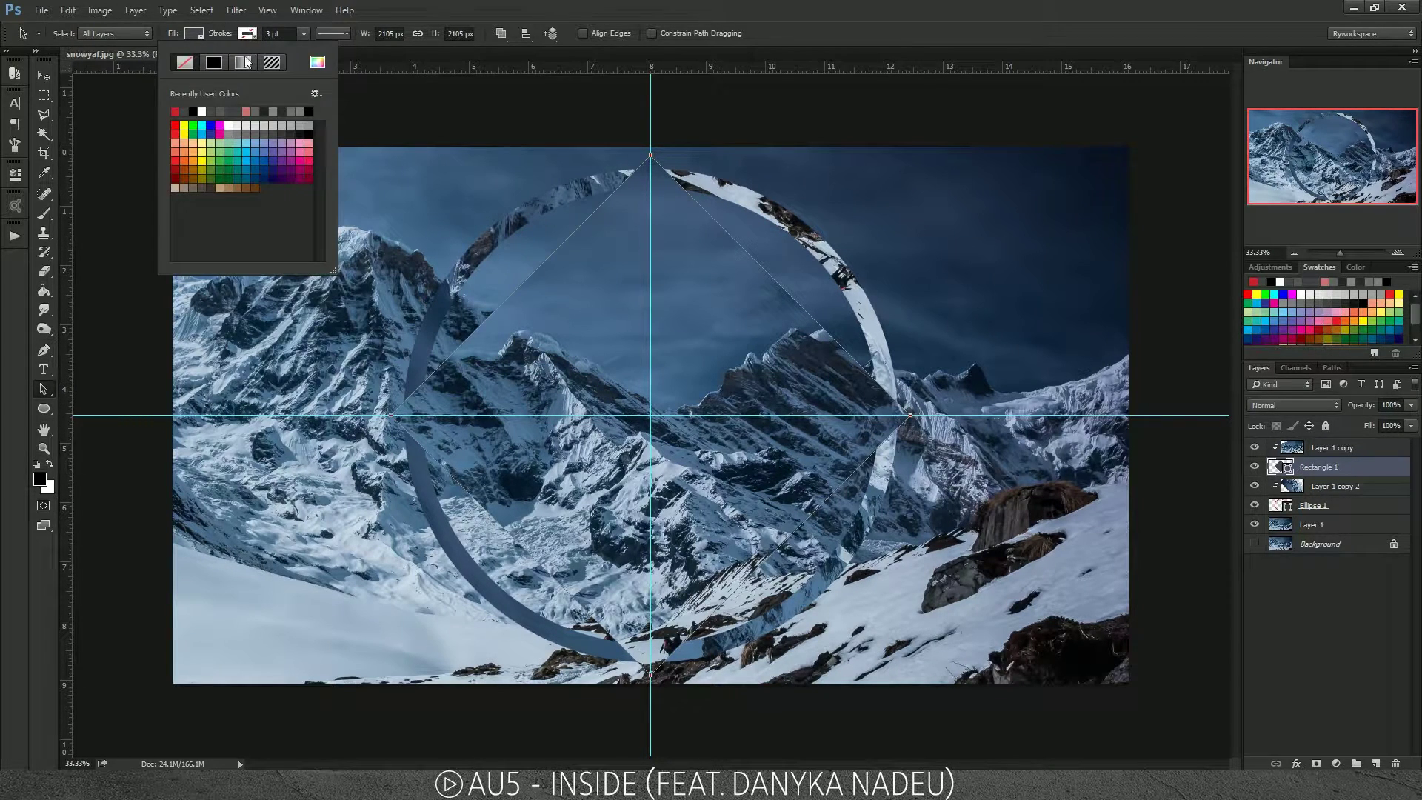
left_click(202, 111)
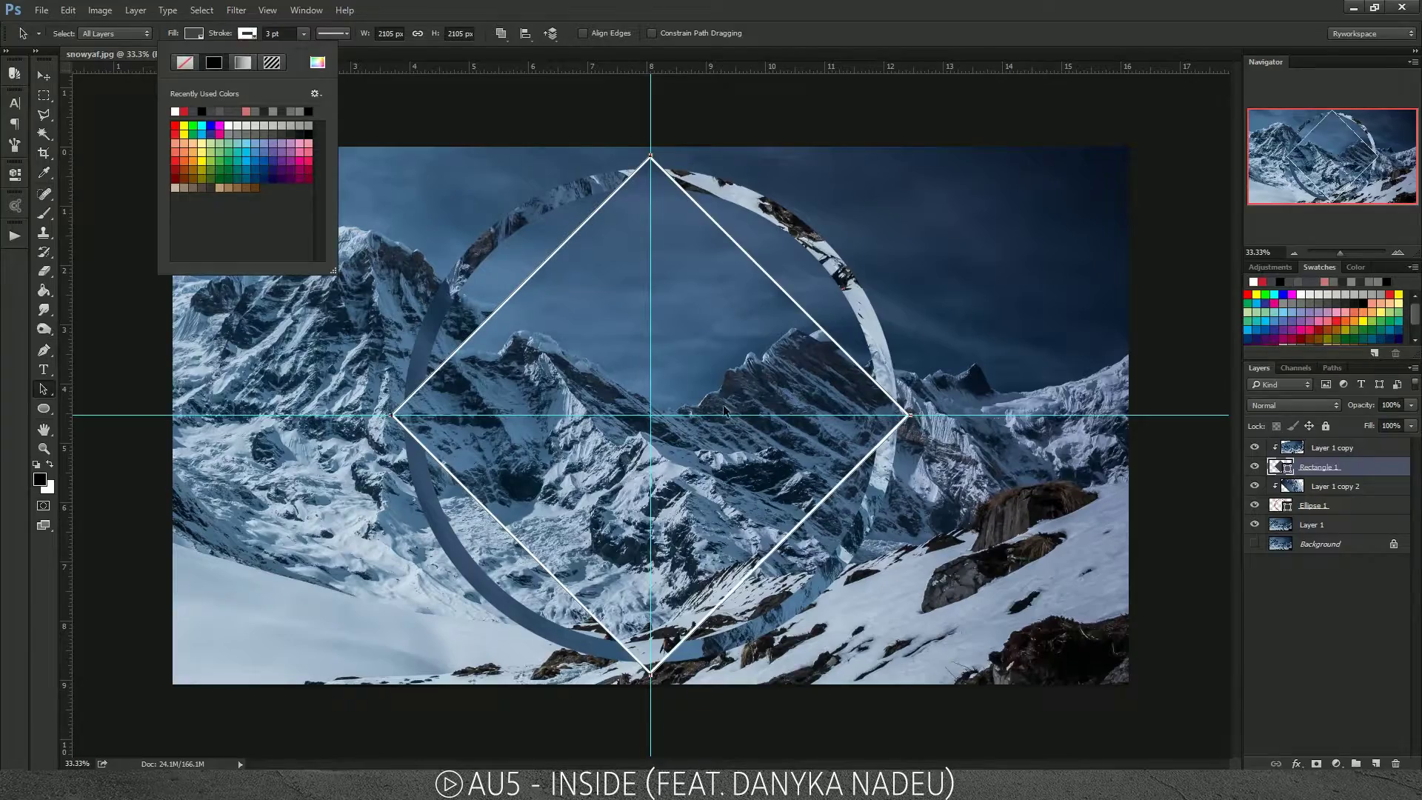
left_click(1009, 252)
left_click(973, 343)
key("ctrl+plus")
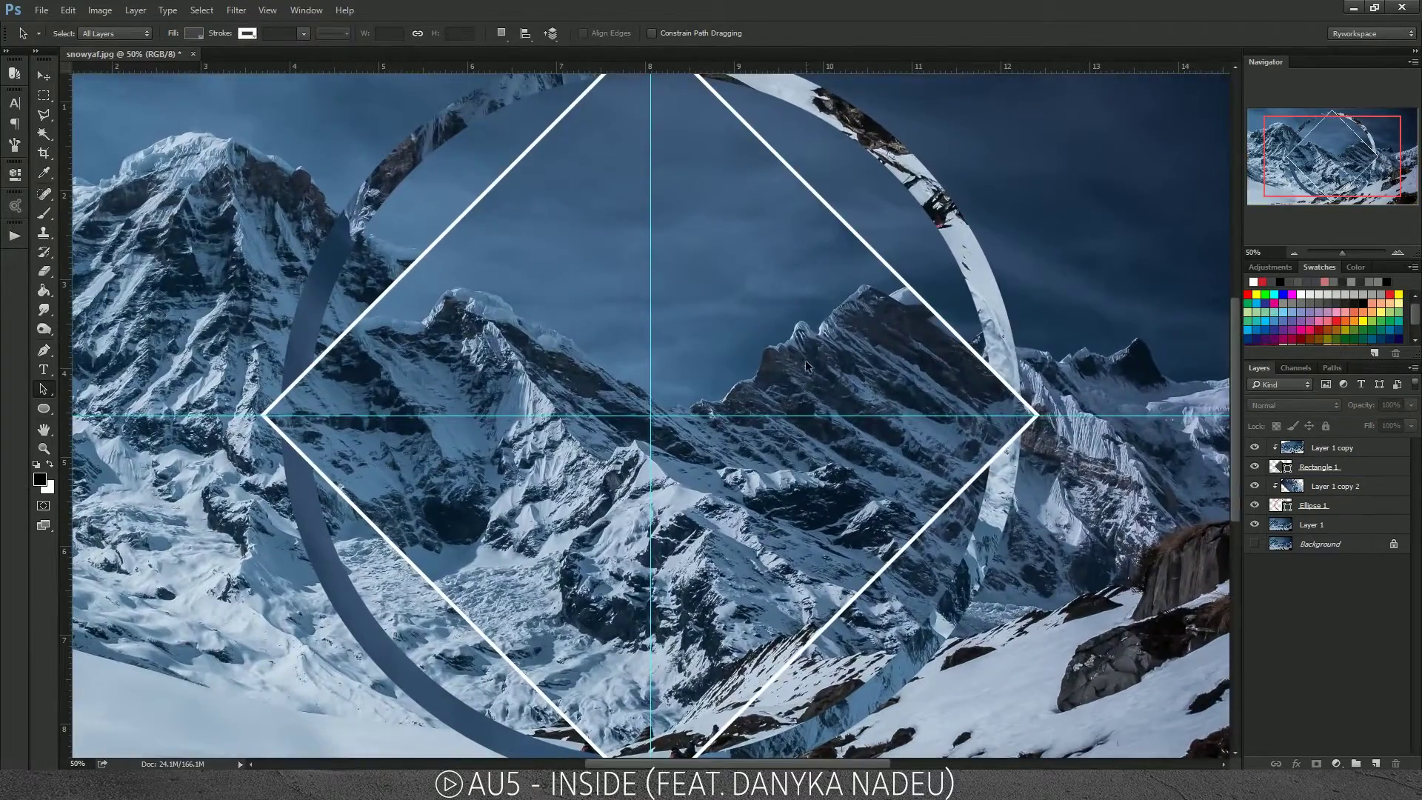
Step: Inspect the stroke settings of Rectangle 1 and undo its white stroke
left_click(407, 297)
left_click(249, 33)
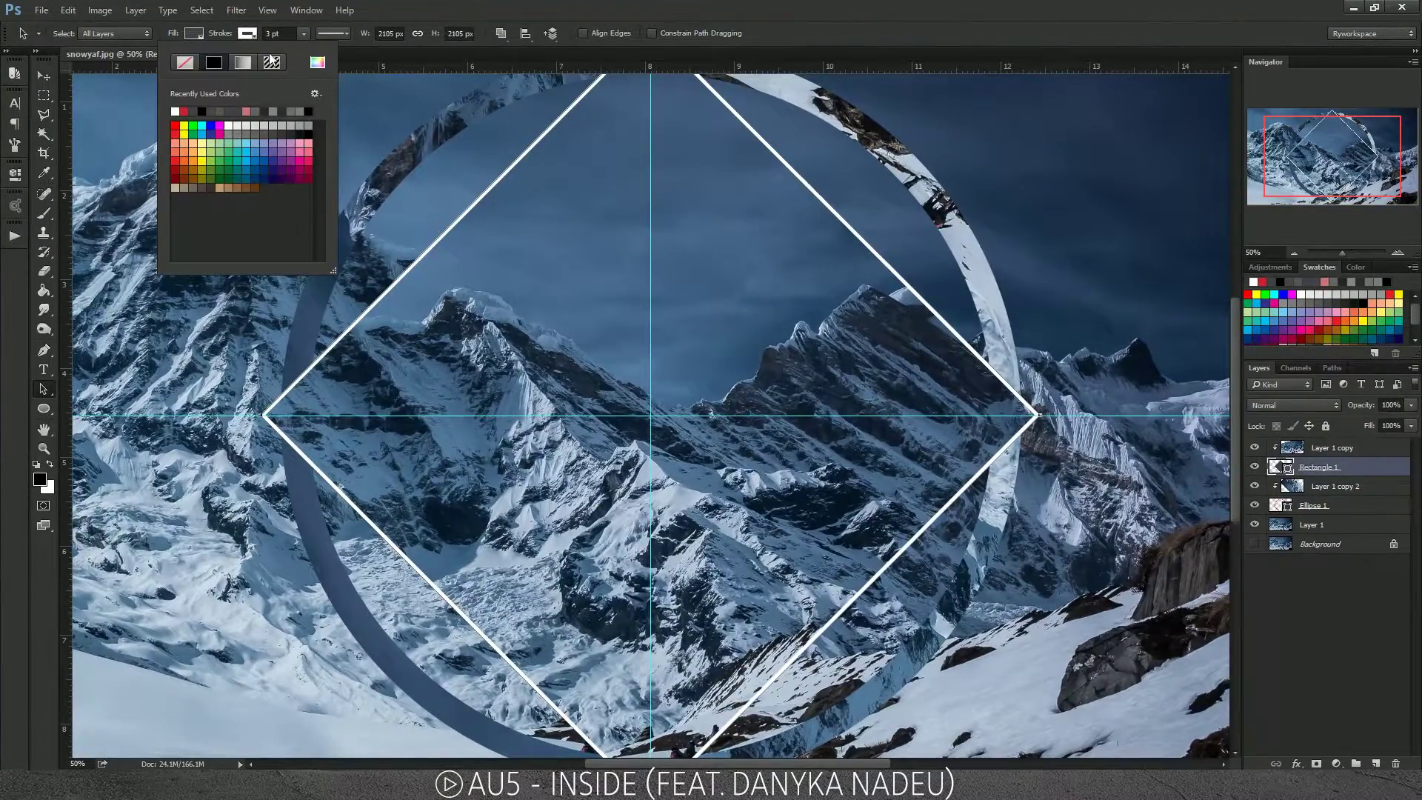
left_click(326, 34)
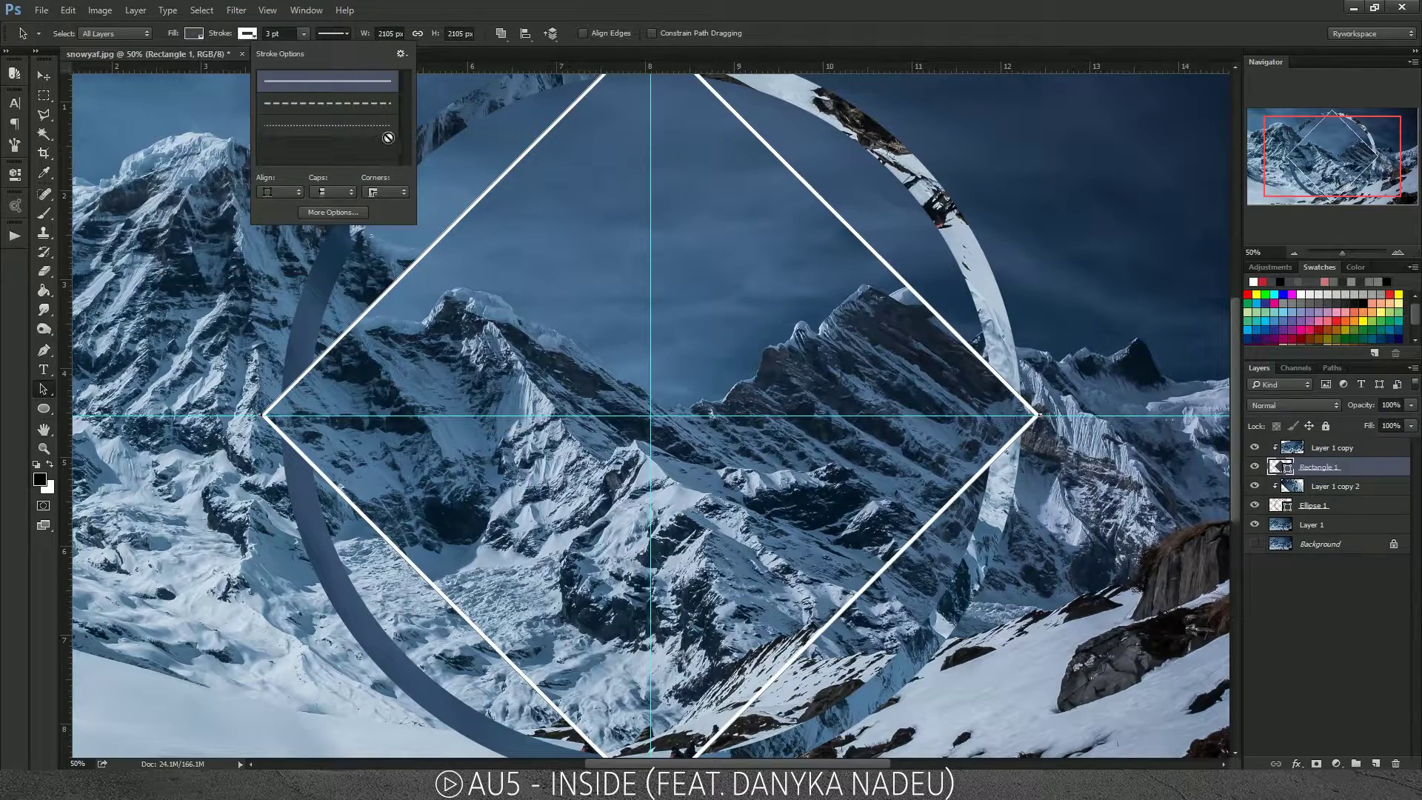
left_click(303, 34)
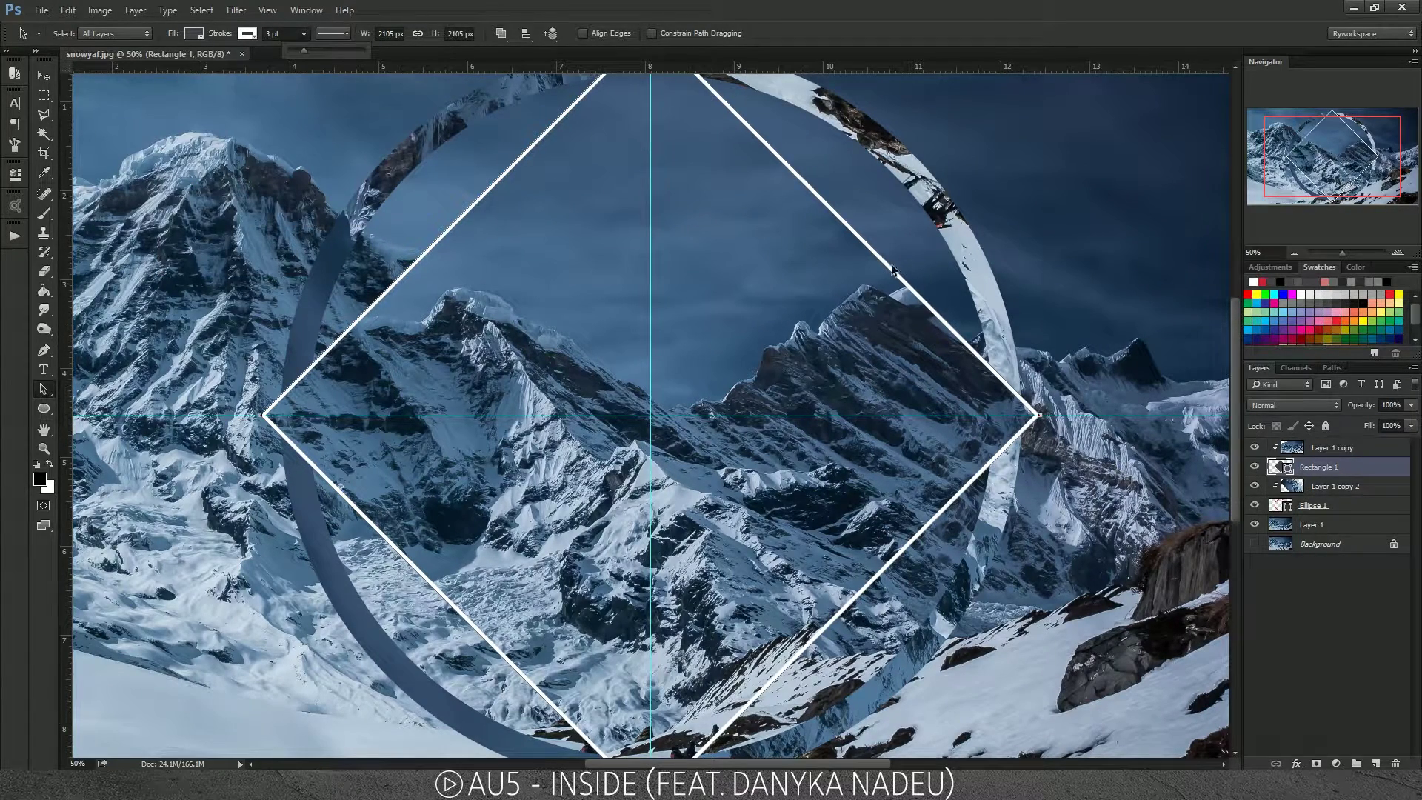
left_click(1332, 473)
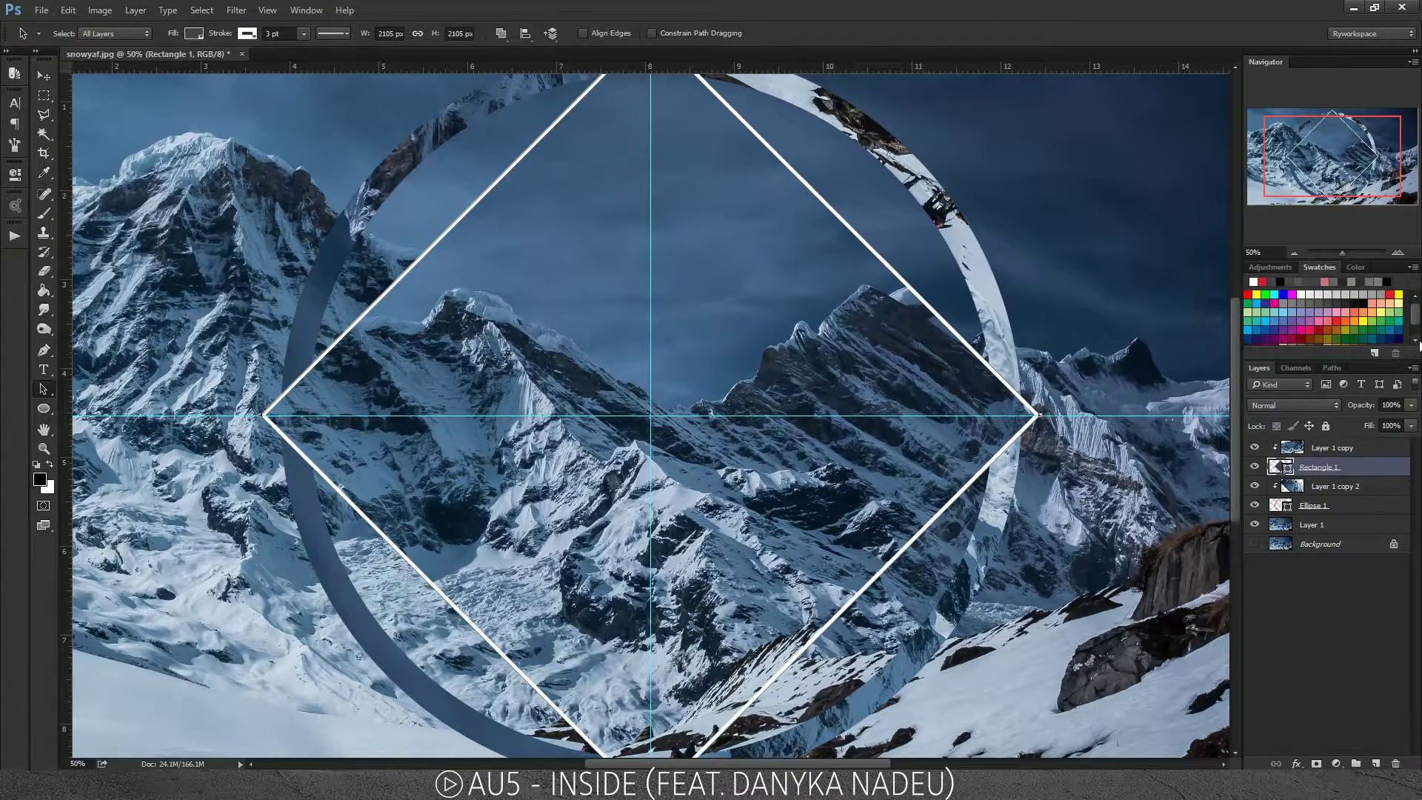
key("ctrl+z")
key("alt+[")
key("ctrl+minus")
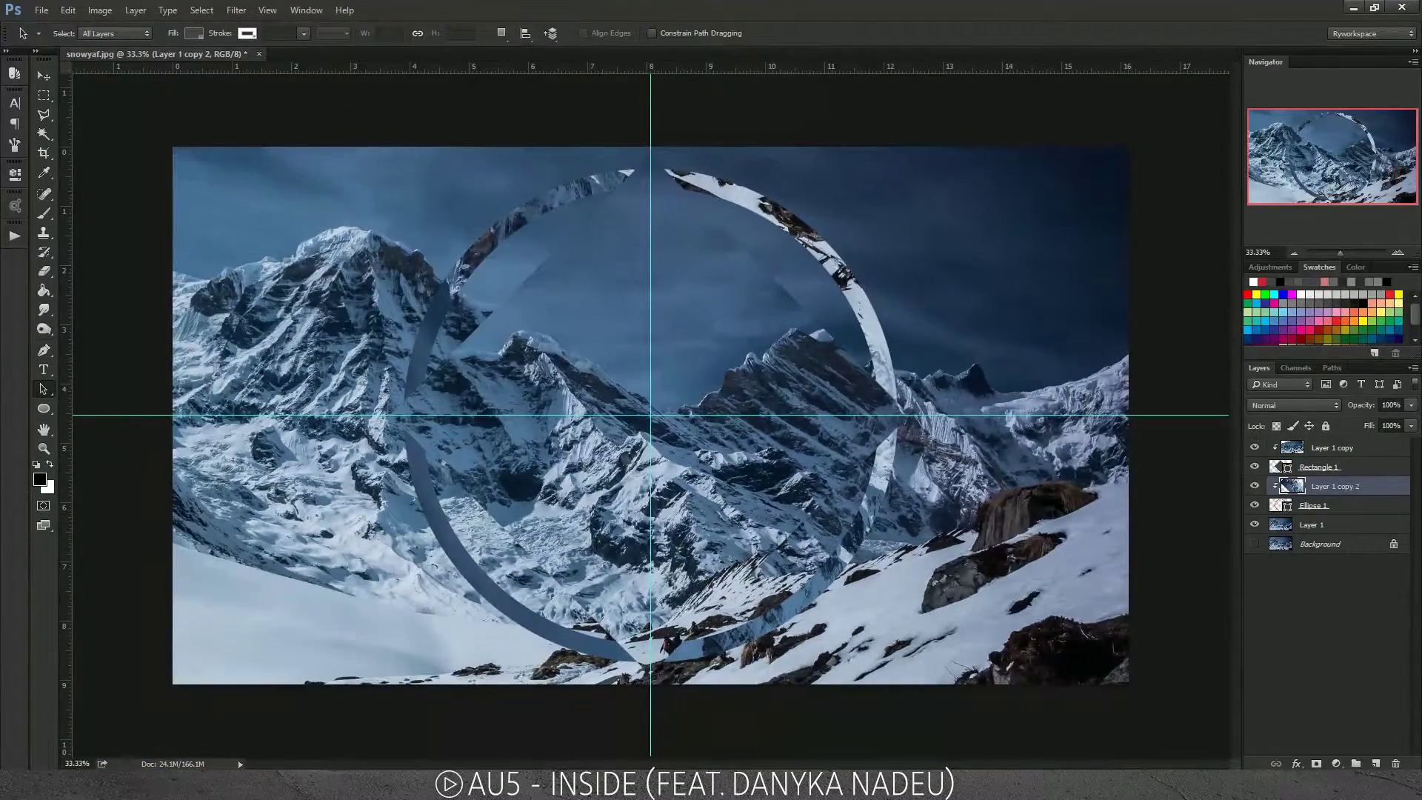
Step: Duplicate Rectangle 1 to the top of the layer stack and enlarge the duplicate about its centre to about 2144 px square
left_click(1333, 469)
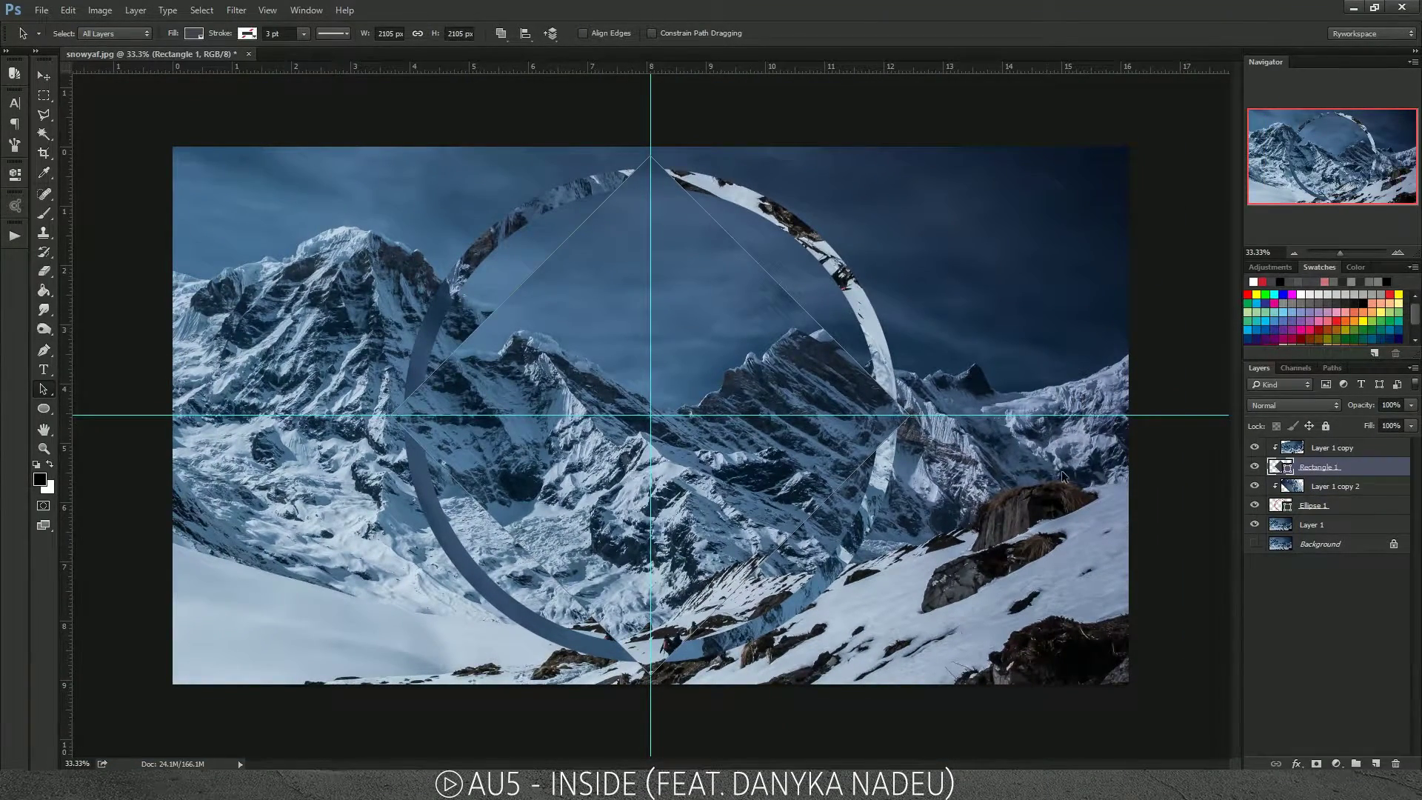
left_click_drag(1332, 472, 1328, 441)
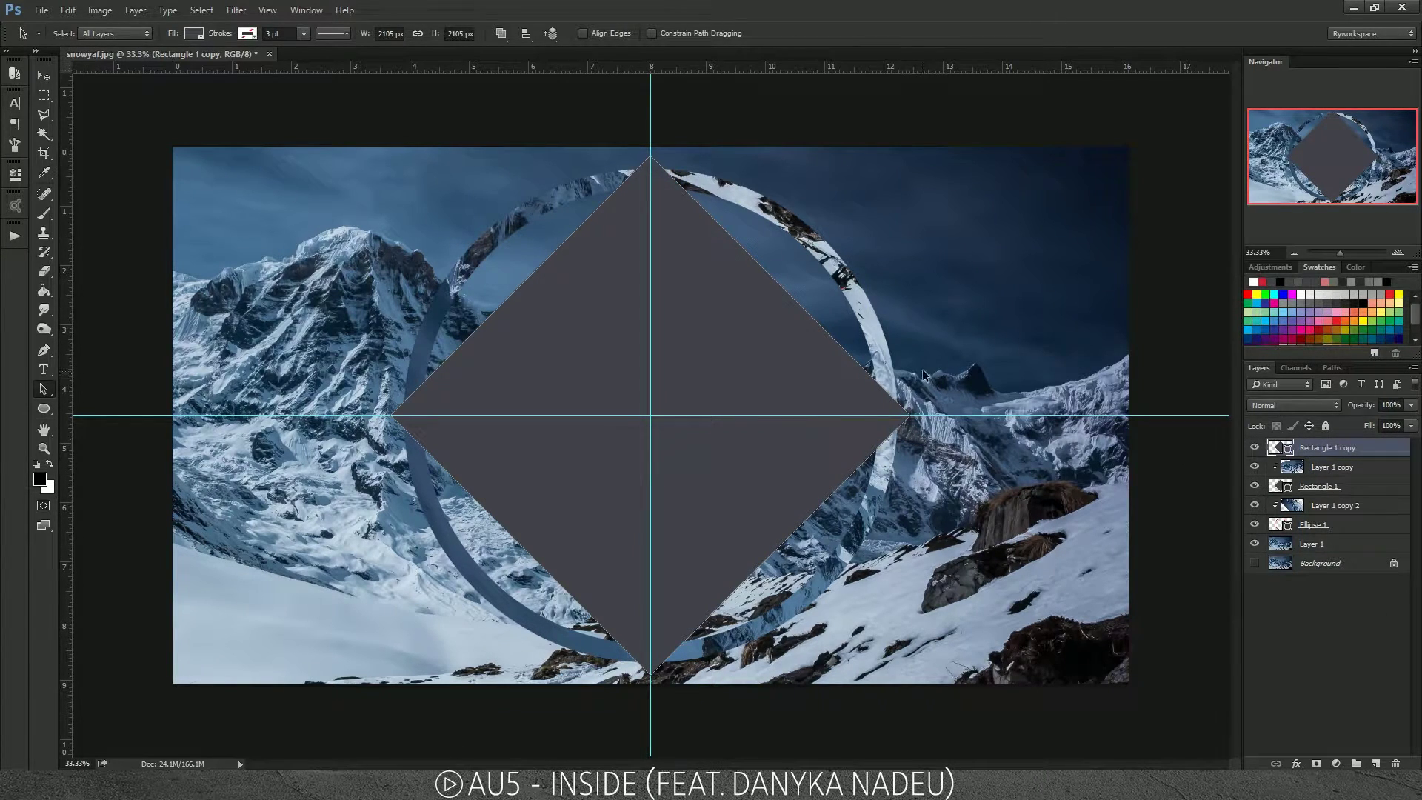
key("ctrl+t")
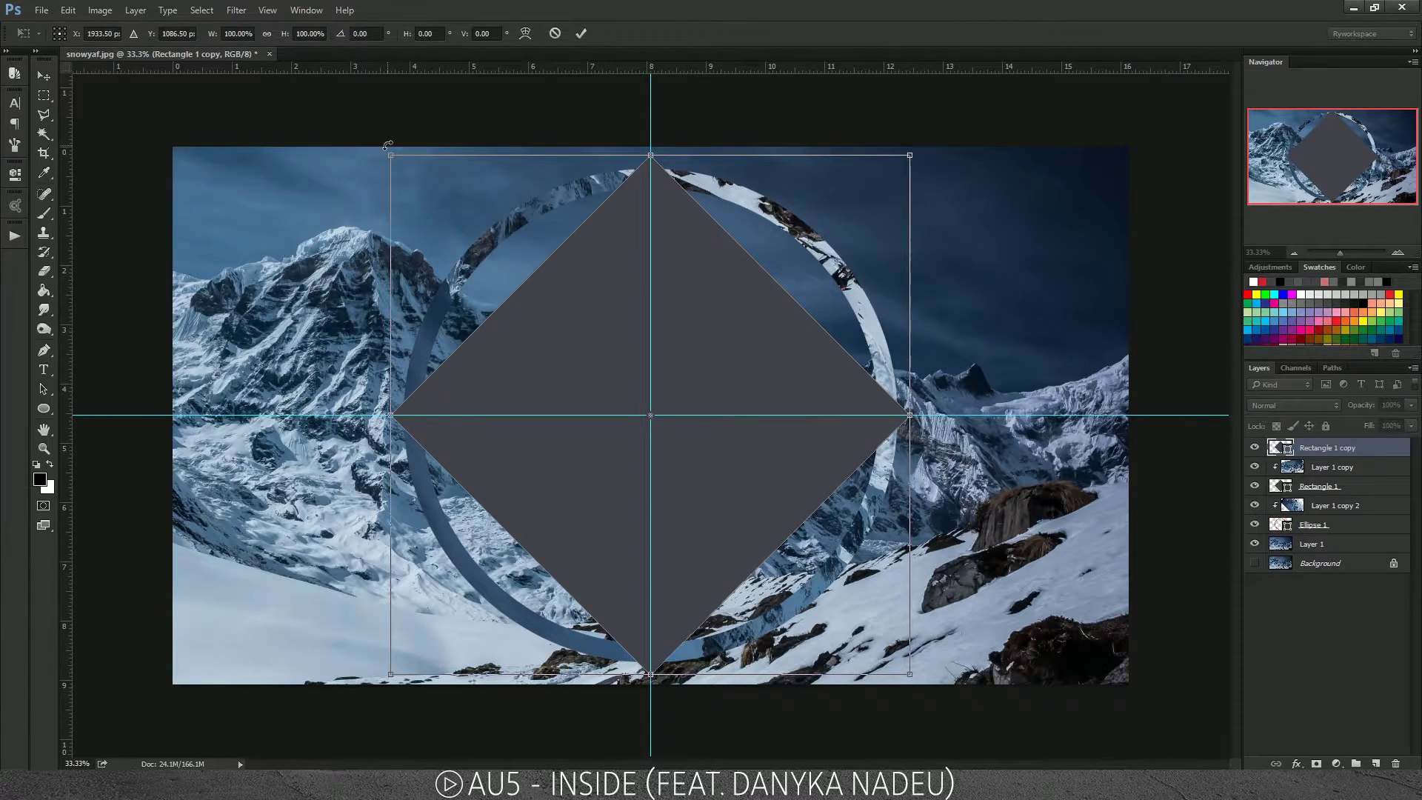
key("ctrl+plus")
key("ctrl+minus")
left_click_drag(909, 155, 915, 152)
key("Return")
Step: Fill Rectangle 1 copy with white and move it directly beneath Rectangle 1 as a thin diamond border
left_click(194, 34)
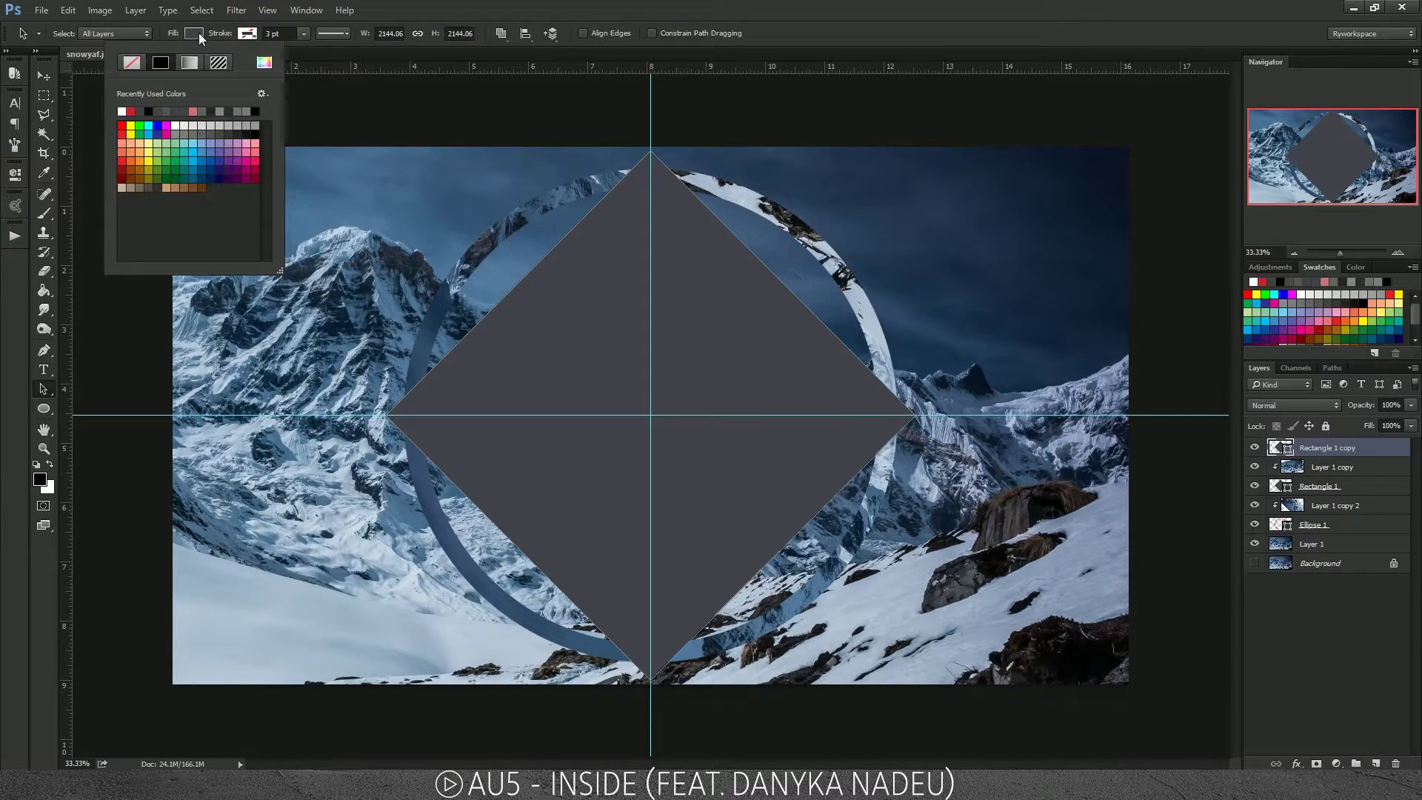
left_click(122, 111)
left_click(1319, 448)
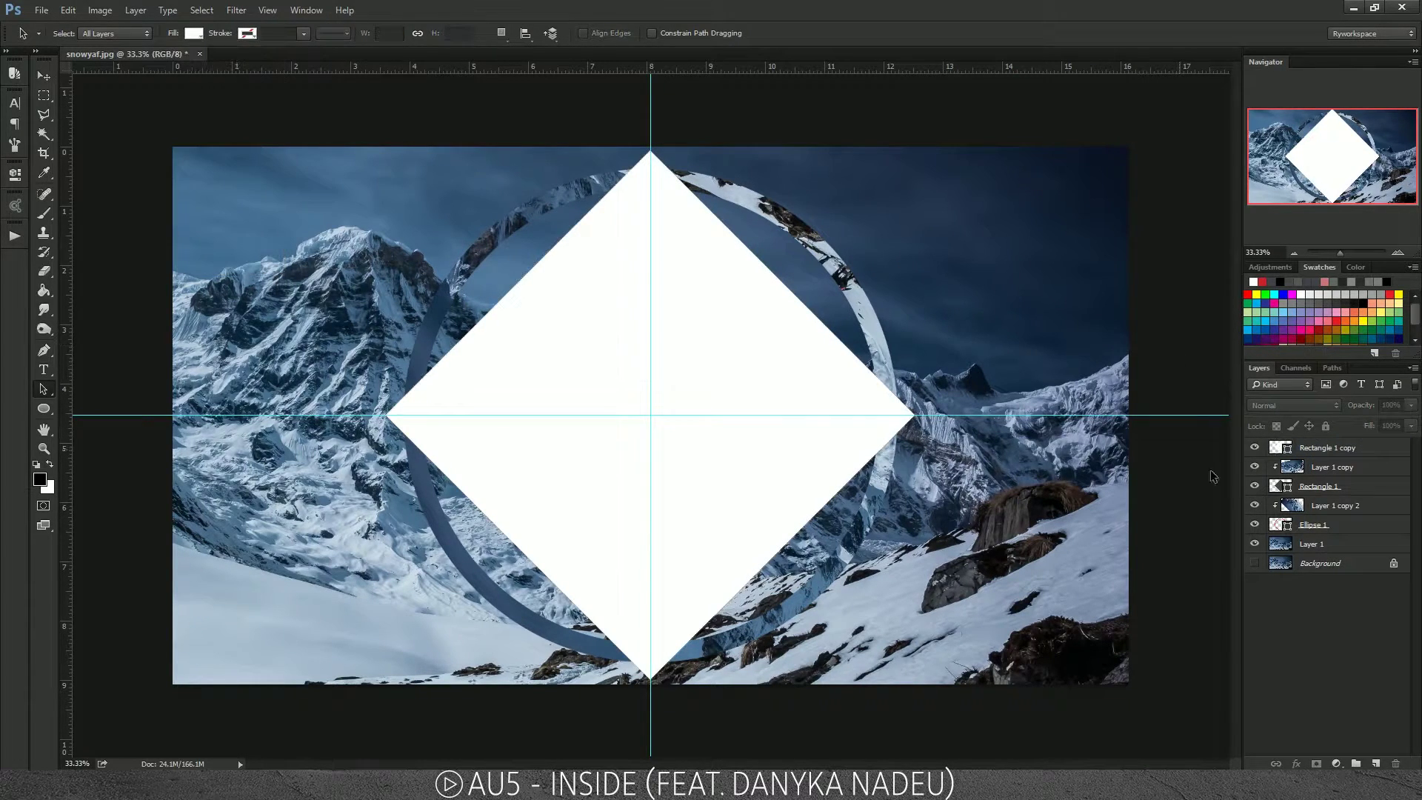
left_click_drag(1322, 453, 1326, 497)
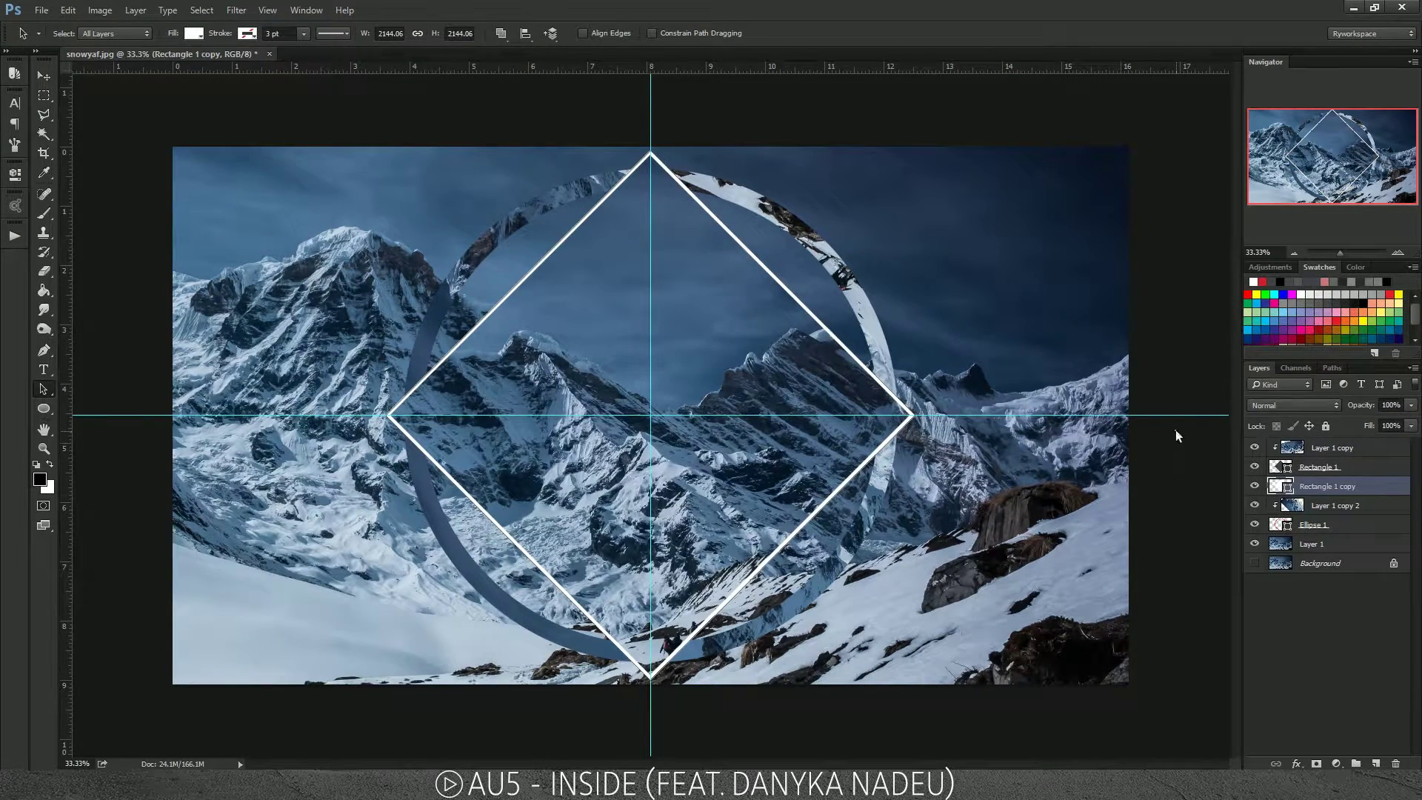
left_click(1177, 436)
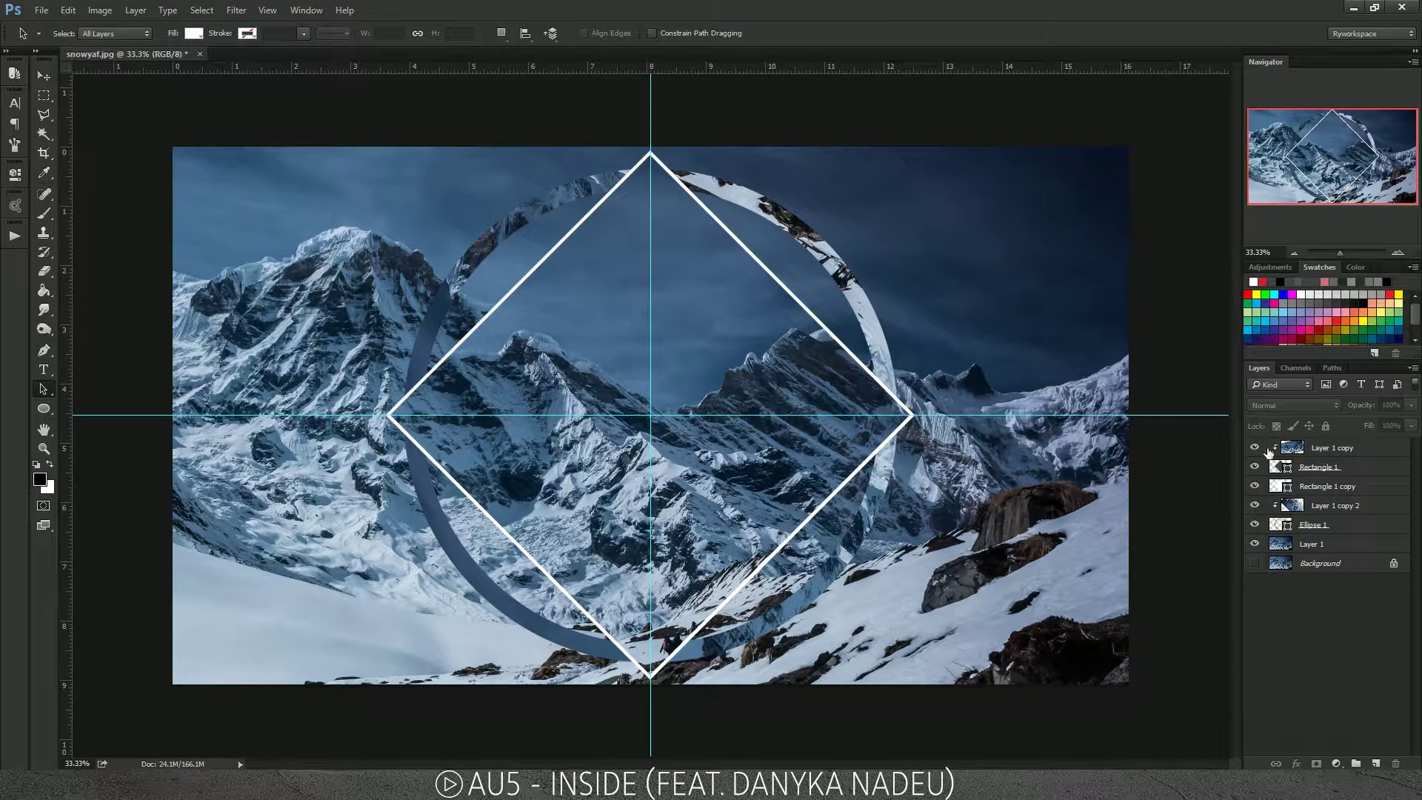
left_click(1308, 489)
left_click(1186, 234)
left_click(1315, 483)
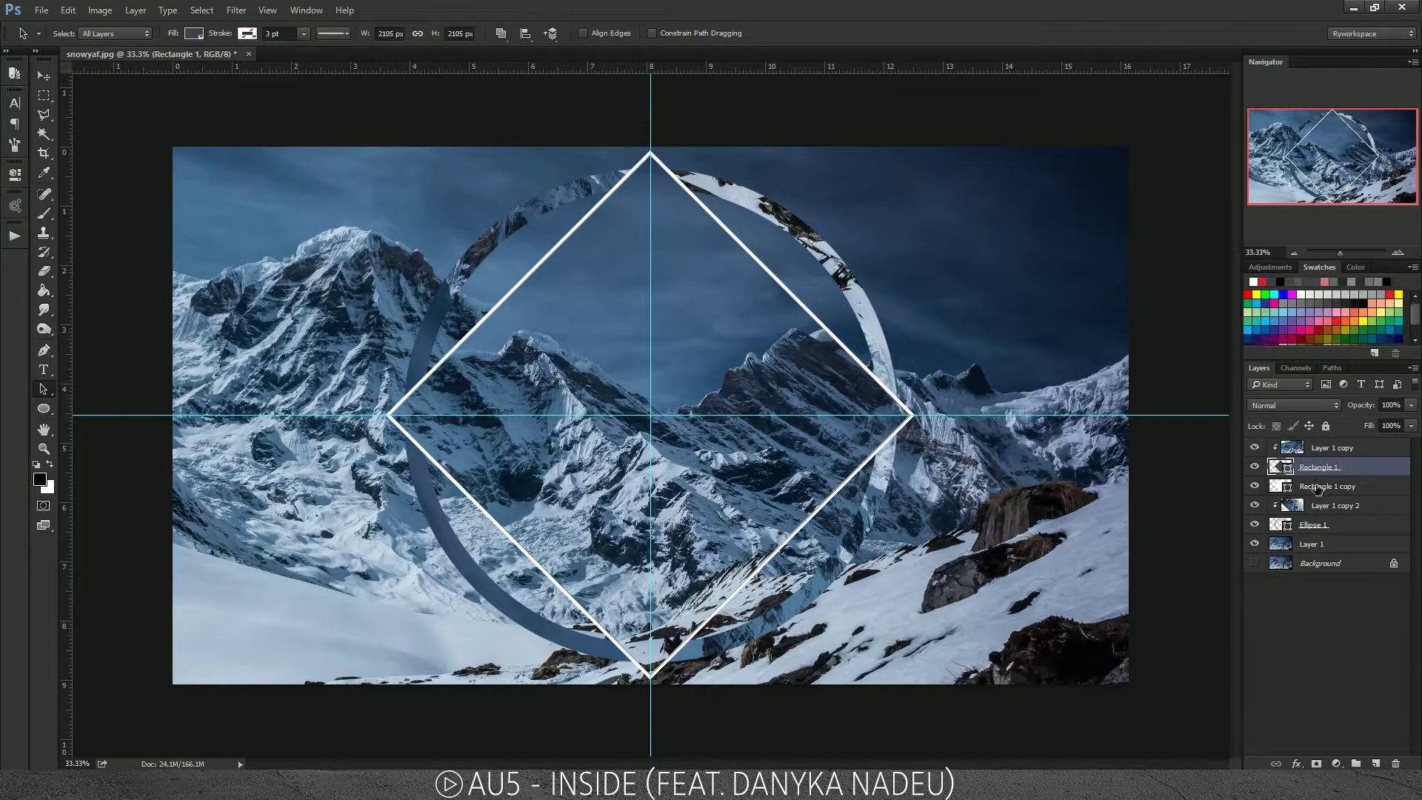
left_click(1294, 404)
left_click(1180, 384)
left_click(1180, 384)
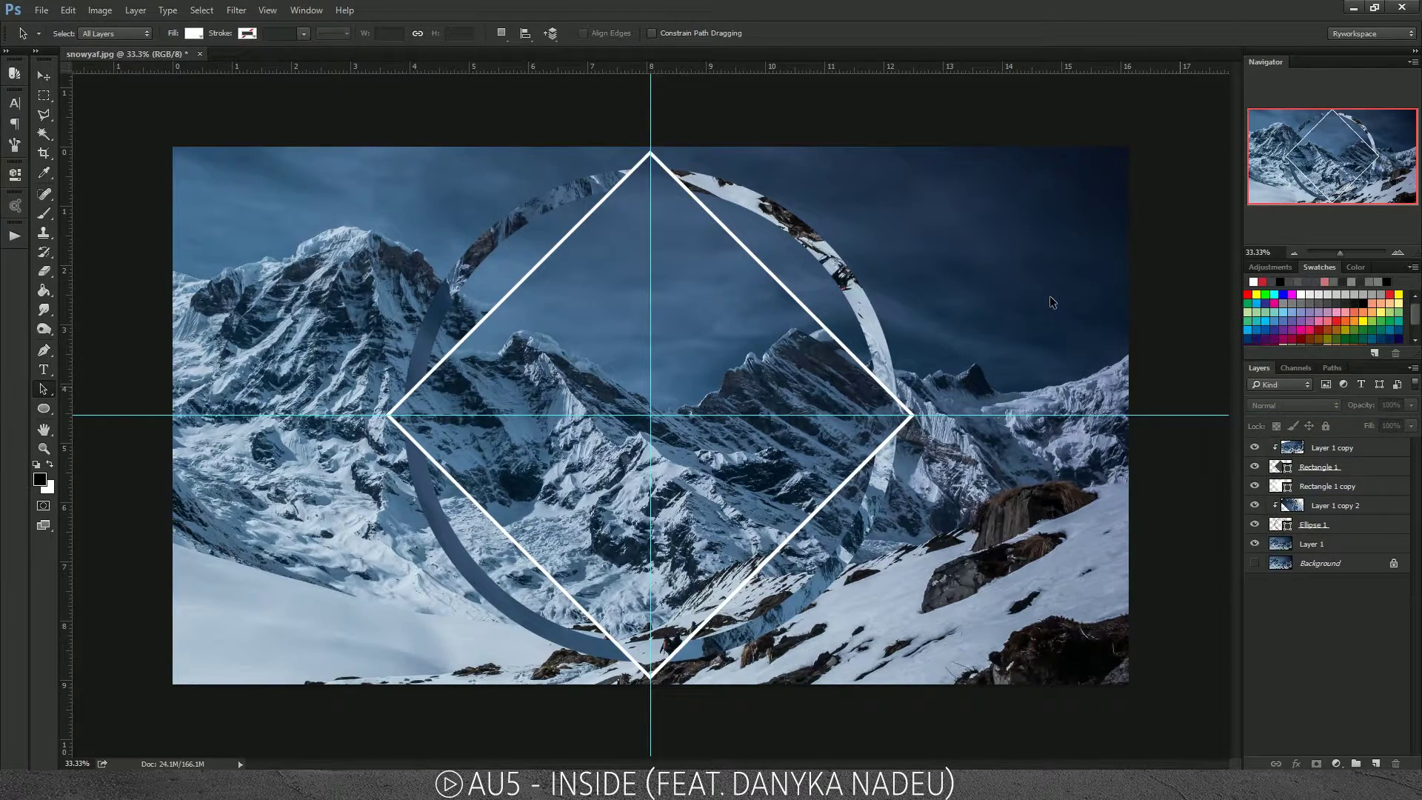
Step: Hide the guides, set the blend mode of Rectangle 1 copy to Overlay, and deselect the layer
key("ctrl+semicolon")
left_click(1354, 488)
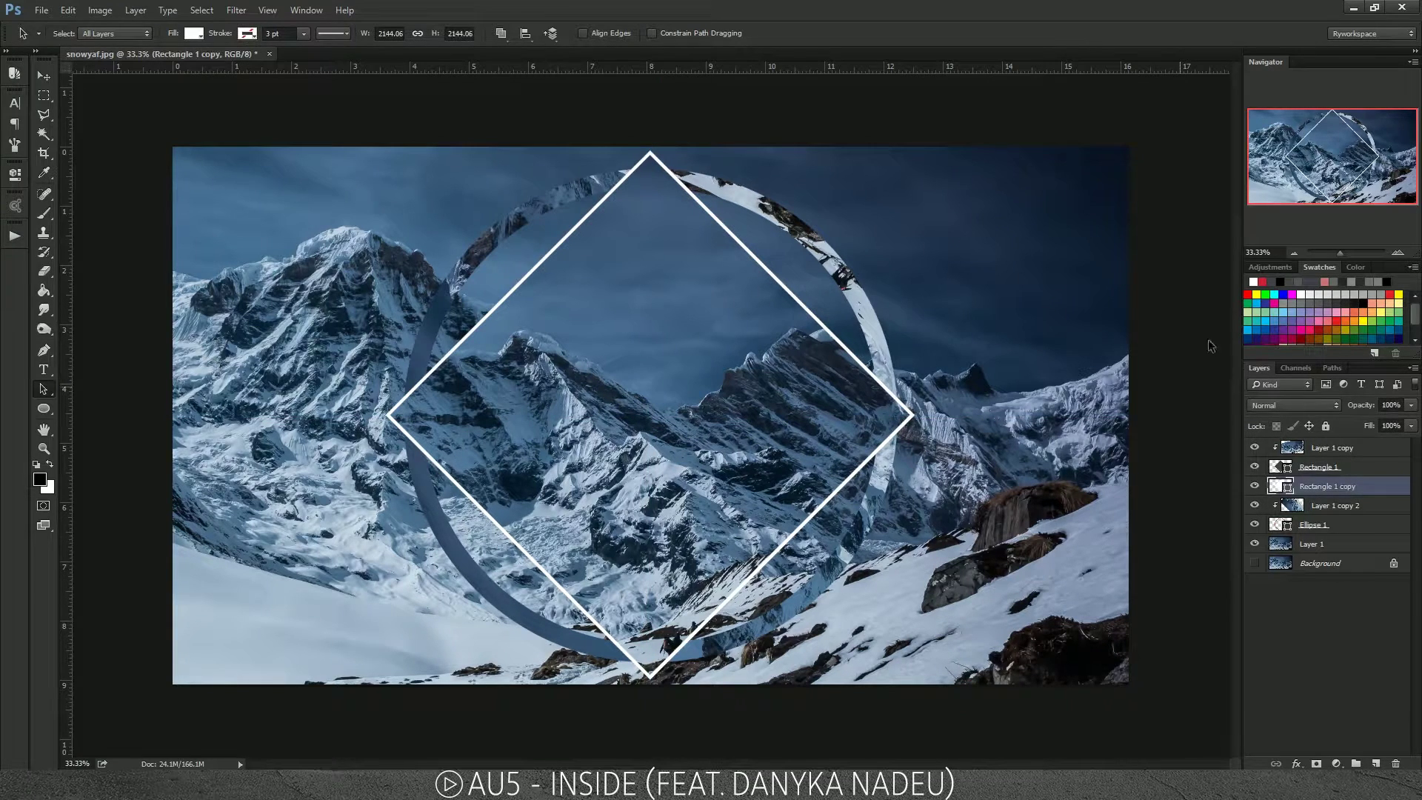
left_click(1294, 404)
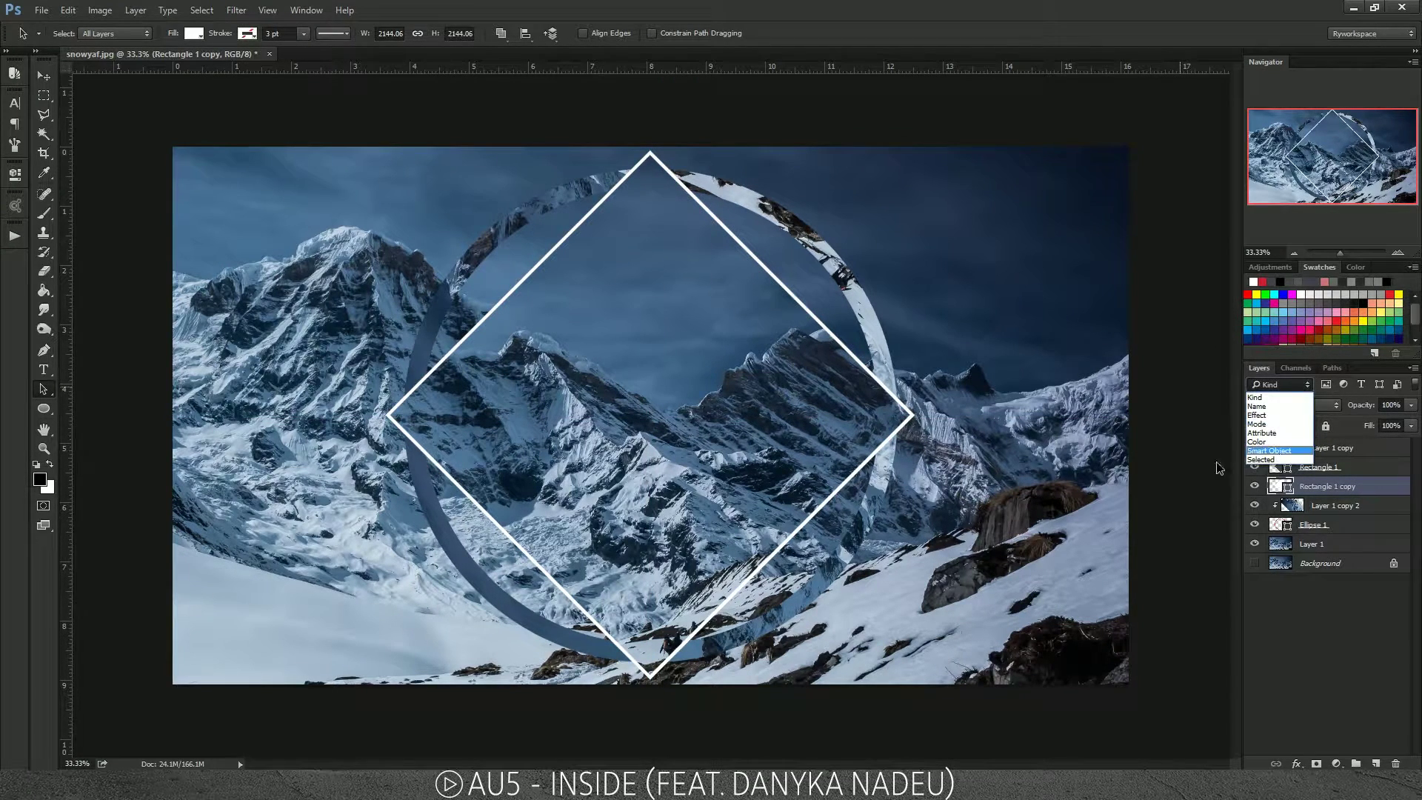
left_click(1362, 410)
left_click(1317, 405)
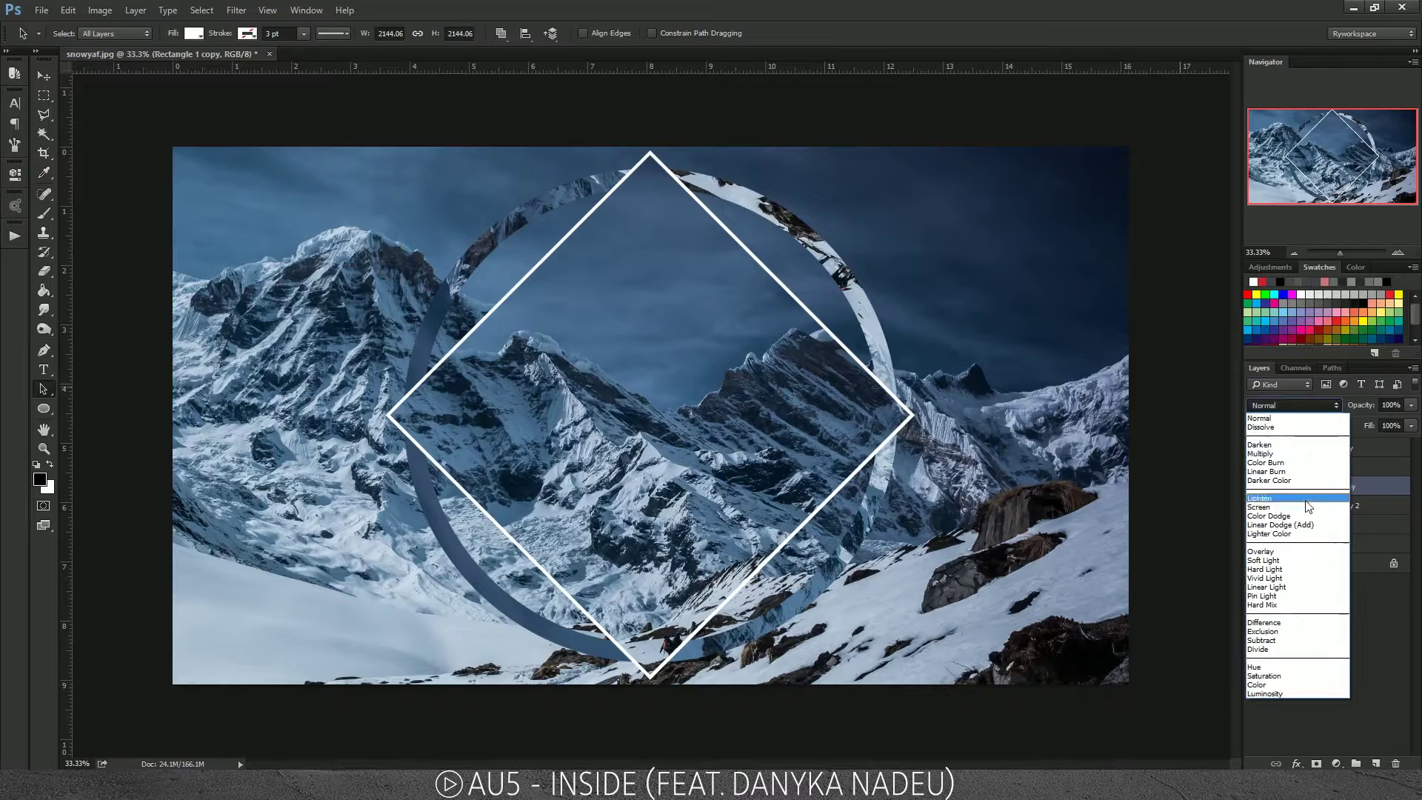
left_click(1299, 556)
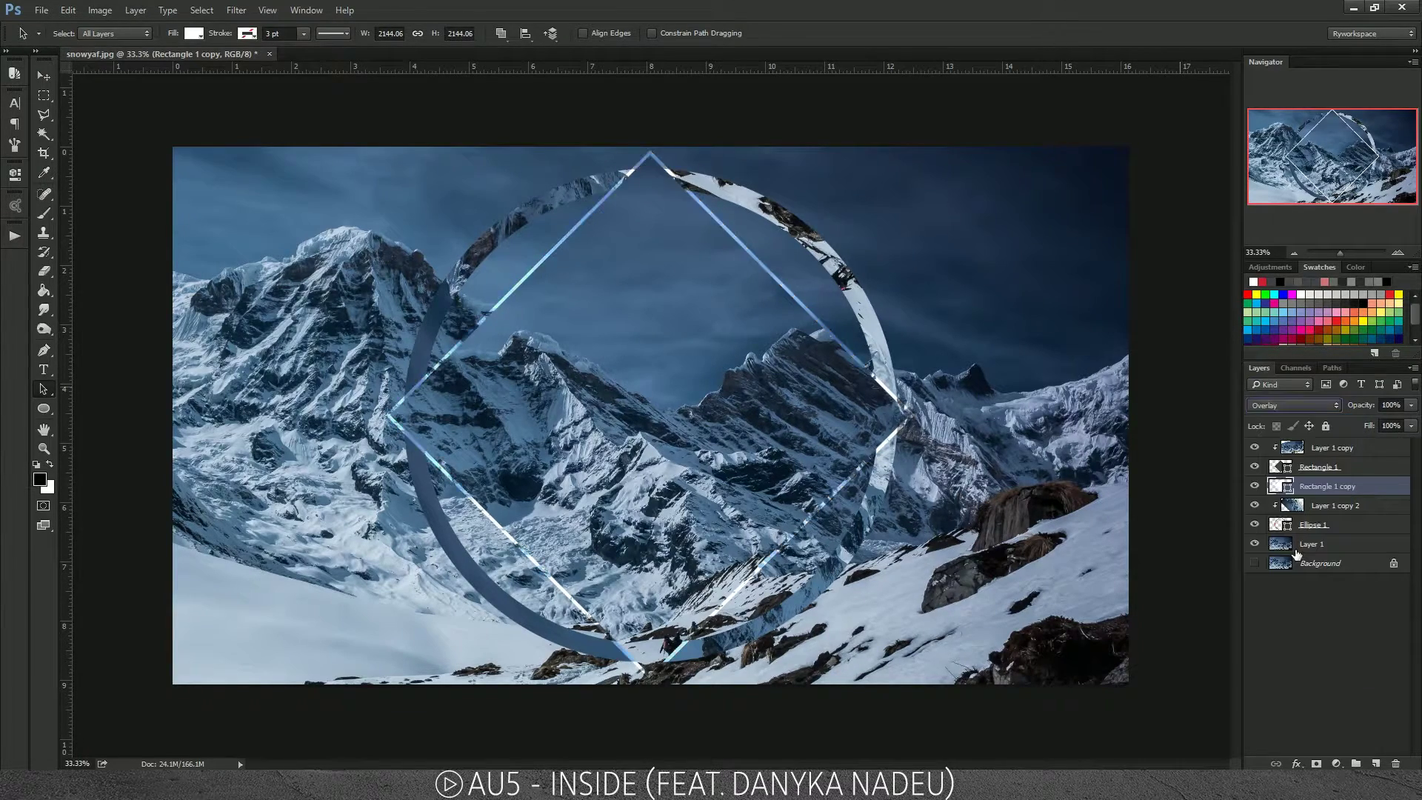
left_click(1311, 637)
key("ctrl+minus")
key("ctrl+plus")
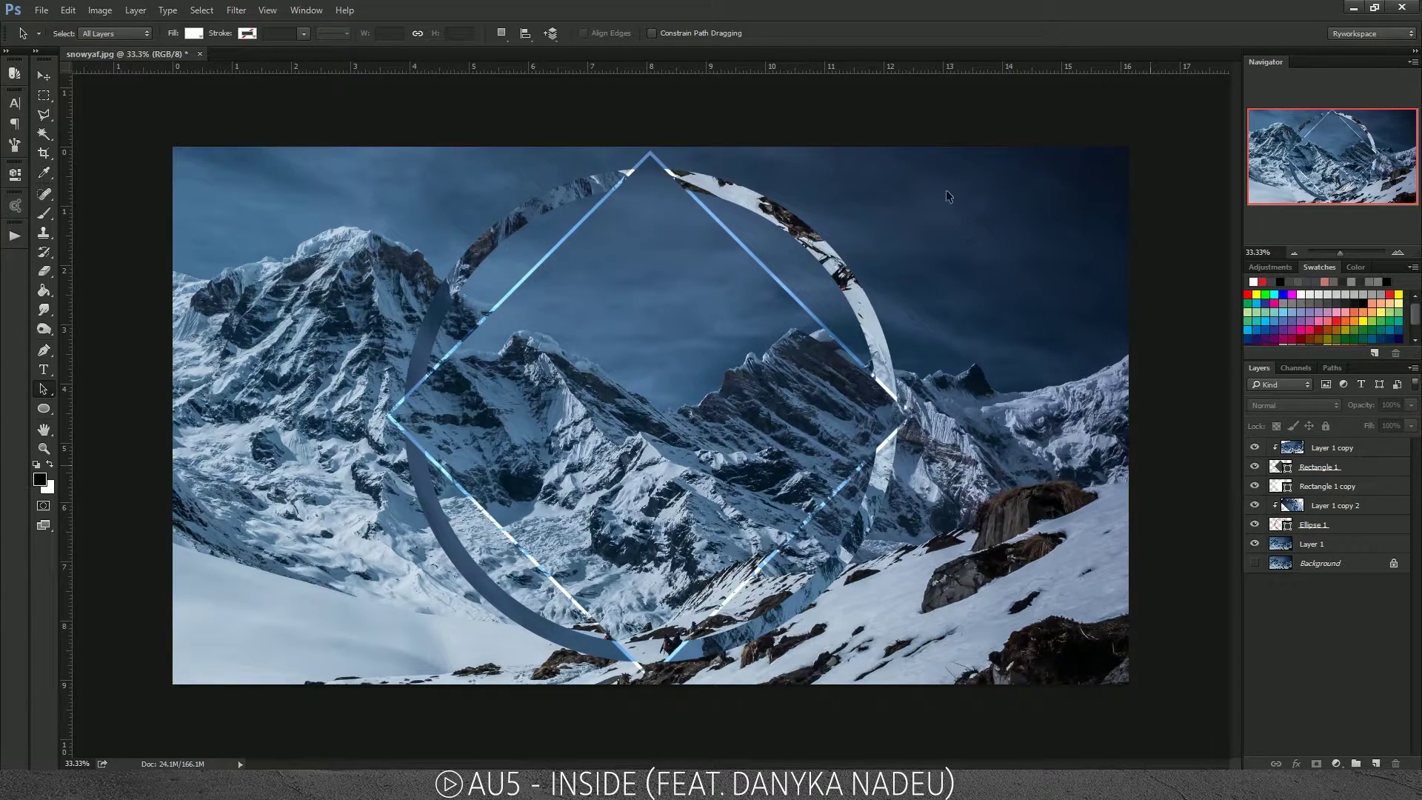
Step: Duplicate Ellipse 1 directly beneath itself and enlarge the duplicate about its centre to about 2030 px in diameter
left_click(1325, 525)
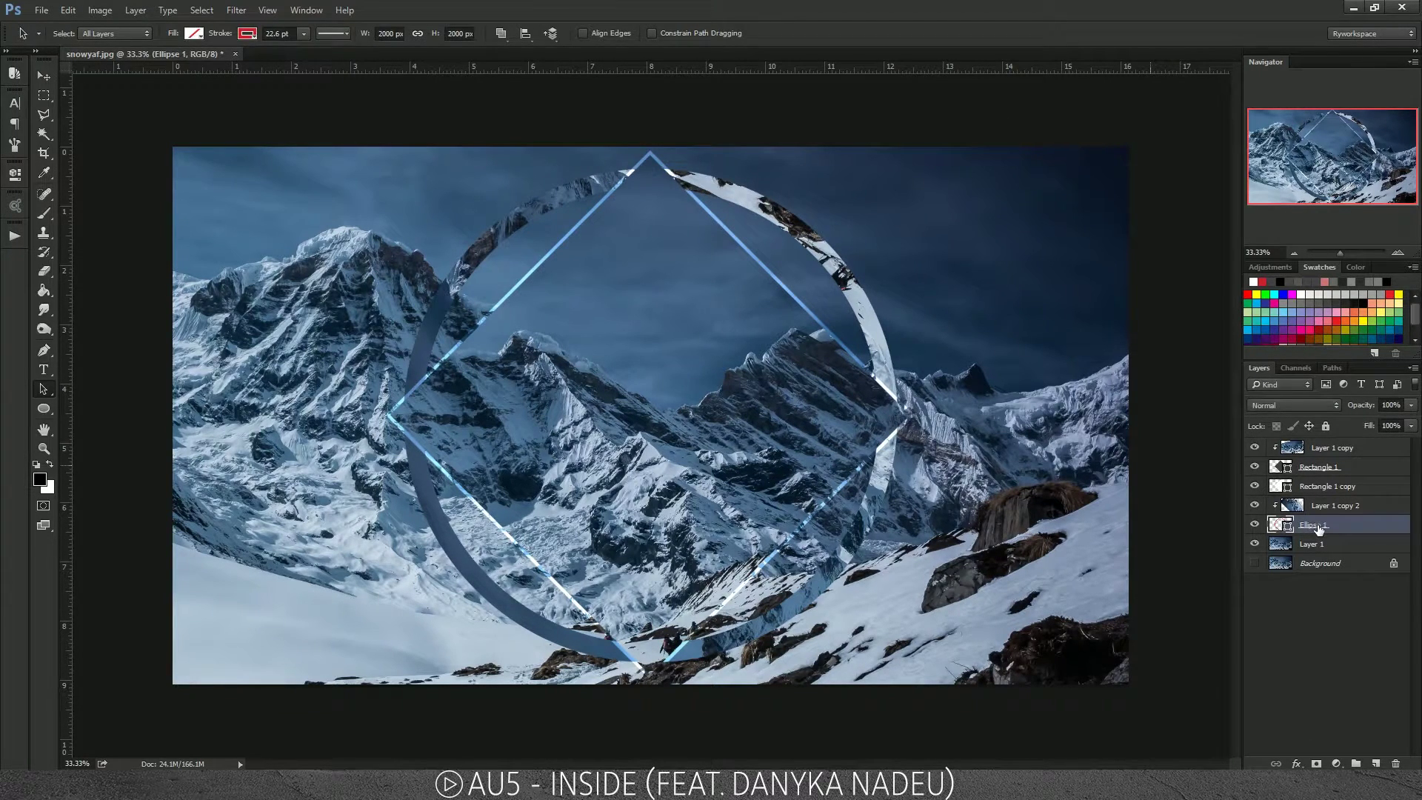
left_click_drag(1315, 527, 1307, 548, "alt")
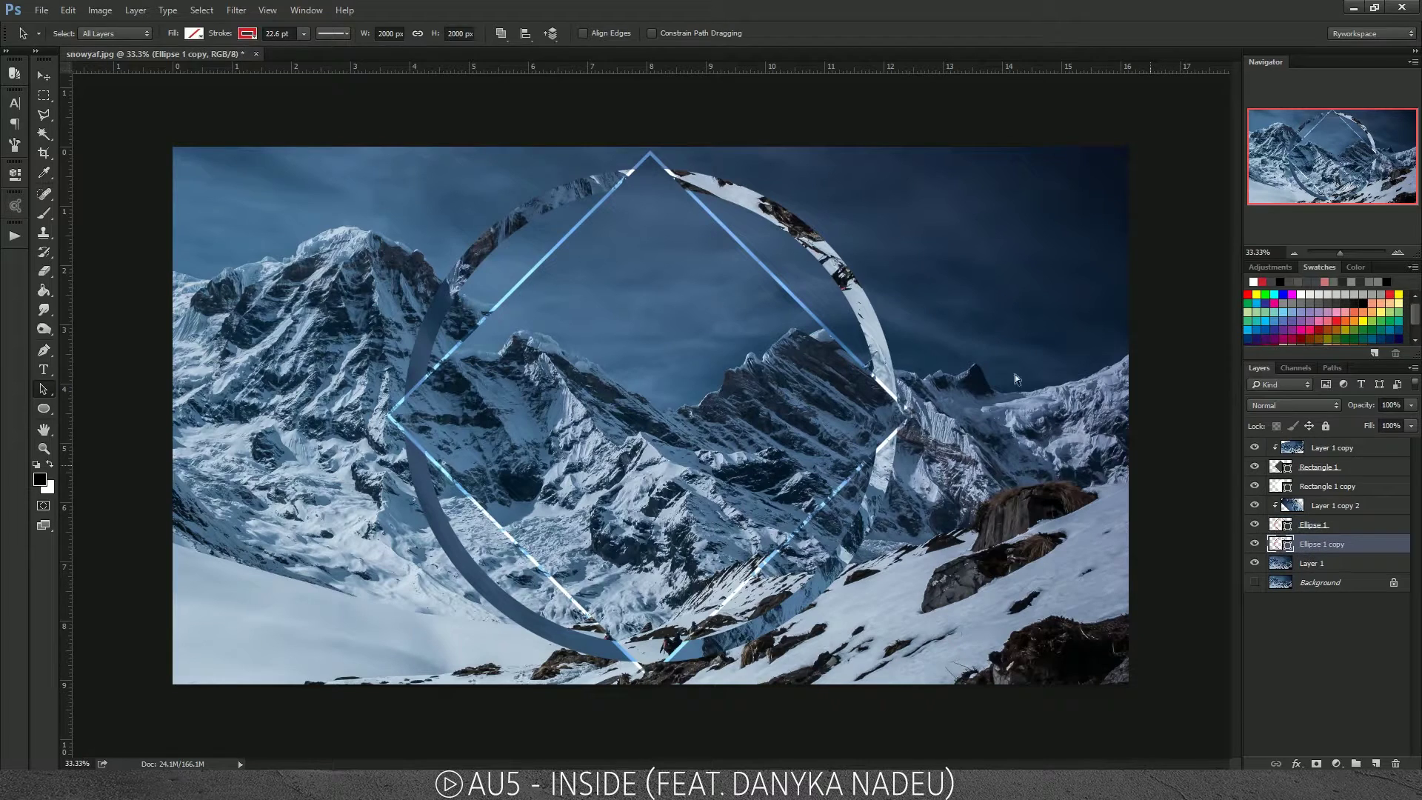
key("ctrl+t")
left_click_drag(904, 171, 929, 153, "alt+shift")
key("Return")
Step: Try a white fill without a stroke on Ellipse 1 copy
left_click(194, 34)
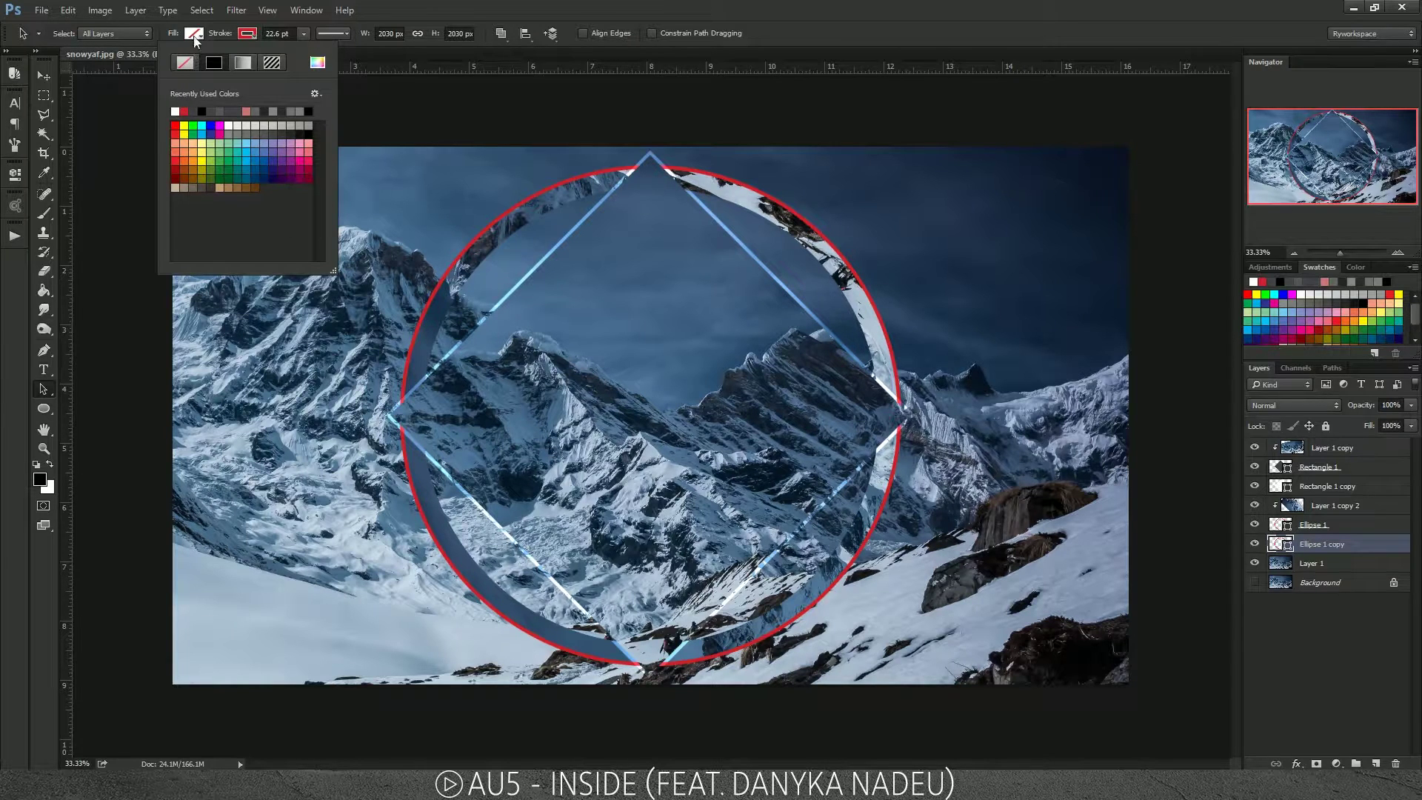
left_click(122, 111)
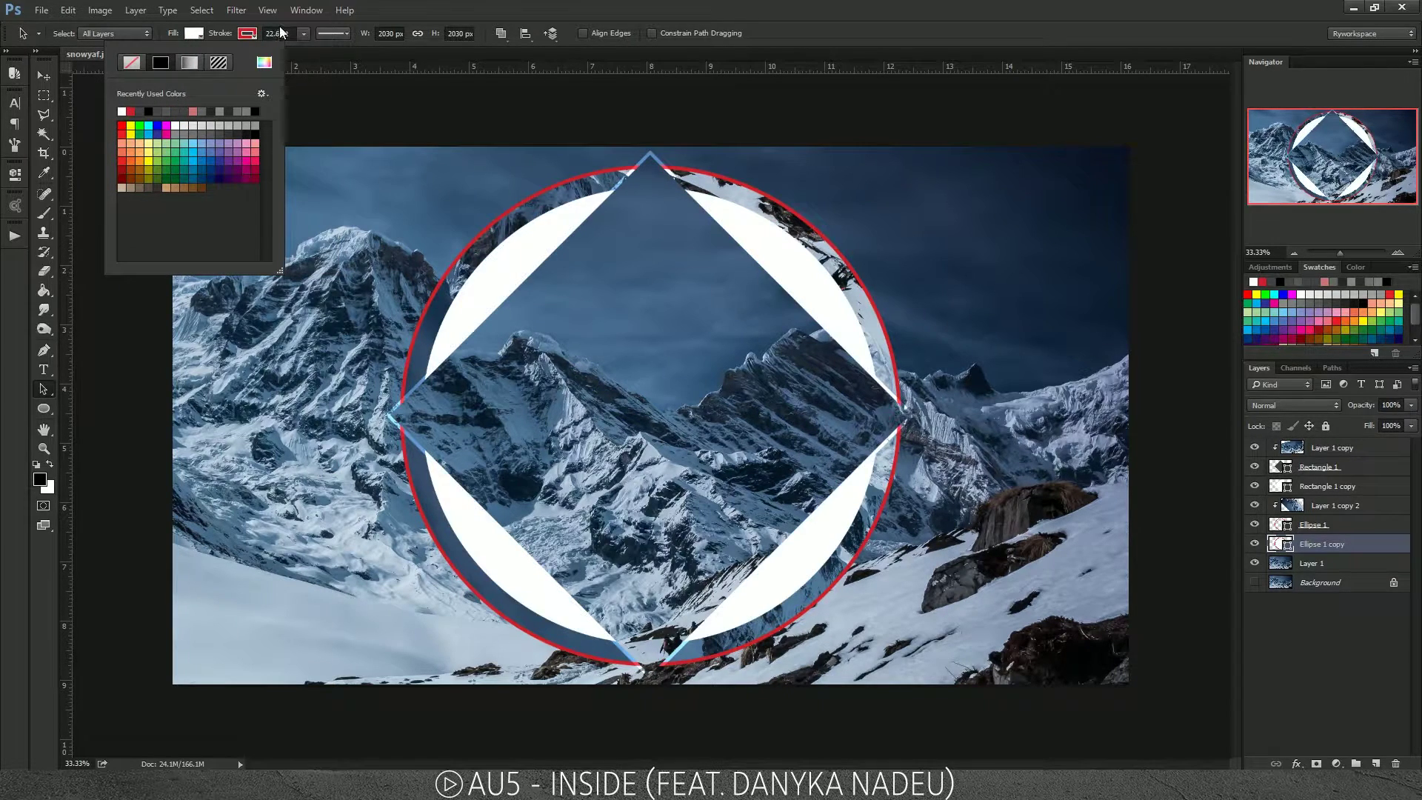
left_click(189, 65)
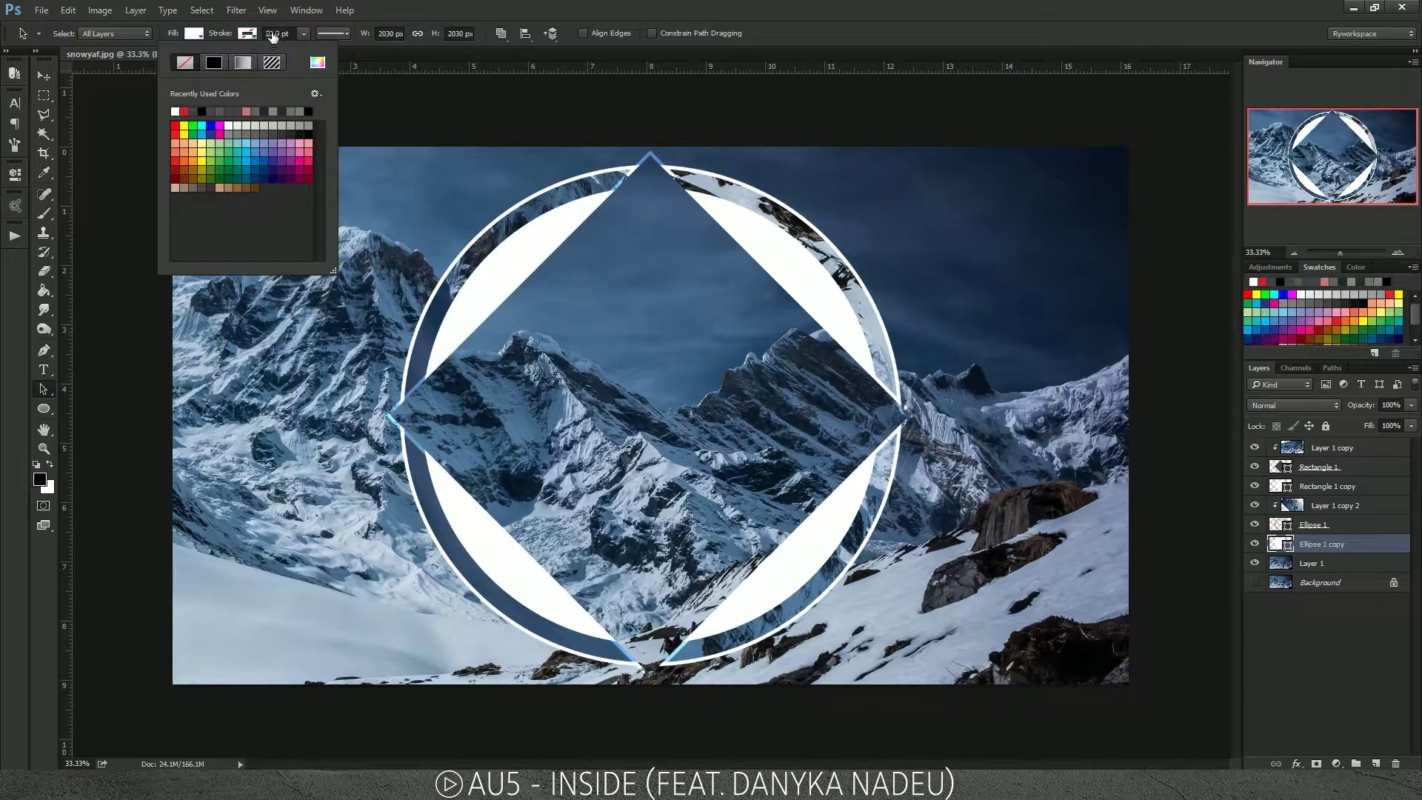
scroll(271, 38, "down", 3)
Step: Remove the fill from Ellipse 1 copy and give it a solid white stroke
left_click(194, 33)
left_click(194, 33)
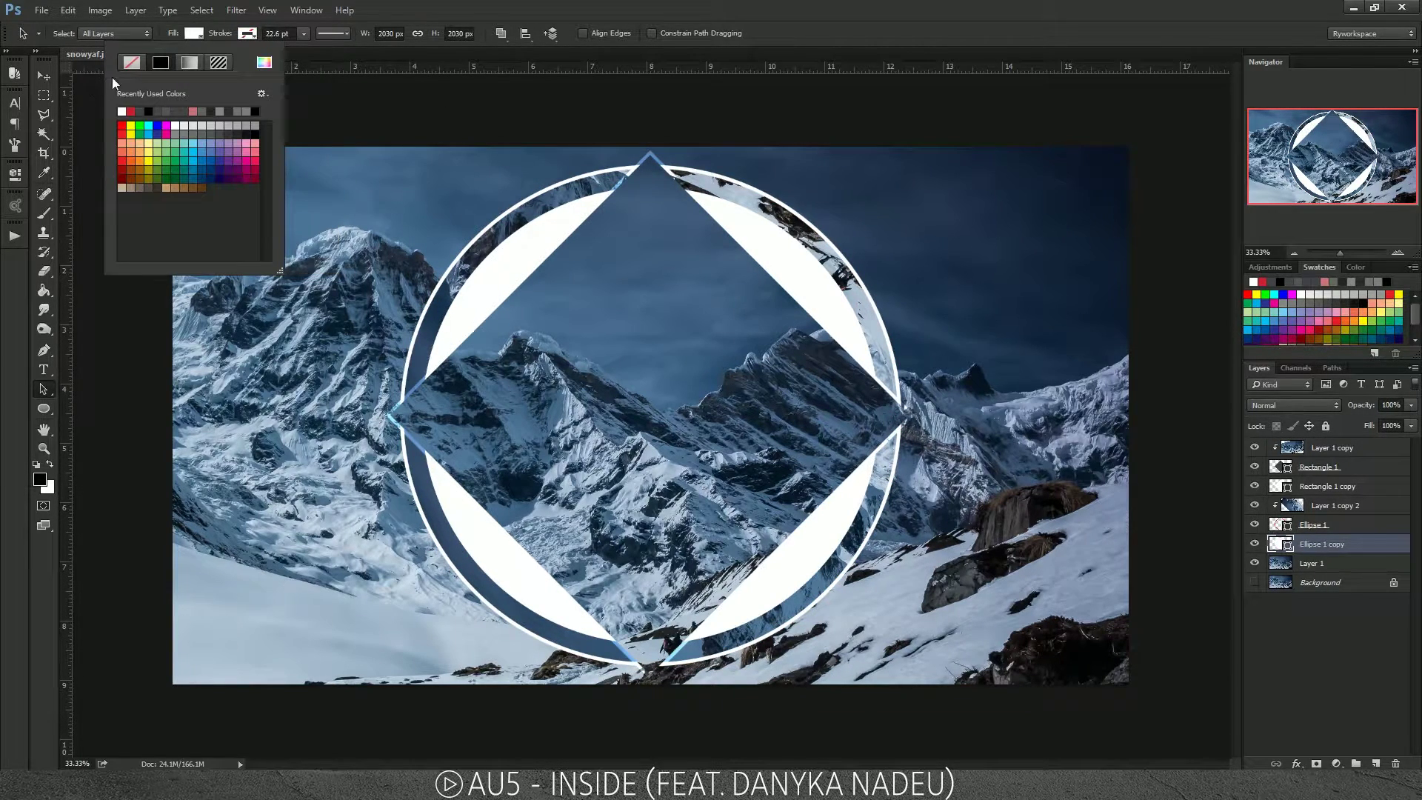
left_click(129, 64)
left_click(241, 37)
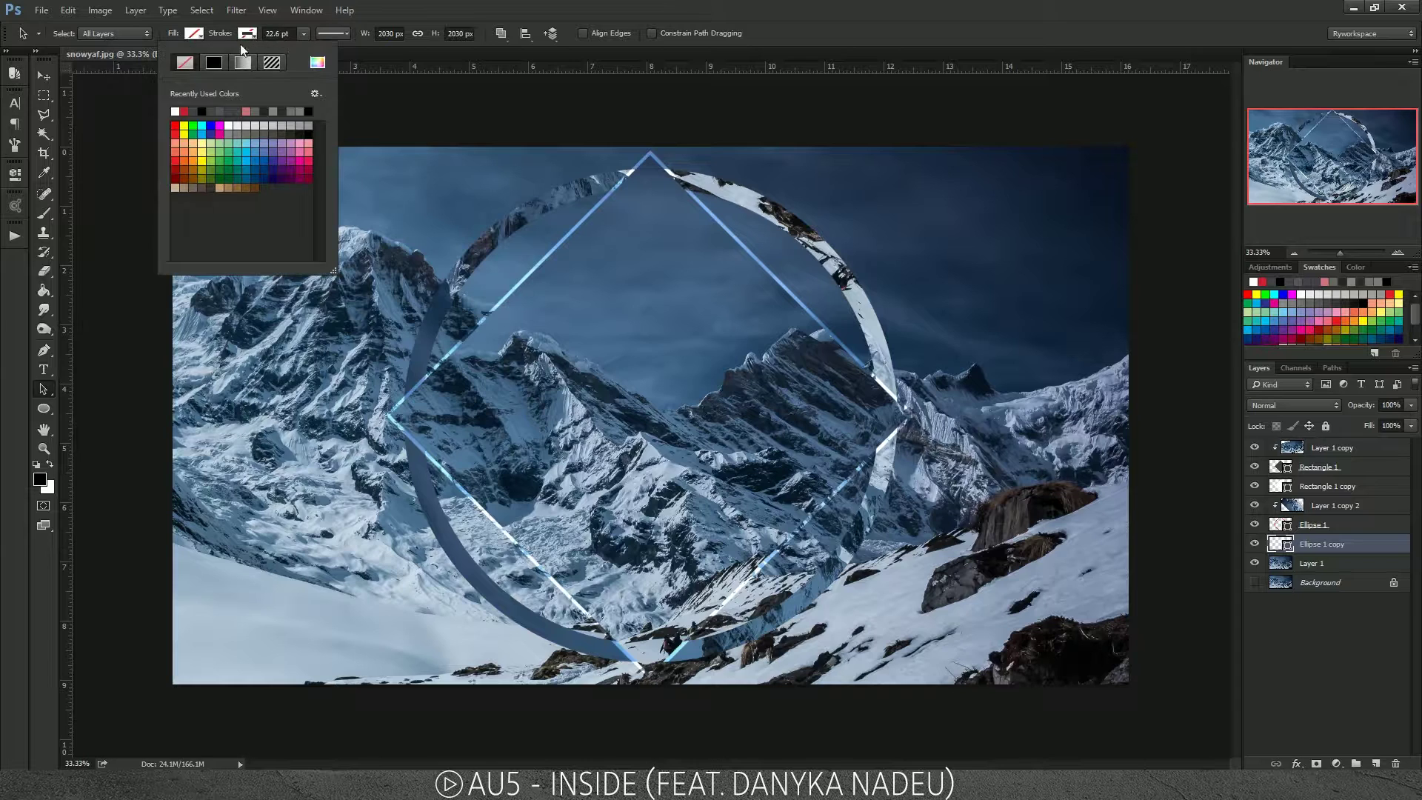
left_click(175, 111)
Step: Set the blend mode of Ellipse 1 copy to Overlay and deselect the layer
left_click(1263, 406)
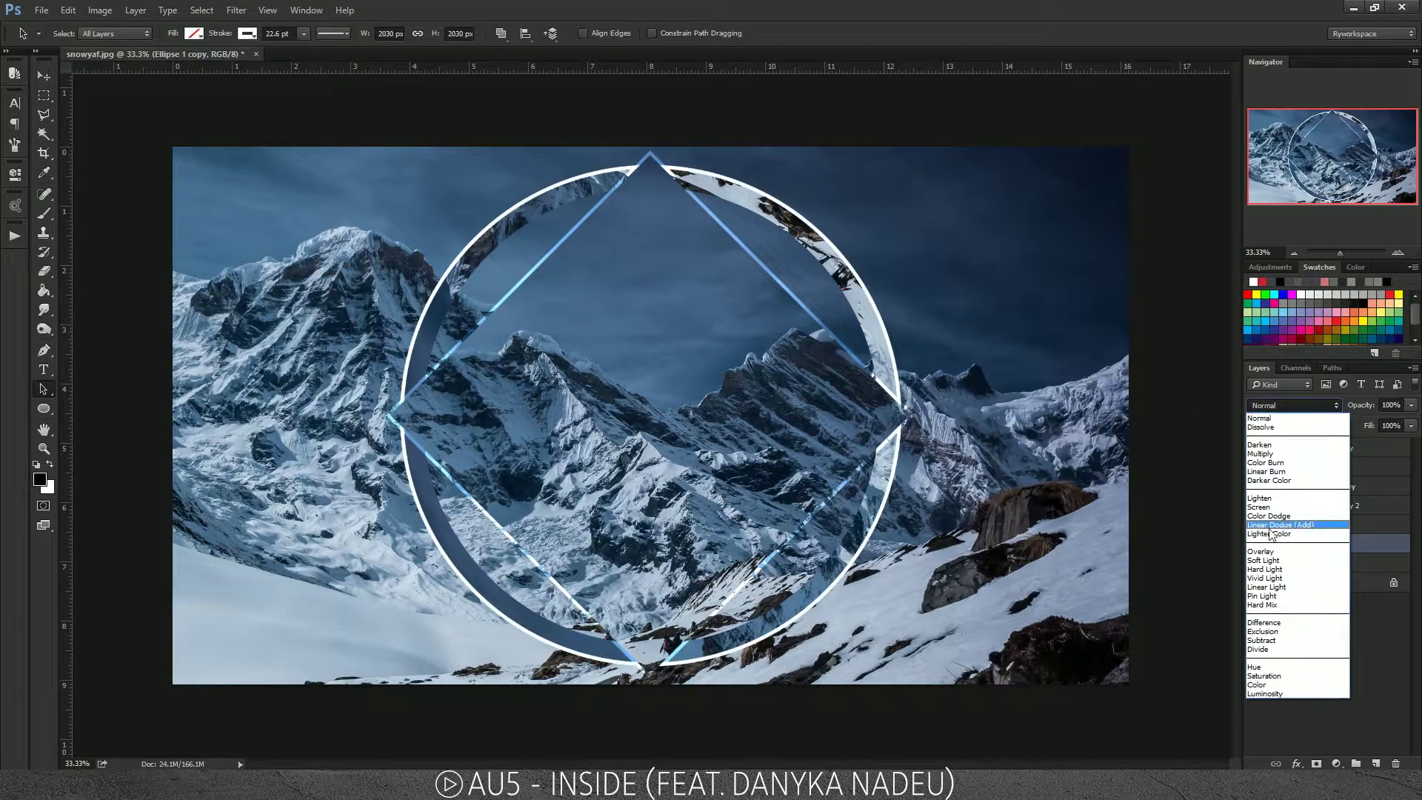
left_click(1274, 552)
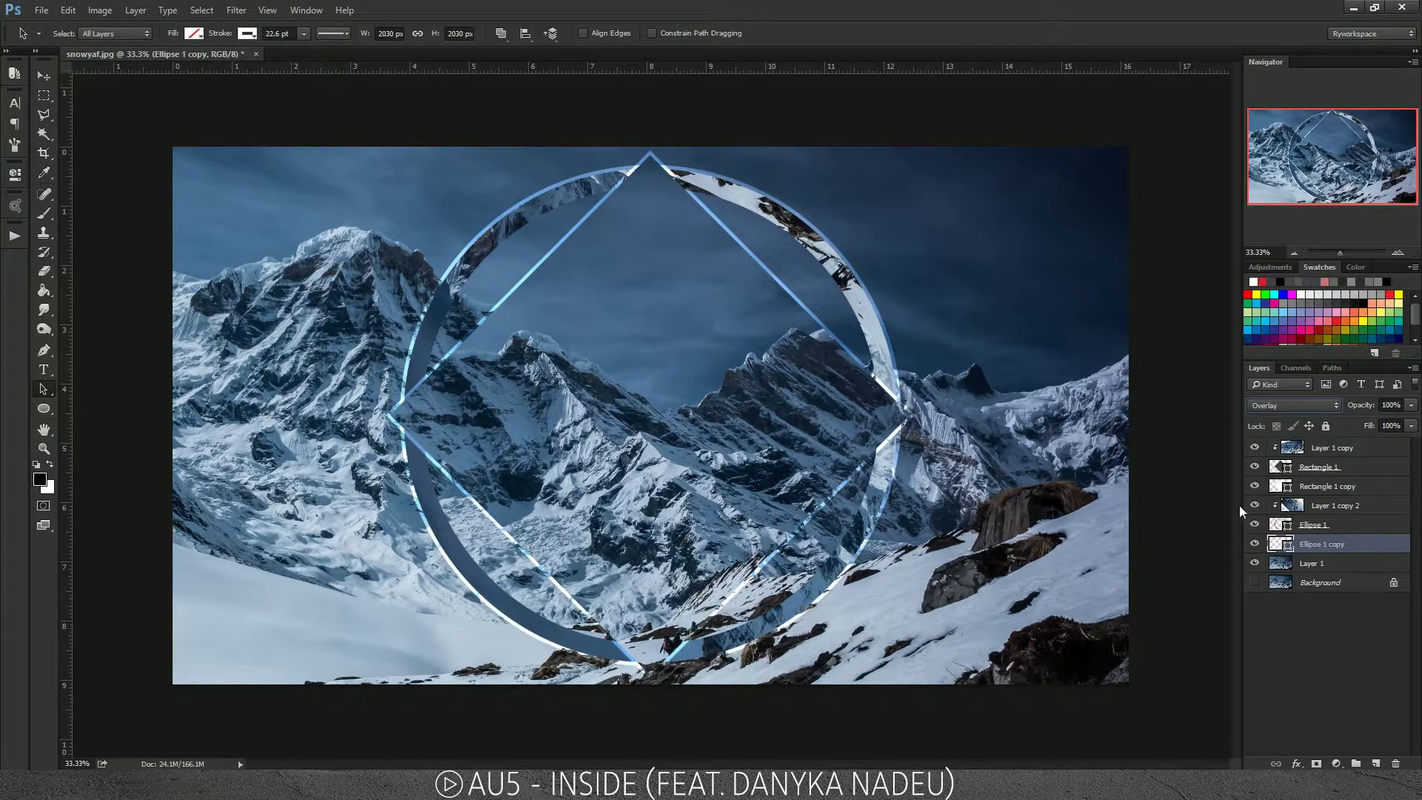
left_click(1170, 448)
key("ctrl+minus")
key("ctrl+plus")
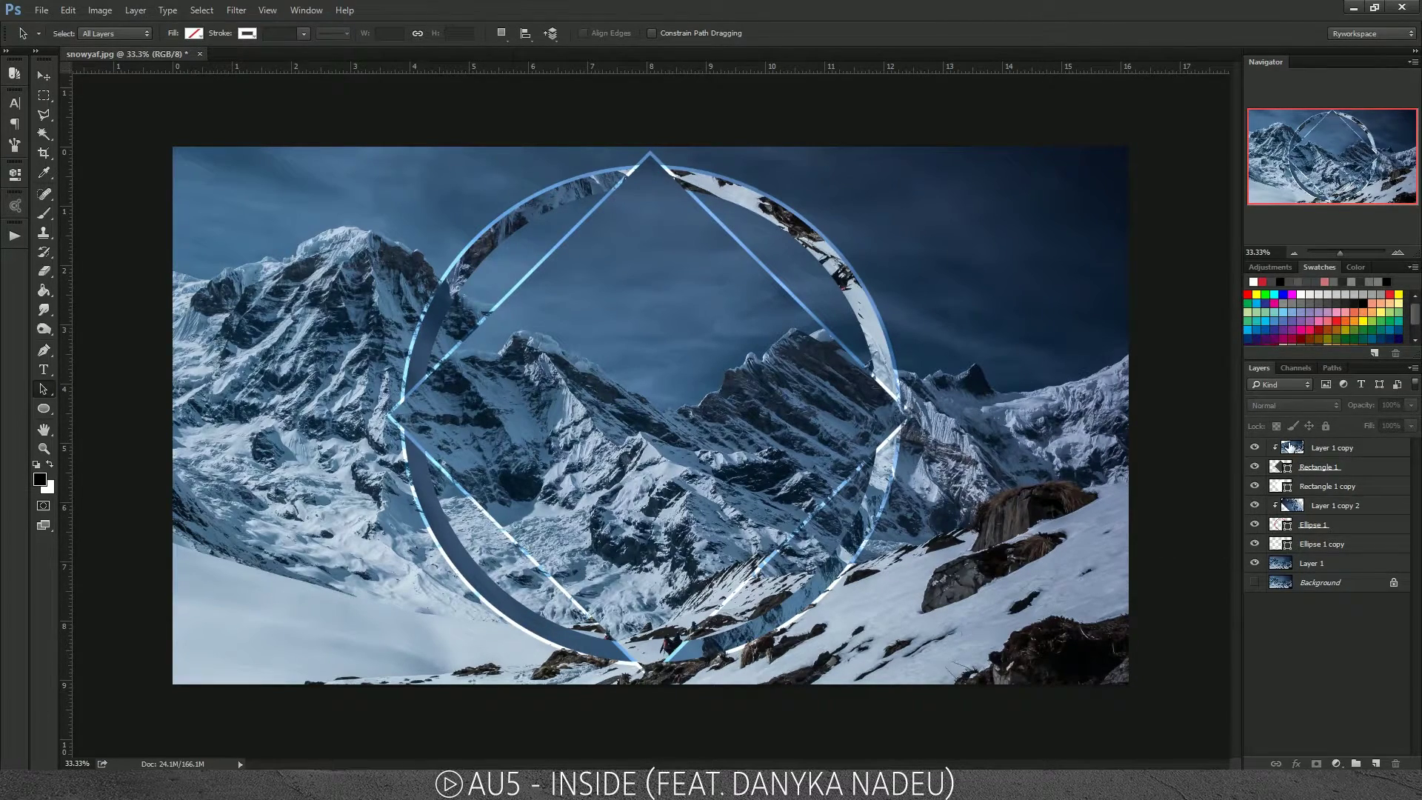
Step: Add a Curves adjustment layer above Layer 1 copy and raise its black point to an output of 24
left_click(1290, 448)
key("ctrl+minus")
key("ctrl+plus")
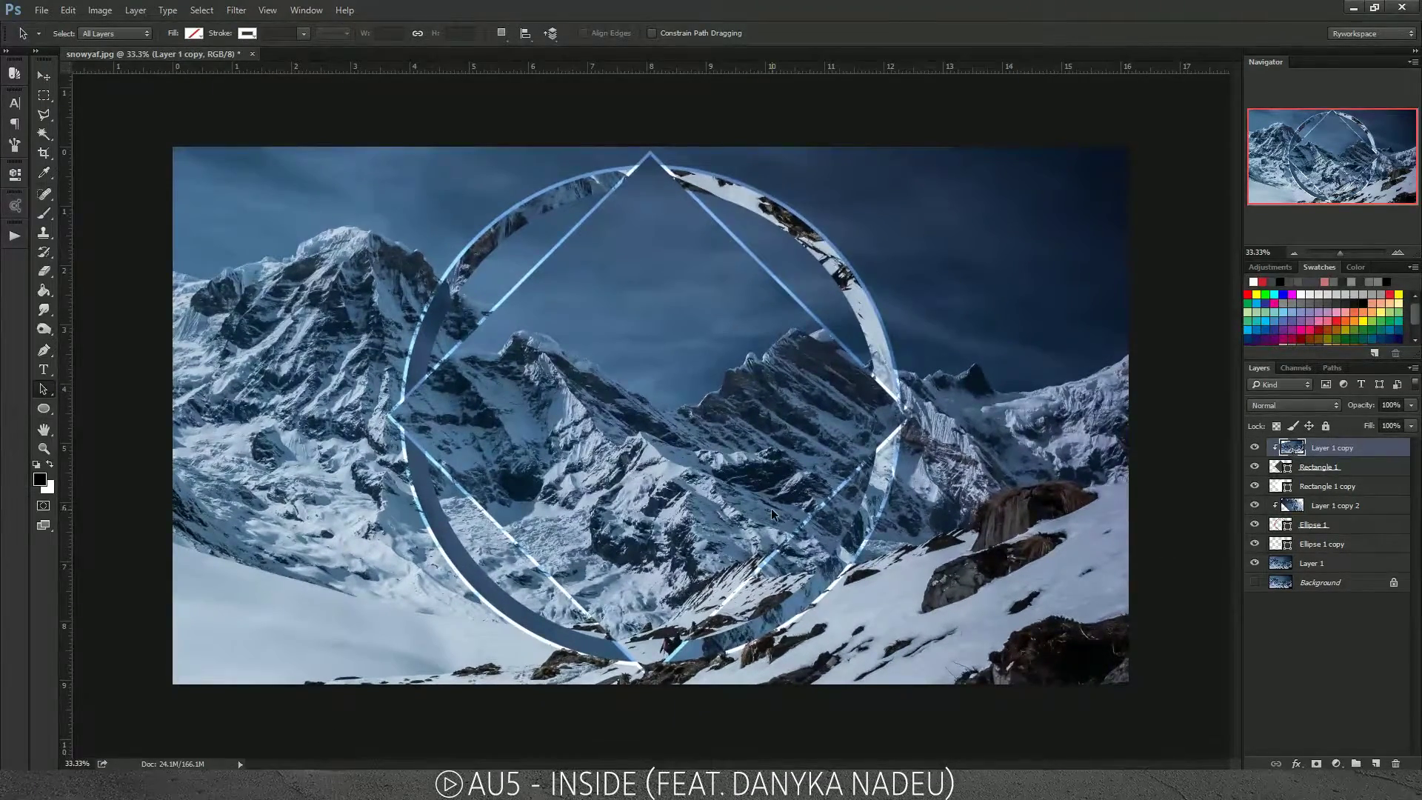
left_click(1354, 267)
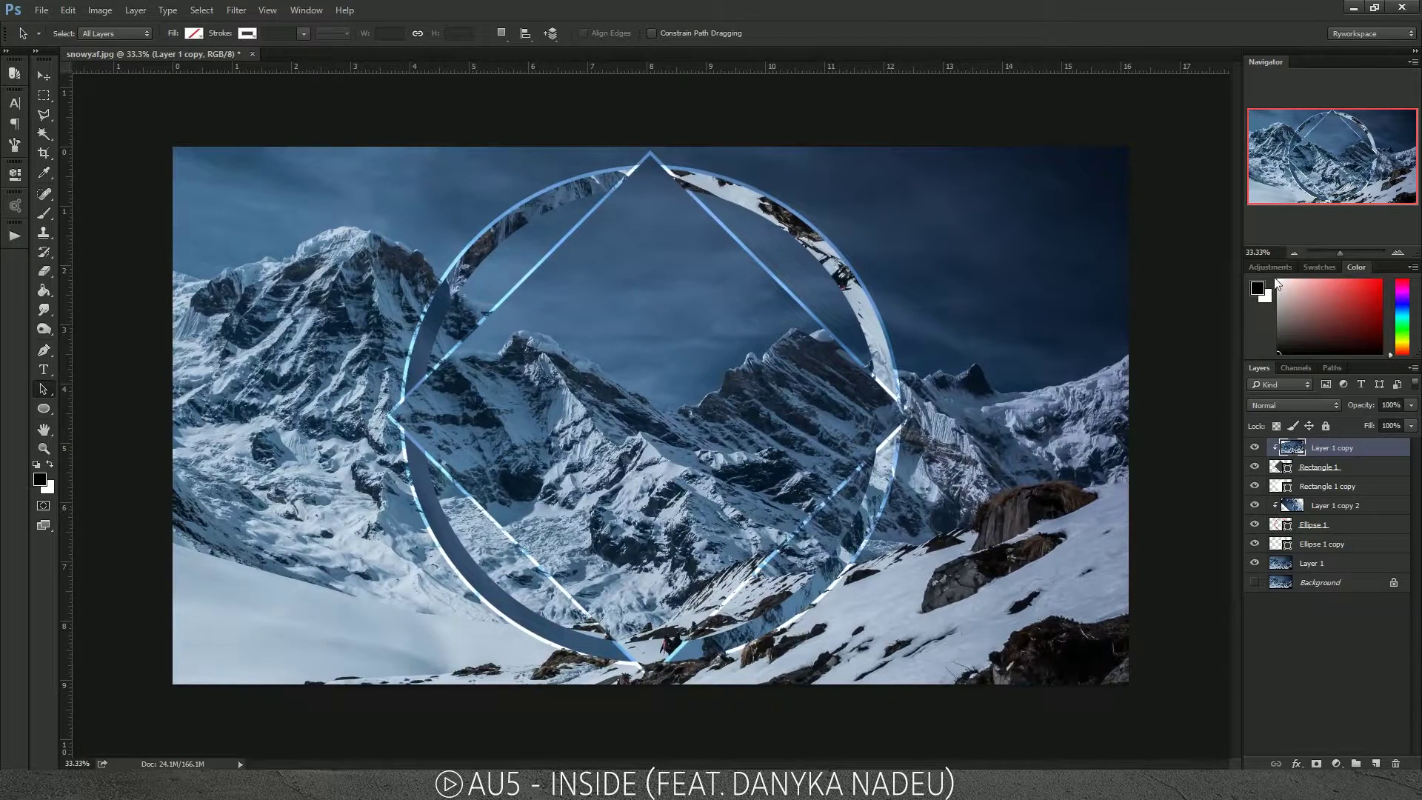
left_click(1270, 268)
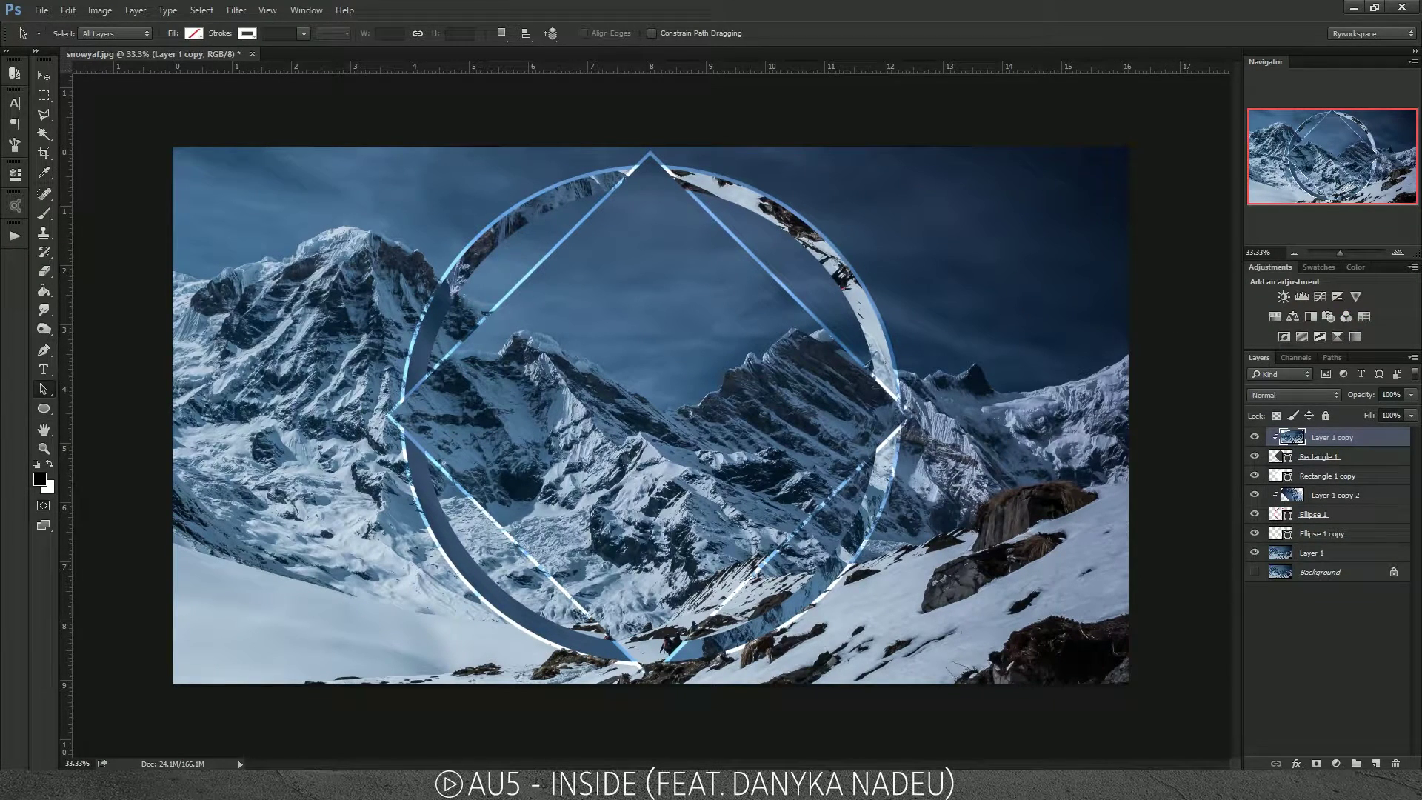
left_click(1165, 290)
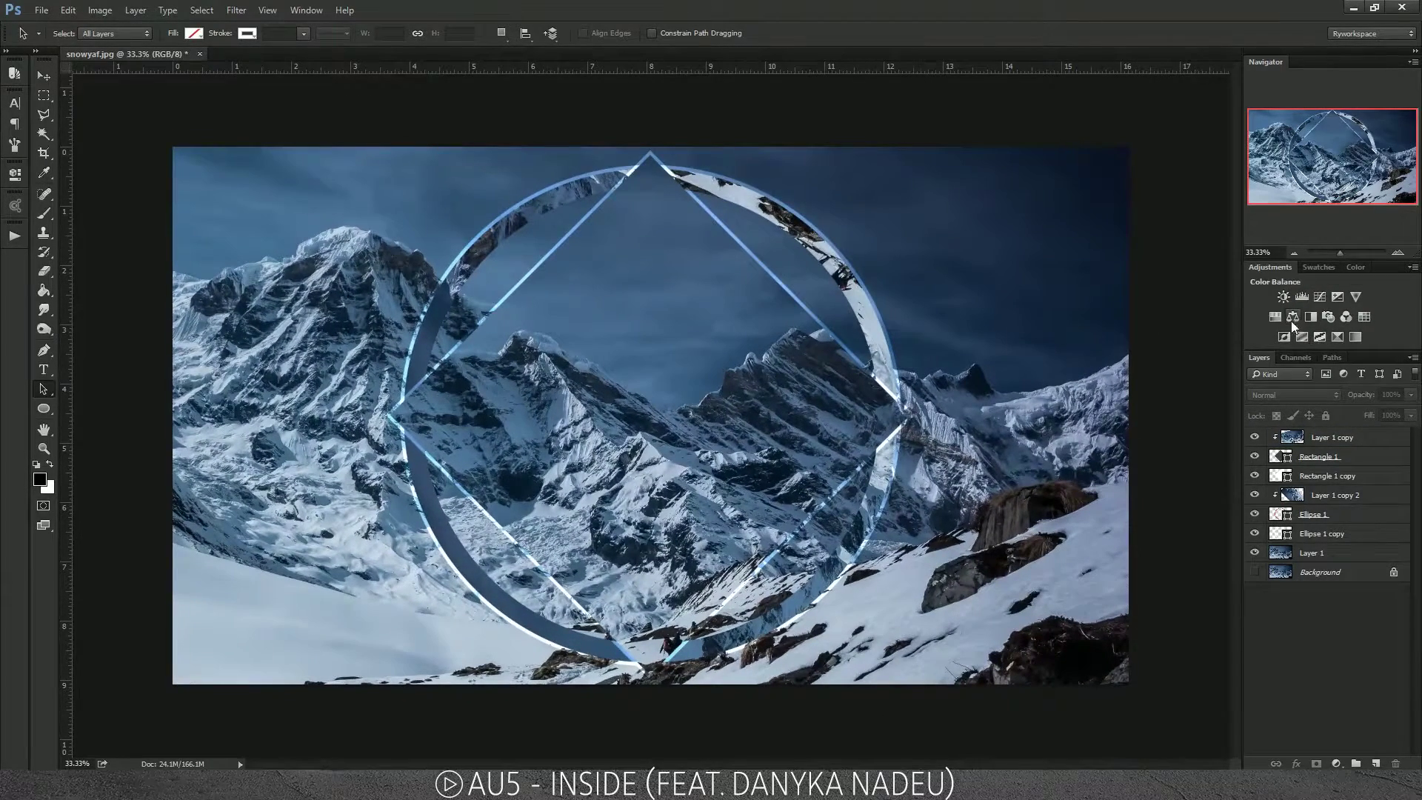
left_click(1320, 296)
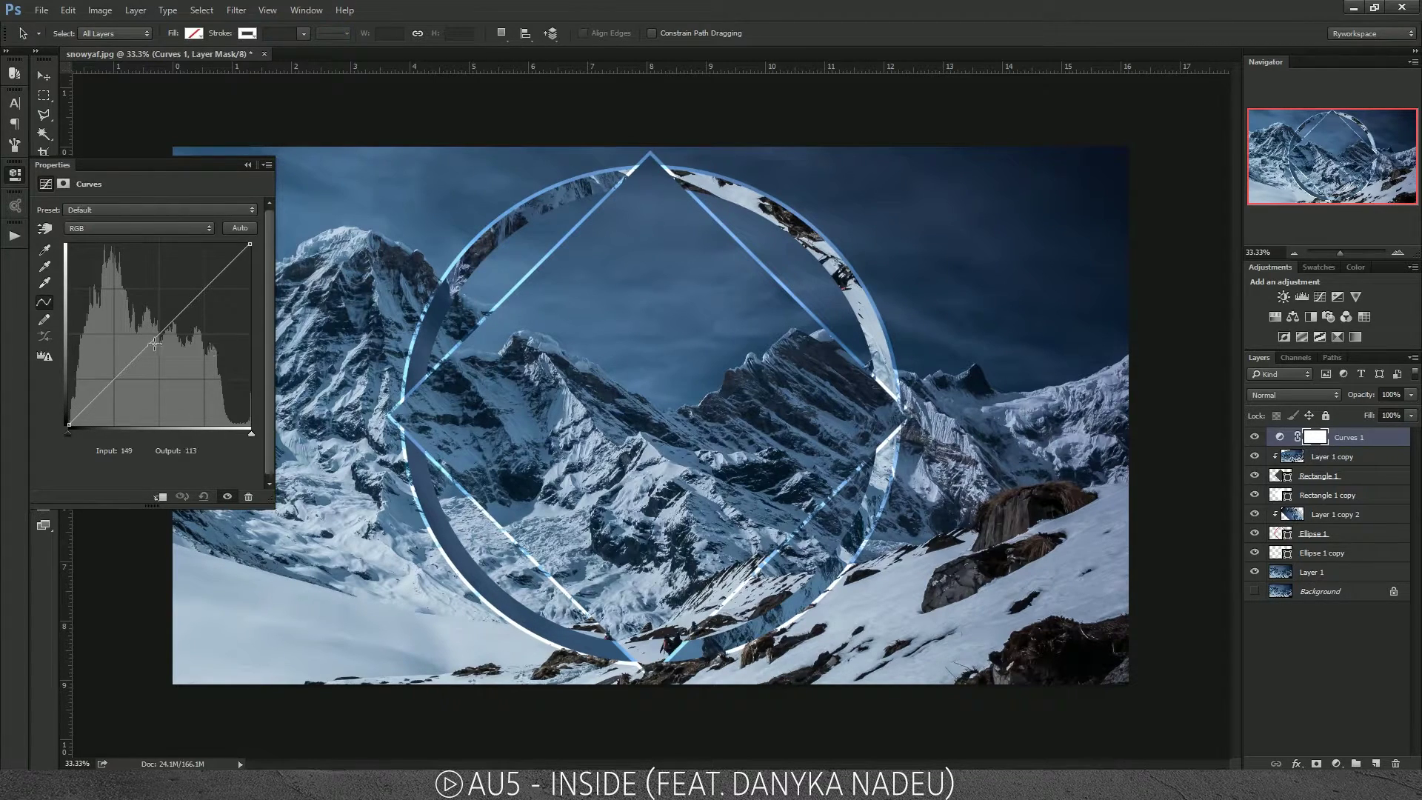
left_click(68, 425)
mouse_move(67, 425)
left_mouse_down()
mouse_move(89, 385)
mouse_move(61, 429)
mouse_move(61, 407)
left_mouse_up()
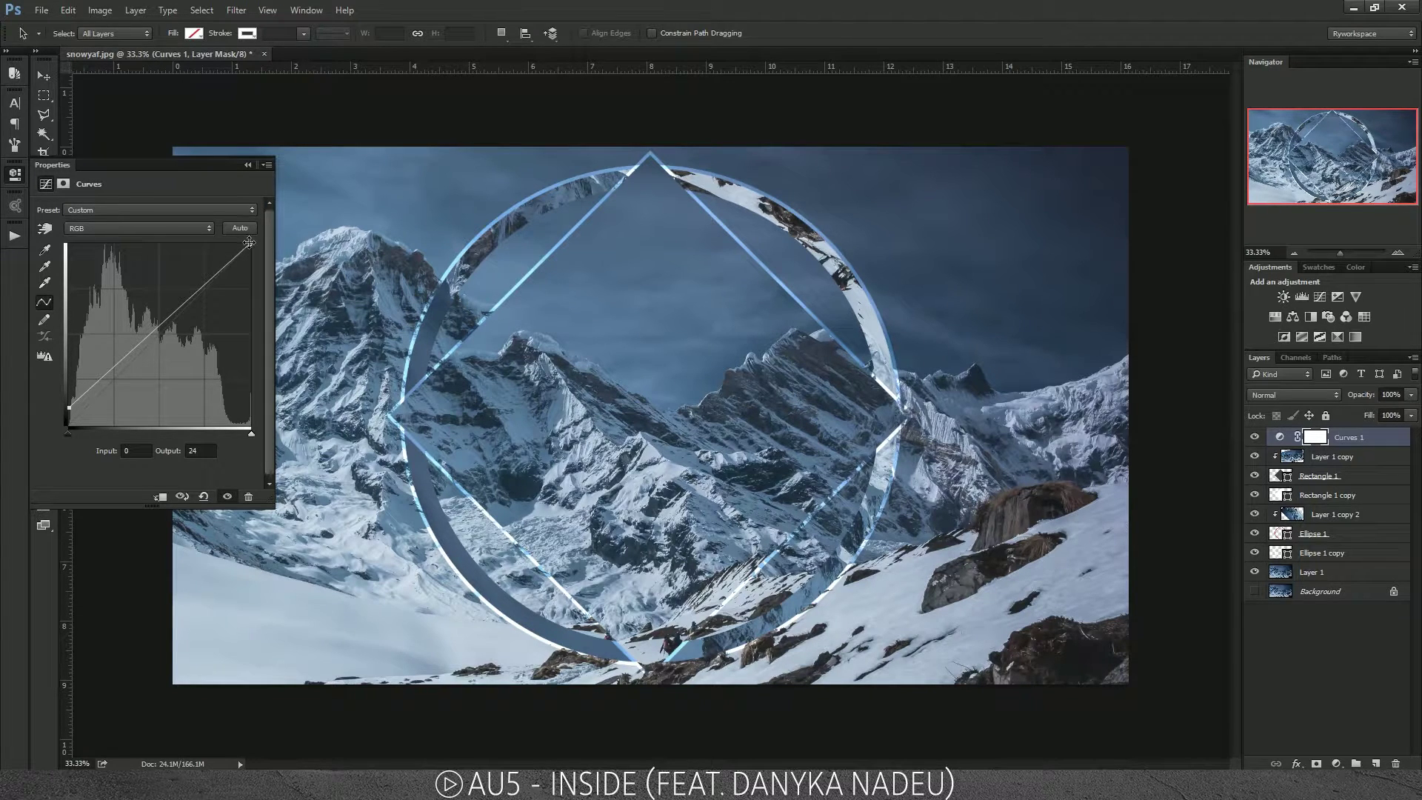
Step: Lower the white point of Curves 1 to an output of 241 and compare the image with and without the adjustment
left_click_drag(250, 243, 250, 254)
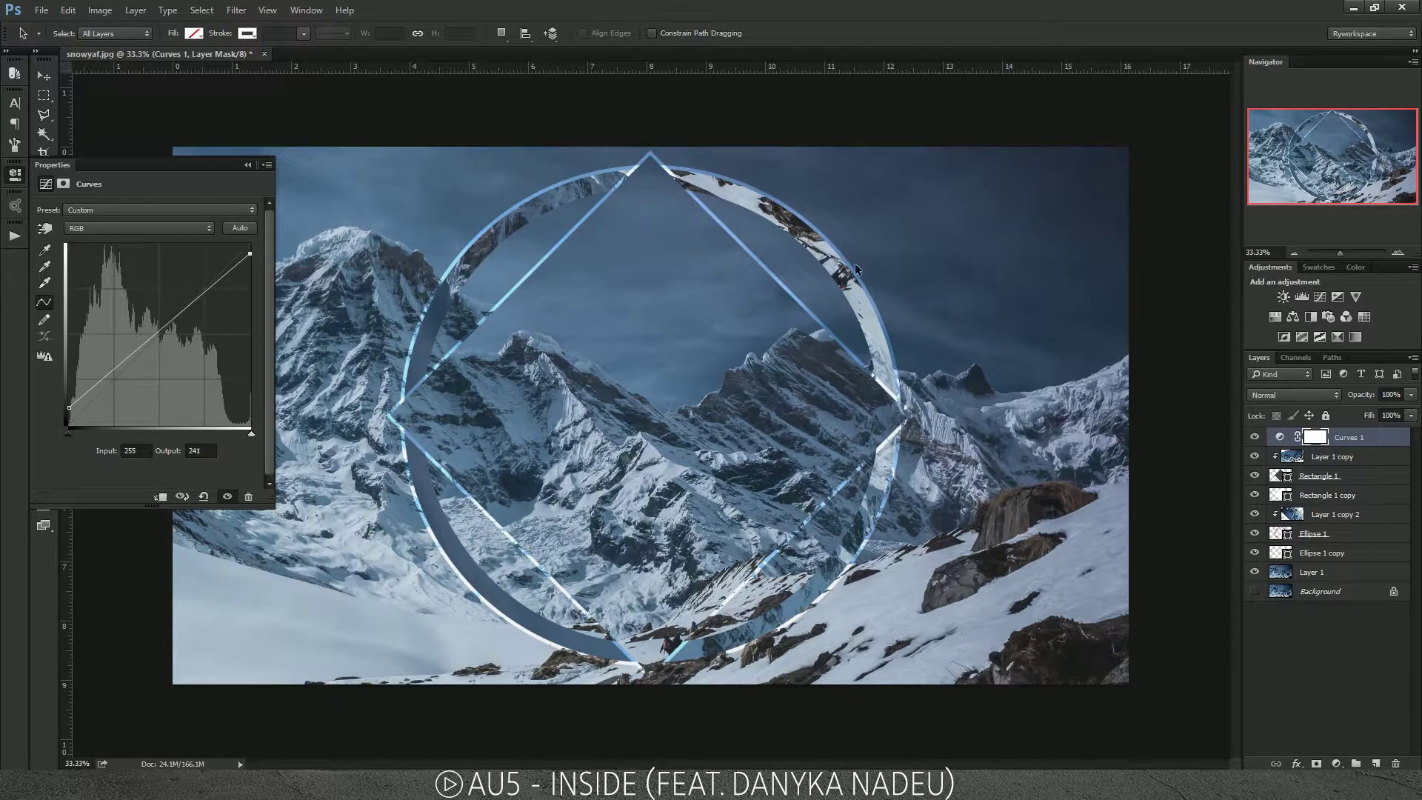
left_click(1196, 369)
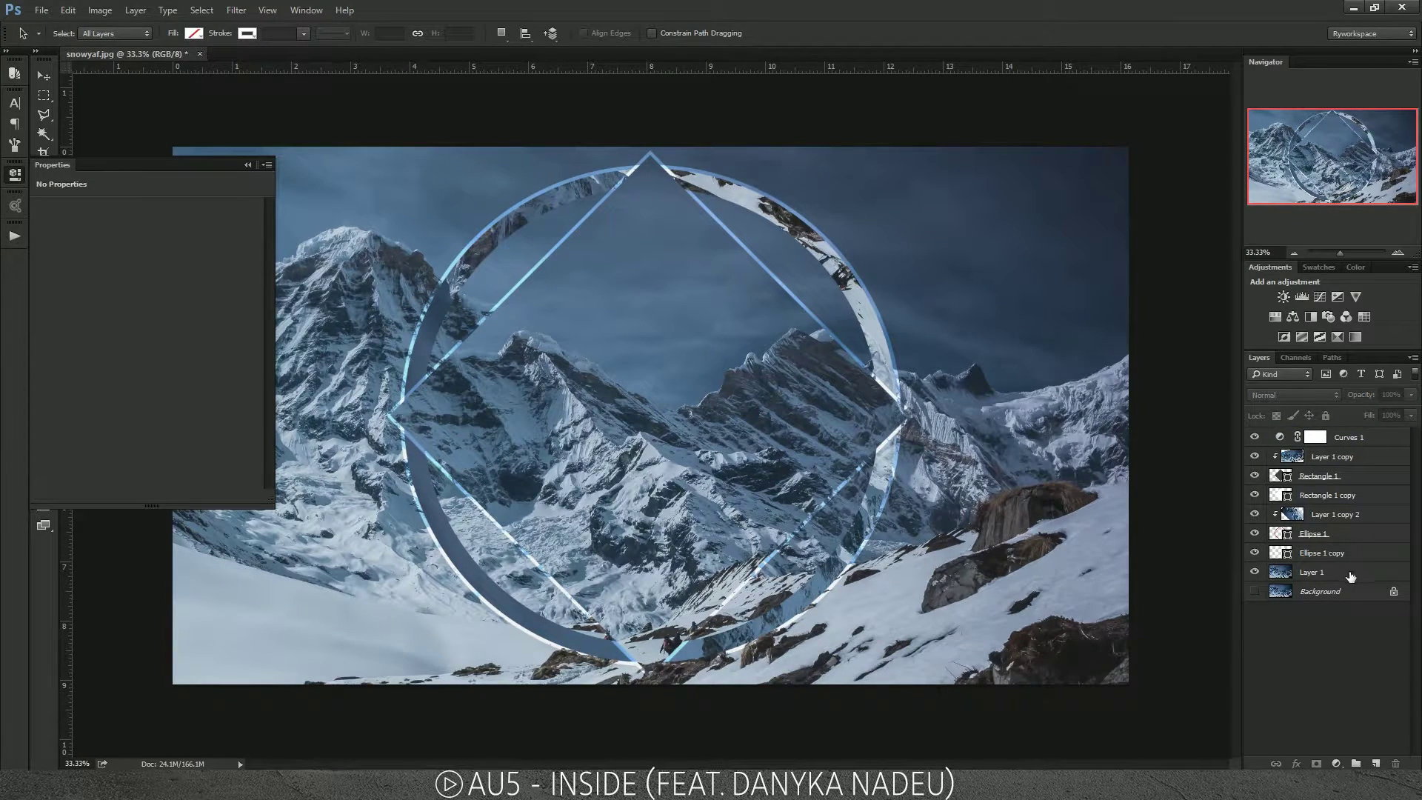
left_click(1252, 437)
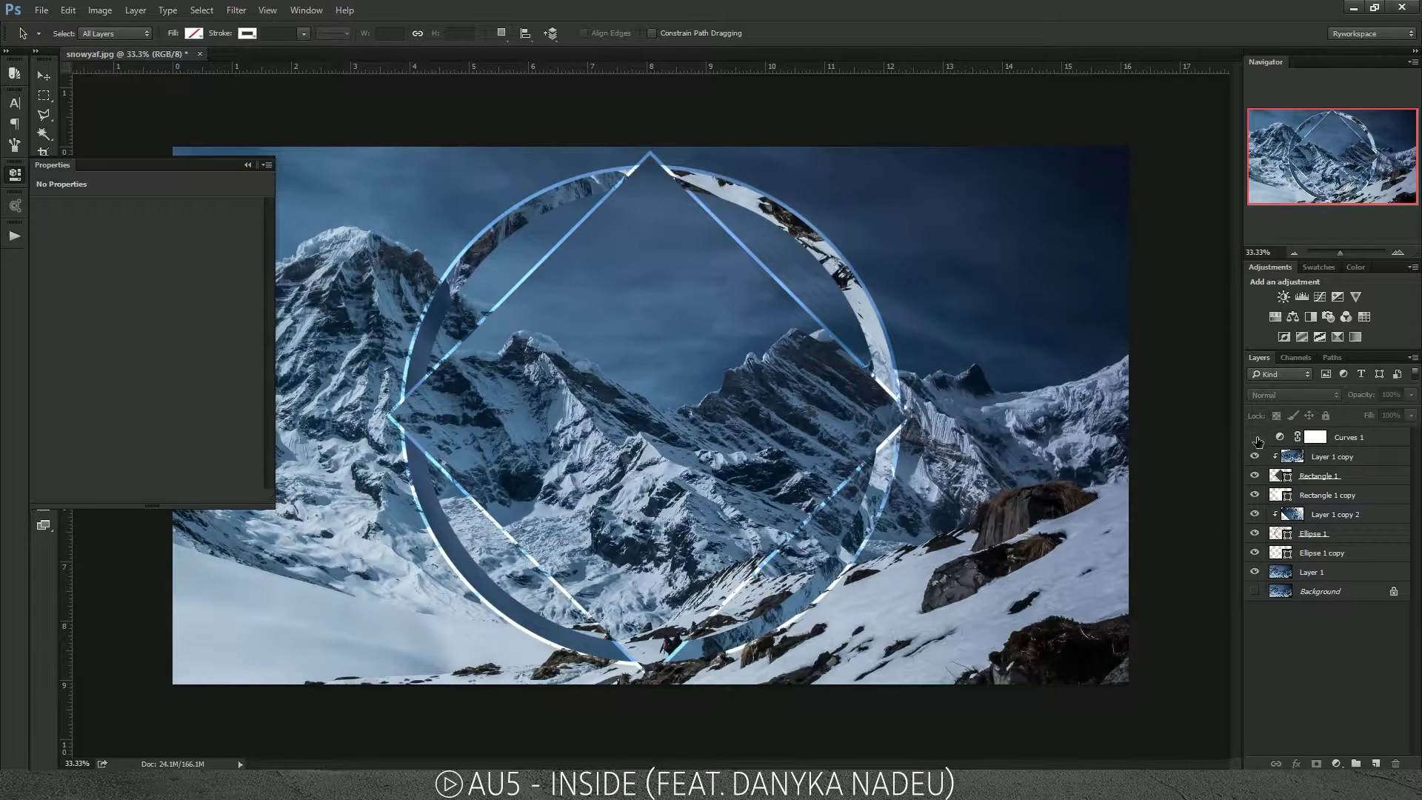
left_click(1254, 438)
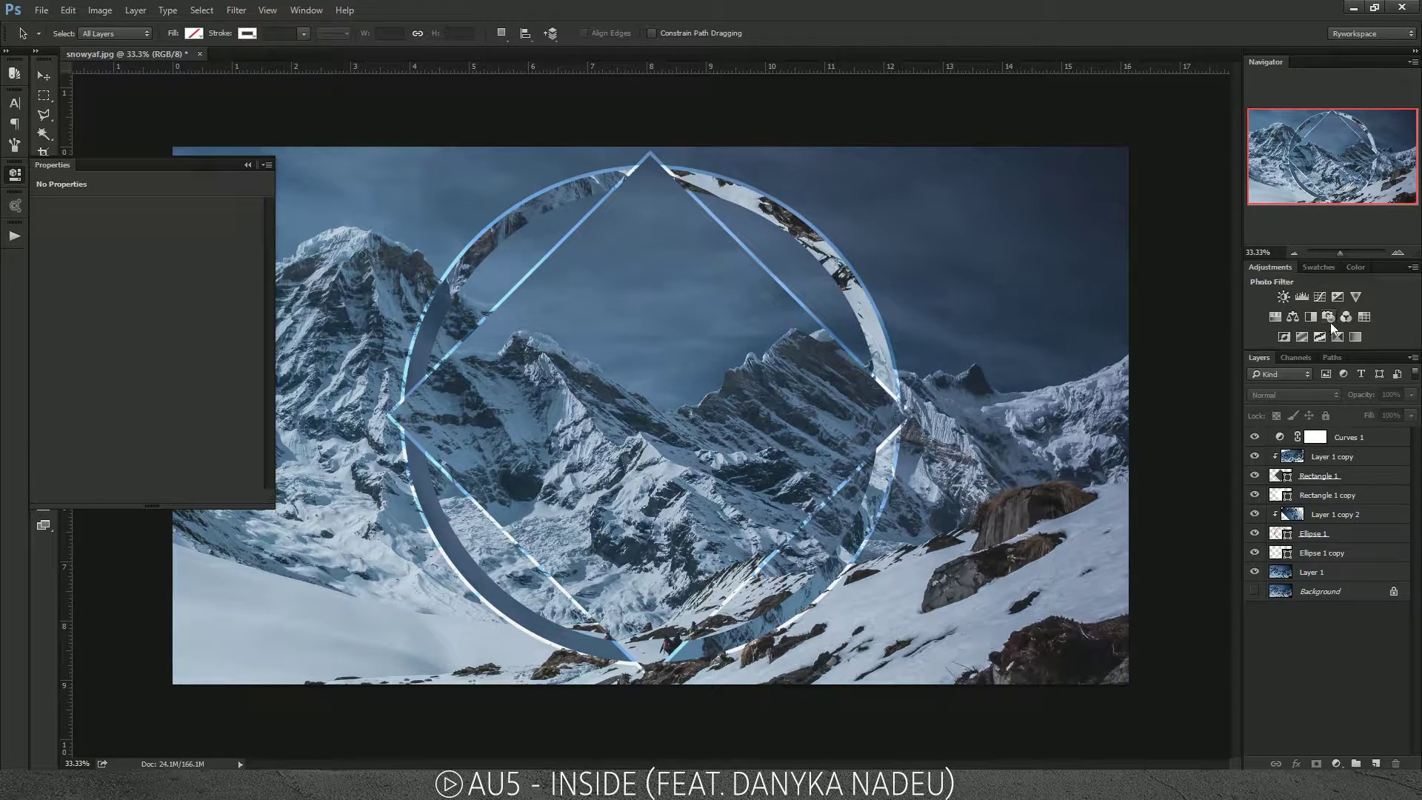
Step: Add a second Curves adjustment layer on top and pull its black and white end points slightly inward
left_click(1323, 298)
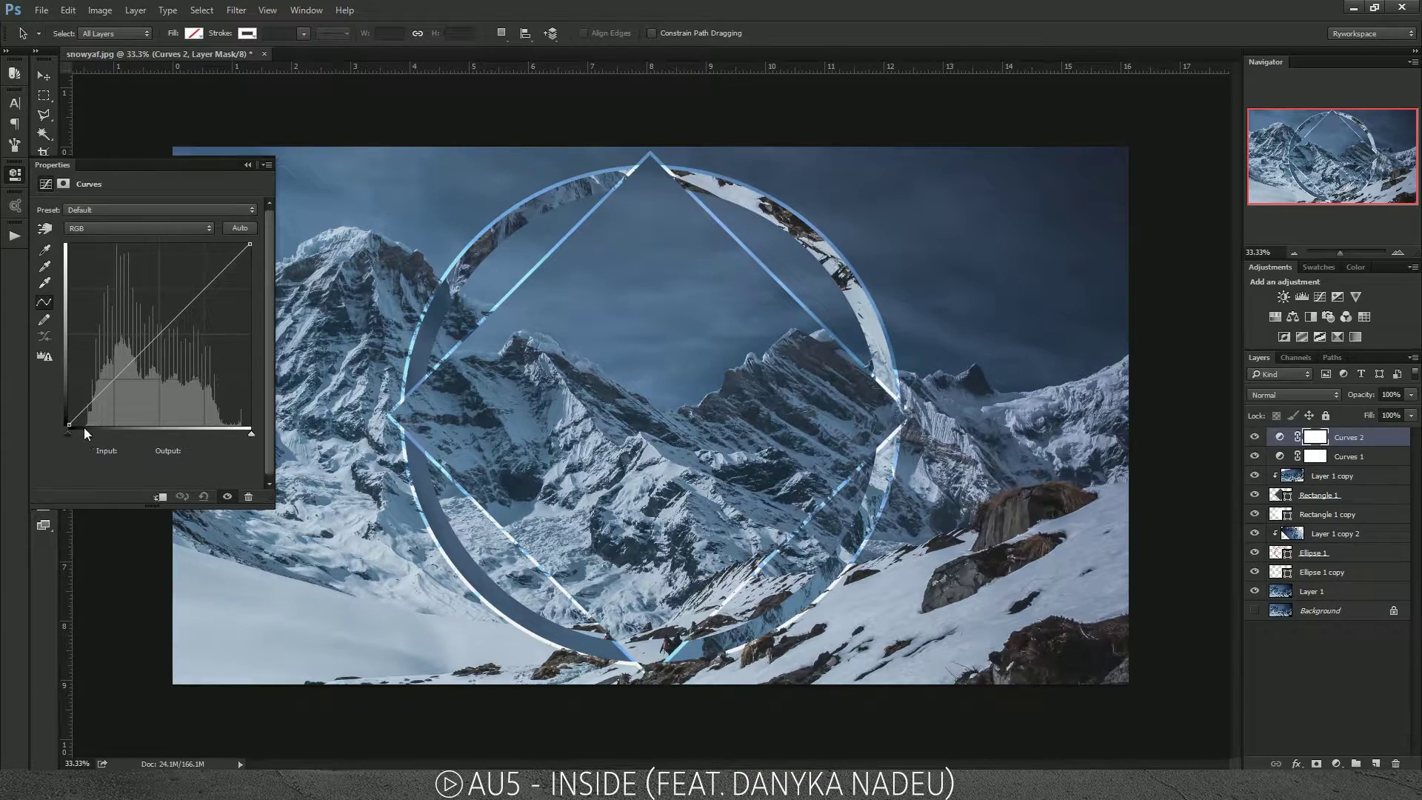
left_click_drag(68, 424, 83, 420)
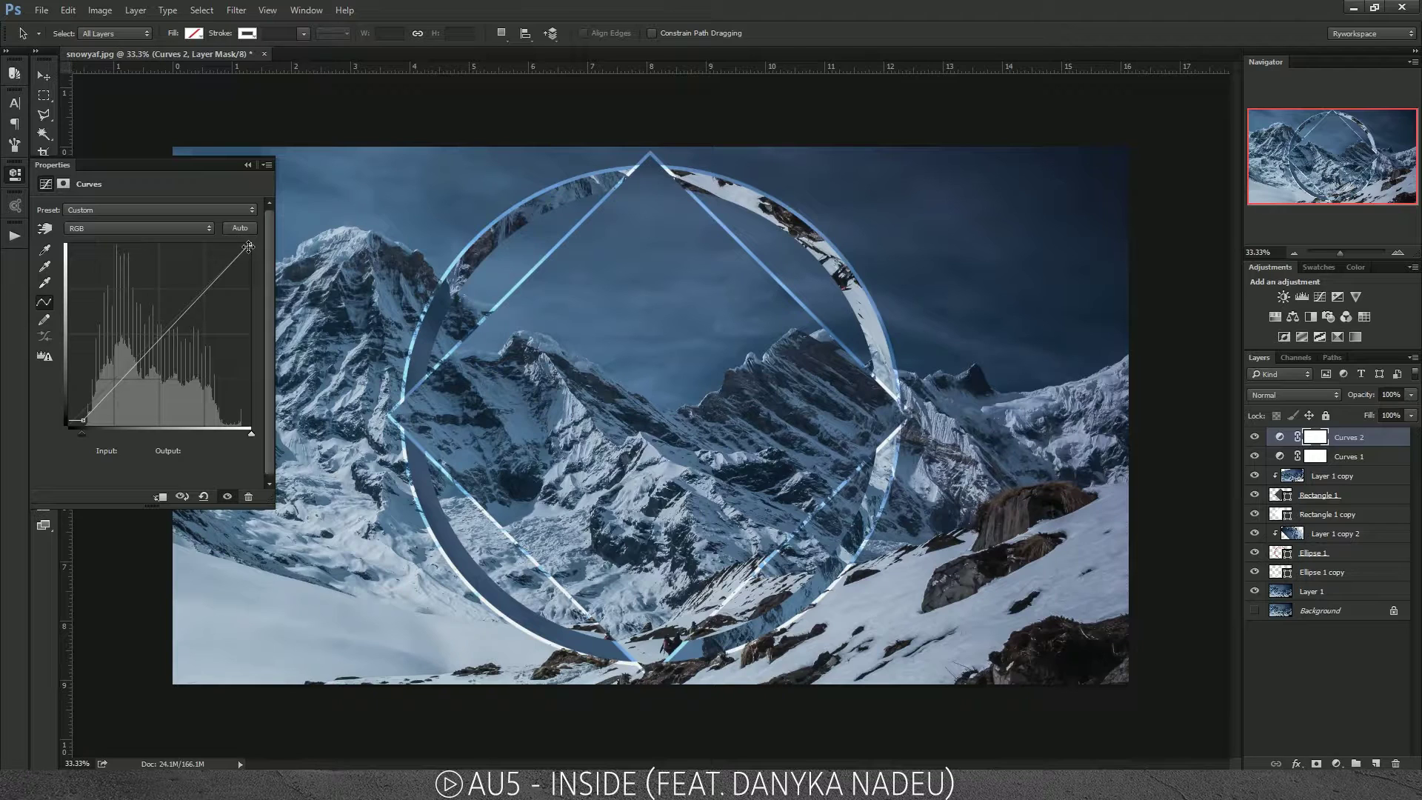
left_click_drag(250, 248, 239, 253)
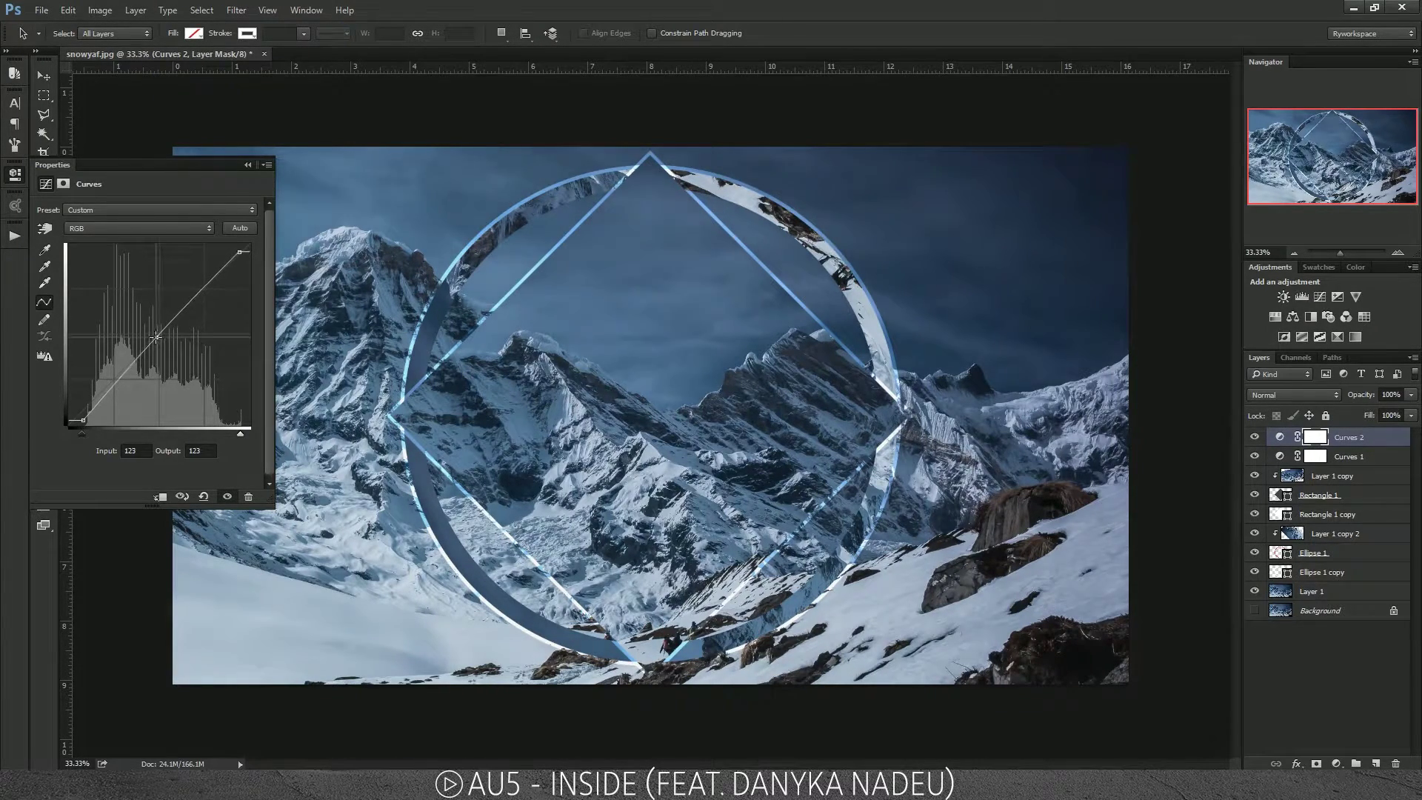
Step: Shape Curves 2 into an S-curve with points at input 112, output 80 and input 171, output 174
left_click(144, 350)
left_click_drag(144, 349, 148, 367)
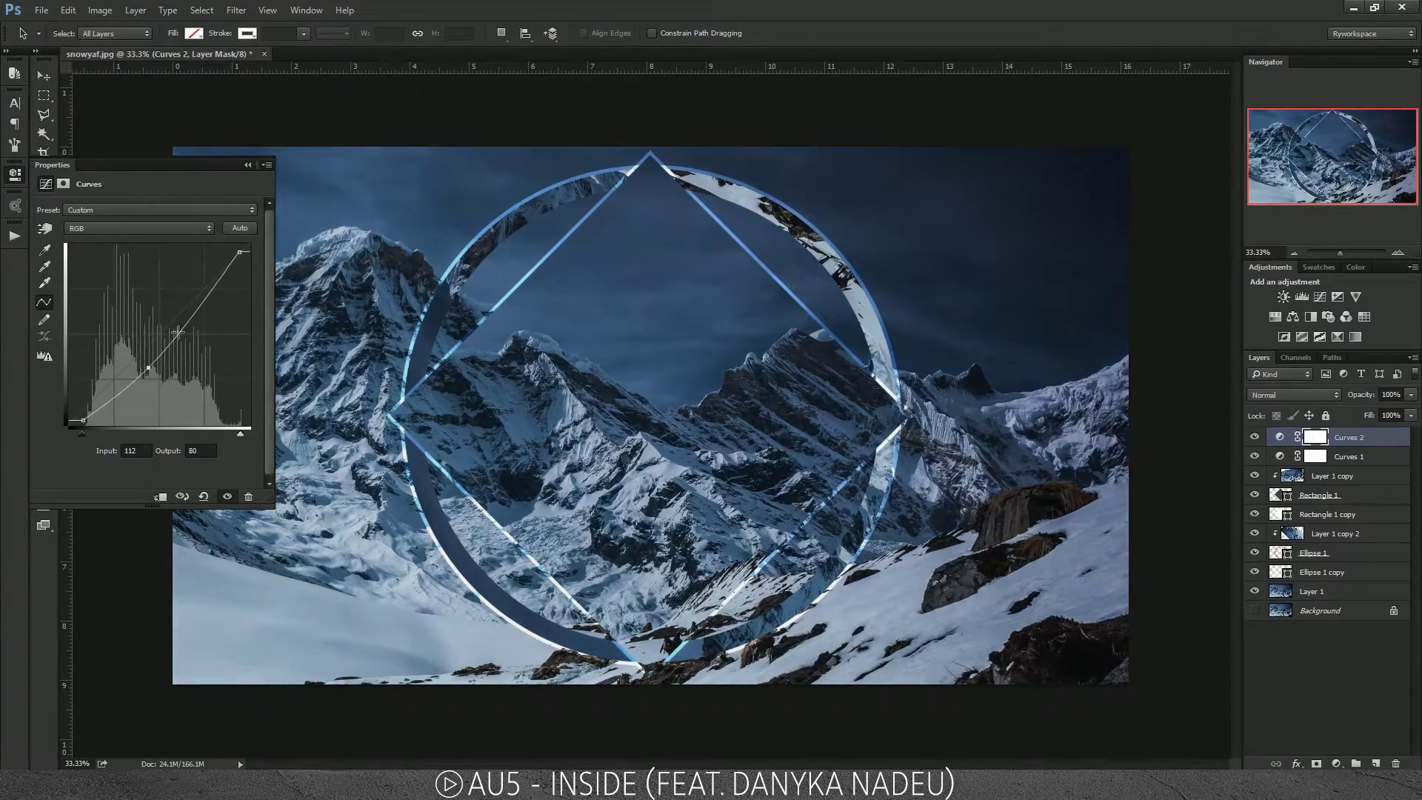
left_click_drag(200, 307, 193, 302)
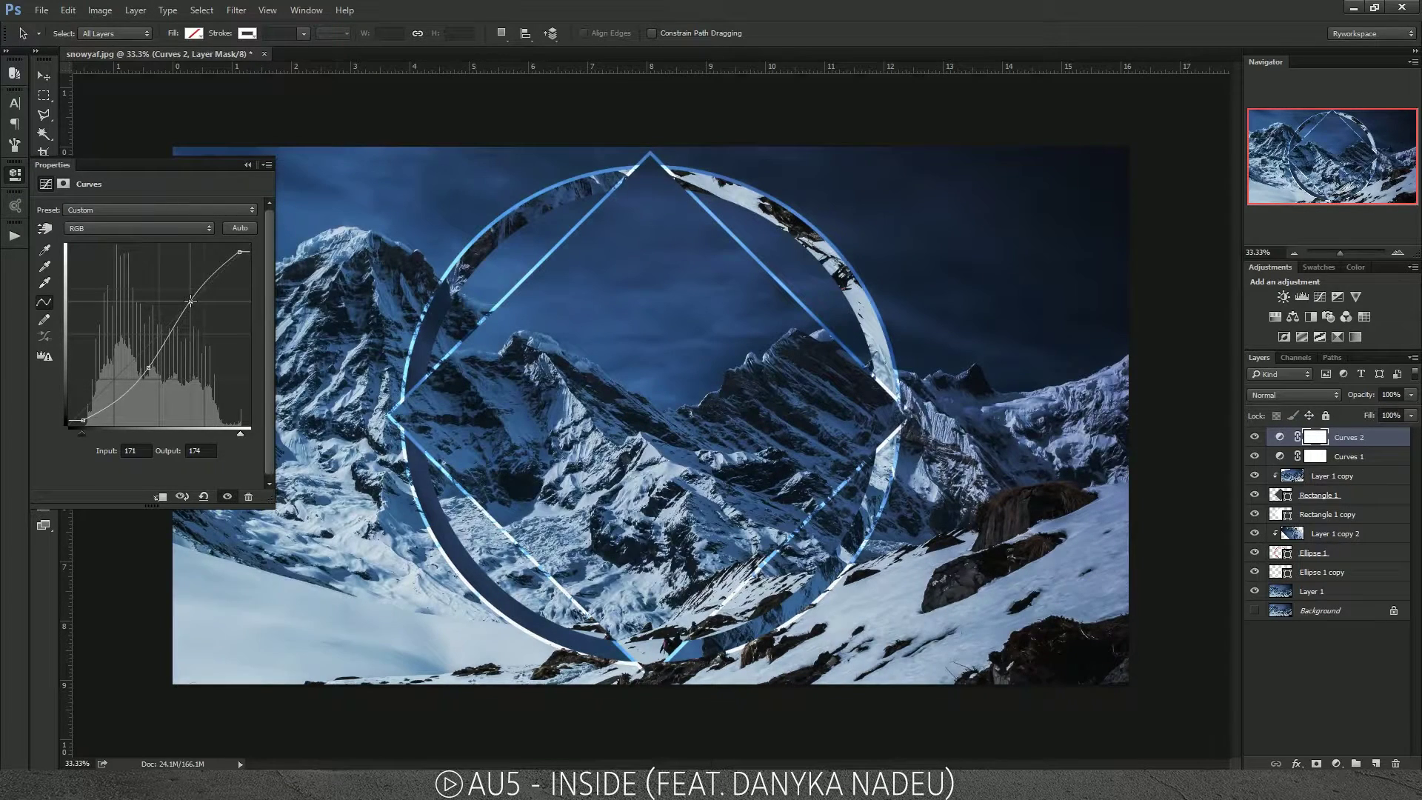
left_click(16, 177)
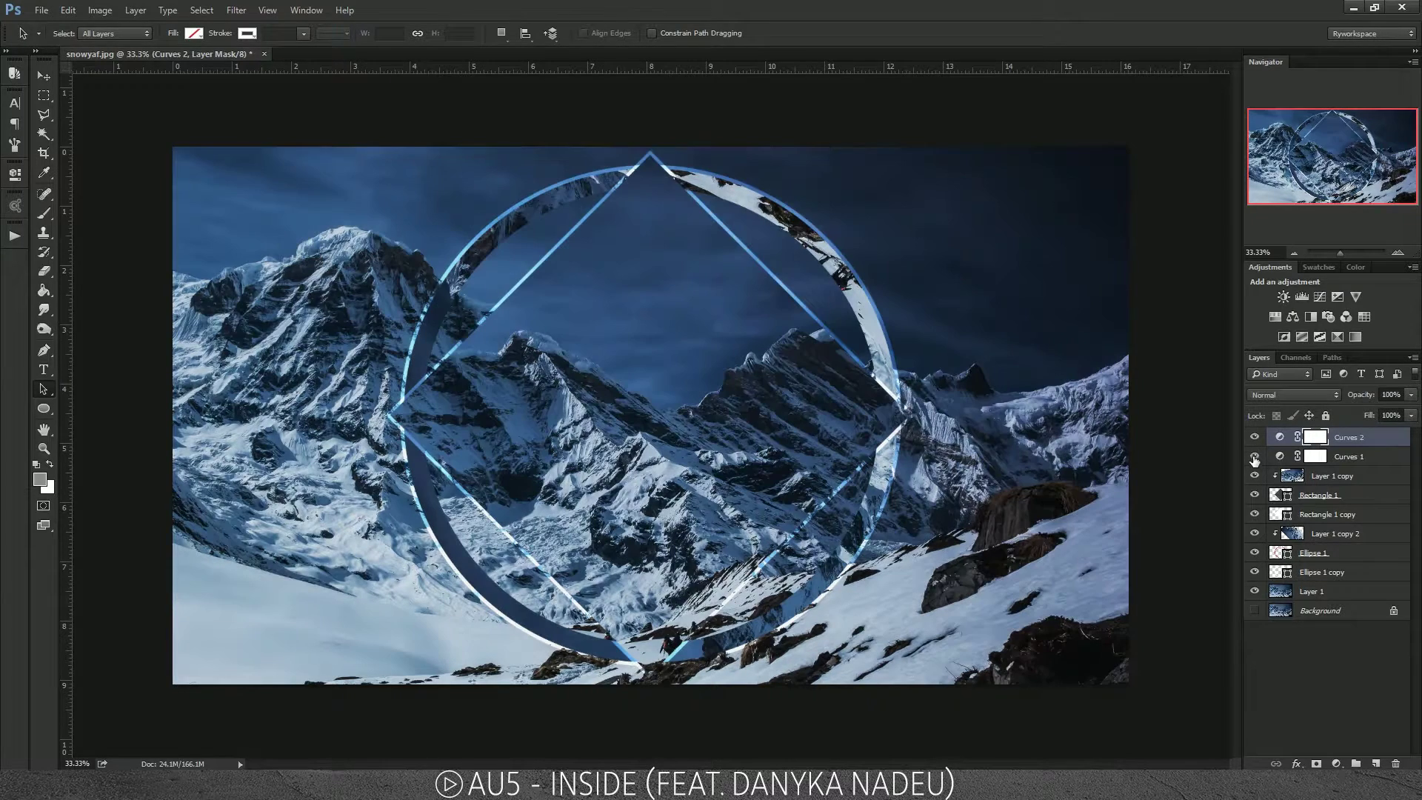
Step: Compare the image with and without the Curves 1 adjustment
left_click(1254, 457)
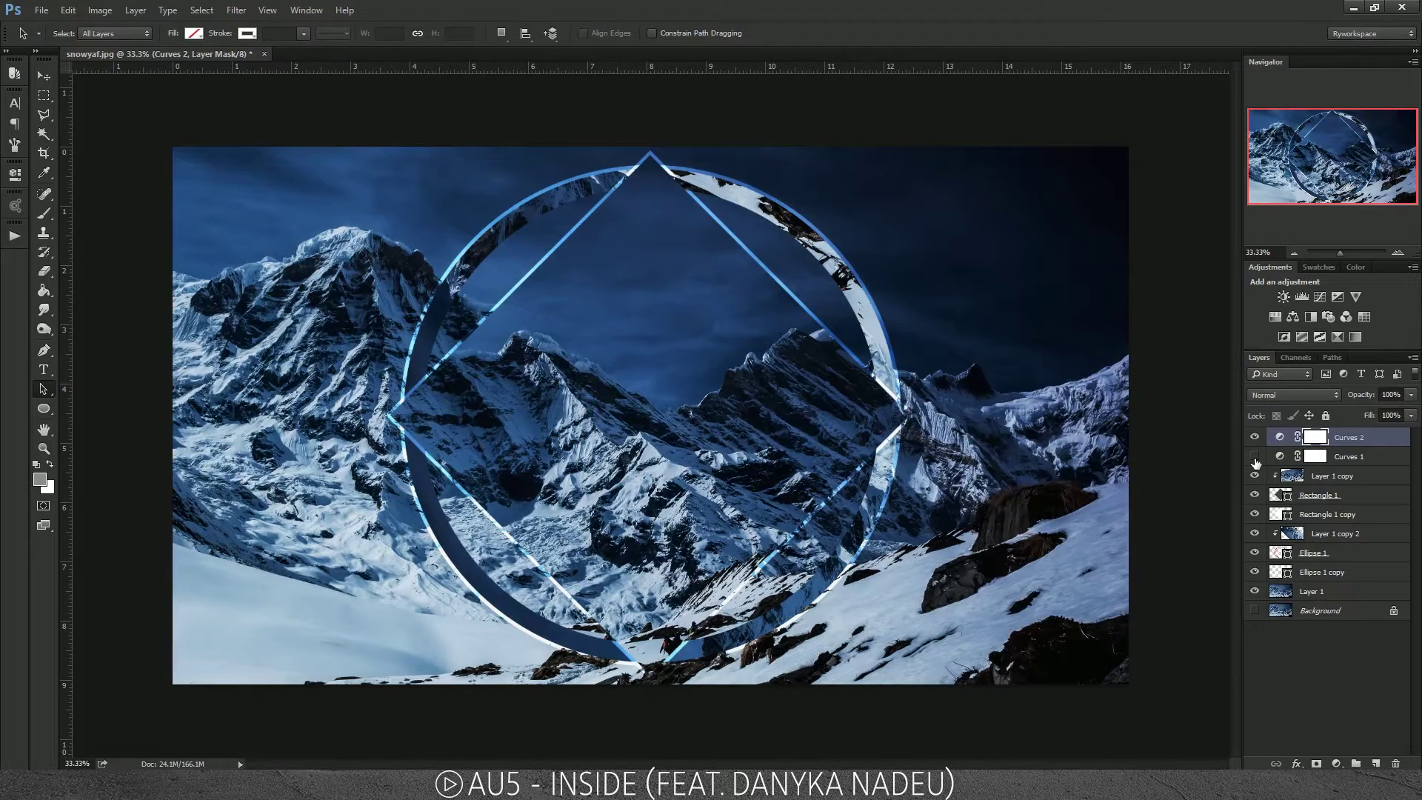
left_click(1254, 457)
left_click(1254, 457)
left_click(1254, 457)
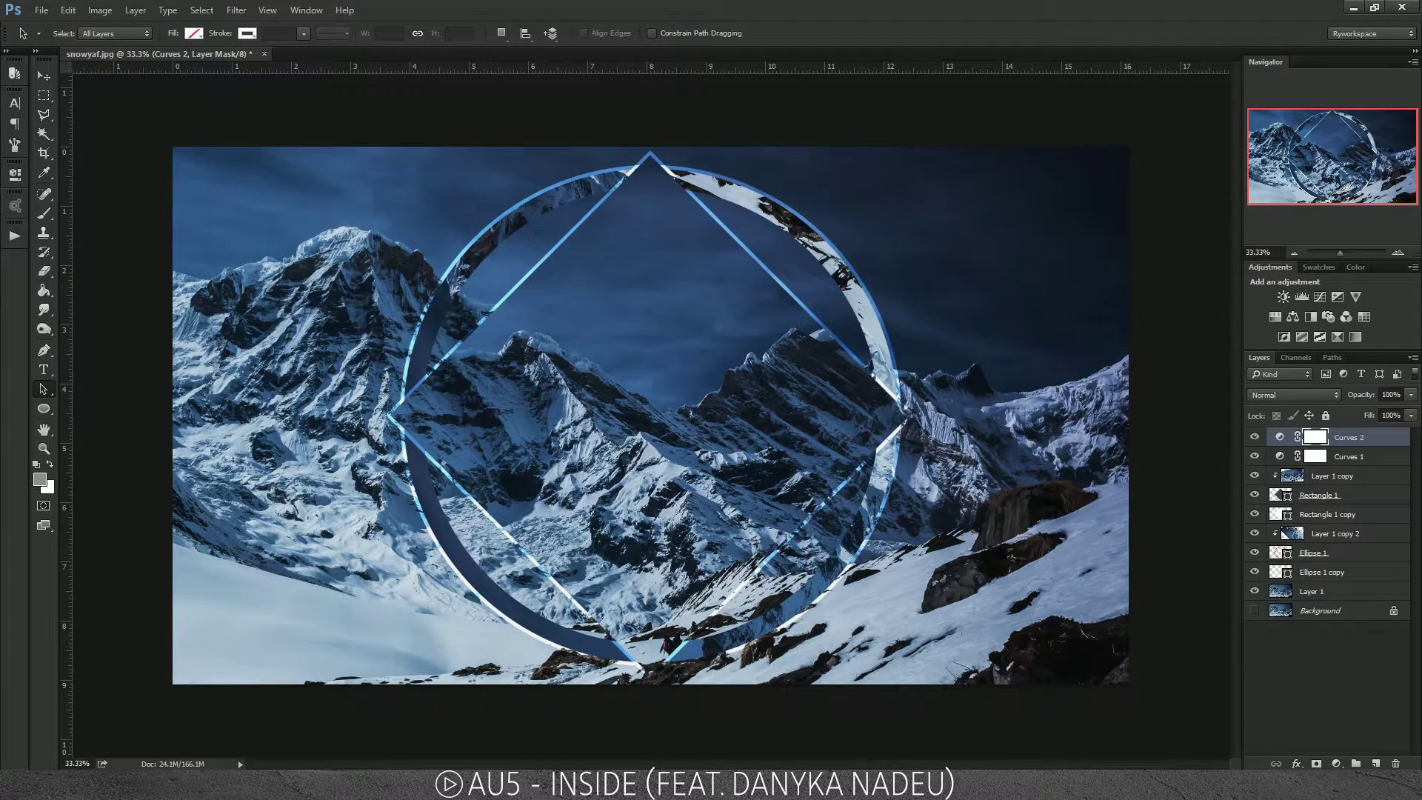
Step: Group the Curves 1 and Curves 2 layers together and compare the image with the group hidden and shown
left_click(1337, 457)
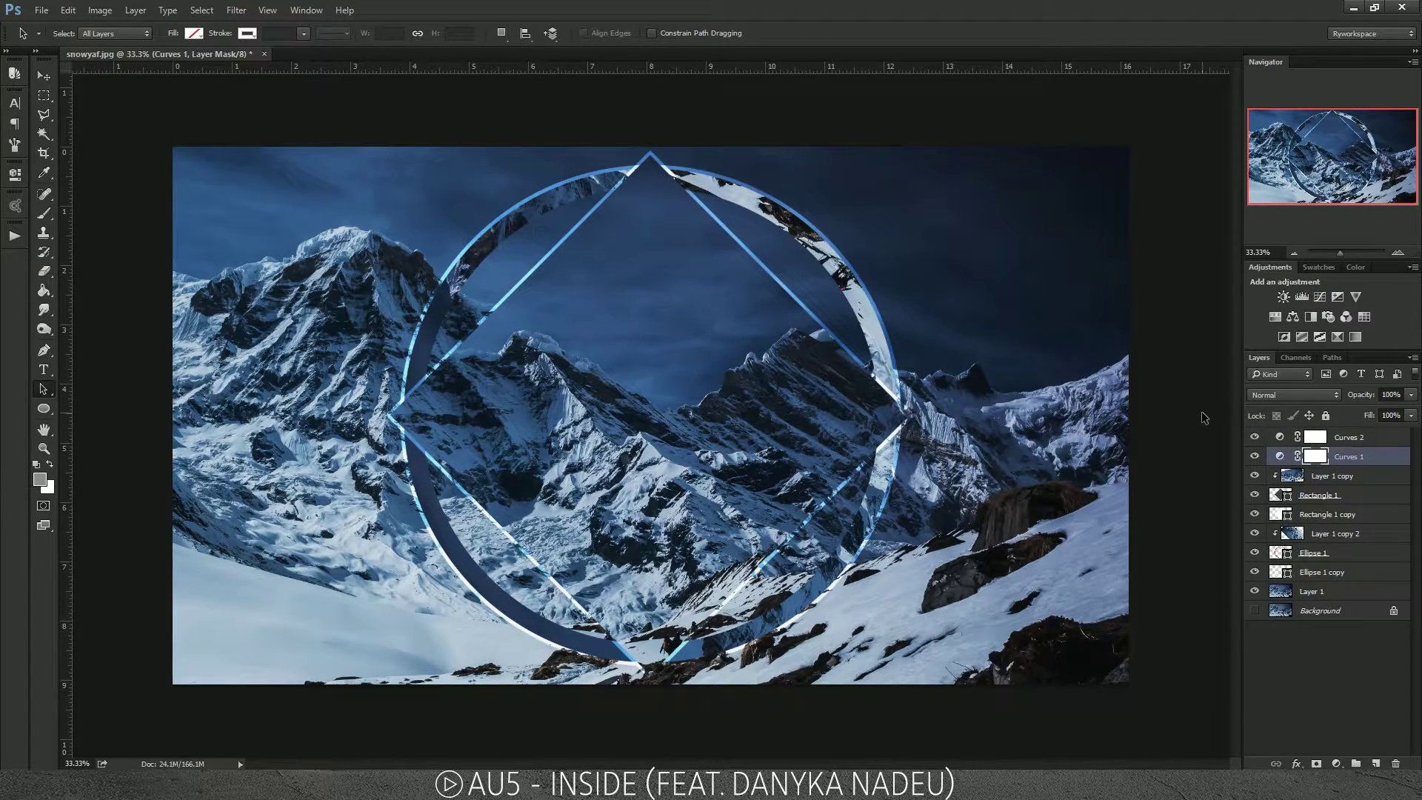
left_click(1255, 457)
left_click(1254, 457)
left_click(1370, 443, "shift")
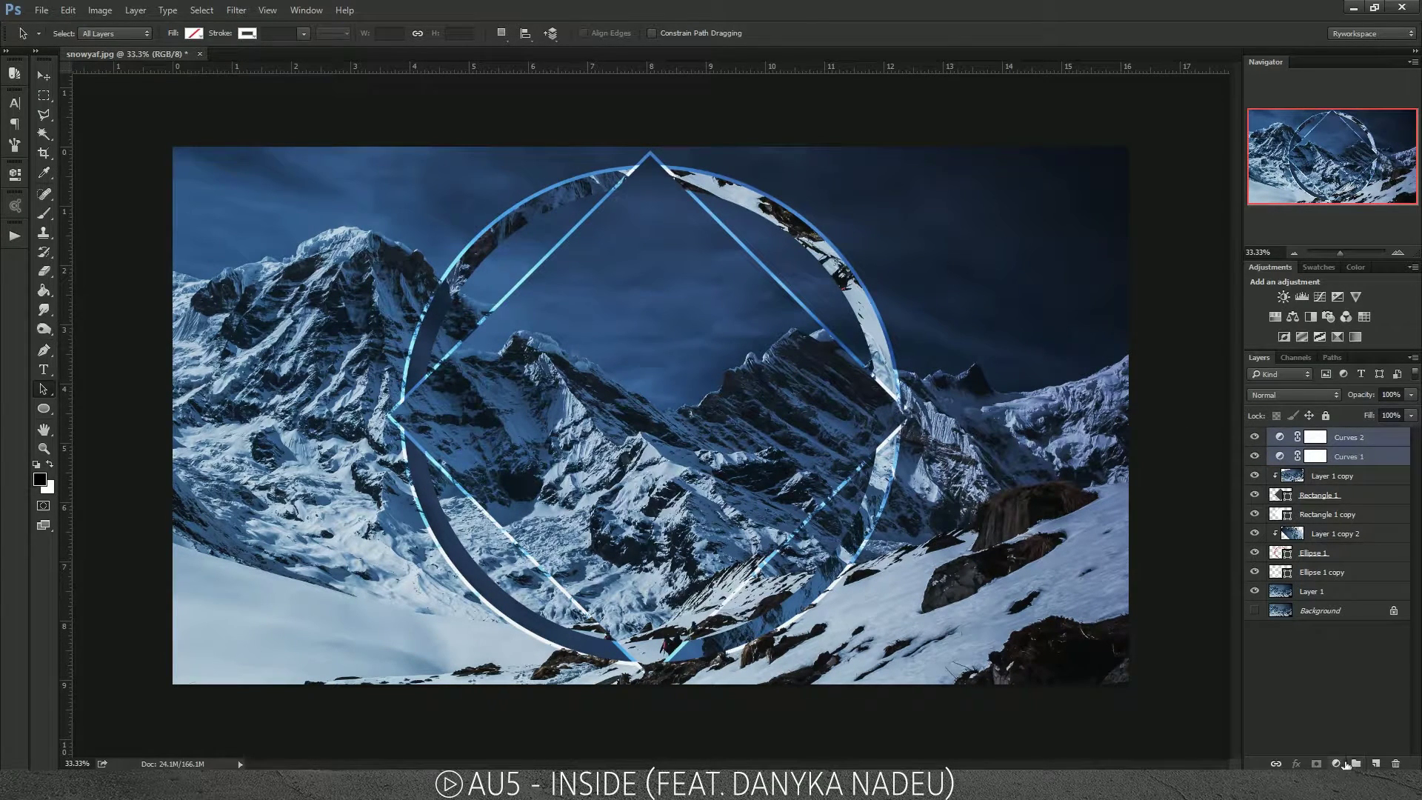
key("ctrl+g")
left_click(1255, 437)
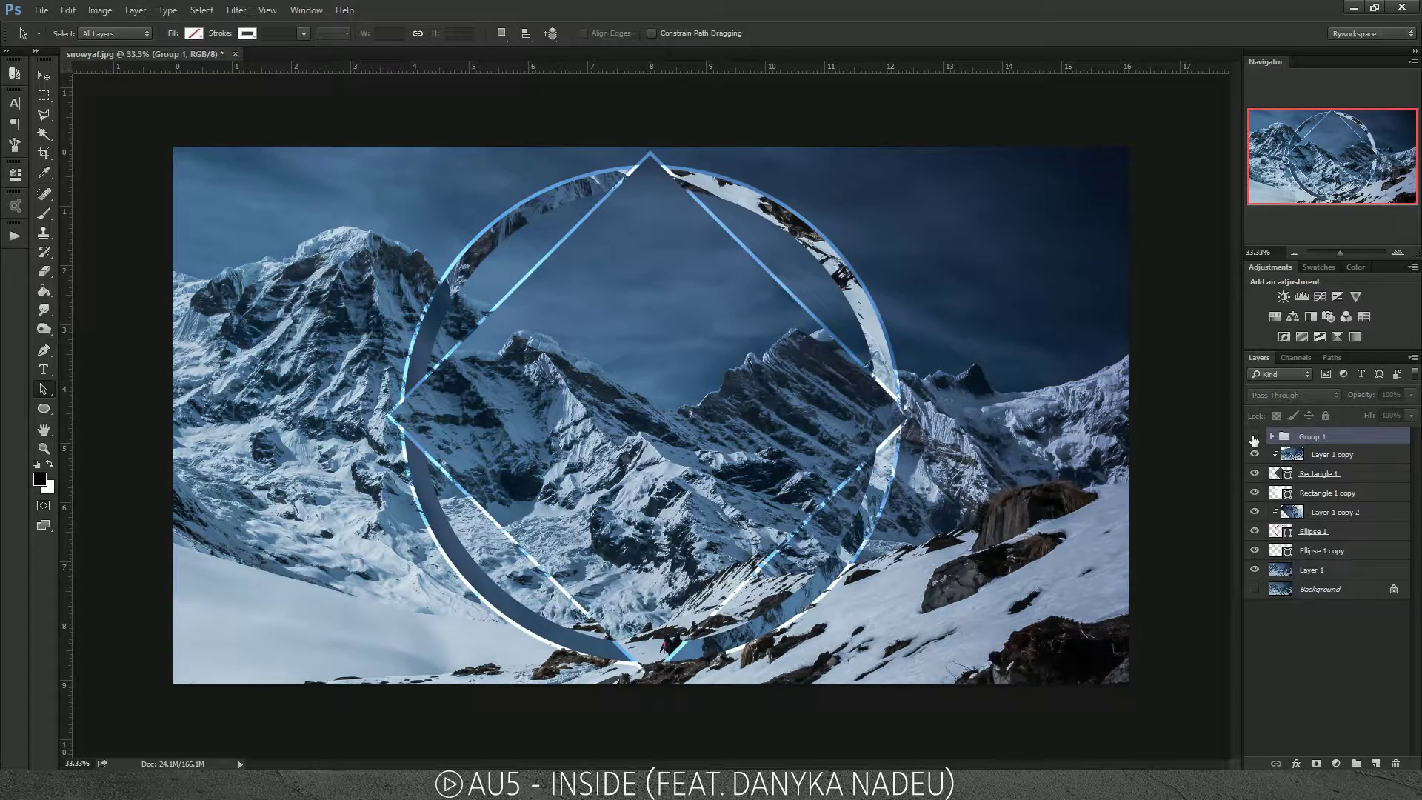
left_click(1255, 437)
left_click(1254, 437)
left_click(1254, 437)
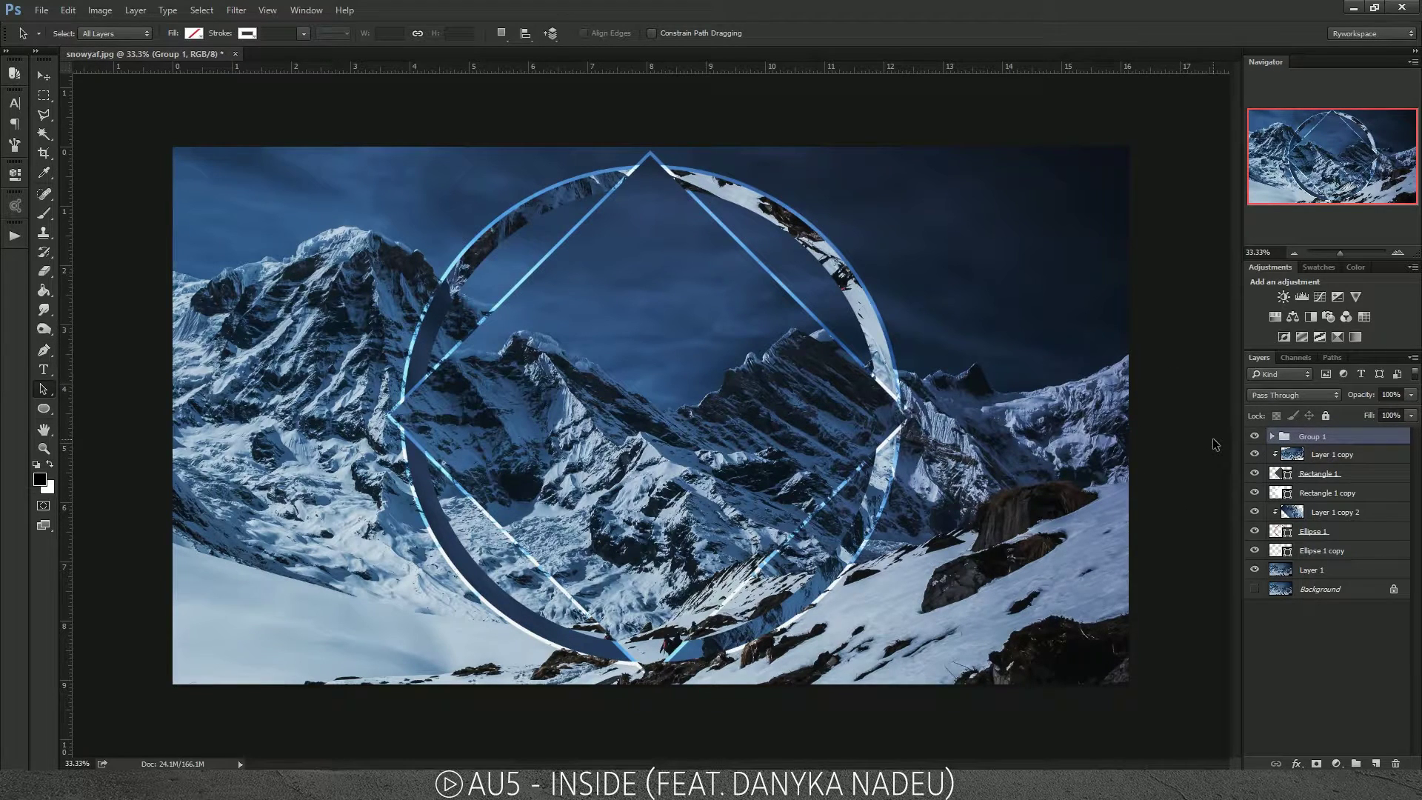
Step: Hide the group of Curves layers and set the blend mode of Rectangle 1 copy to Normal
left_click(1252, 437)
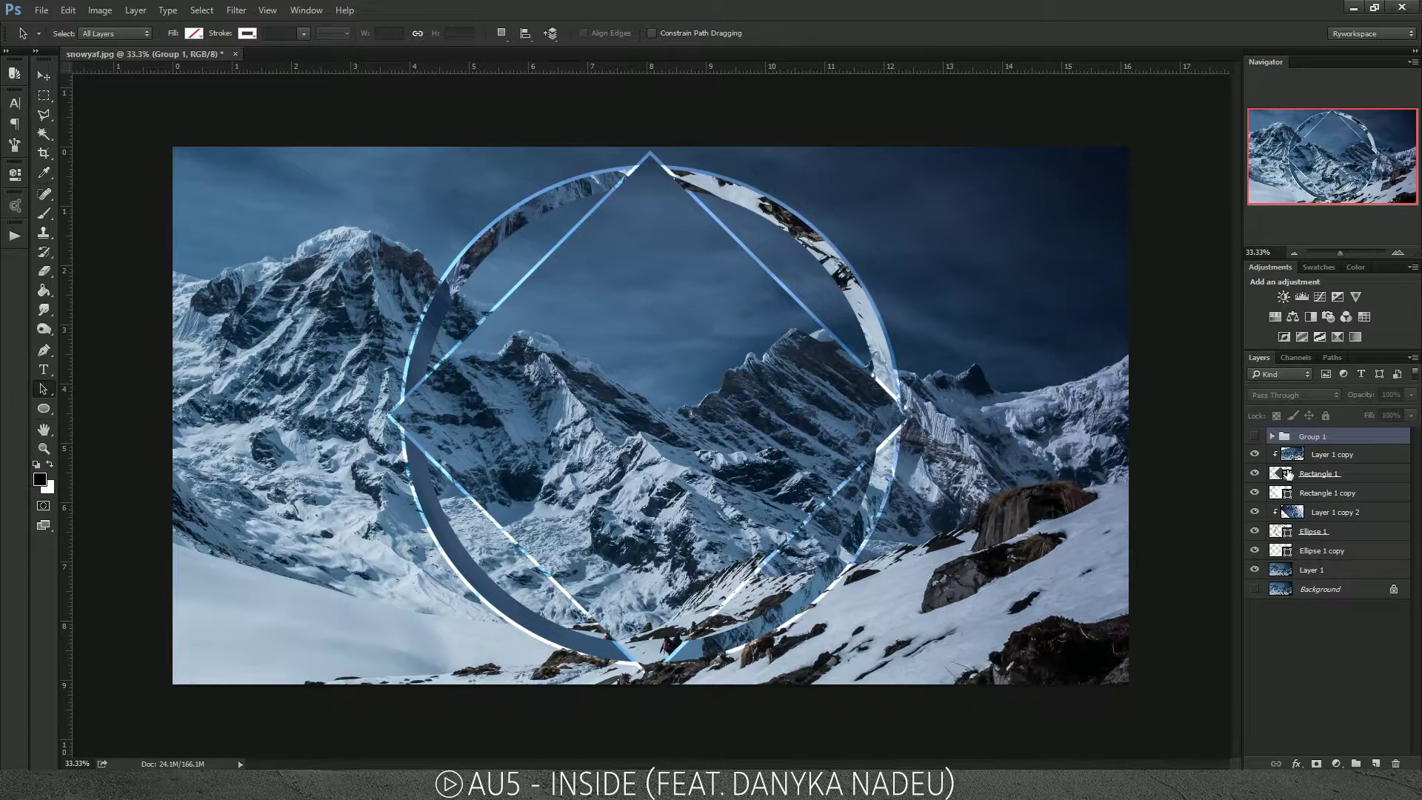
left_click(1307, 492)
left_click(1295, 396)
left_click(1288, 461)
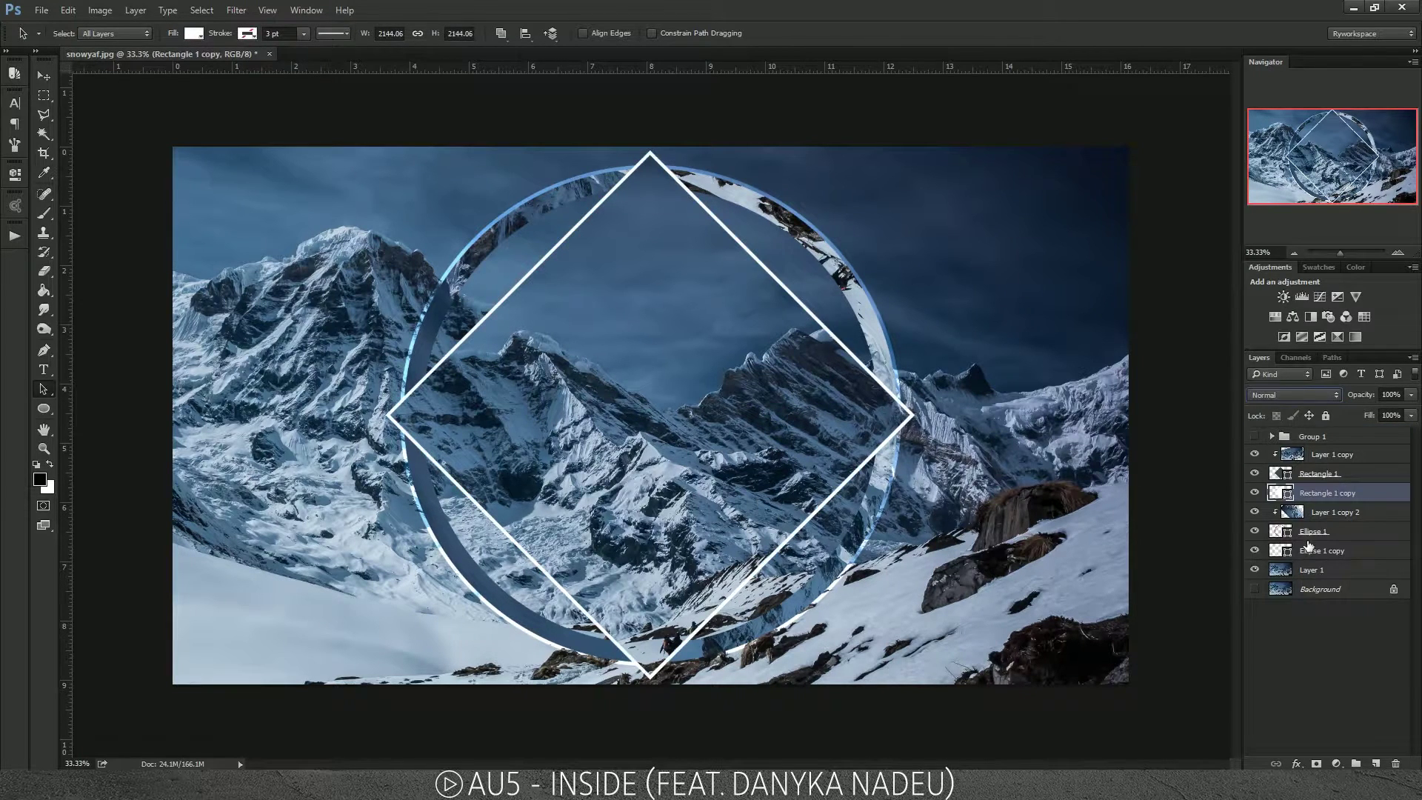
Step: Set the blend mode of Ellipse 1 copy to Normal and show the group of Curves layers again
left_click(1319, 551)
left_click(1296, 395)
left_click(1289, 540)
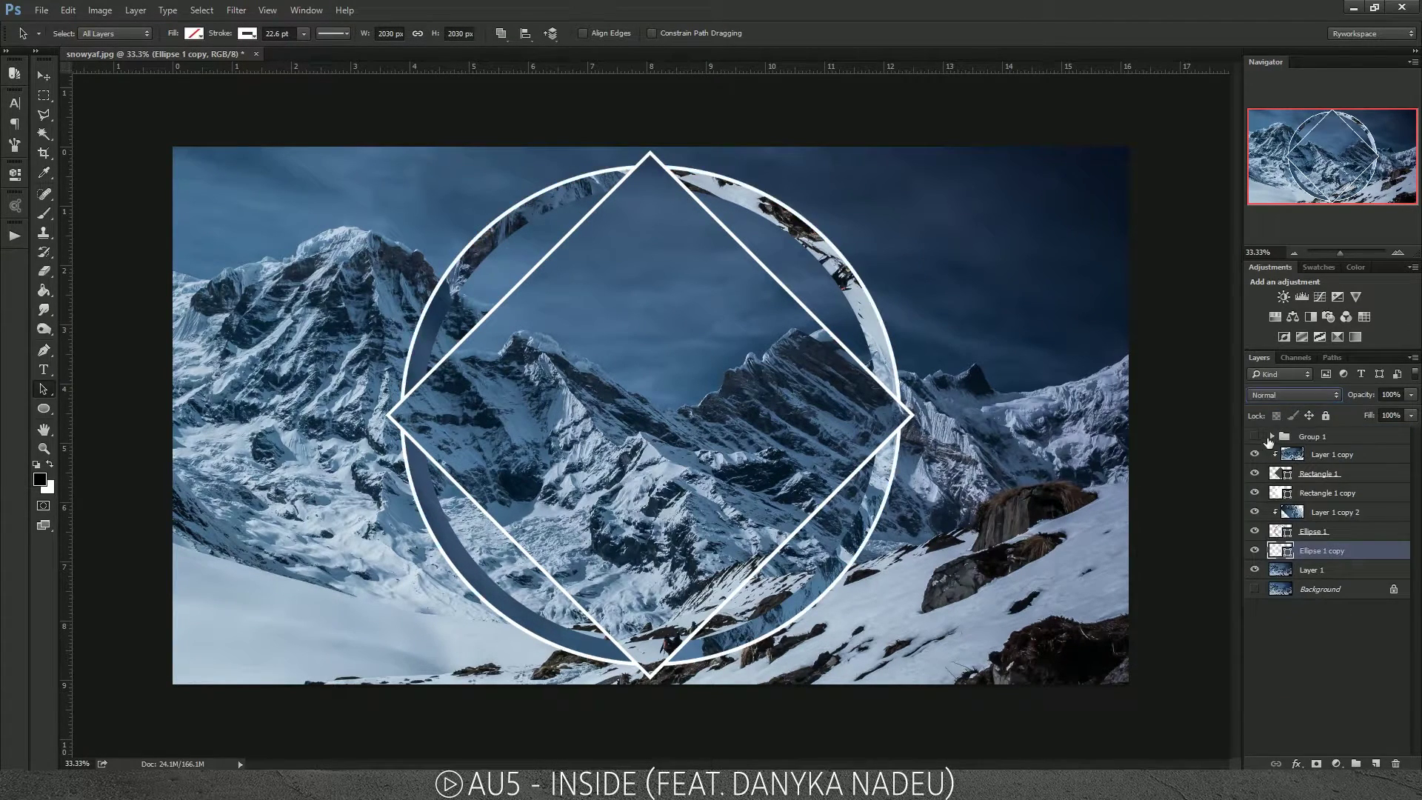
left_click(1307, 437)
left_click(1254, 436)
left_click(1174, 378)
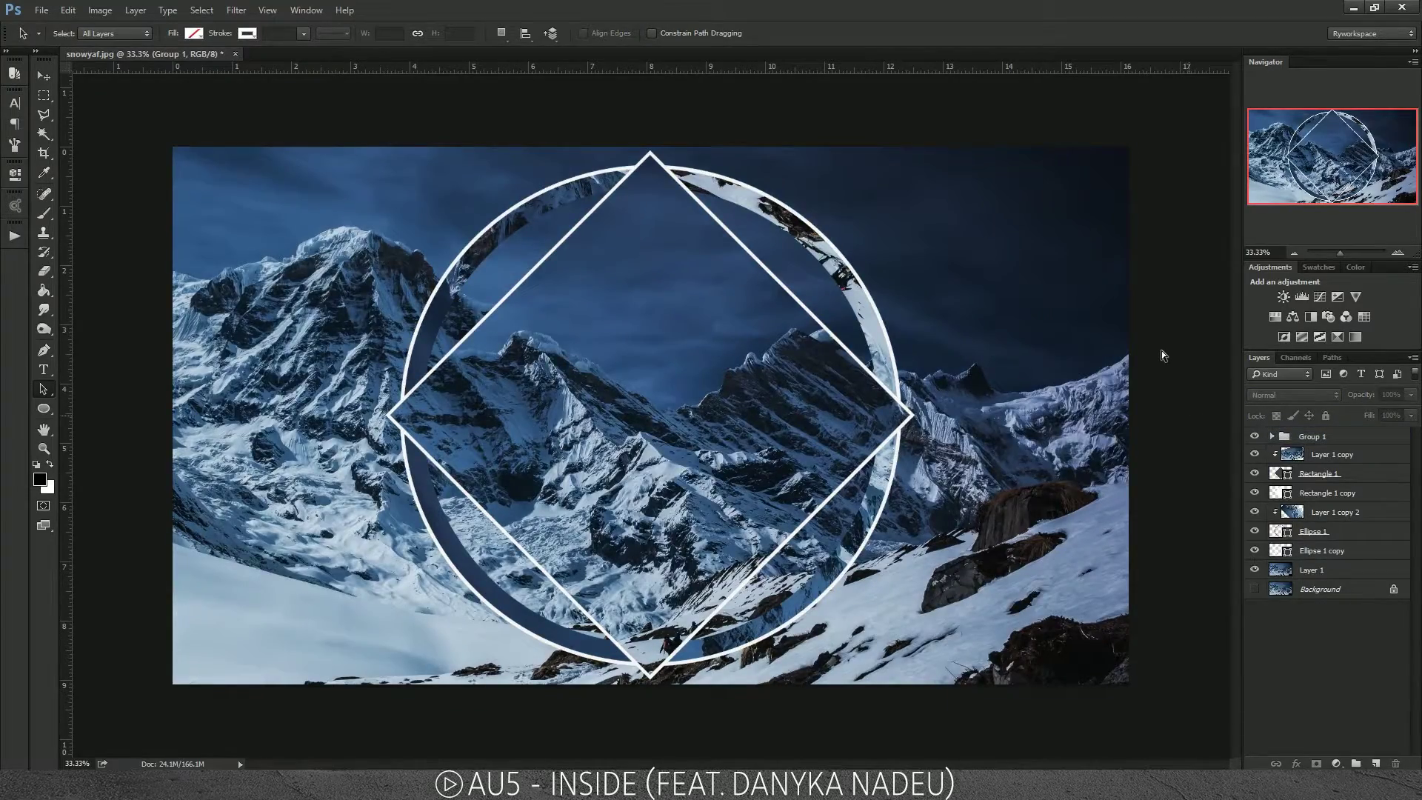
Step: Examine the white diamond and circle borders up close and in the whole composition
key("ctrl+minus")
key("ctrl+plus")
key("ctrl+plus")
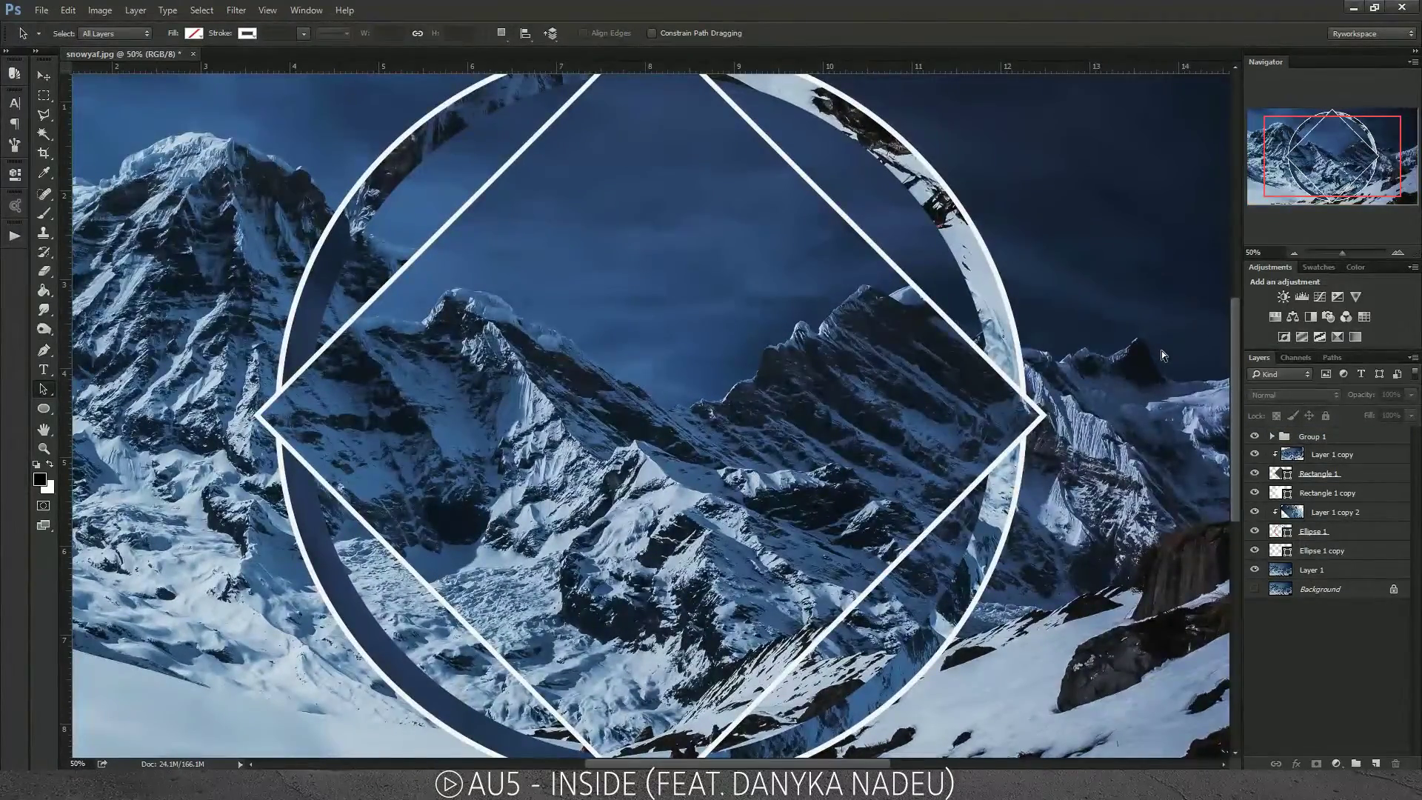
key("ctrl+minus")
key("ctrl+minus")
key("ctrl+plus")
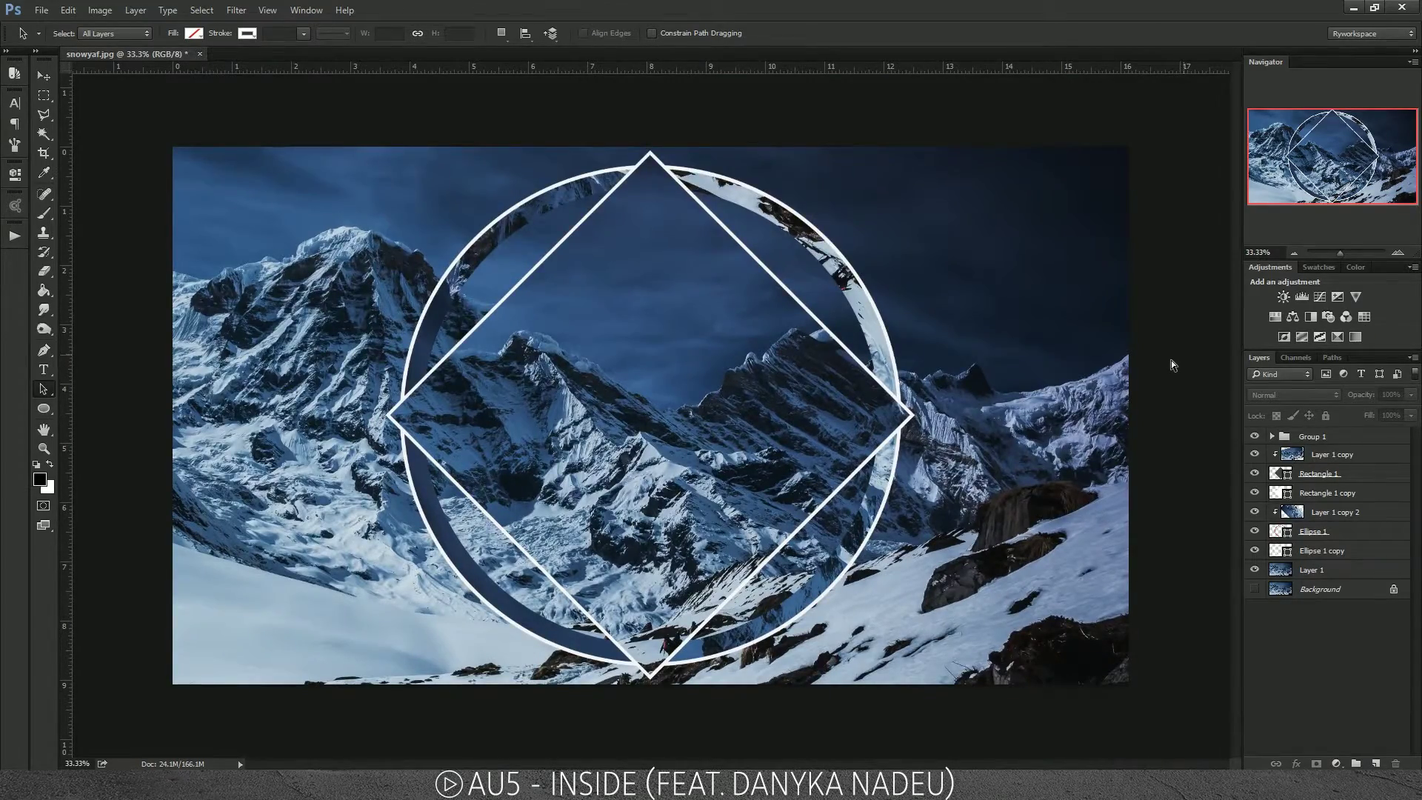
key("ctrl+minus")
key("ctrl+plus")
Step: Group all layers above Background, from Group 1 down to Layer 1, and rename the new group 1
left_click(1317, 438)
left_click(1314, 576, "shift")
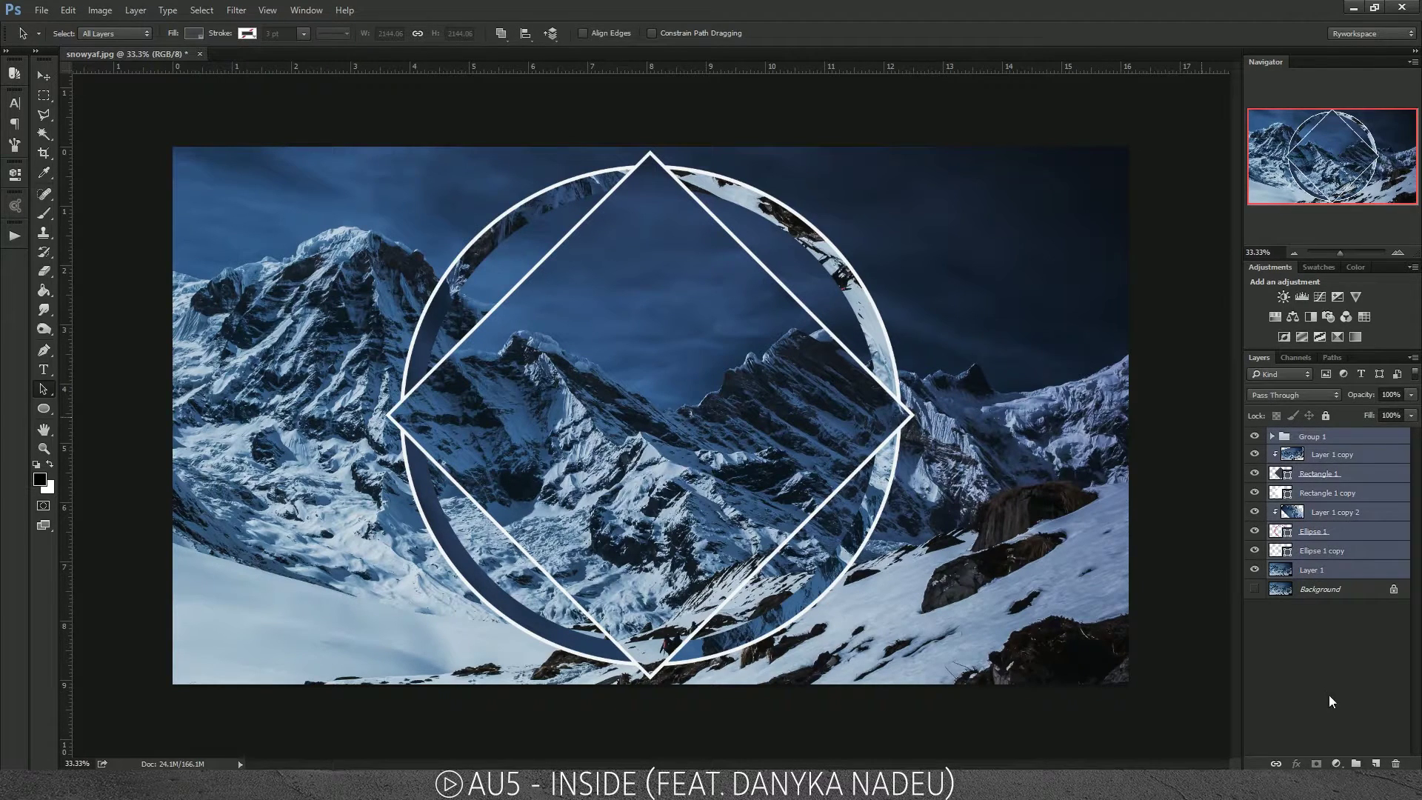
left_click(1358, 763)
double_click(1296, 440)
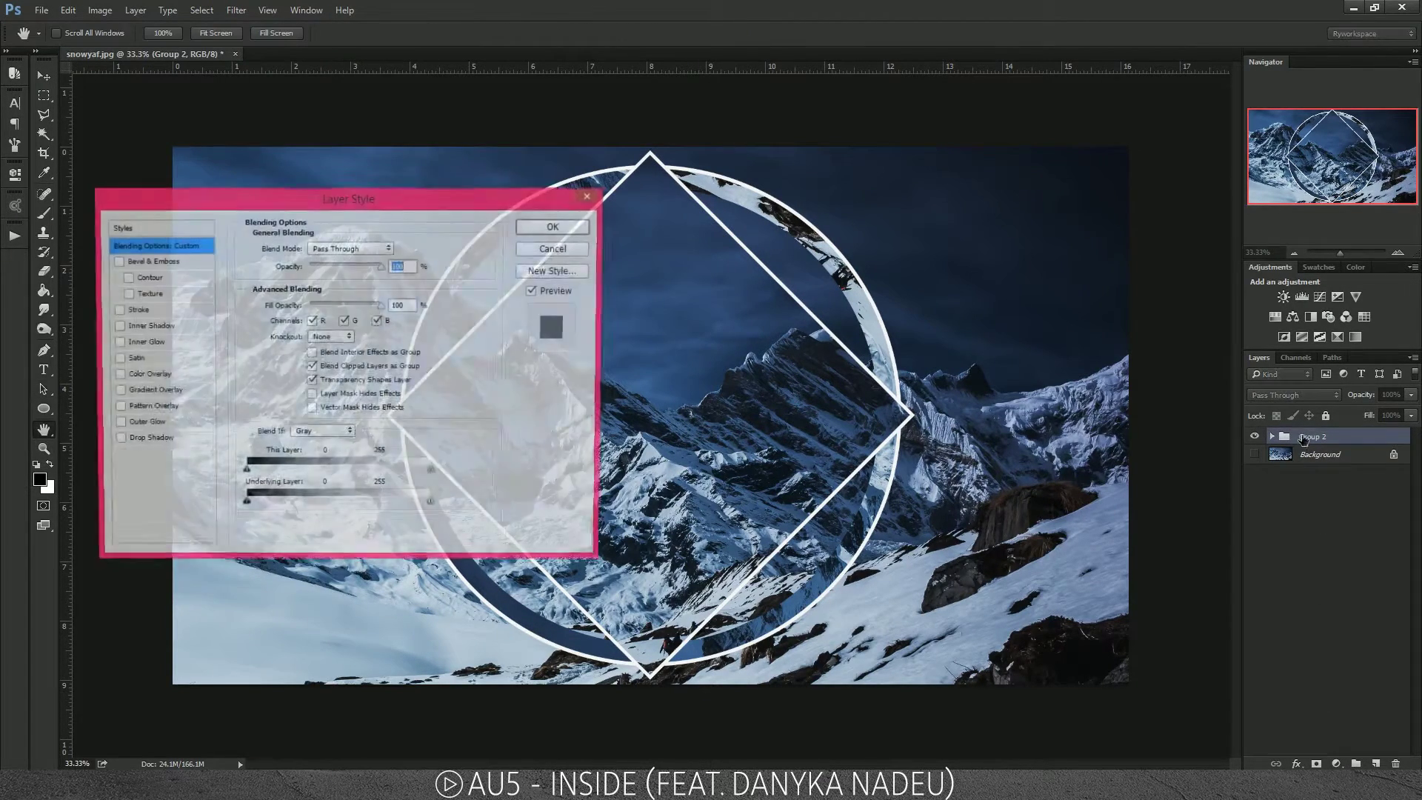
key("Escape")
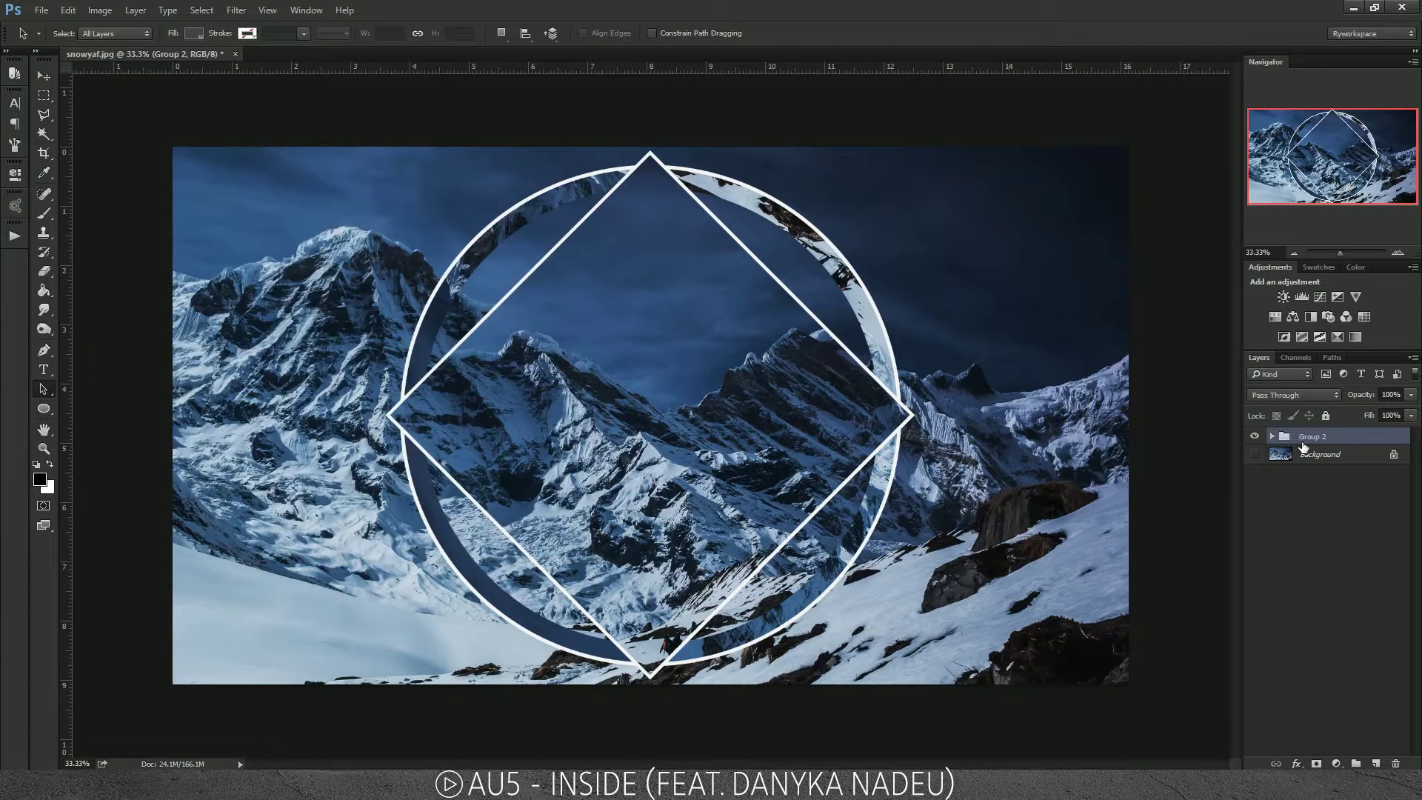
double_click(1307, 437)
type("1")
key("Return")
Step: Save the document in Photoshop format as Polyscape Tutorial 2015 in the MadeByRyPSD folder inside Creations
key("ctrl+shift+s")
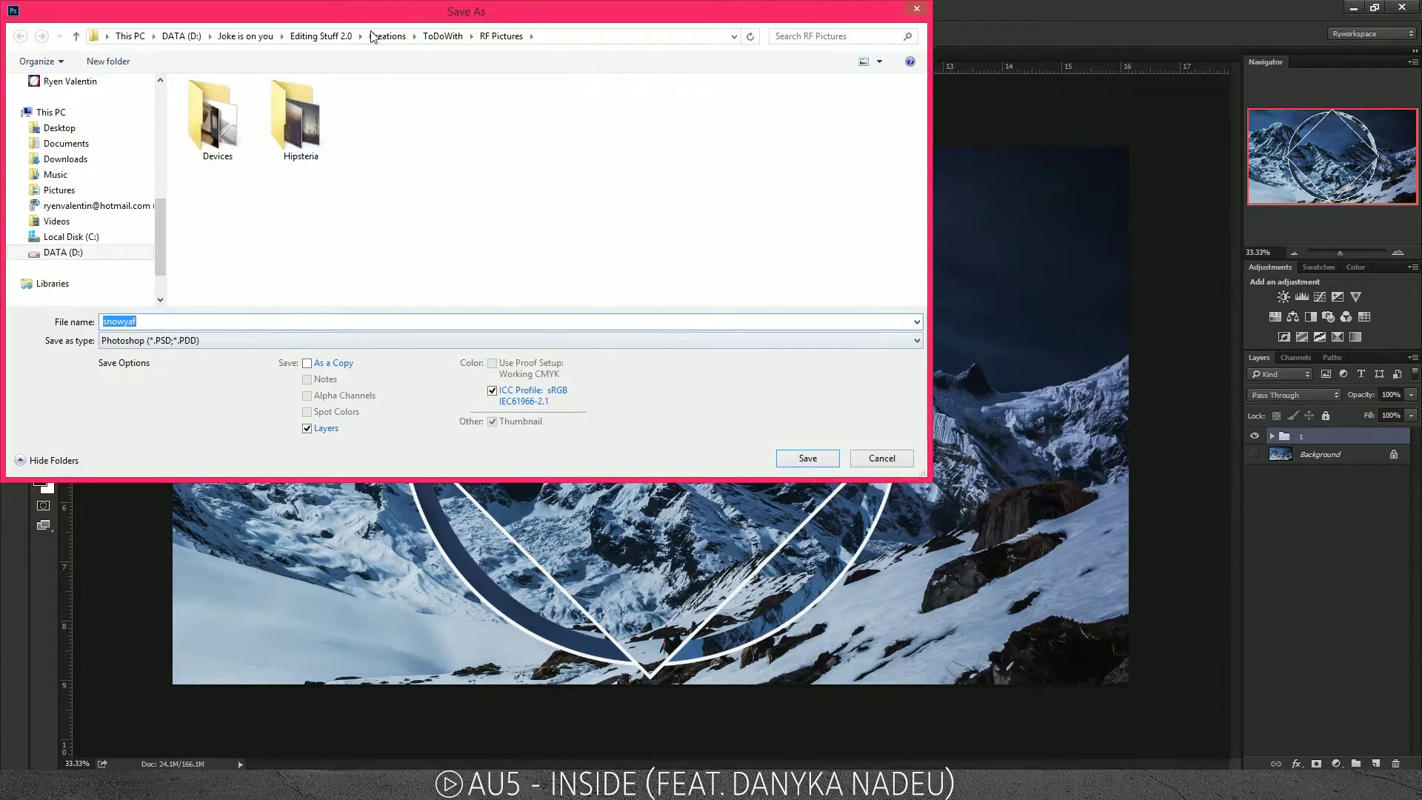
left_click(321, 36)
left_click(297, 235)
scroll(300, 237, "down", 1)
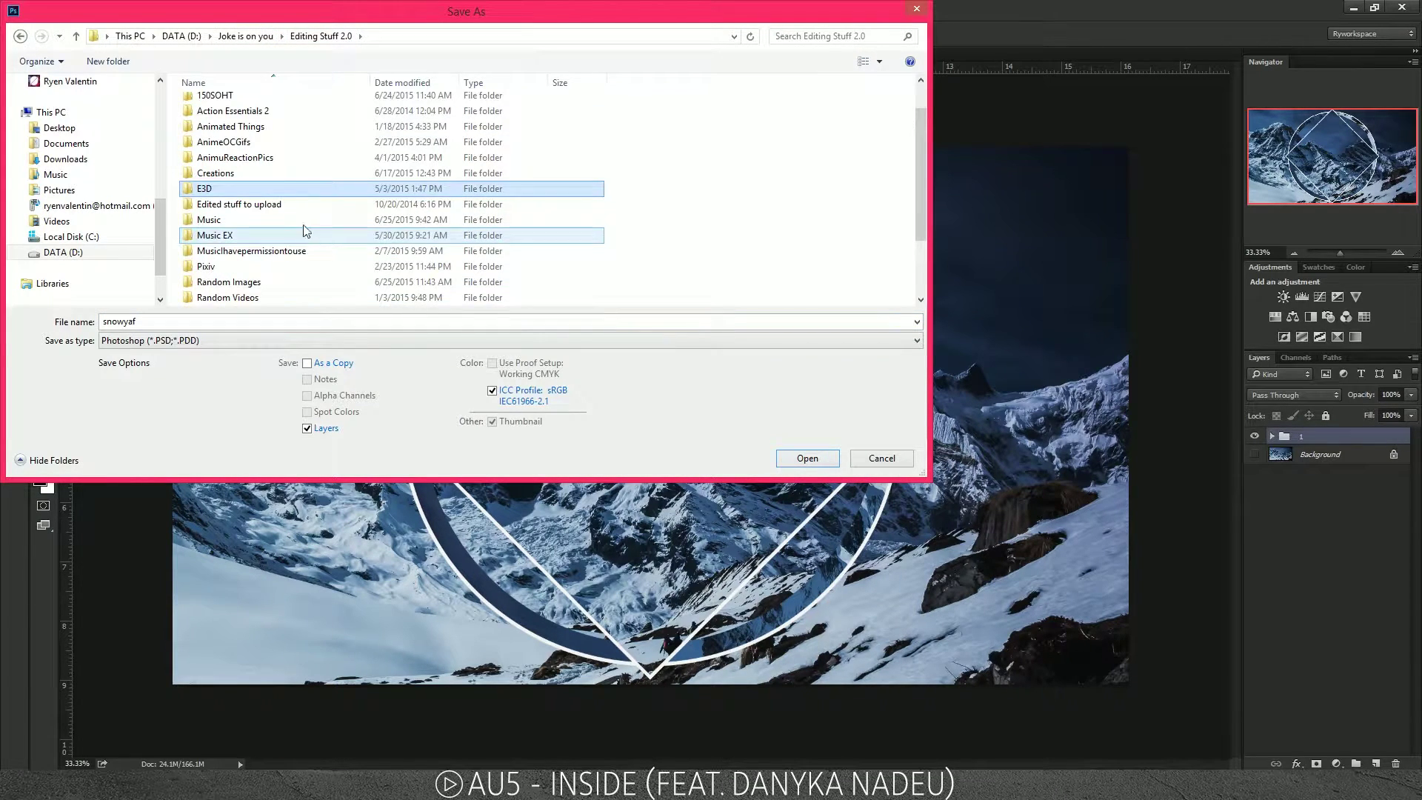
double_click(297, 176)
double_click(378, 215)
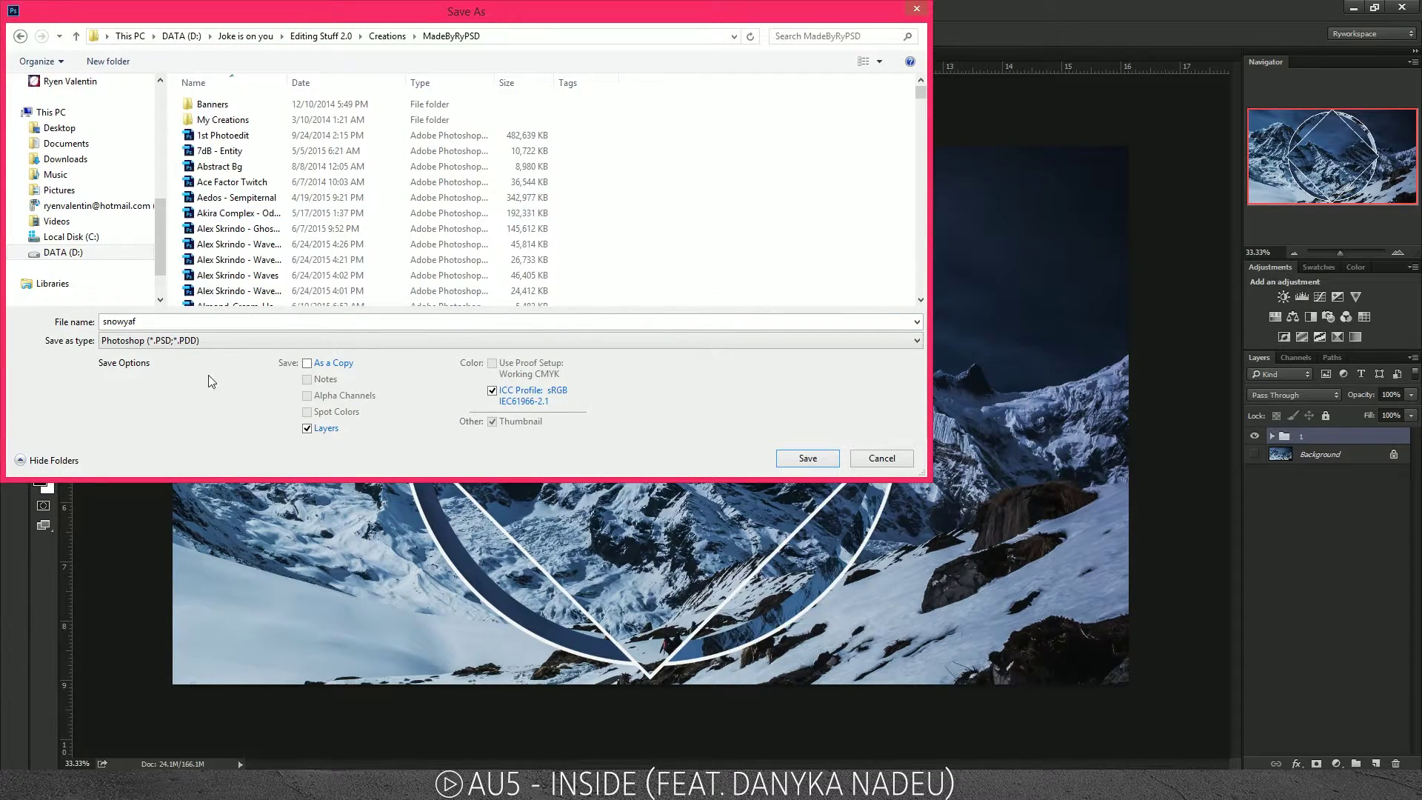
double_click(252, 323)
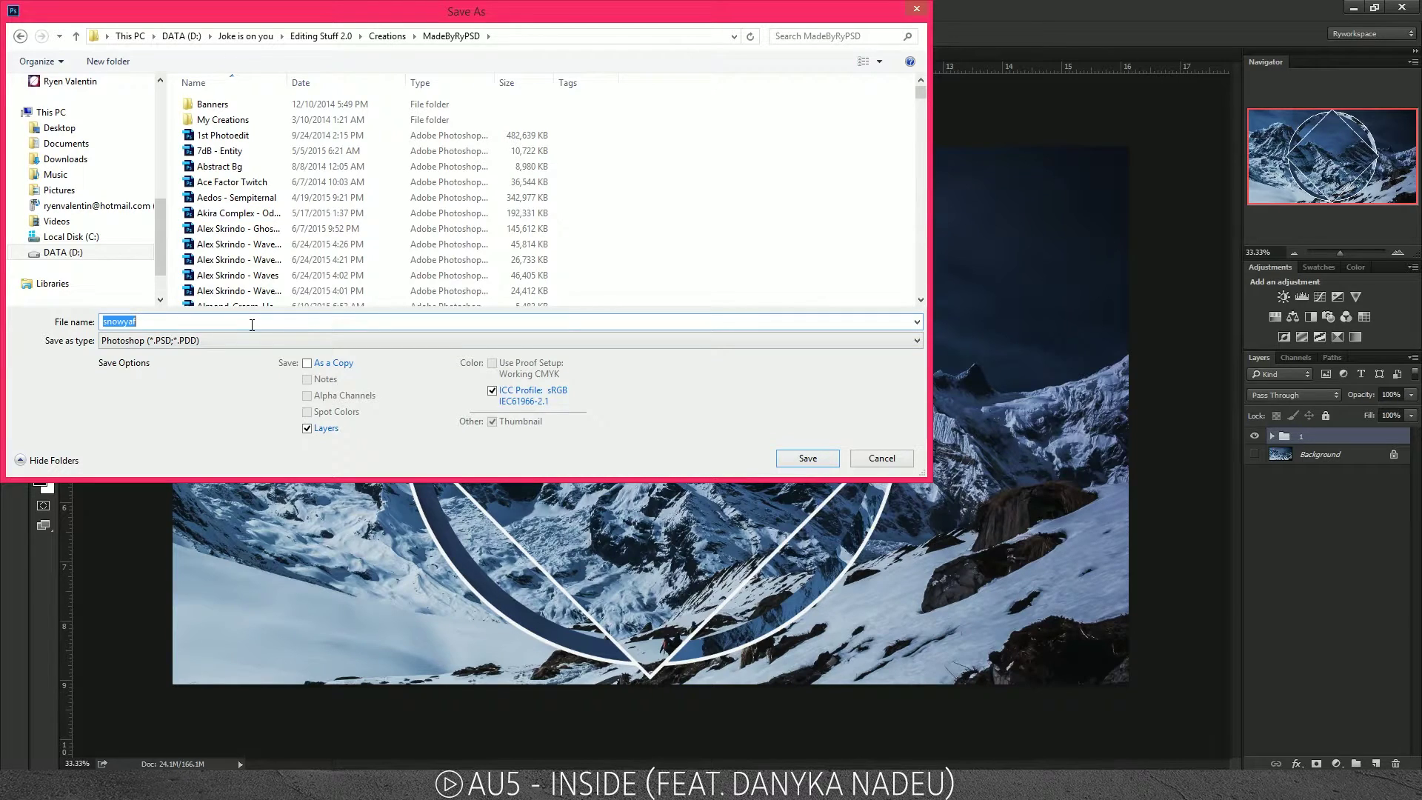
type("Polyscape Tutorial 2015")
key("Return")
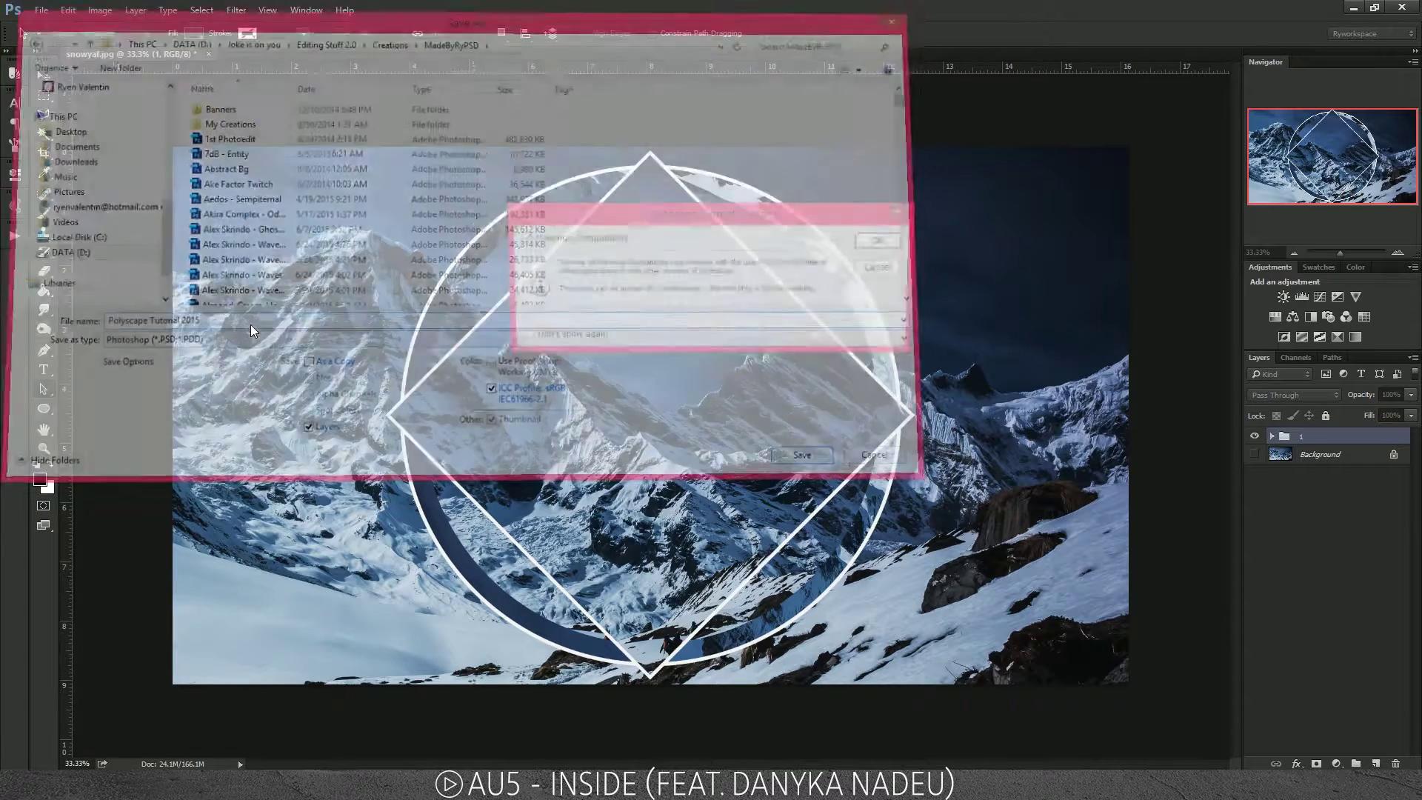
key("Return")
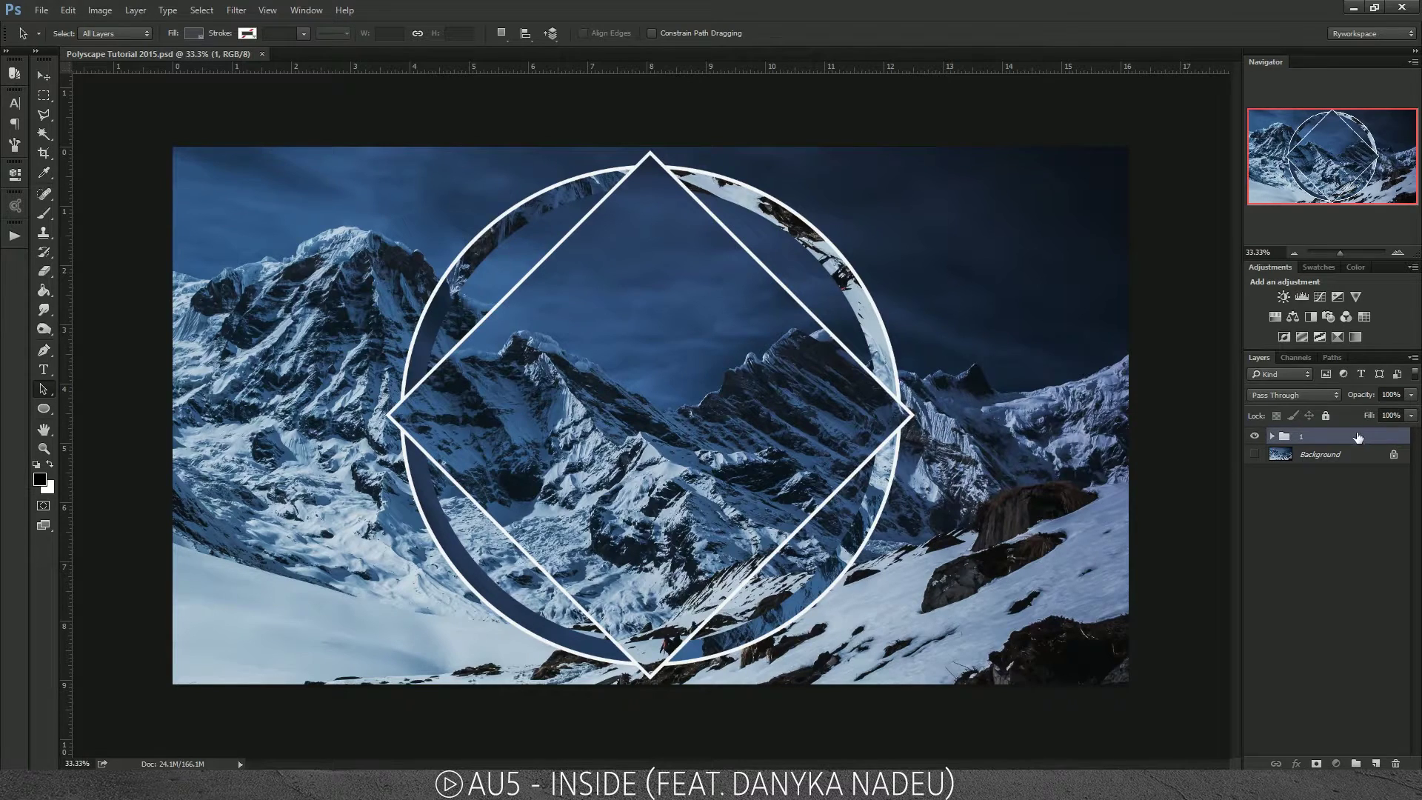
Step: Duplicate group 1 with the original hidden, and delete Layer 1 copy 2, Ellipse 1 and Ellipse 1 copy from the duplicate
left_click_drag(1372, 437, 1376, 763)
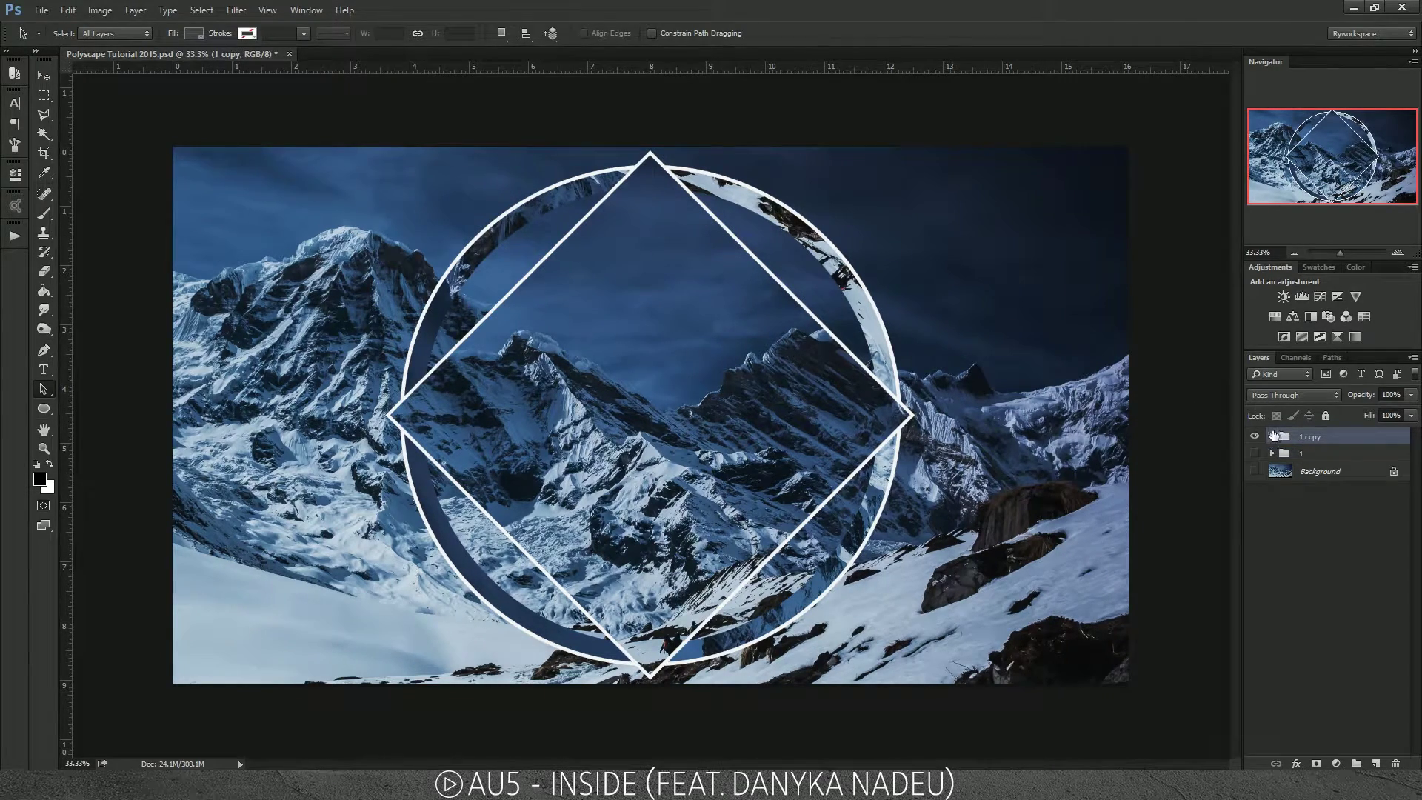
left_click(1272, 437)
left_click(1325, 557)
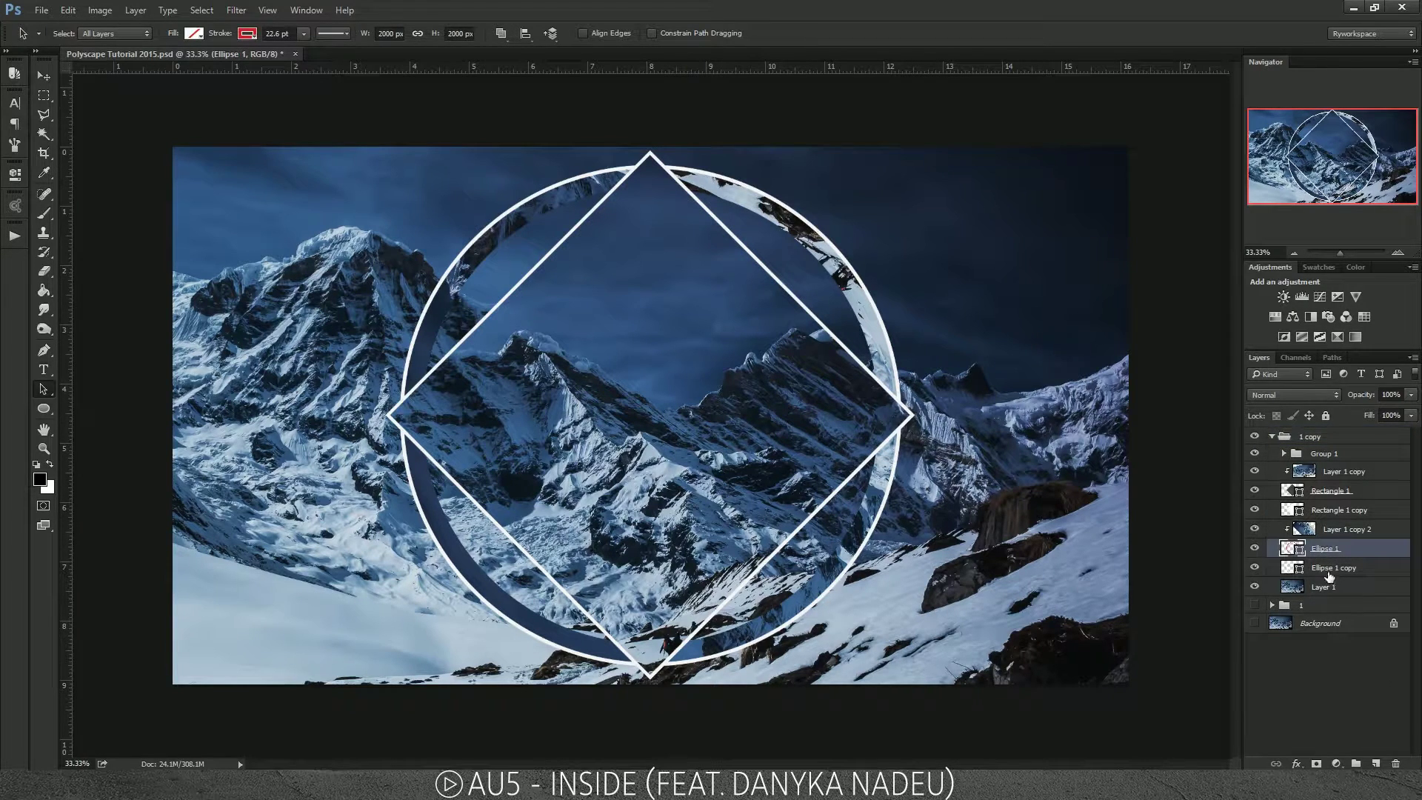
left_click(1326, 575, "shift")
key("ctrl+e")
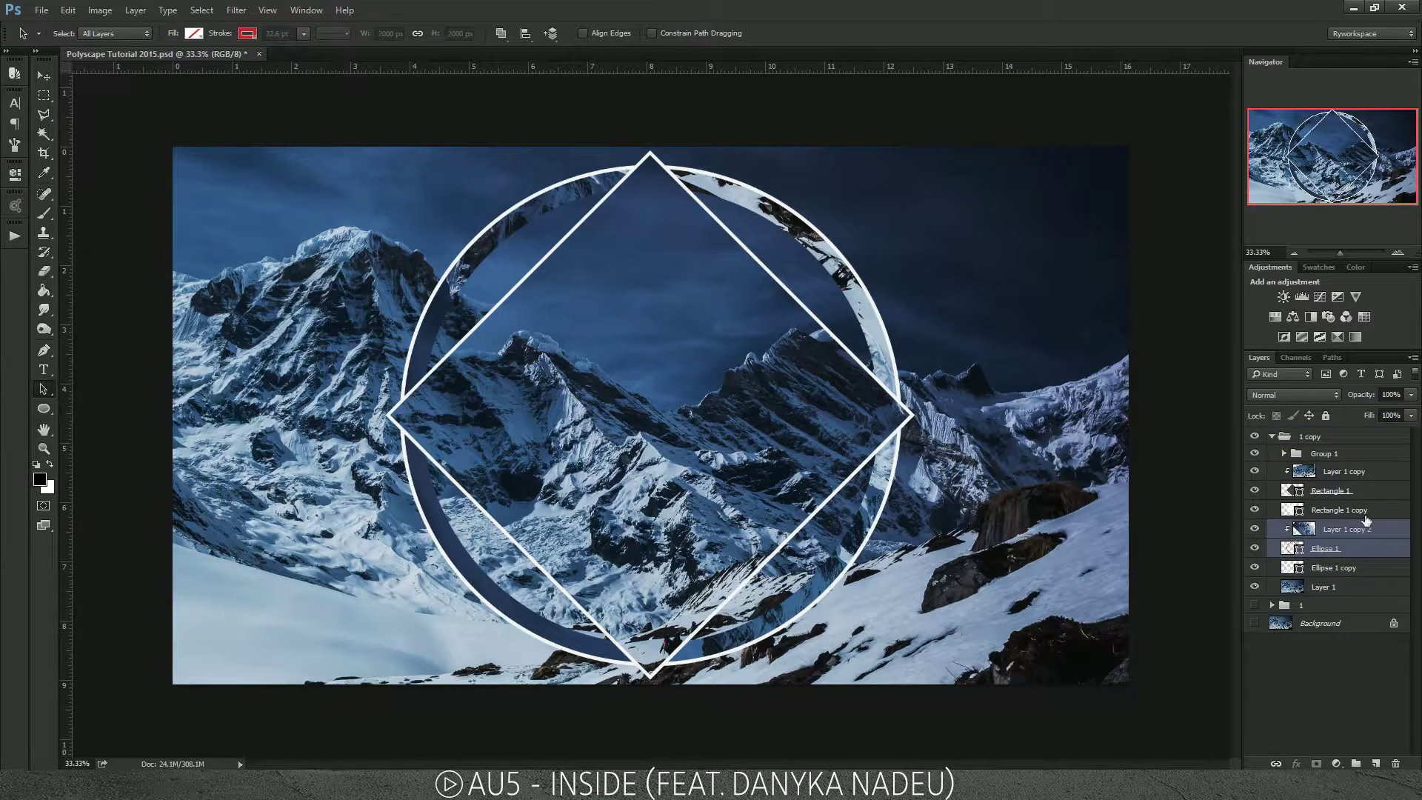
key("Delete")
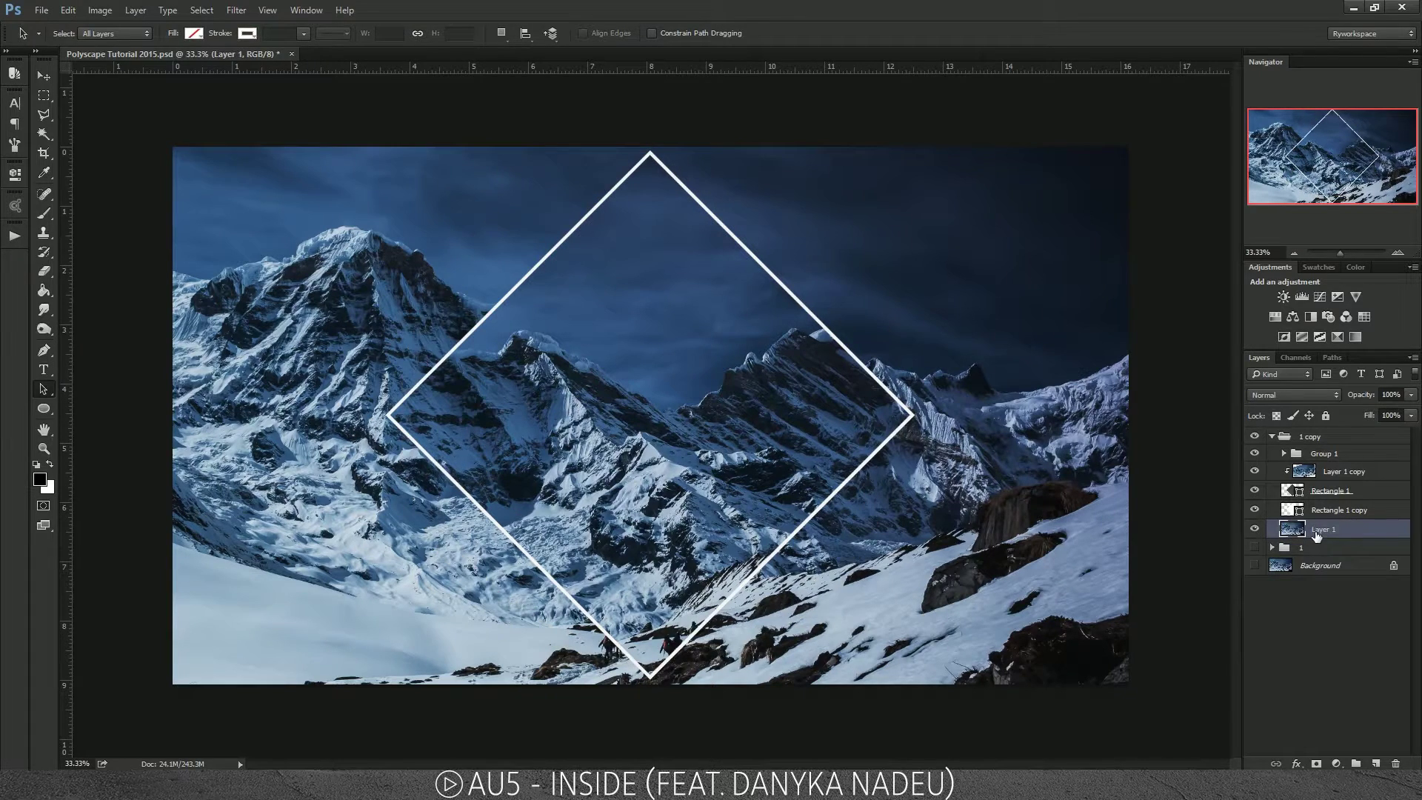
key("Delete")
Step: Try to scale Rectangle 1 alone to about 1055 px wide, keeping its bounding box's upper-left corner fixed
left_click(1315, 489)
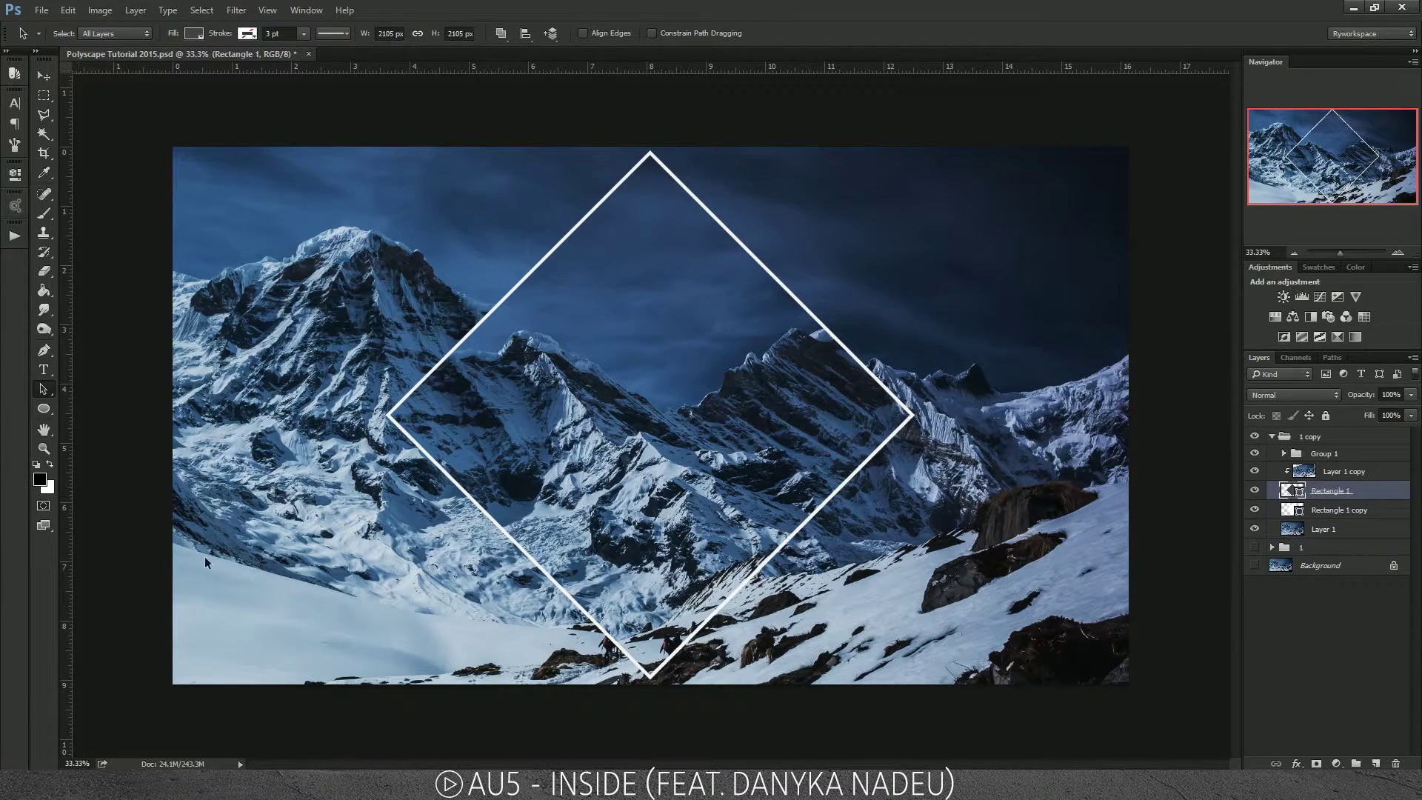
left_click(1326, 471)
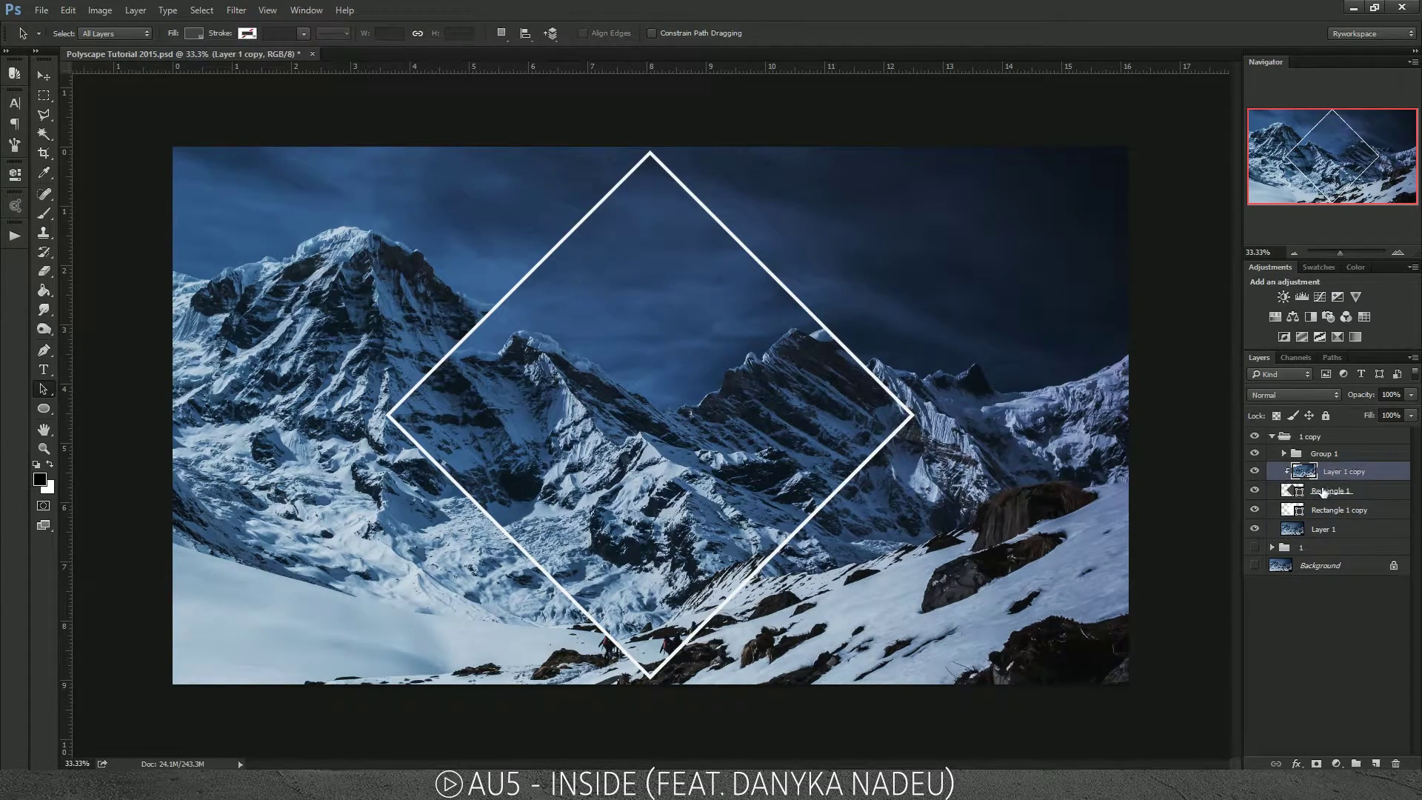
left_click(1323, 491)
key("ctrl+t")
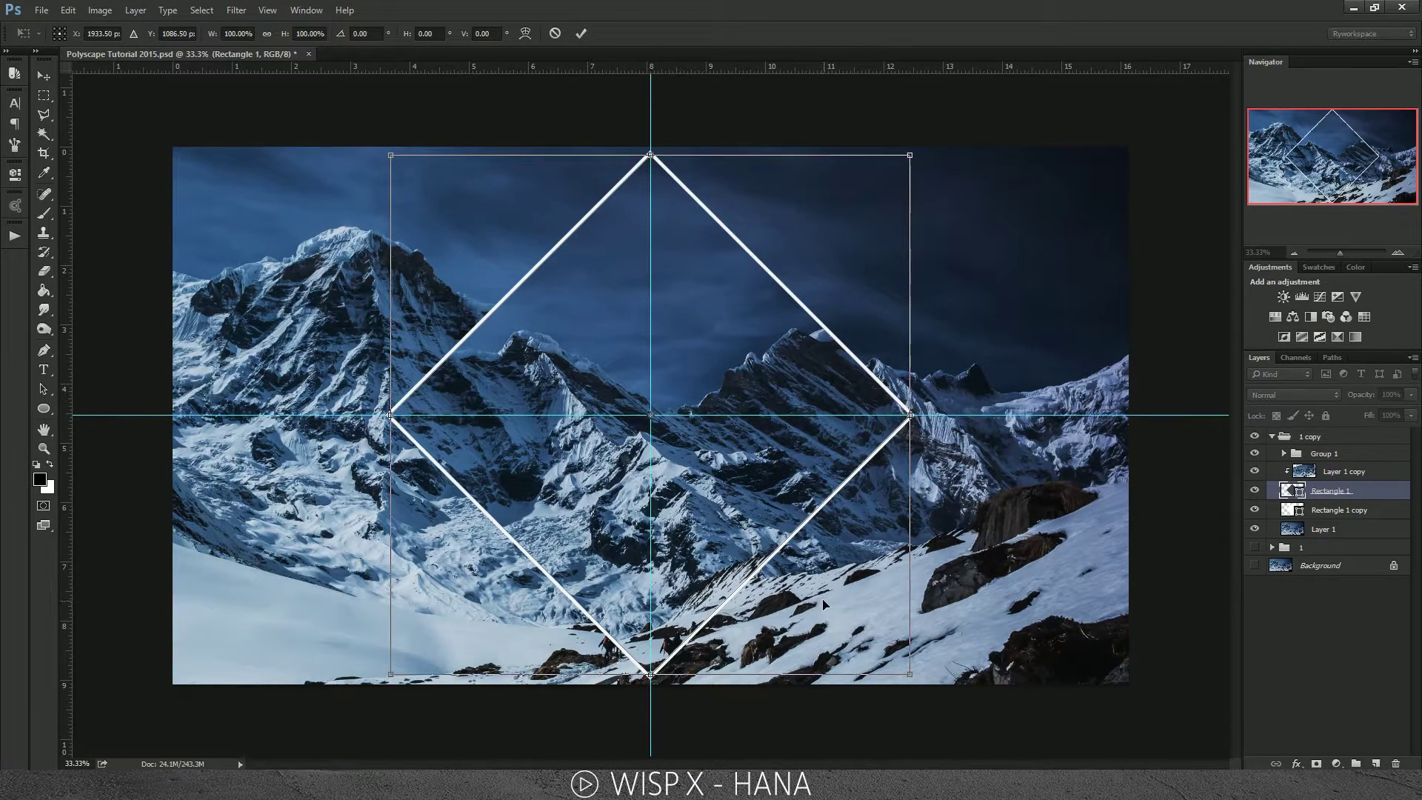
left_click_drag(911, 676, 626, 446)
key("Return")
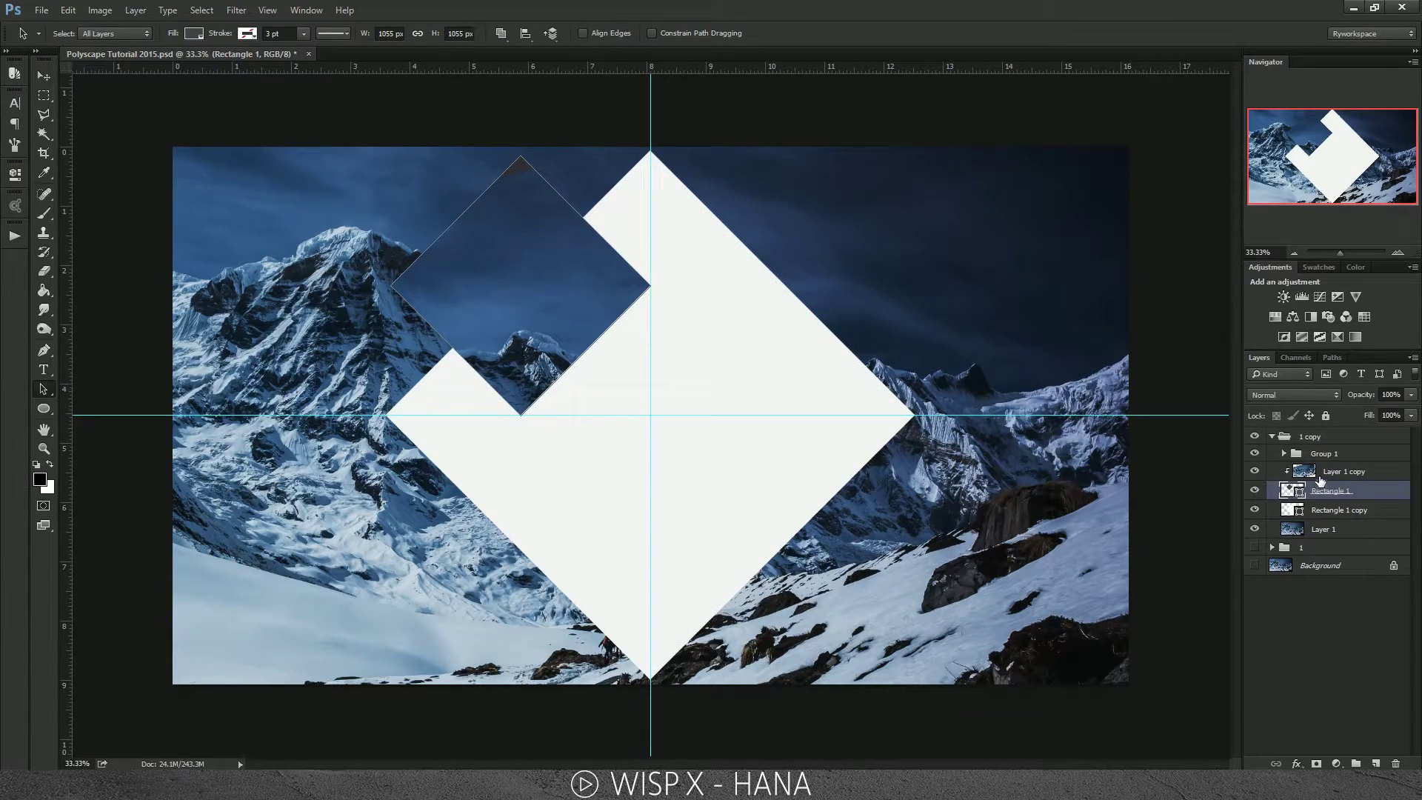
left_click(1323, 510)
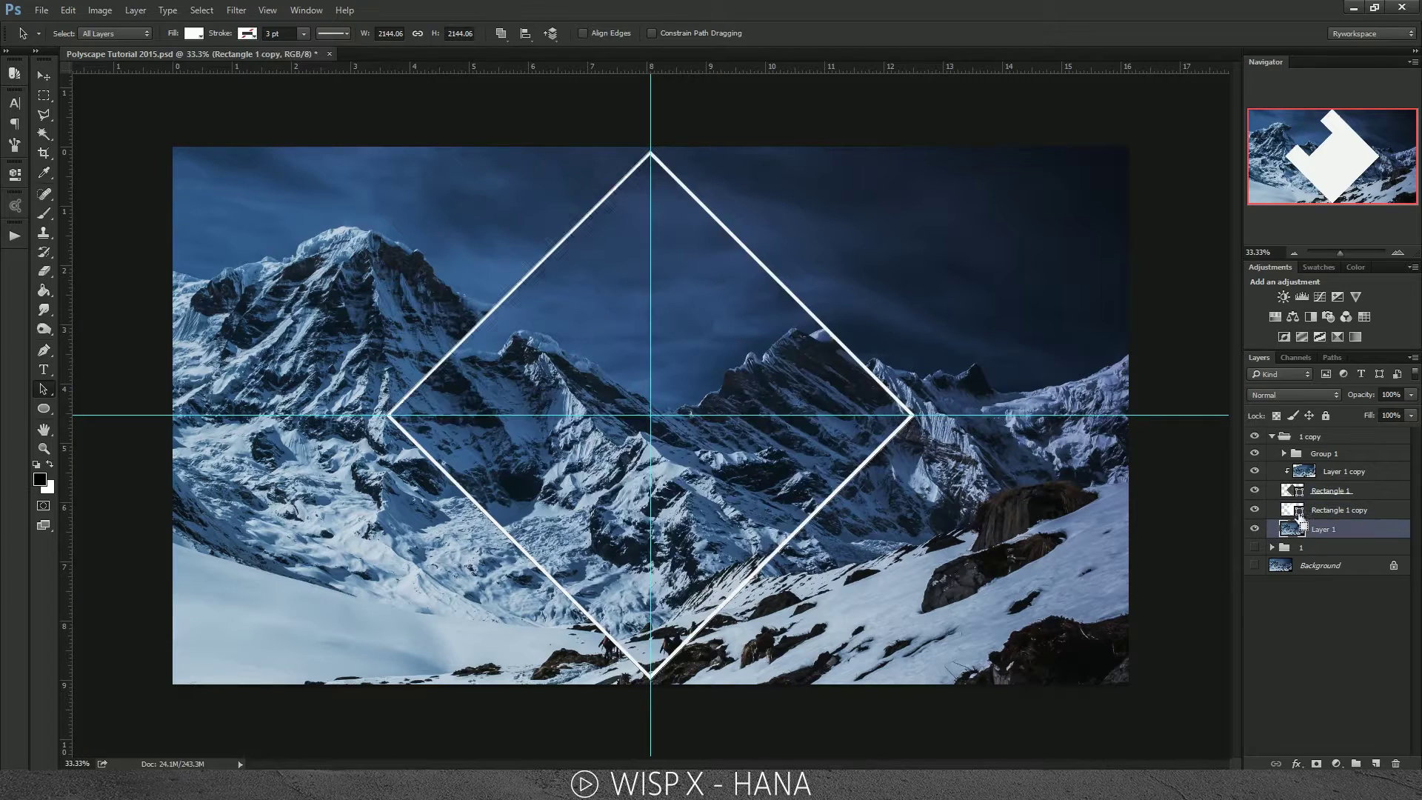
Step: Scale Rectangle 1 and Rectangle 1 copy together to about 1082 px wide, fitting the diamond into the upper-left area beside the centre guides
key("alt+shift+bracketleft")
left_click(1320, 493, "shift")
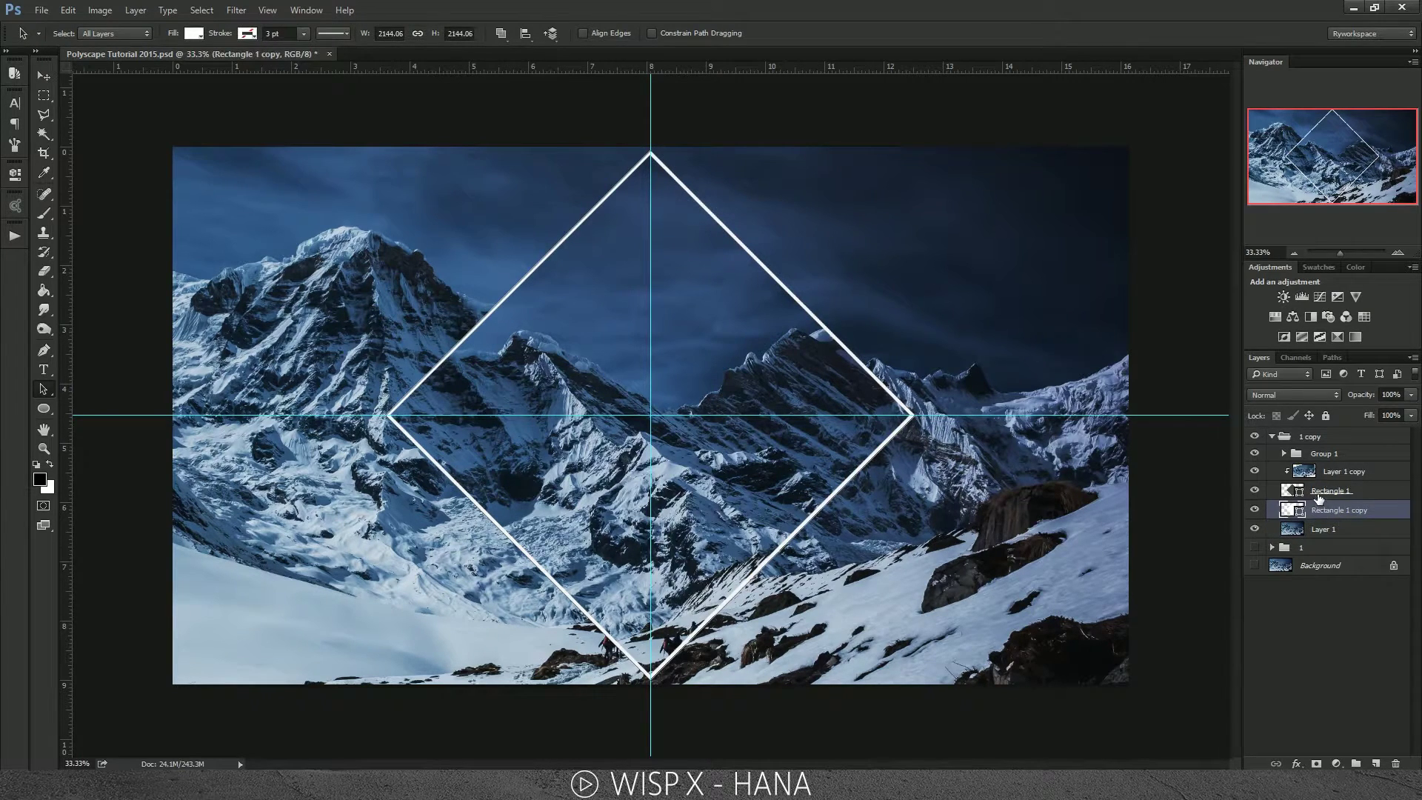
key("ctrl+t")
left_click_drag(916, 681, 650, 421)
key("Return")
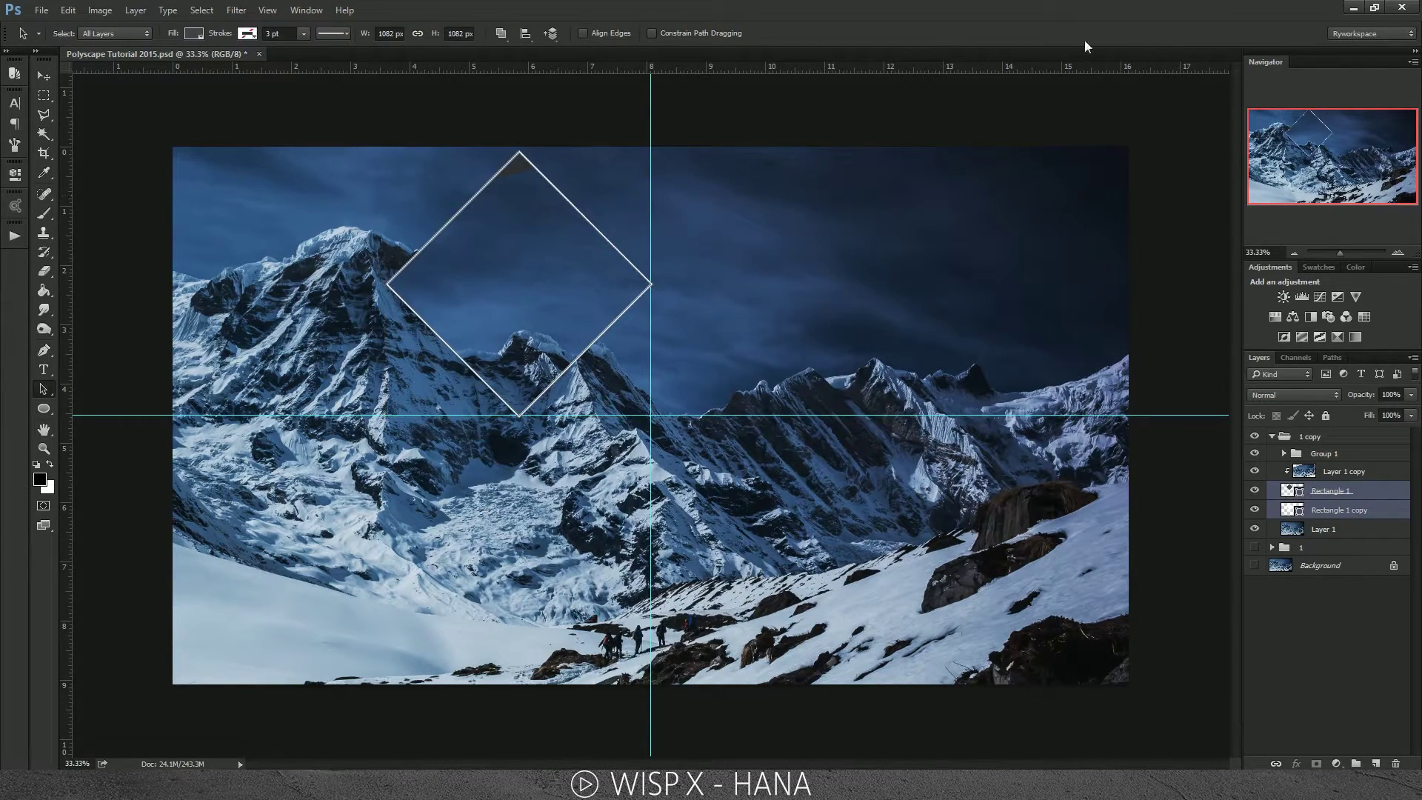
left_click(789, 120)
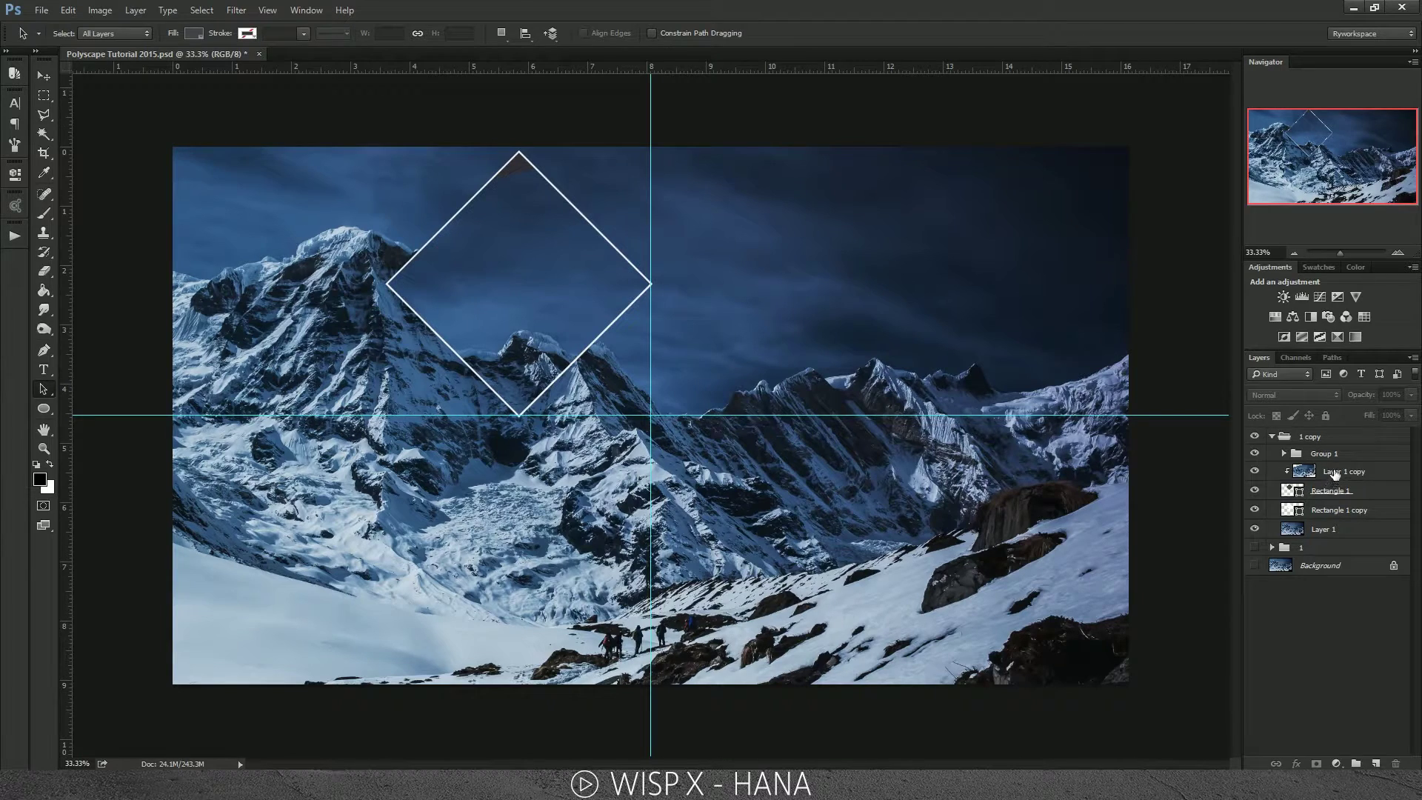
Step: Scale Layer 1 copy to about 46% and fit the mountain photo over the small upper-left diamond
left_click(1333, 473)
key("ctrl+t")
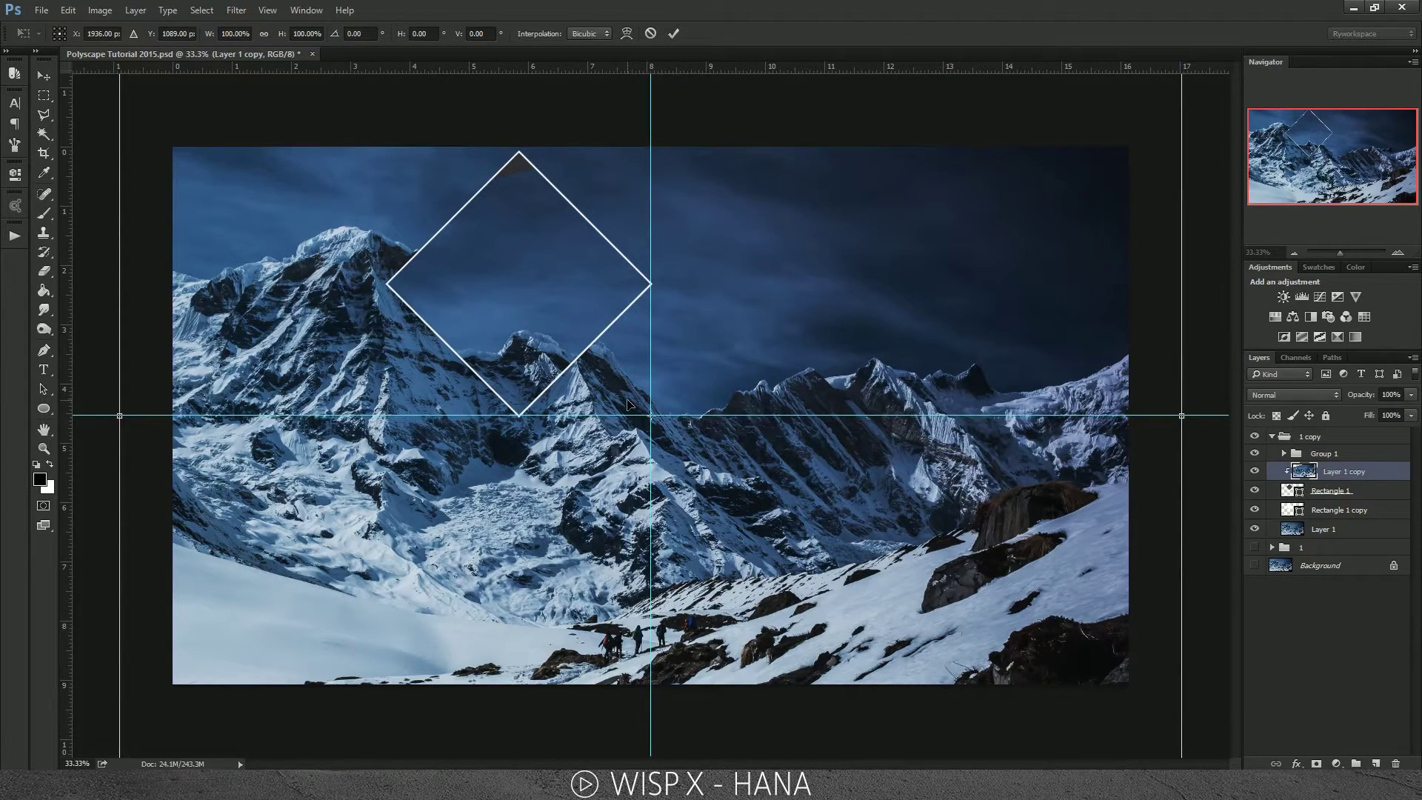
key("ctrl+minus")
key("ctrl+minus")
left_click_drag(911, 607, 634, 415)
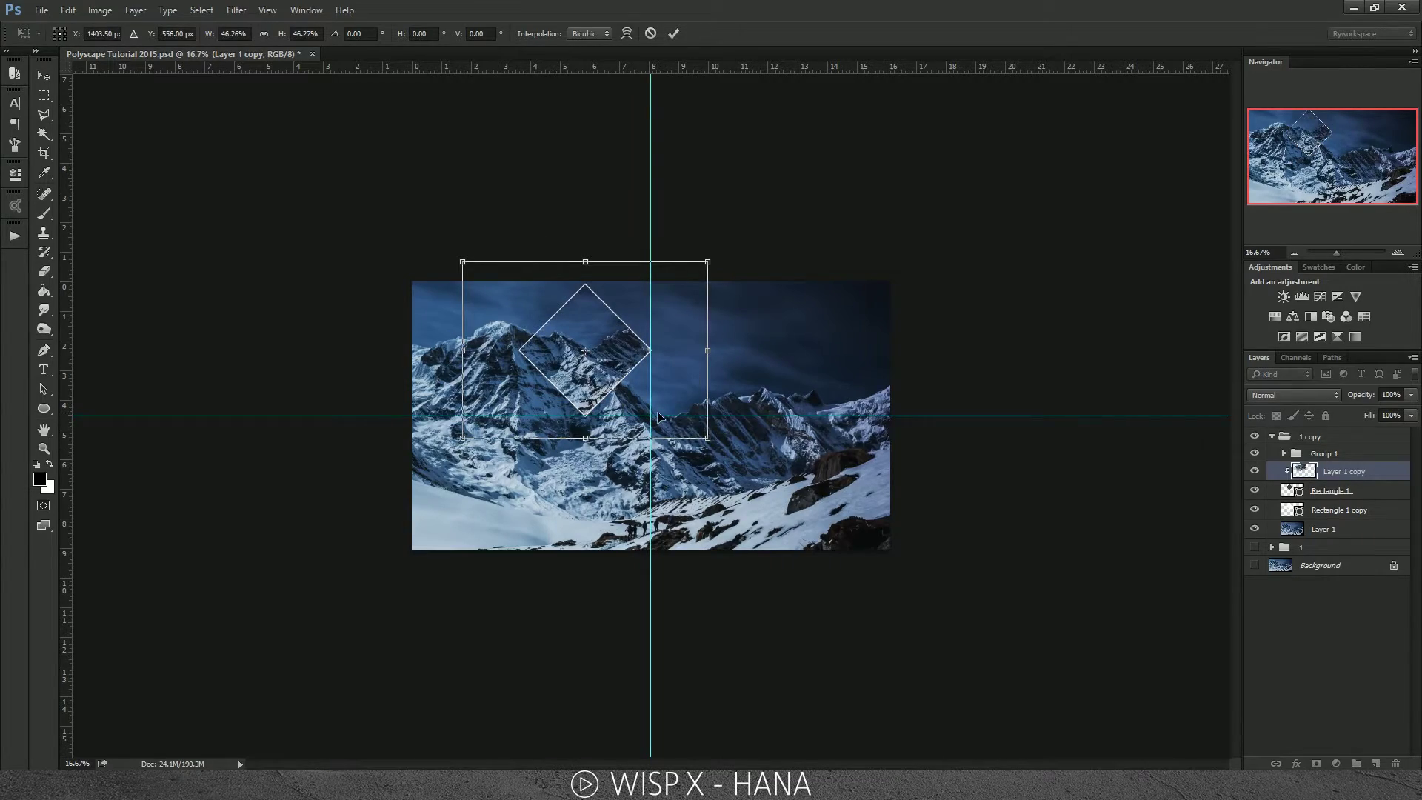
key("Return")
key("a")
key("ctrl+plus")
key("ctrl+plus")
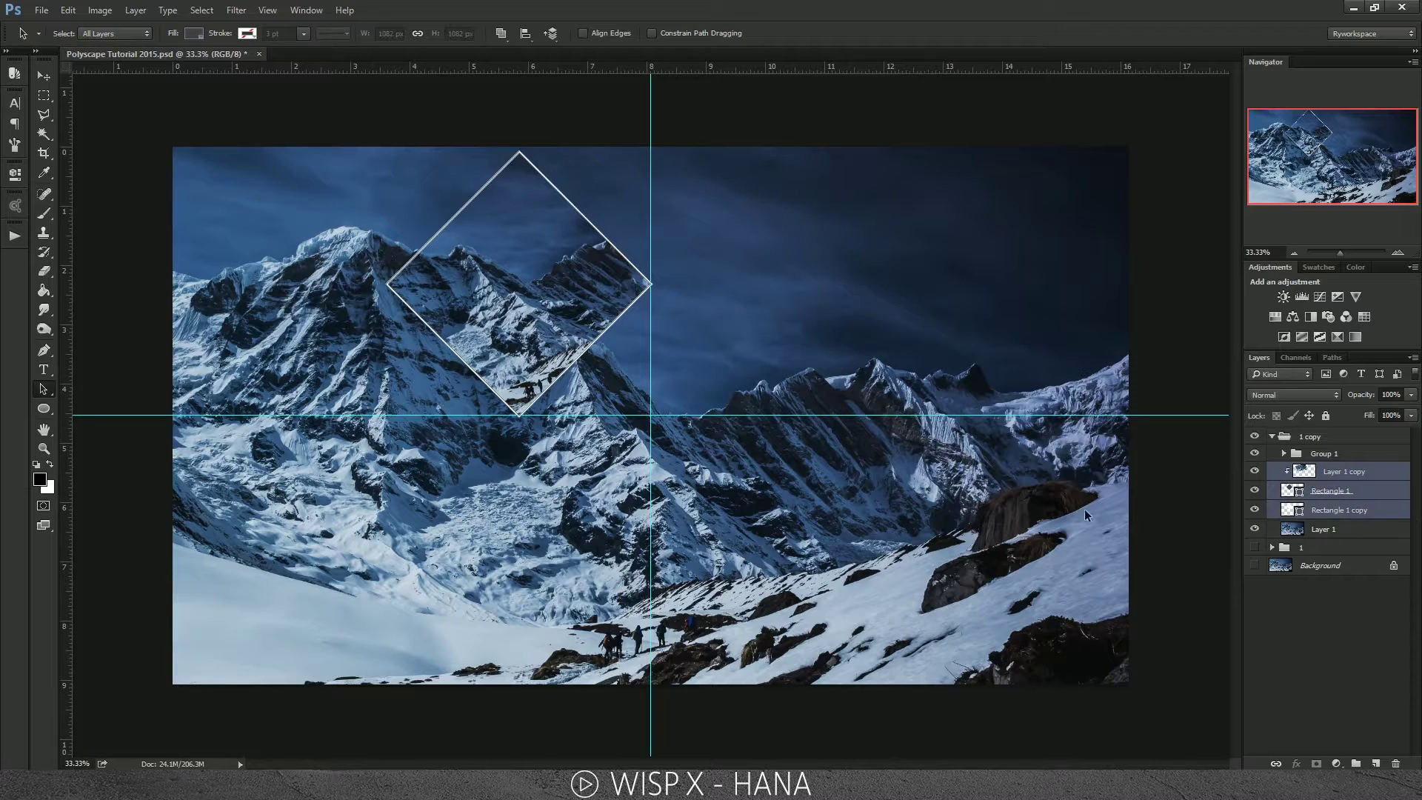
Step: Duplicate the diamond's photo, shape and border layers and move the copies horizontally to just right of the vertical centre guide
key("ctrl+j")
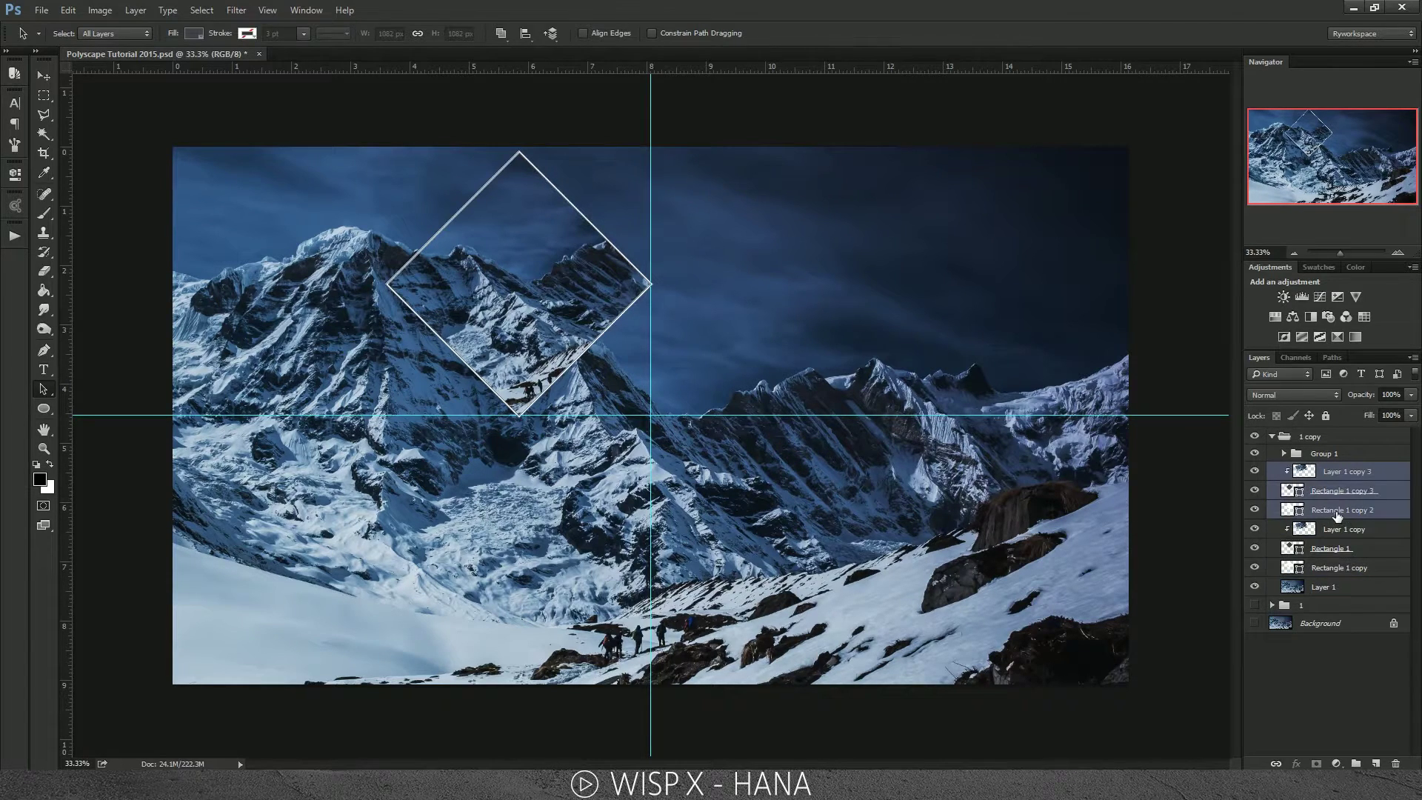
key("ctrl+t")
left_click_drag(494, 255, 777, 273)
key("Return")
key("a")
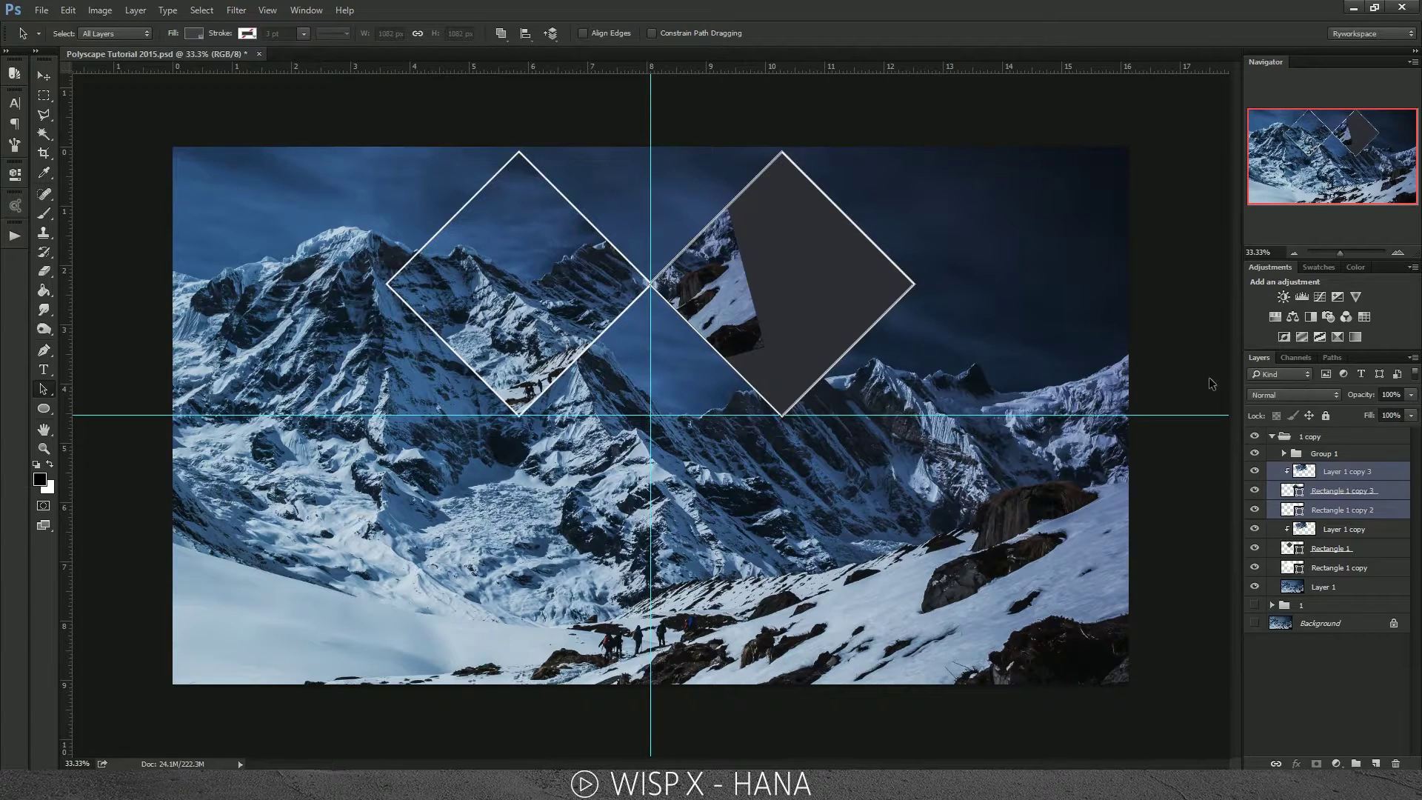
key("ctrl+t")
left_click_drag(839, 294, 850, 292)
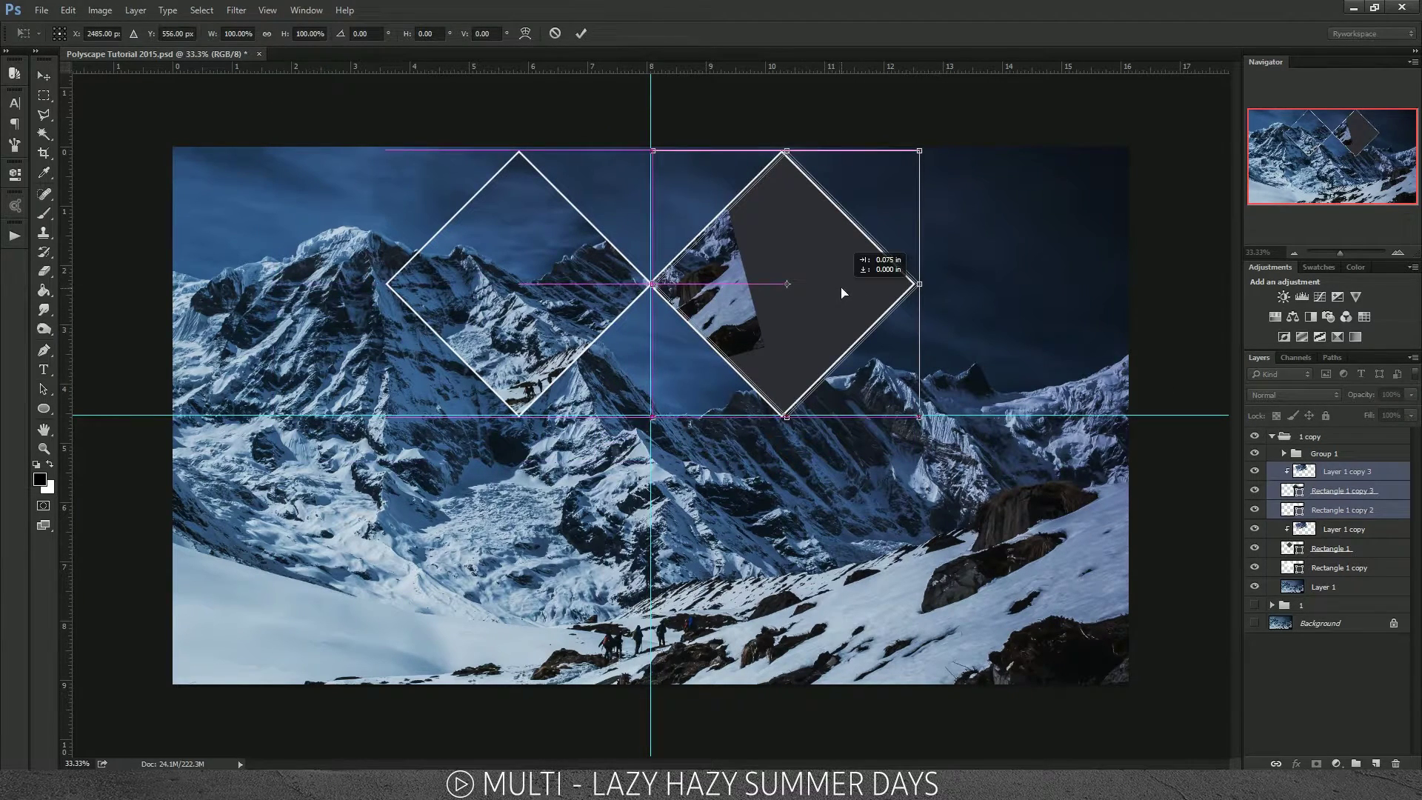
key("Return")
Step: Move Layer 1 copy 3 over the upper-right diamond and rotate it about 35° so the photo fills the shape
left_click(1319, 472)
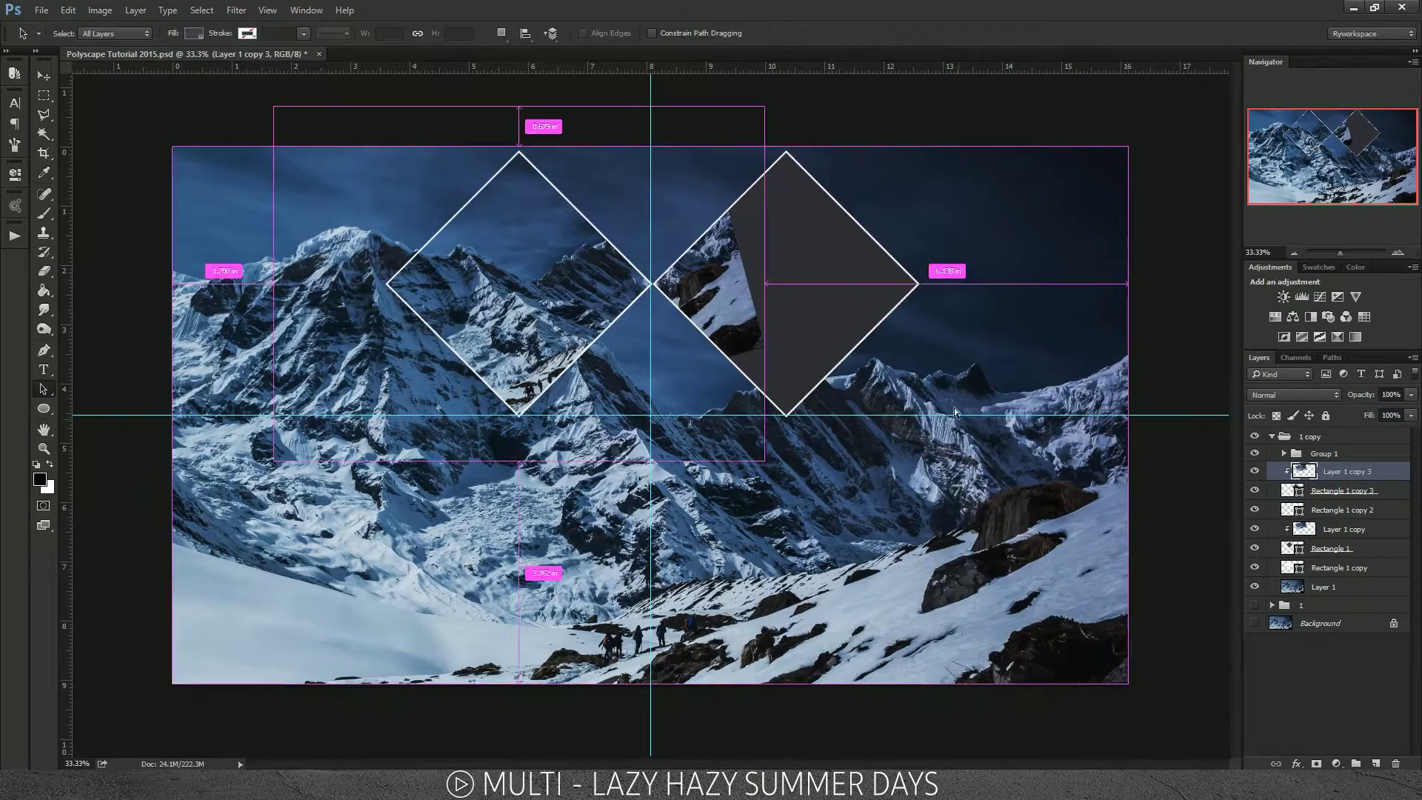
key("ctrl+t")
left_click_drag(683, 322, 955, 317)
left_click_drag(1210, 318, 938, 365)
left_click_drag(1115, 374, 1098, 426)
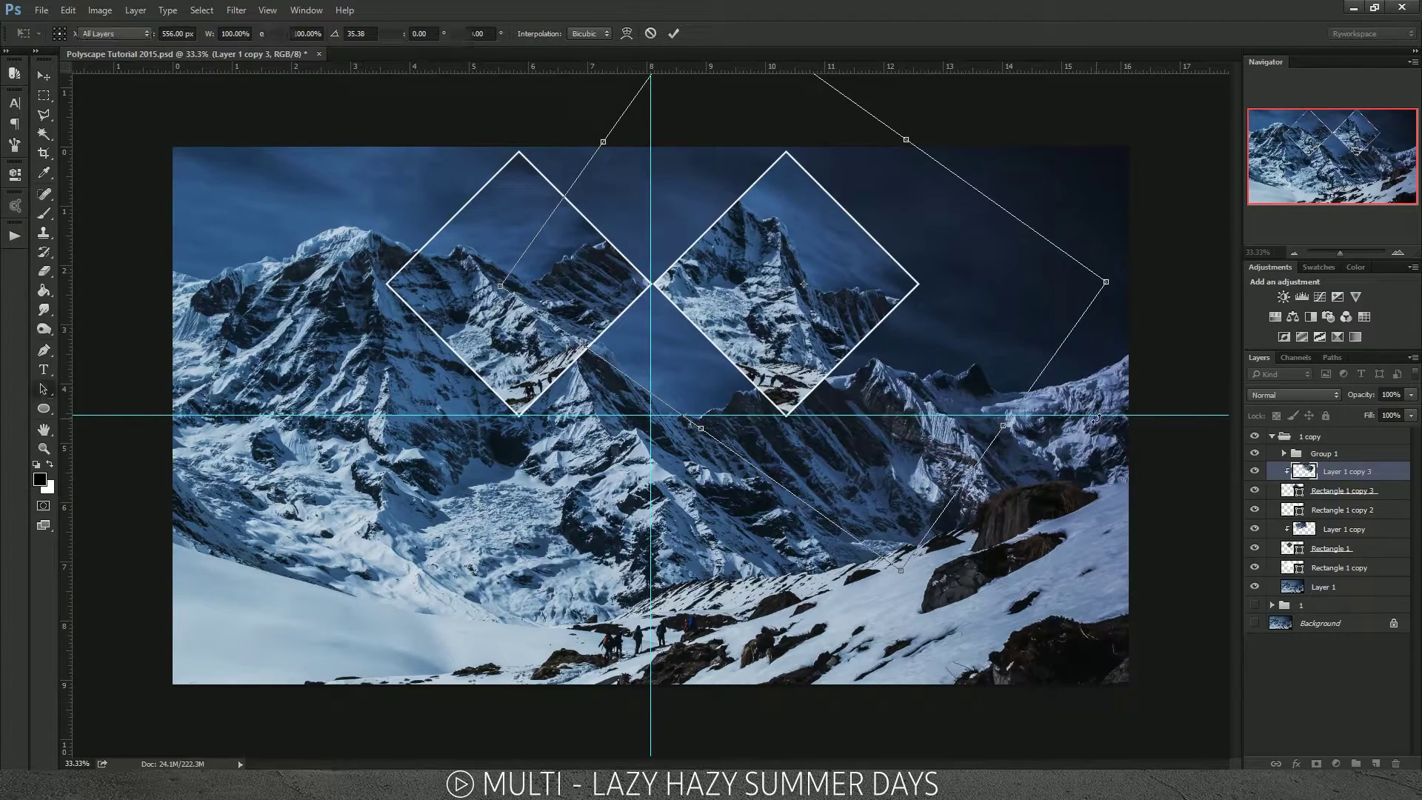
key("Return")
key("a")
Step: Duplicate the upper-right diamond's three layers and move the copies straight down below the horizontal centre guide
left_click(1335, 510, "shift")
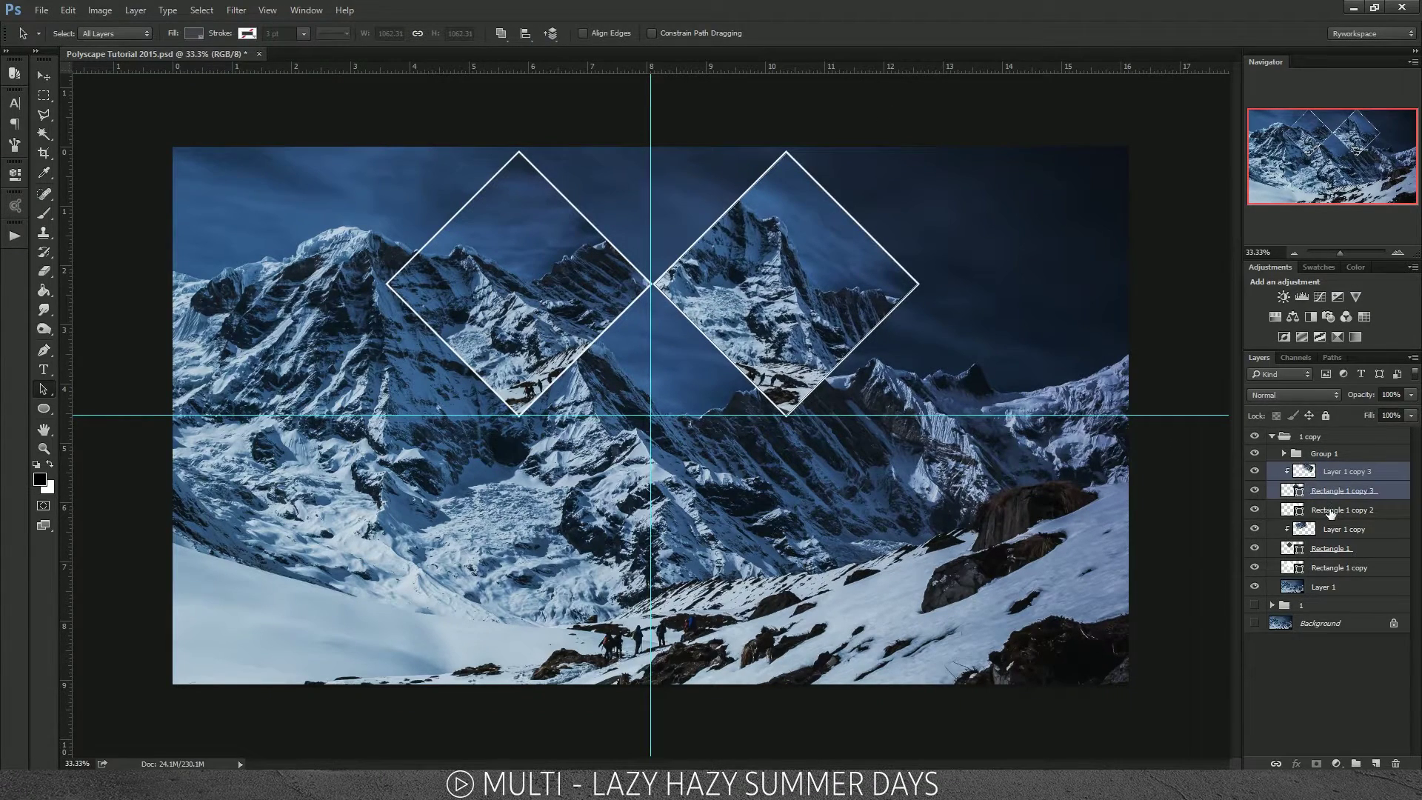
key("ctrl+j")
key("ctrl+t")
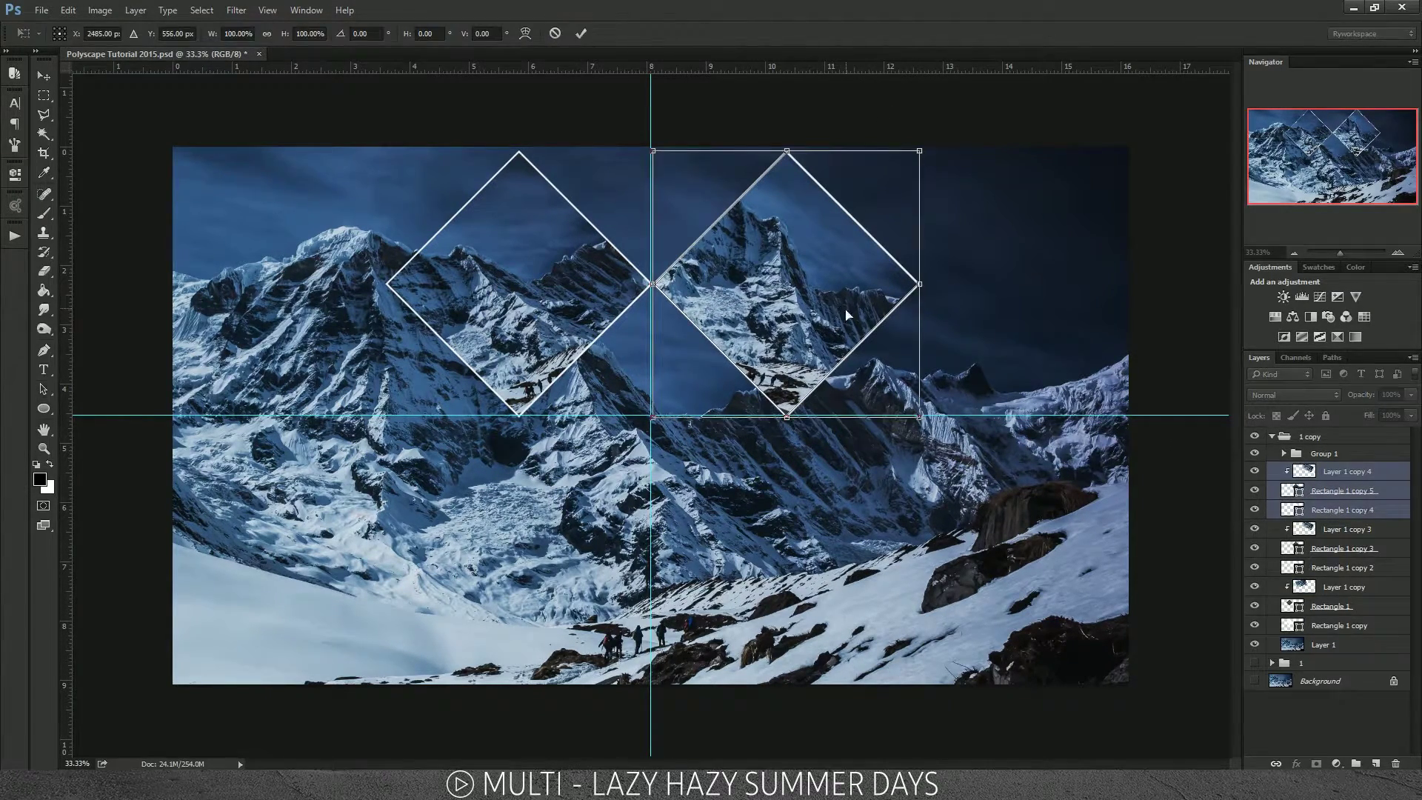
left_click_drag(849, 316, 865, 574)
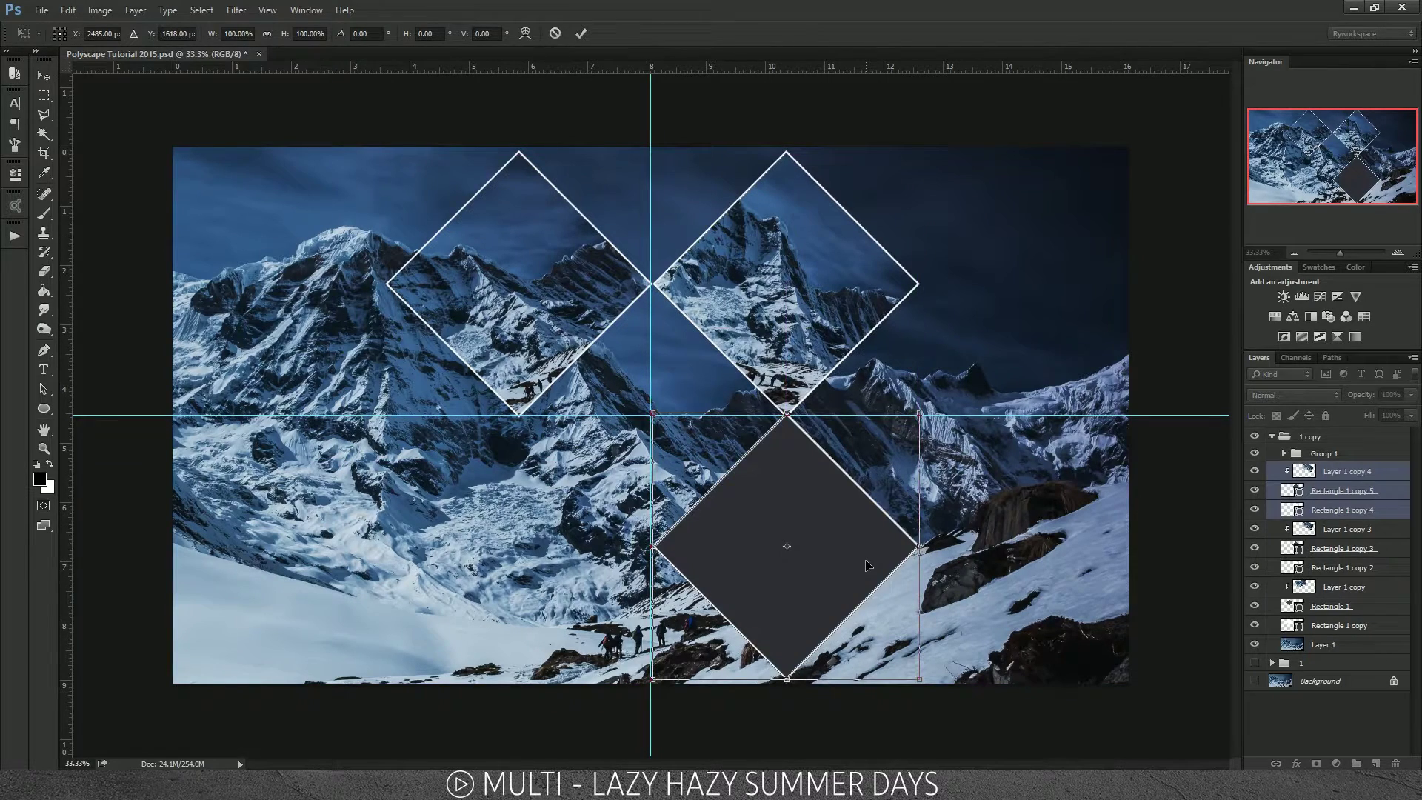
key("Return")
Step: Move Layer 1 copy 4 over the lower-right diamond and rotate it so the mountains hang upside down with the sky below
left_click(1323, 479)
key("ctrl+t")
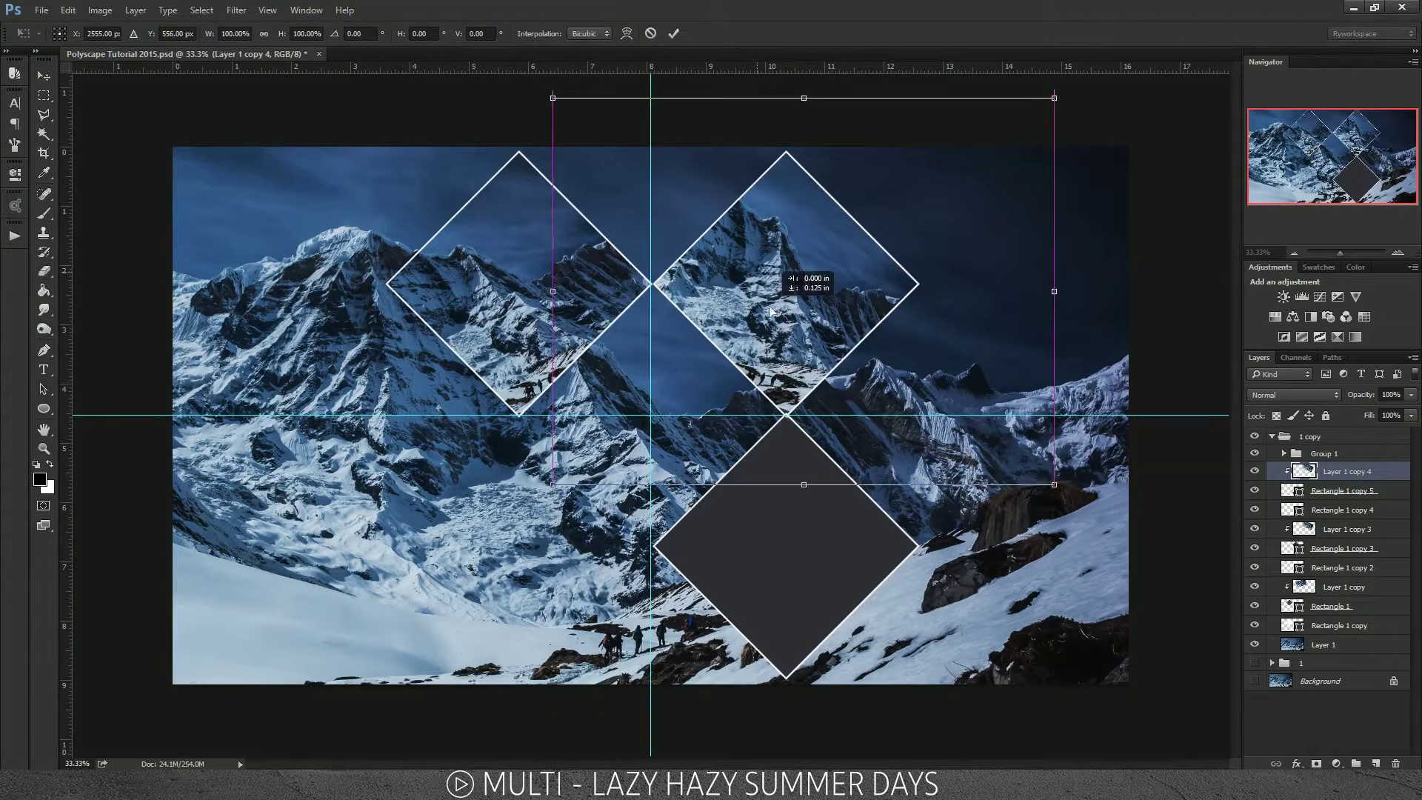
left_click_drag(786, 275, 770, 489)
left_click_drag(985, 689, 928, 173)
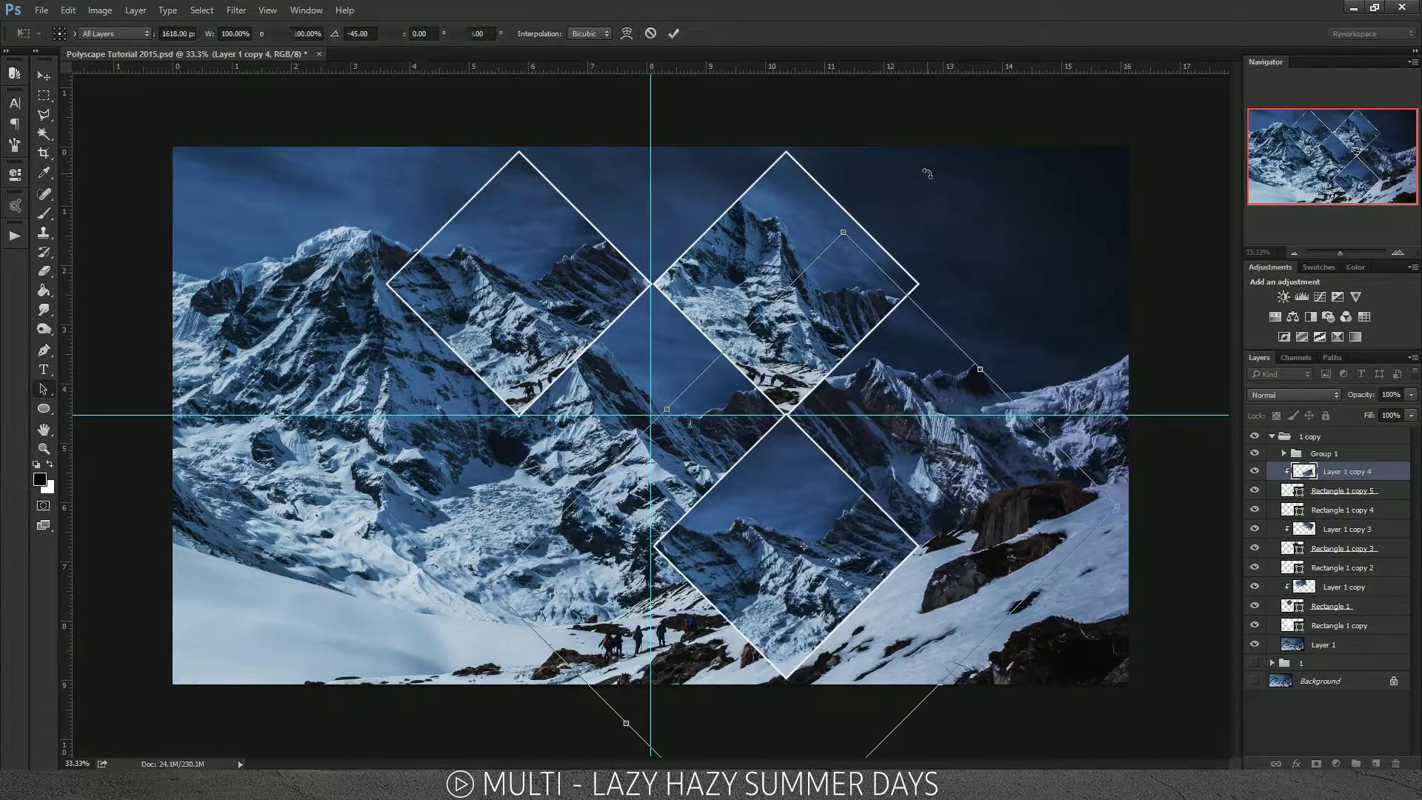
key("Return")
key("ctrl+t")
left_click_drag(959, 264, 511, 748)
key("Return")
key("a")
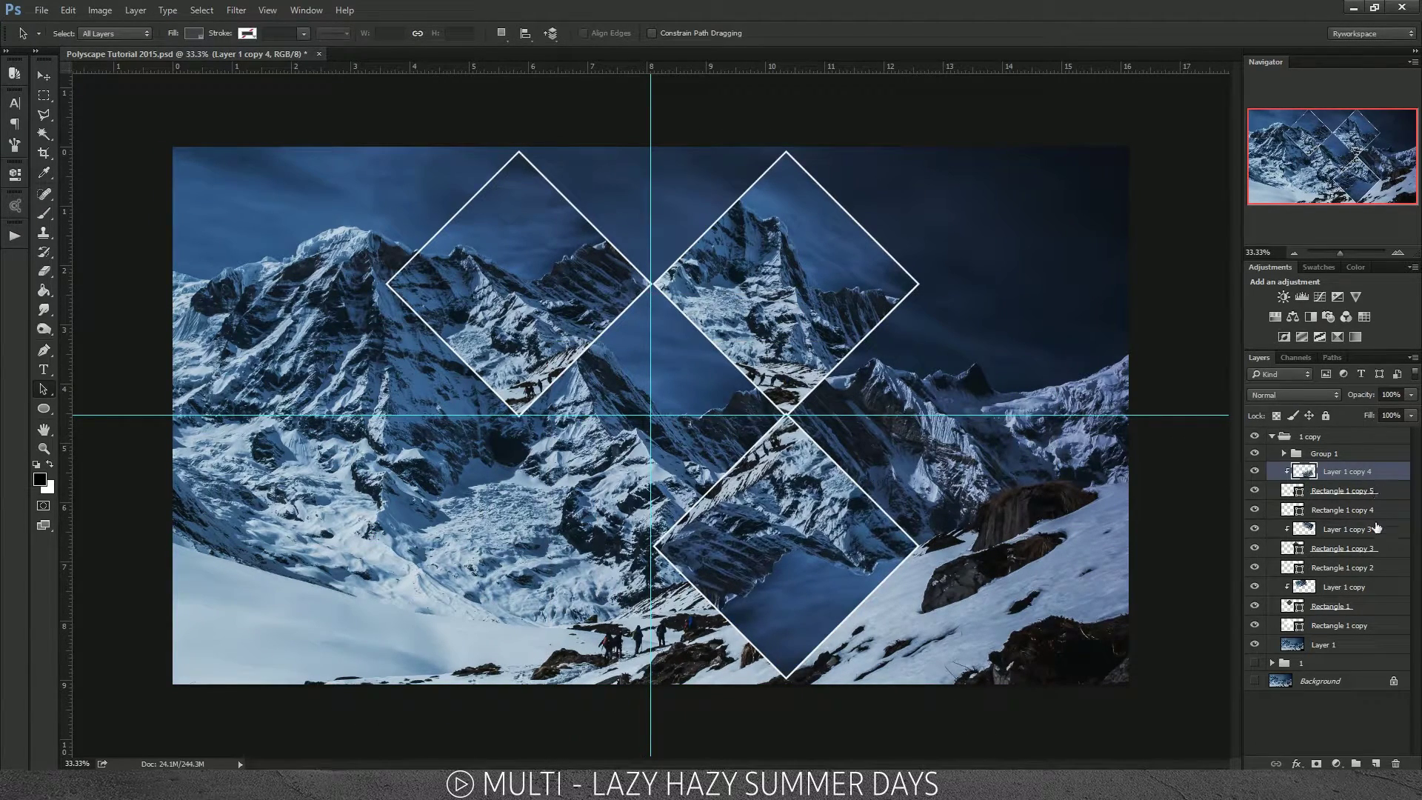
Step: Duplicate the lower-right diamond's three layers and move the copies horizontally to the lower-left quarter, completing the four-diamond arrangement
left_click(1337, 516, "shift")
key("ctrl+j")
key("ctrl+t")
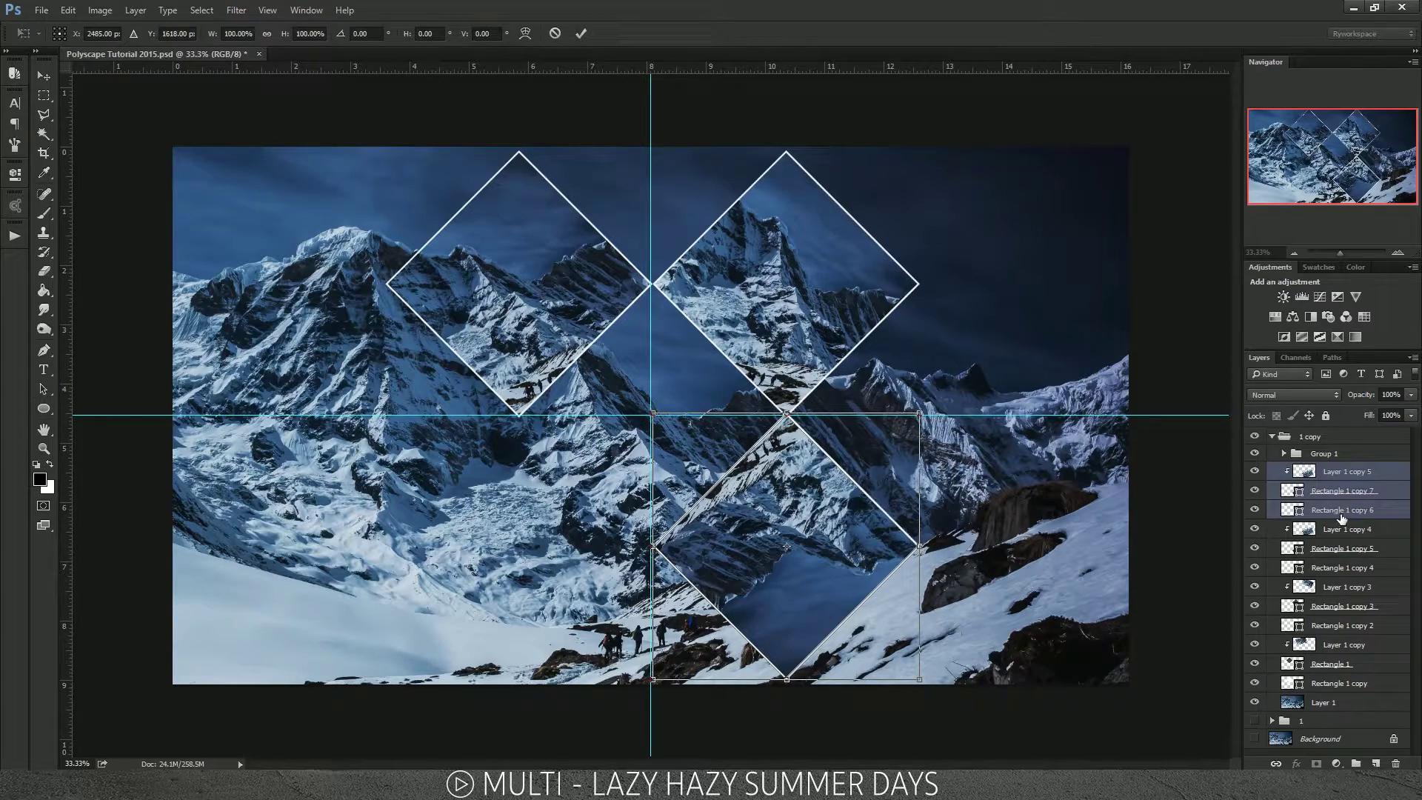
left_click_drag(819, 465, 549, 474)
key("Return")
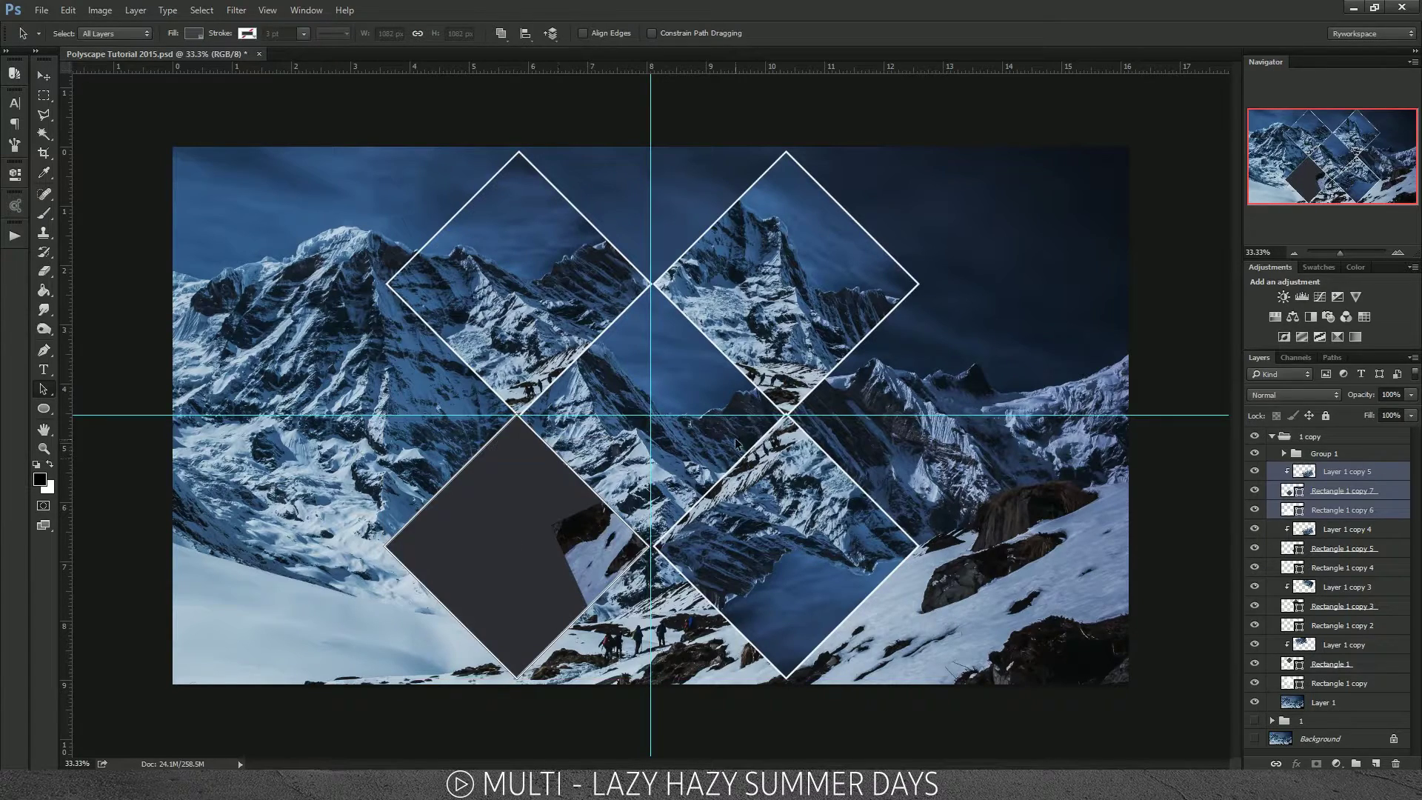
Step: Move Layer 1 copy 5 over the lower-left diamond, rotate it -60°, scale it to about 110%, and hide the guides
left_click(1305, 477)
key("ctrl+t")
left_click_drag(648, 574, 413, 574)
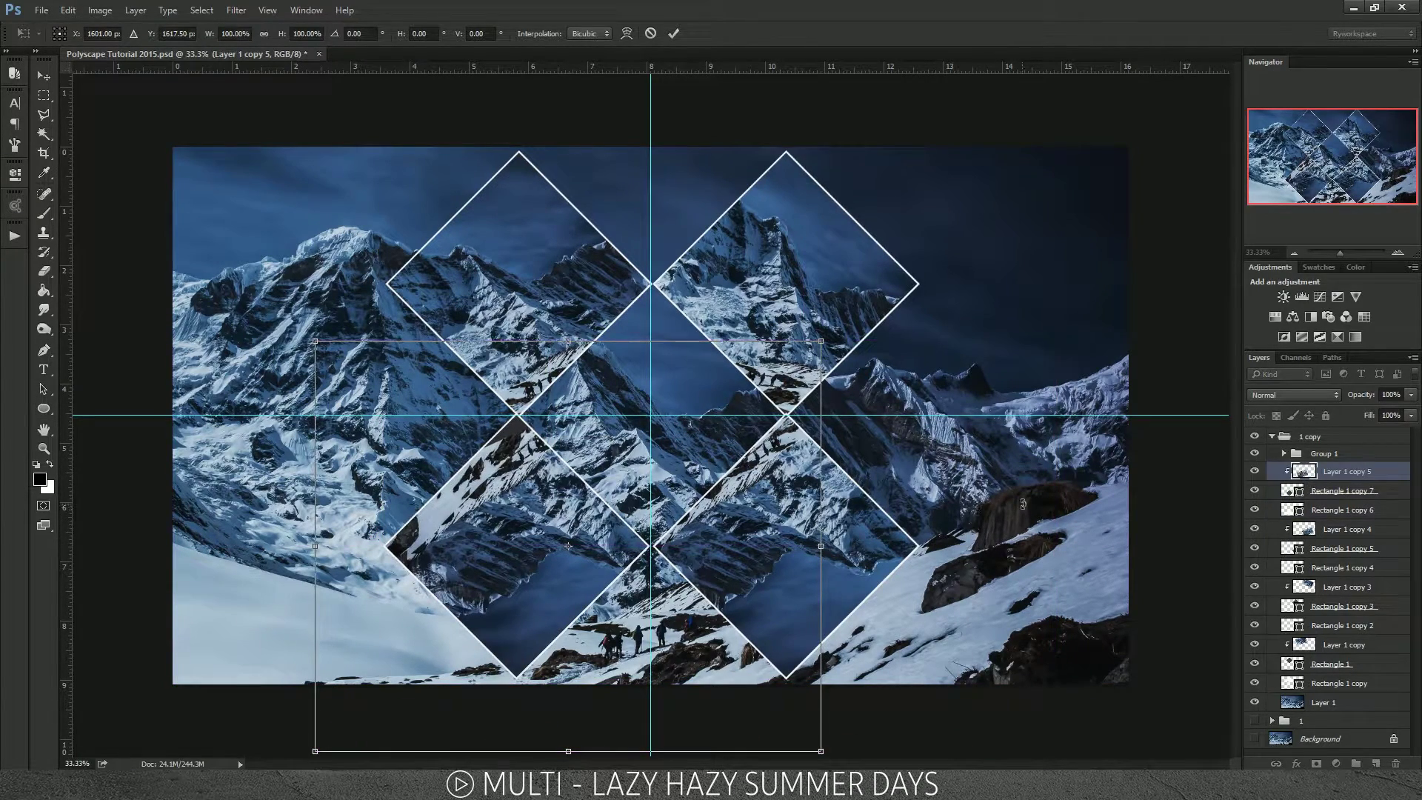
left_click_drag(715, 542, 639, 521)
left_click_drag(806, 428, 752, 415)
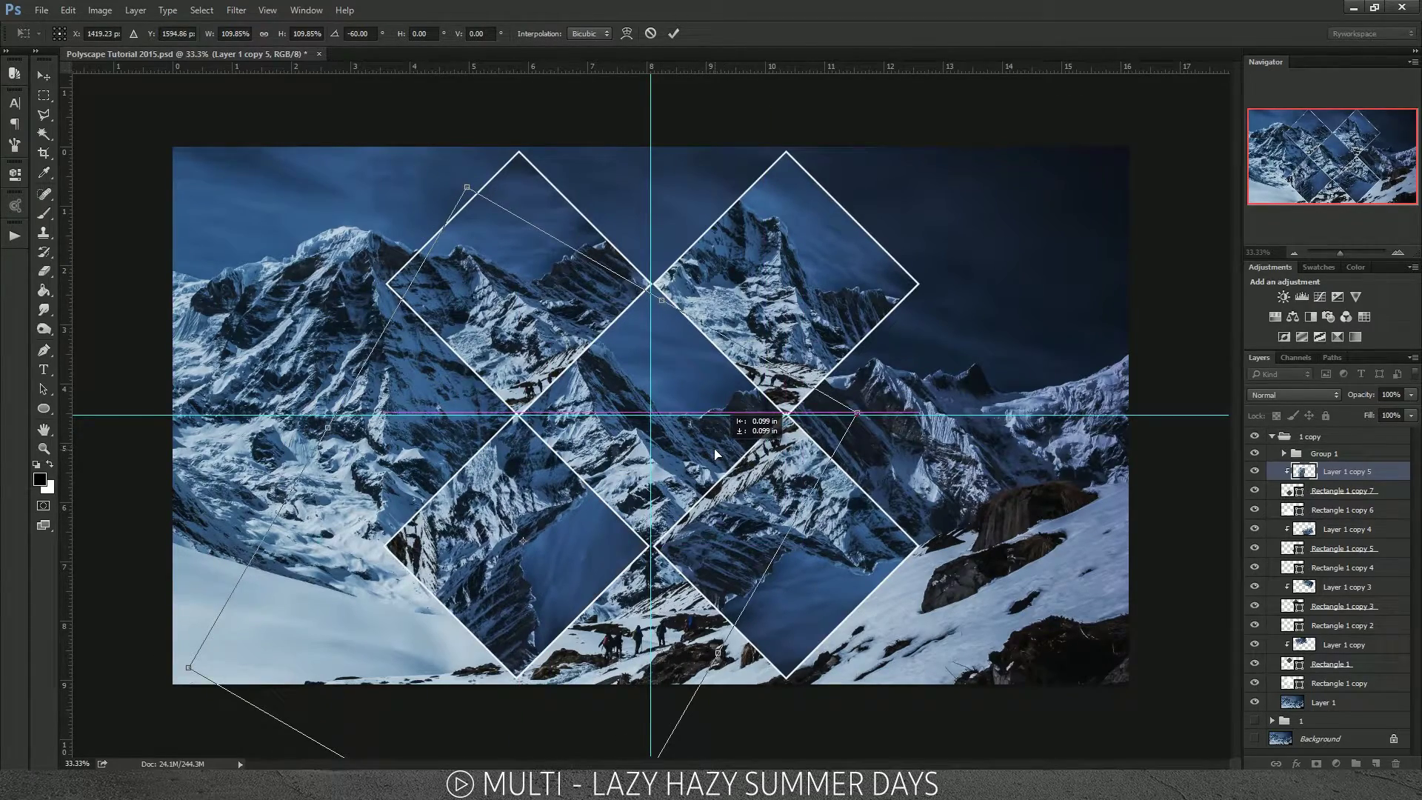
key("Return")
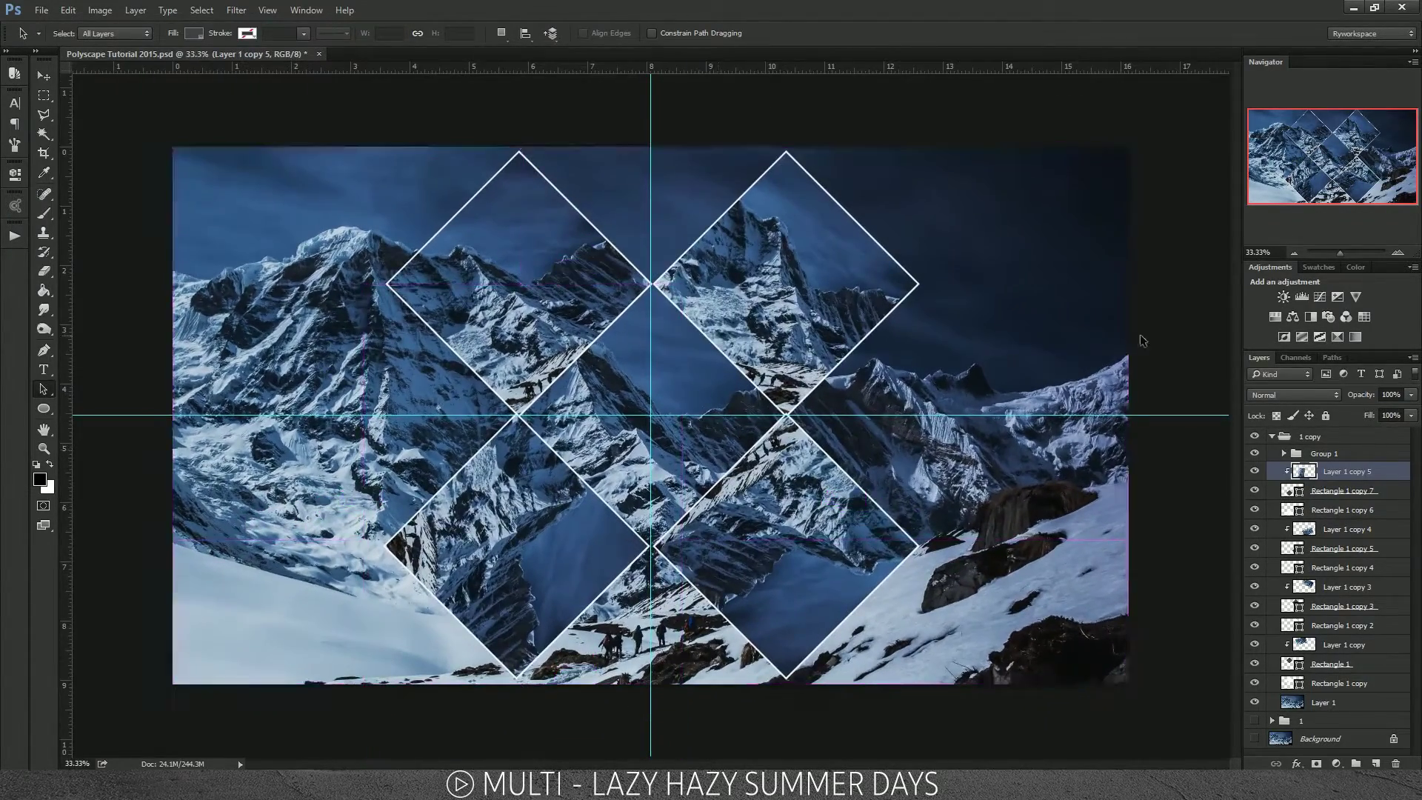
key("ctrl+semicolon")
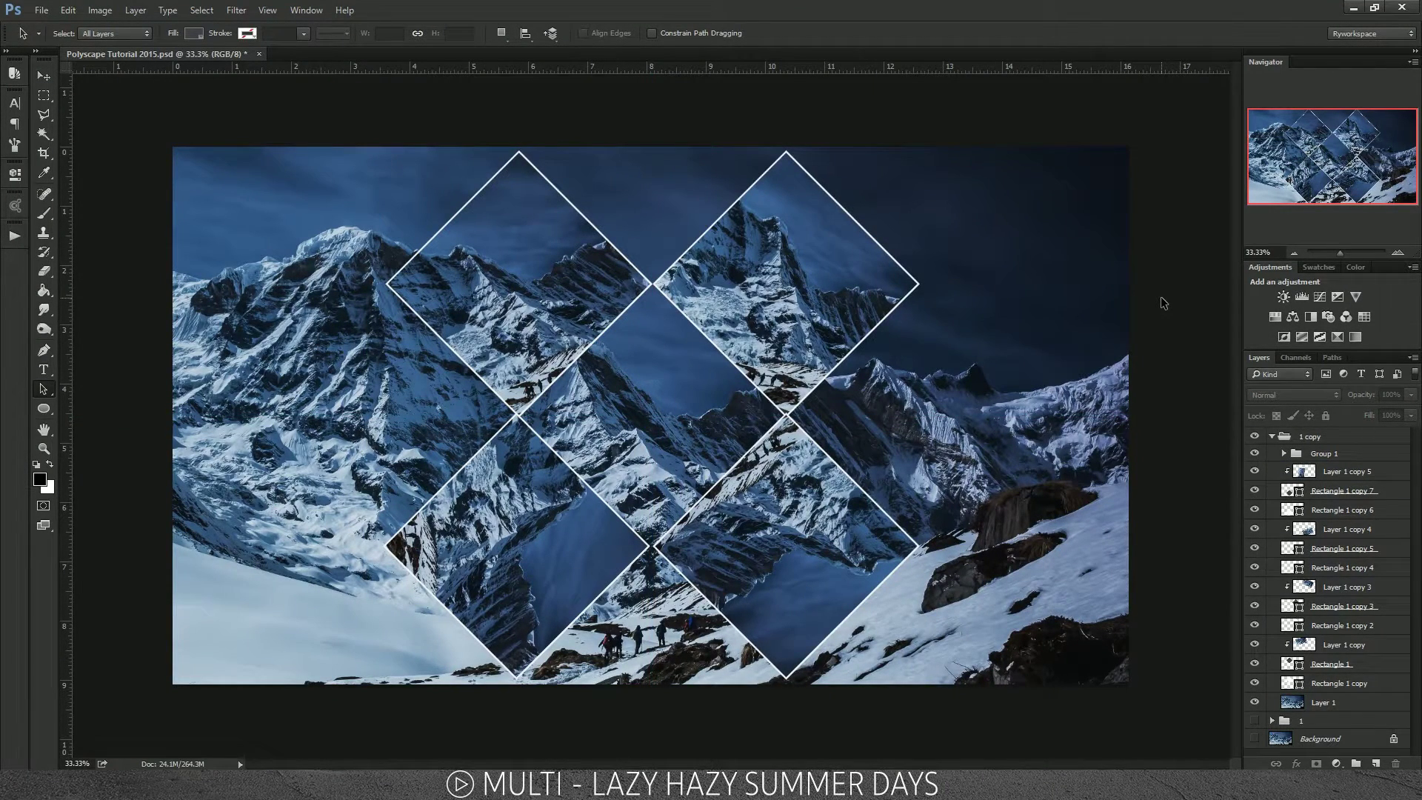
Step: Duplicate the lower-left diamond's three layers and move the copies into the central gap between the four diamonds
left_click(1336, 476)
left_click(1328, 511, "shift")
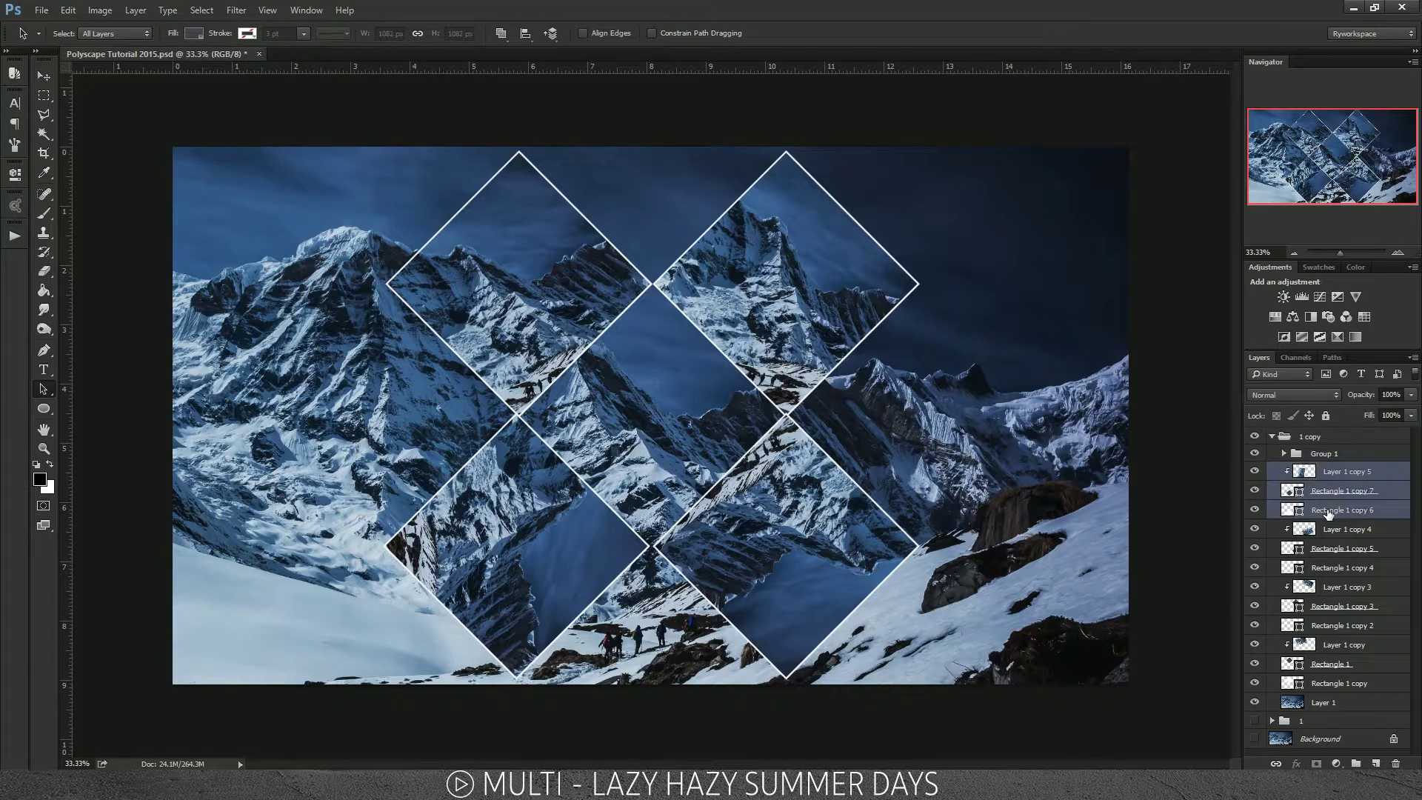
key("ctrl+j")
key("ctrl+t")
left_click_drag(574, 280, 705, 406)
key("Return")
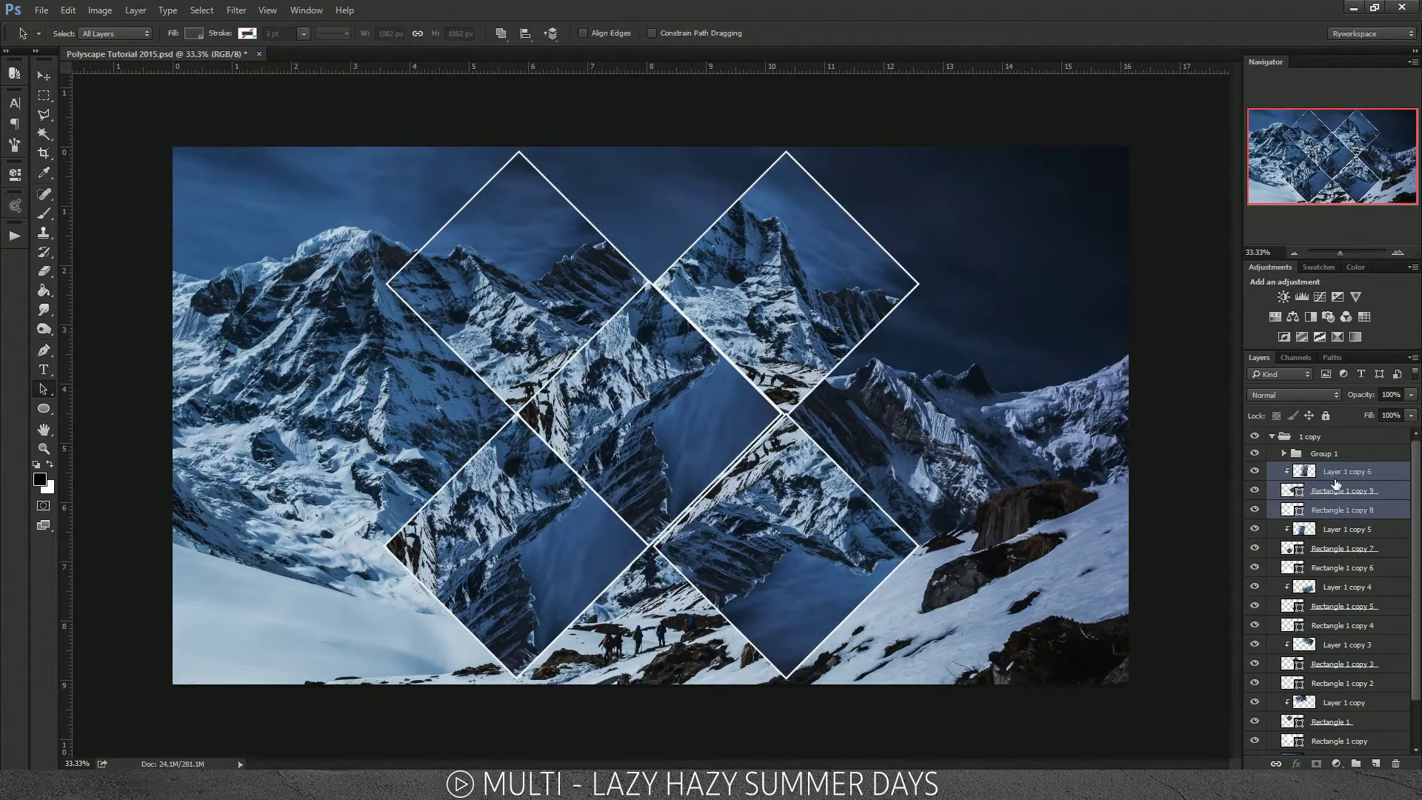
Step: Rotate Layer 1 copy 6 by -90° so the mountains stand upright in the central diamond
left_click(1337, 473)
key("ctrl+t")
left_click_drag(834, 397, 644, 230)
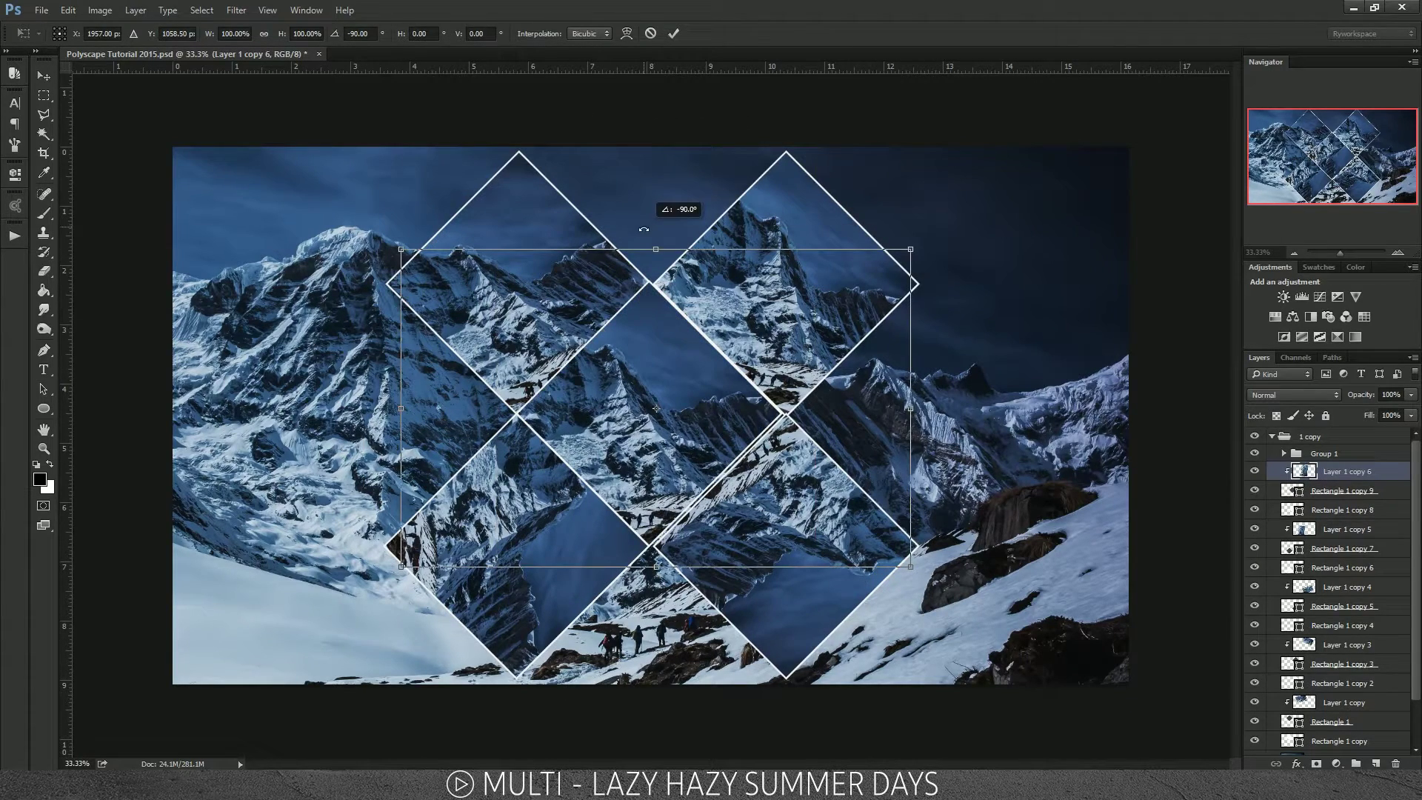
key("Return")
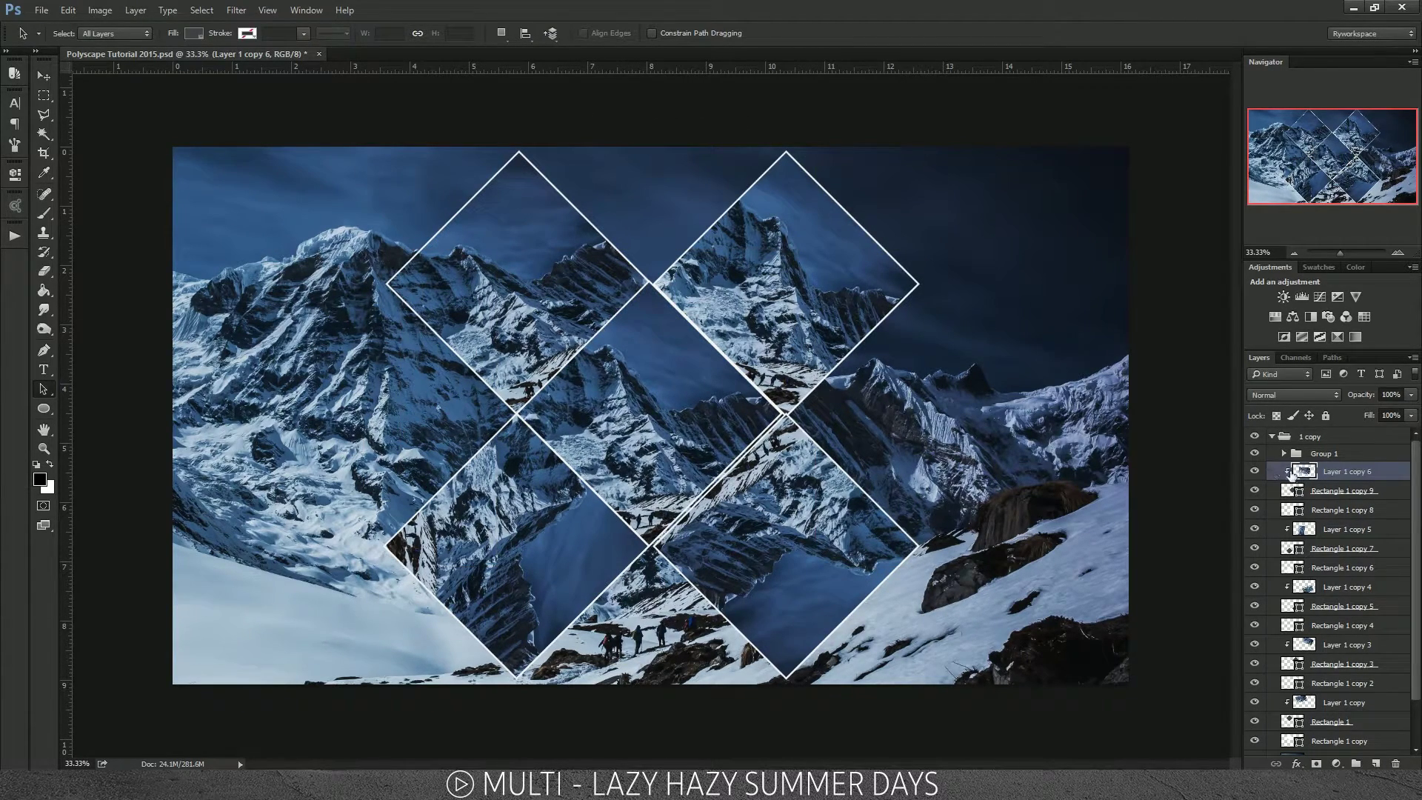
Step: Nudge the central diamond's three layers 6 px down and 3 px right to line up with the surrounding borders
left_click(1323, 511, "shift")
key("ctrl+t")
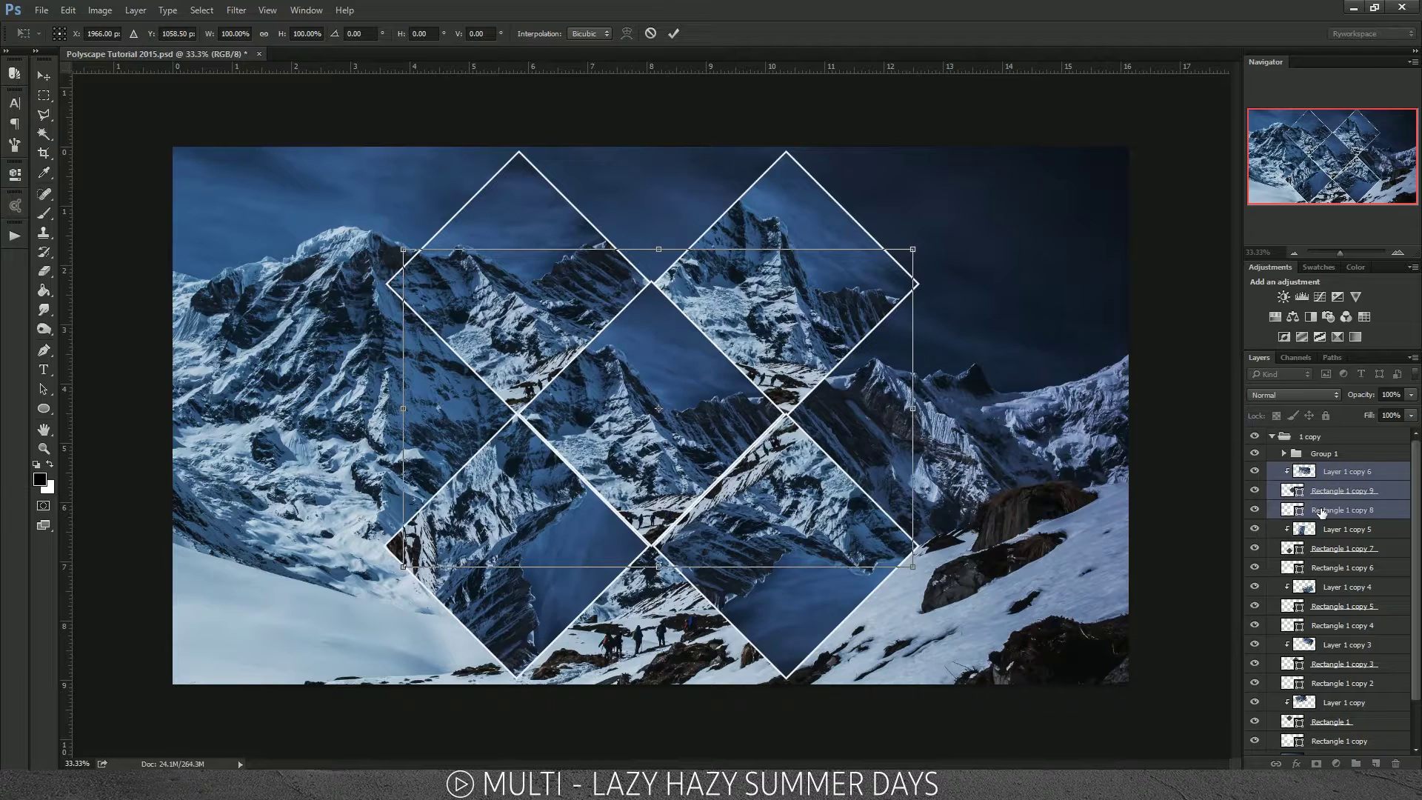
key("Down")
key("Down")
key("Down")
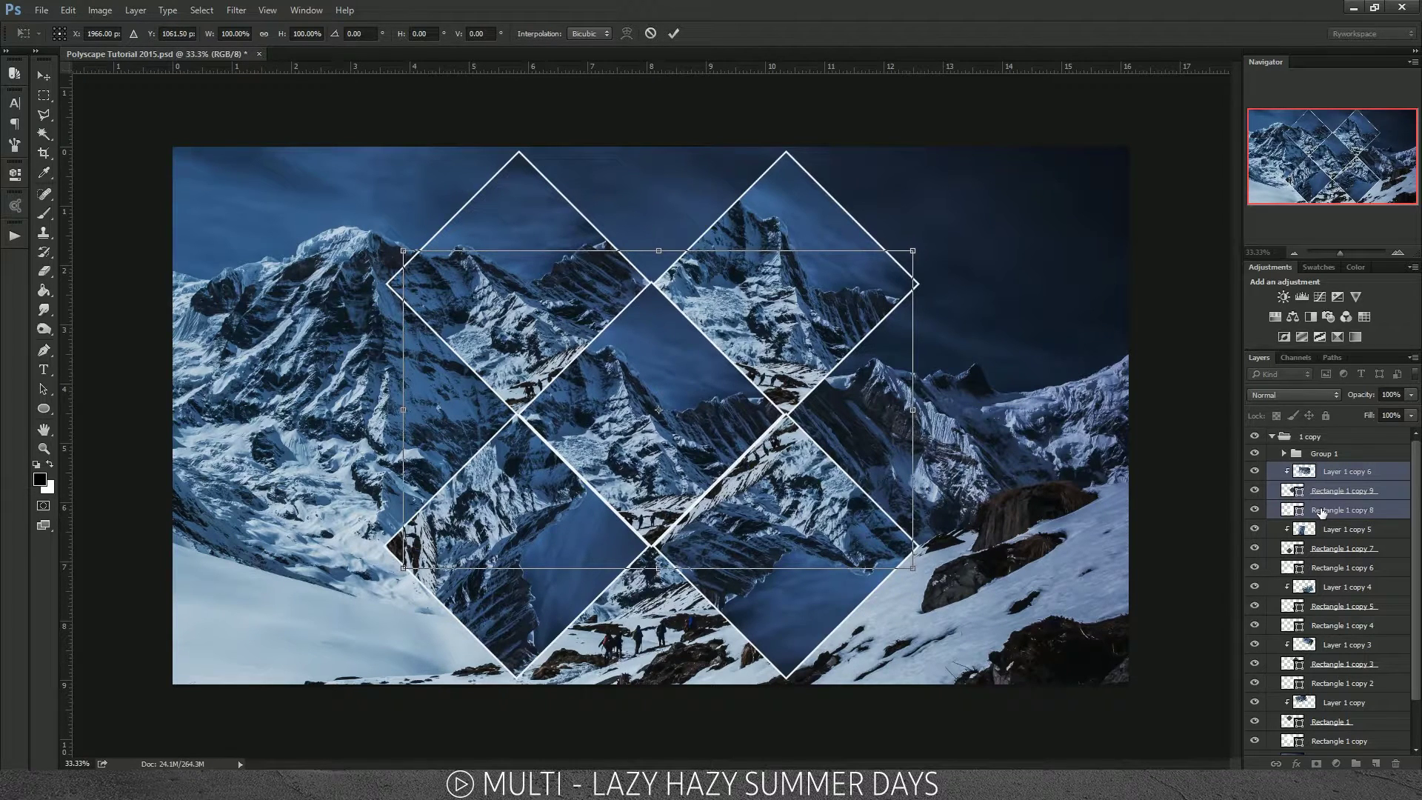
key("Down")
key("Down")
key("Down")
key("Right")
key("Right")
key("Right")
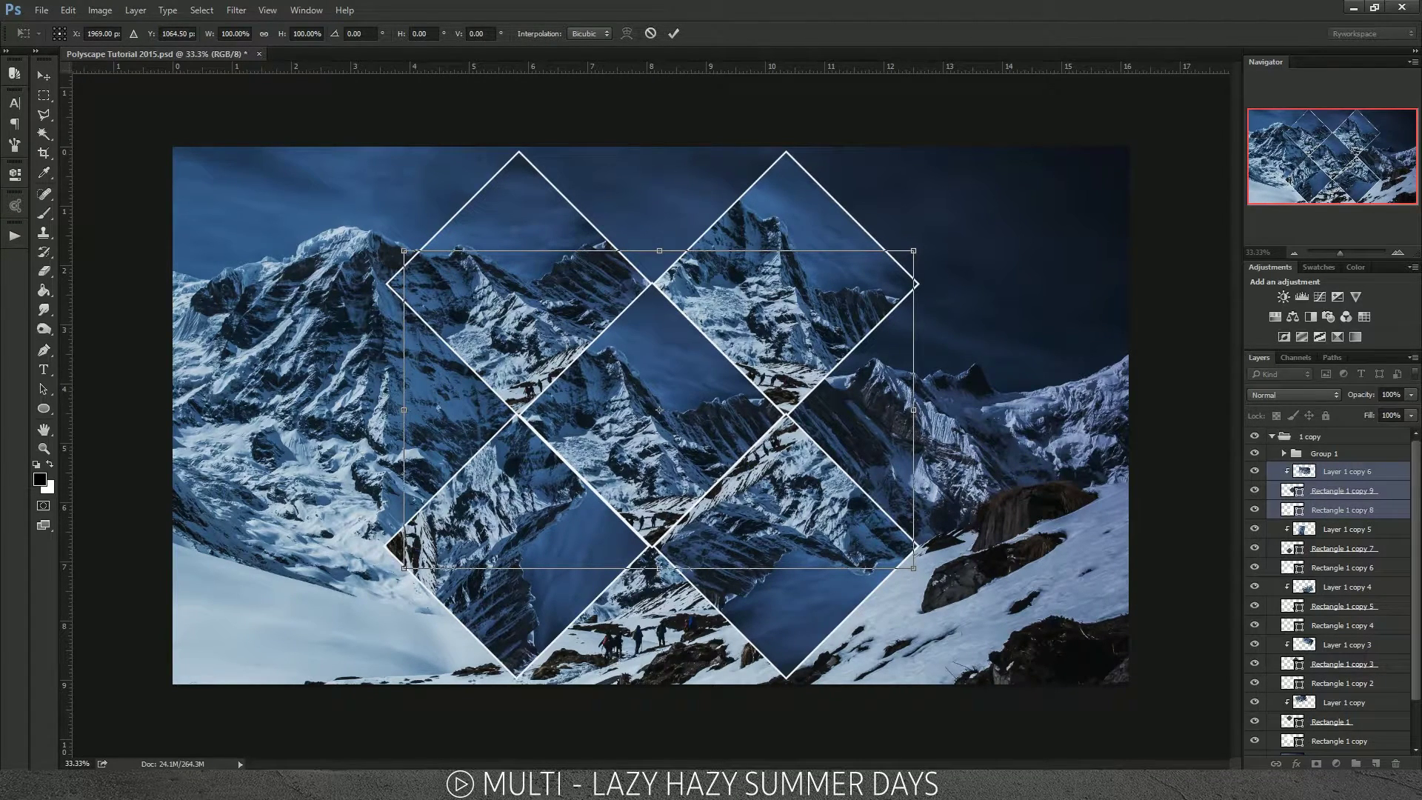
key("Return")
left_click(1222, 387)
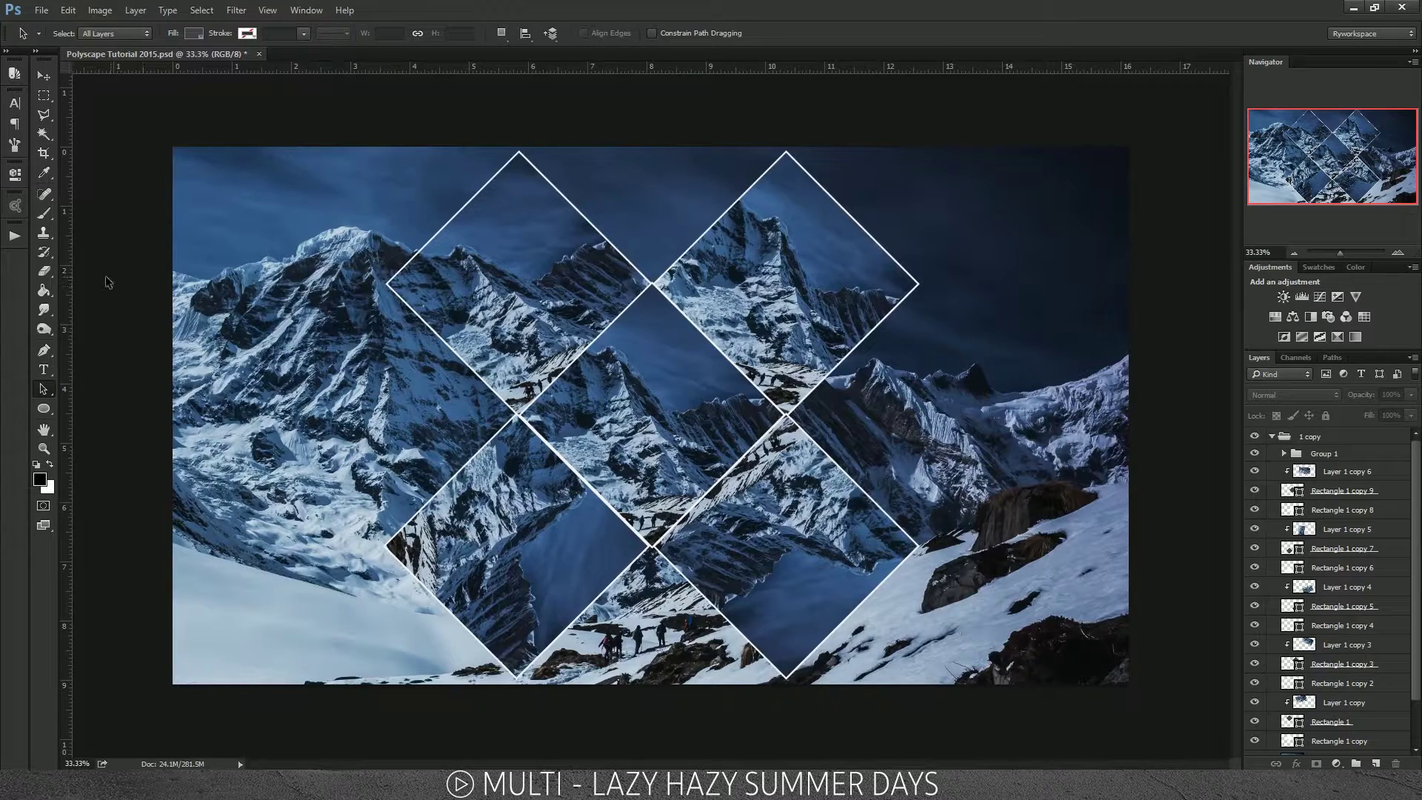
left_click(681, 488)
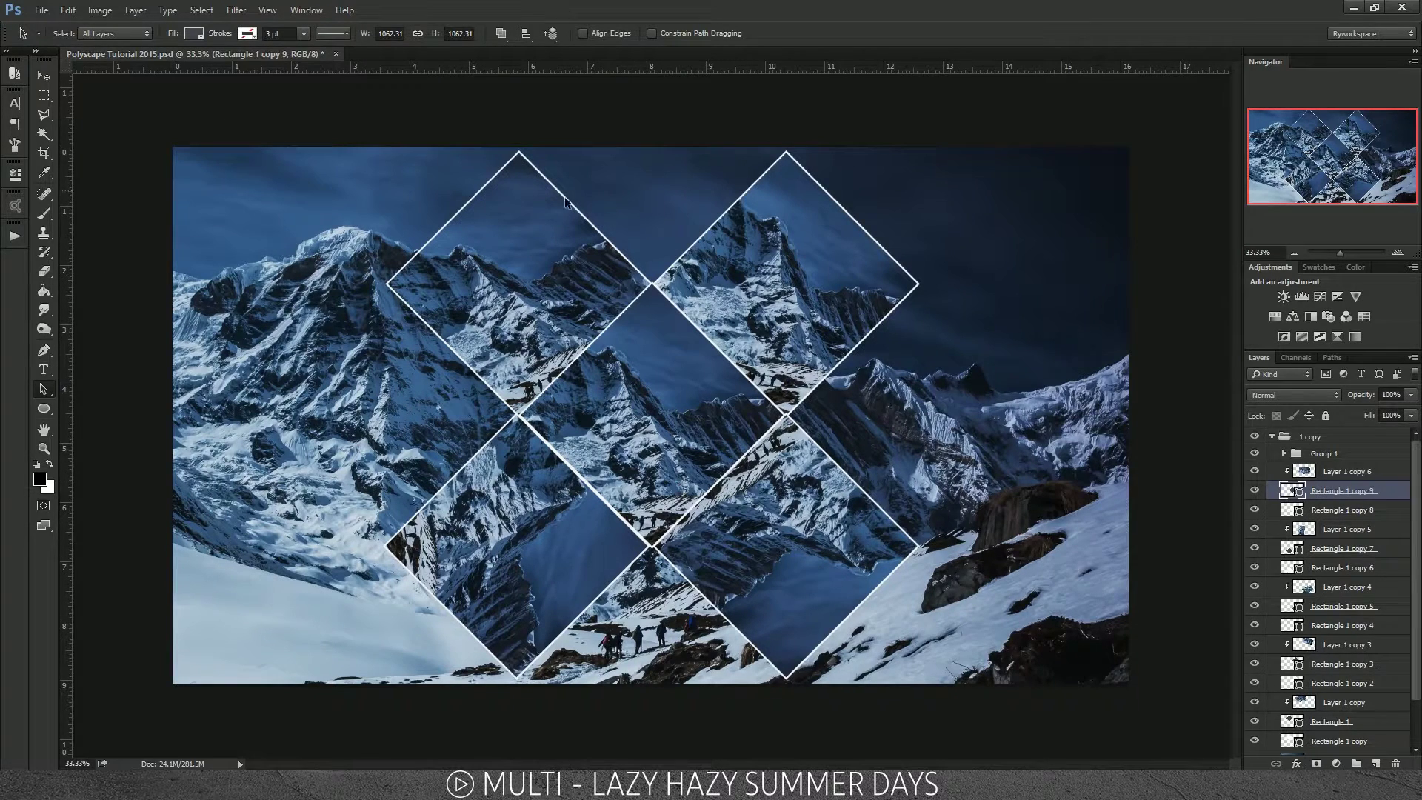
left_click(123, 299)
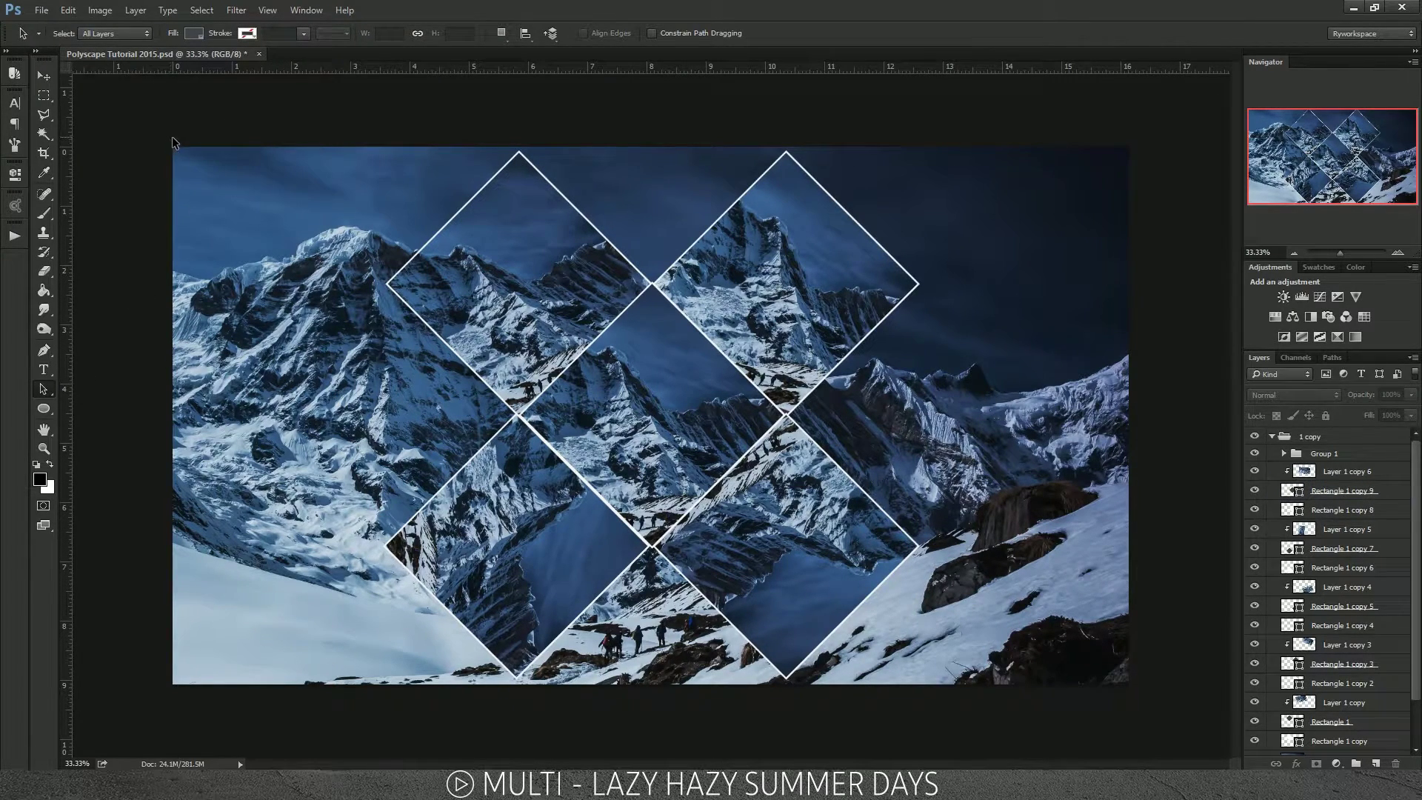
left_click_drag(176, 143, 166, 113)
Step: Check the canvas width and height in pixels without resizing the canvas
key("ctrl+alt+c")
left_click(784, 271)
scroll(757, 297, "up", 1)
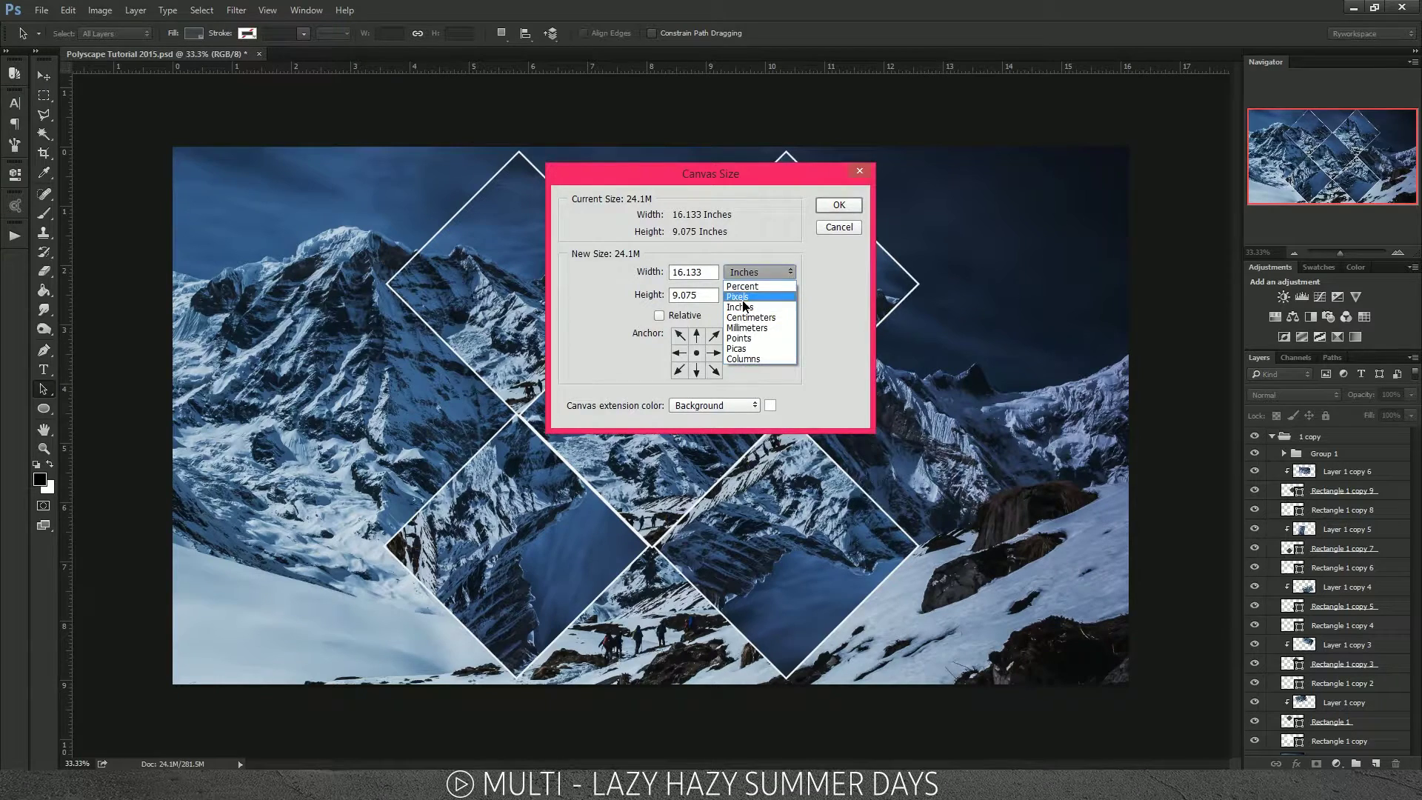
left_click(748, 286)
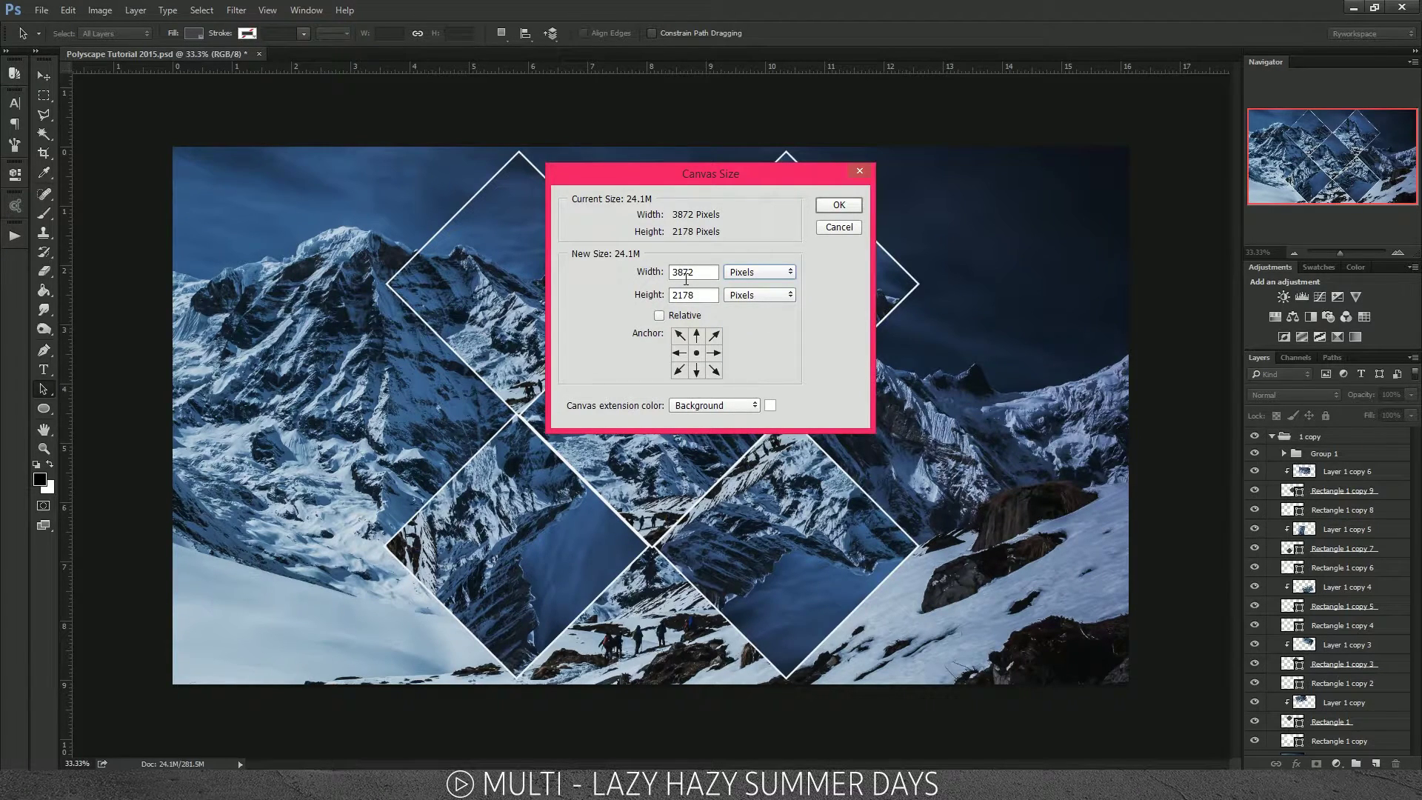
key("Return")
key("ctrl+minus")
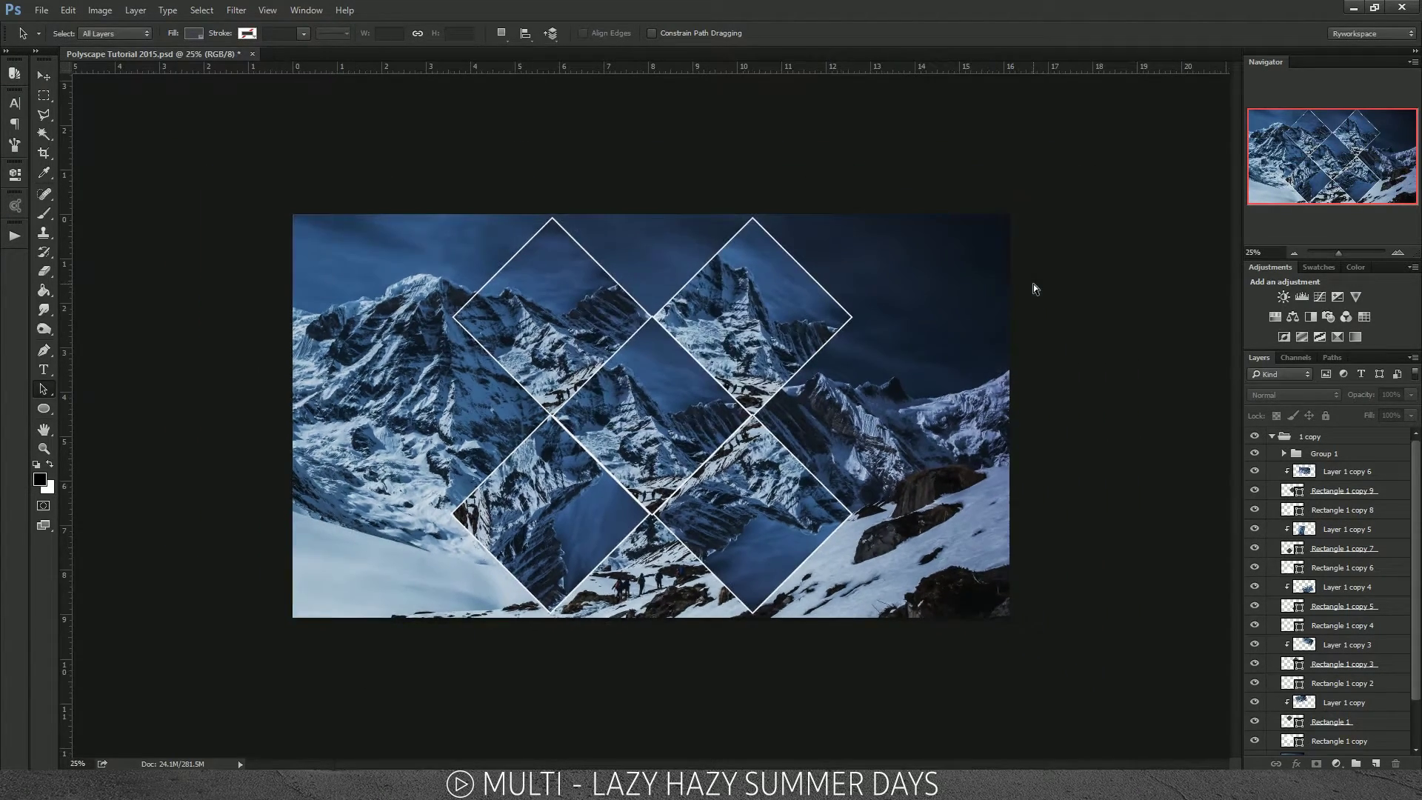
key("ctrl+plus")
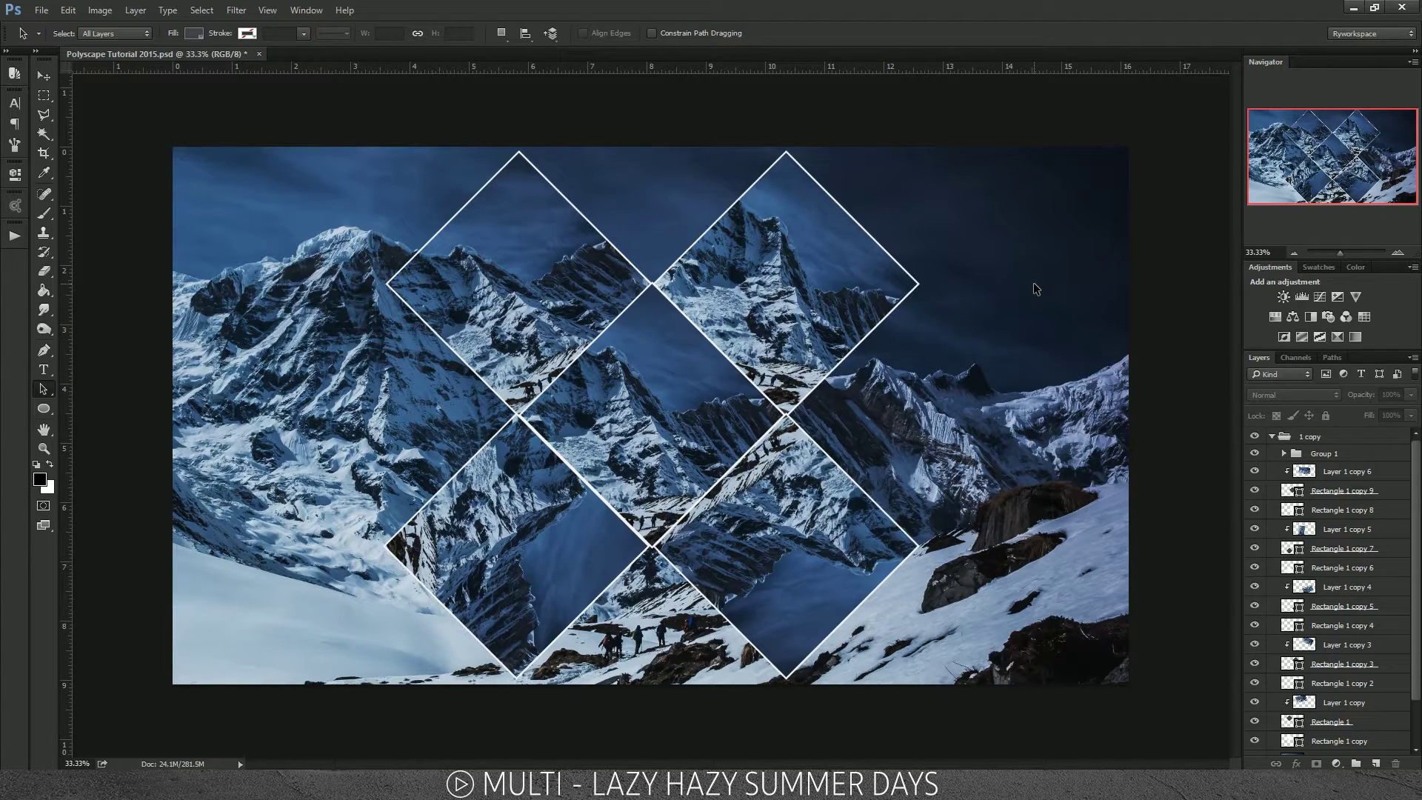
key("ctrl+minus")
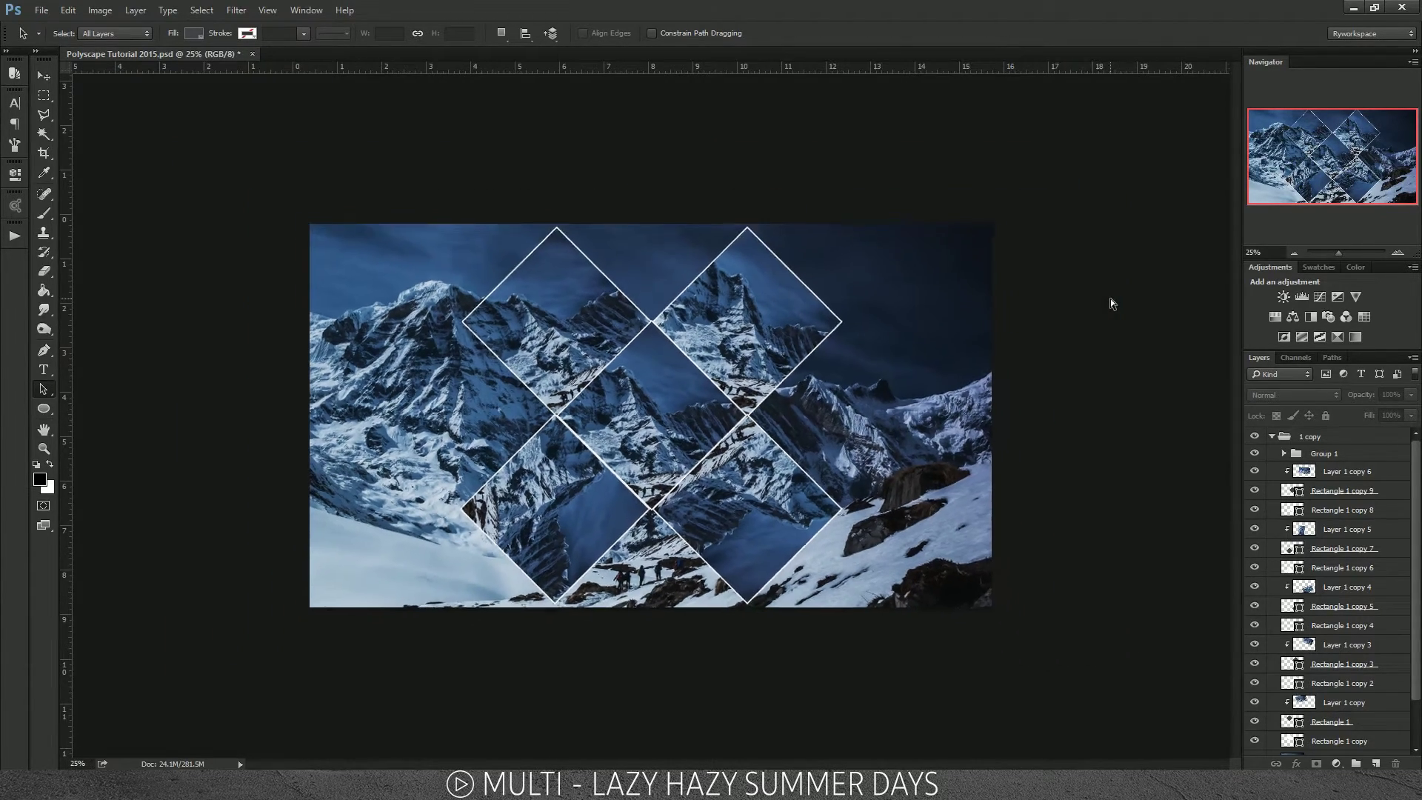
key("ctrl+plus")
key("ctrl+minus")
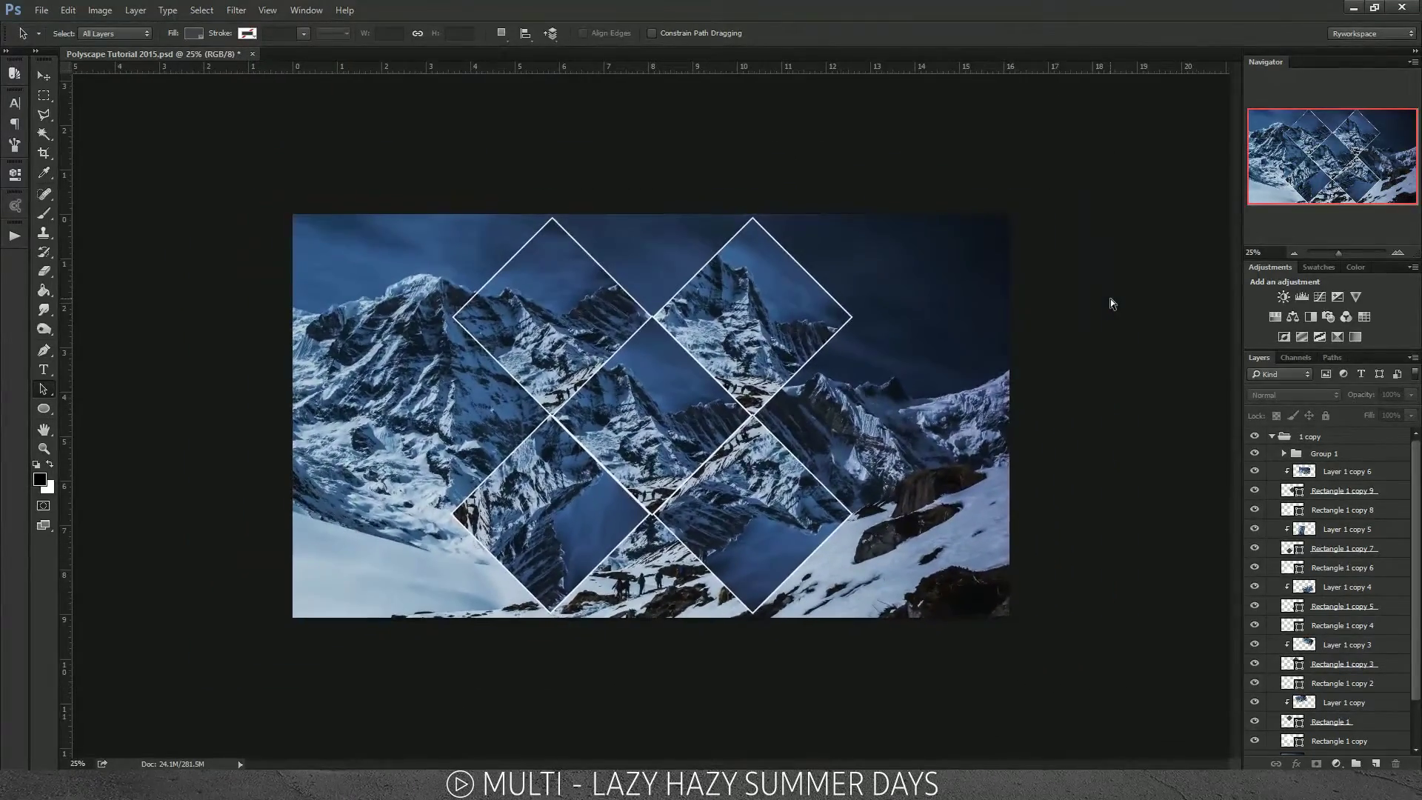
key("ctrl+plus")
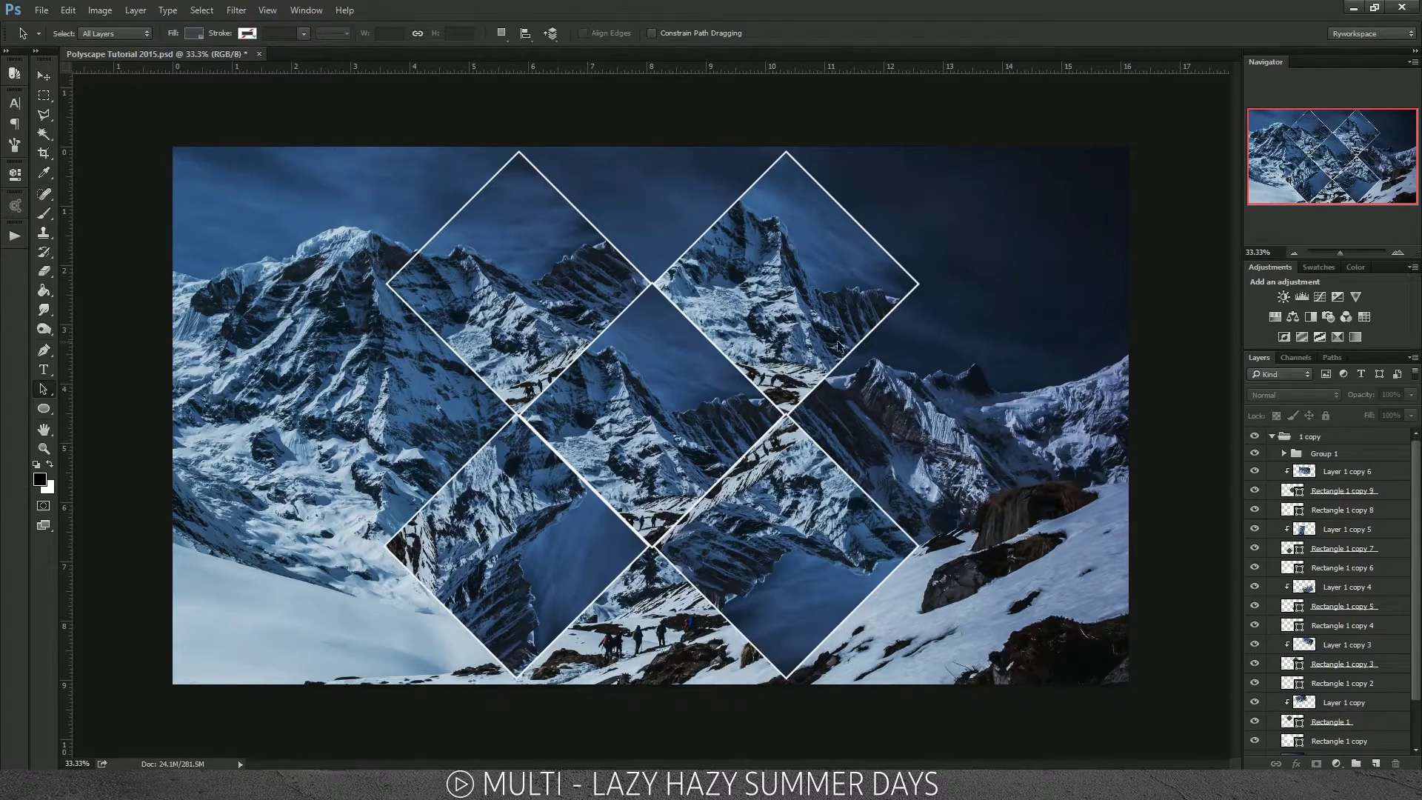
key("ctrl+minus")
key("ctrl+plus")
key("ctrl+plus")
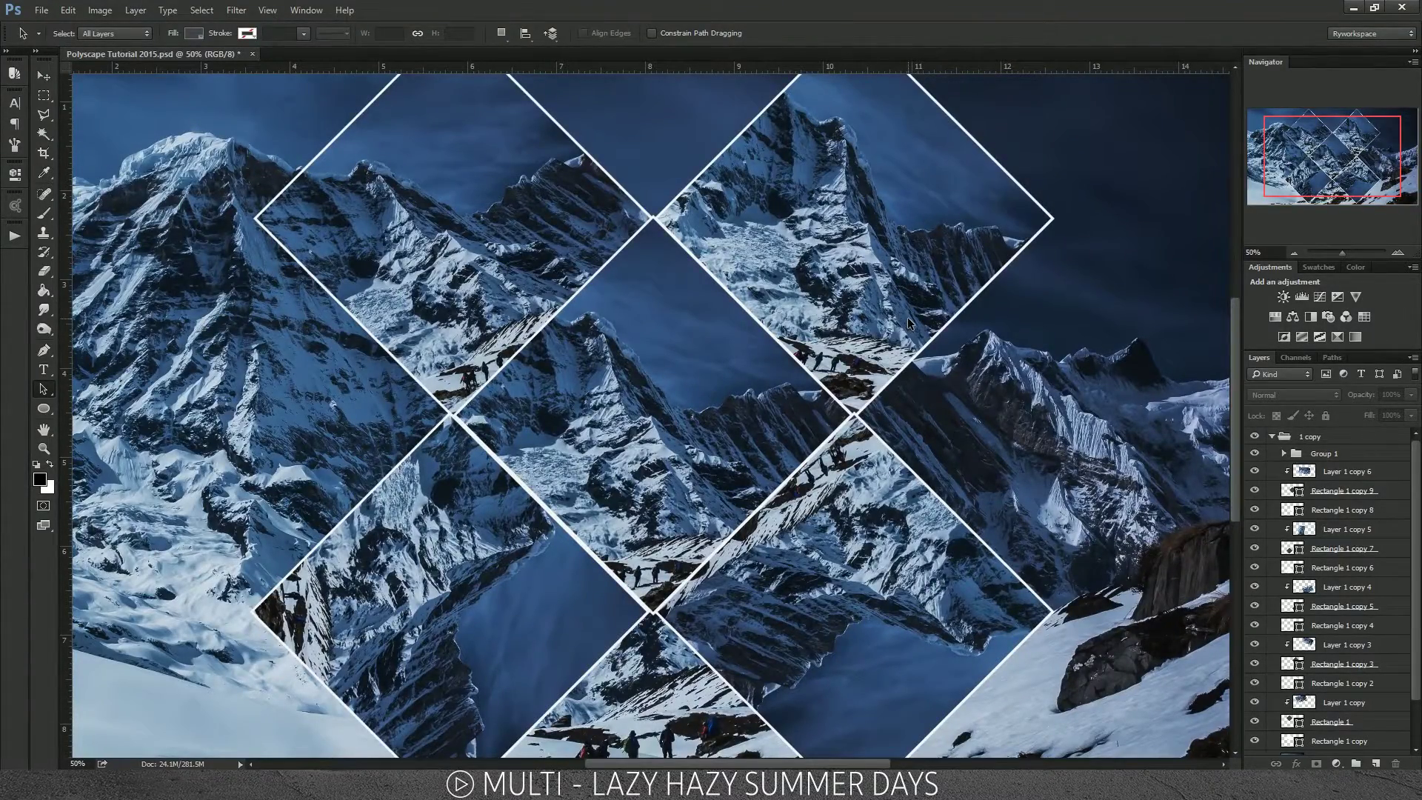
key("ctrl+minus")
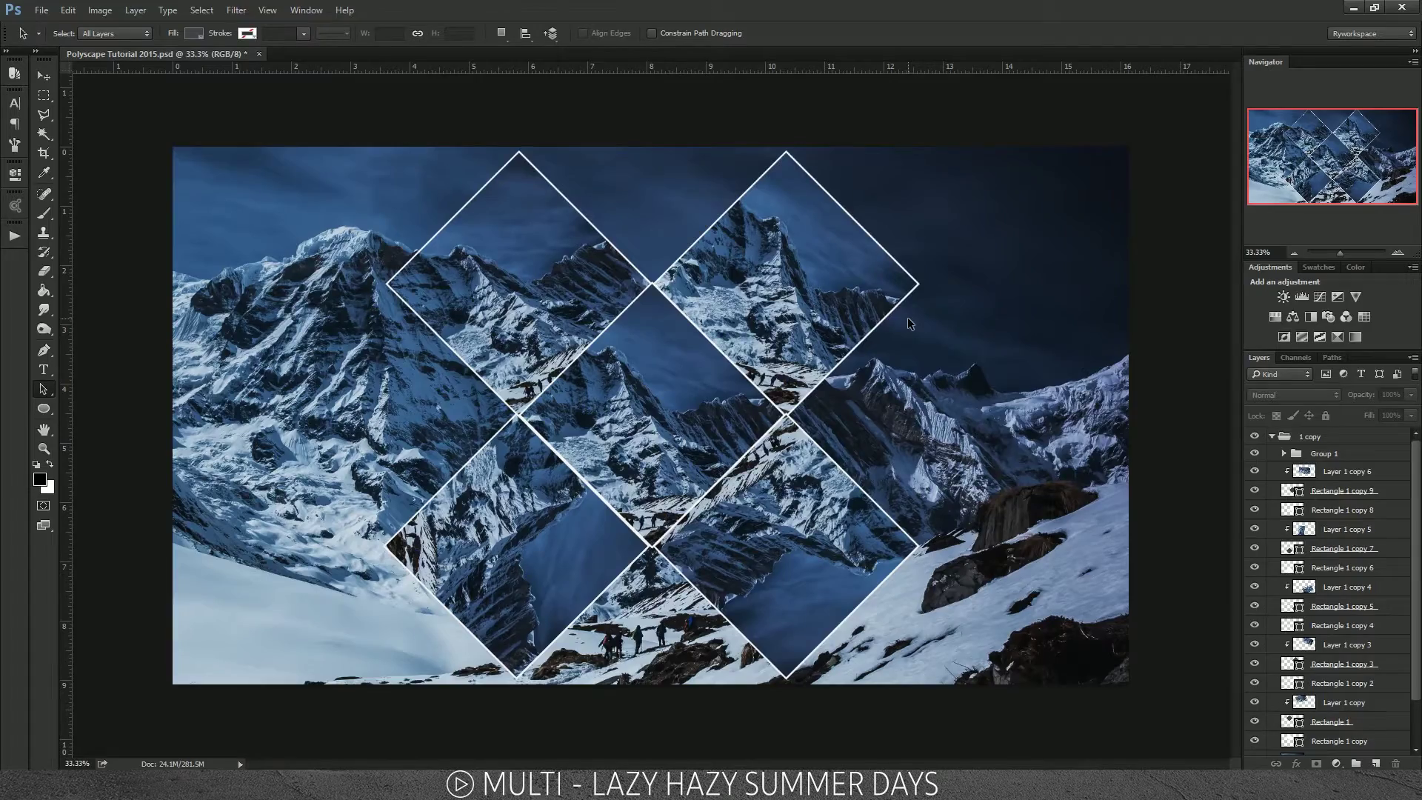
key("ctrl+minus")
key("ctrl+plus")
key("ctrl+minus")
key("ctrl+plus")
left_click_drag(994, 181, 292, 635)
left_click_drag(303, 714, 1046, 86)
mouse_move(963, 692)
left_mouse_down()
mouse_move(327, 160)
mouse_move(335, 118)
mouse_move(898, 555)
mouse_move(1046, 740)
mouse_move(916, 708)
mouse_move(926, 704)
mouse_move(732, 563)
mouse_move(344, 157)
mouse_move(382, 112)
left_mouse_up()
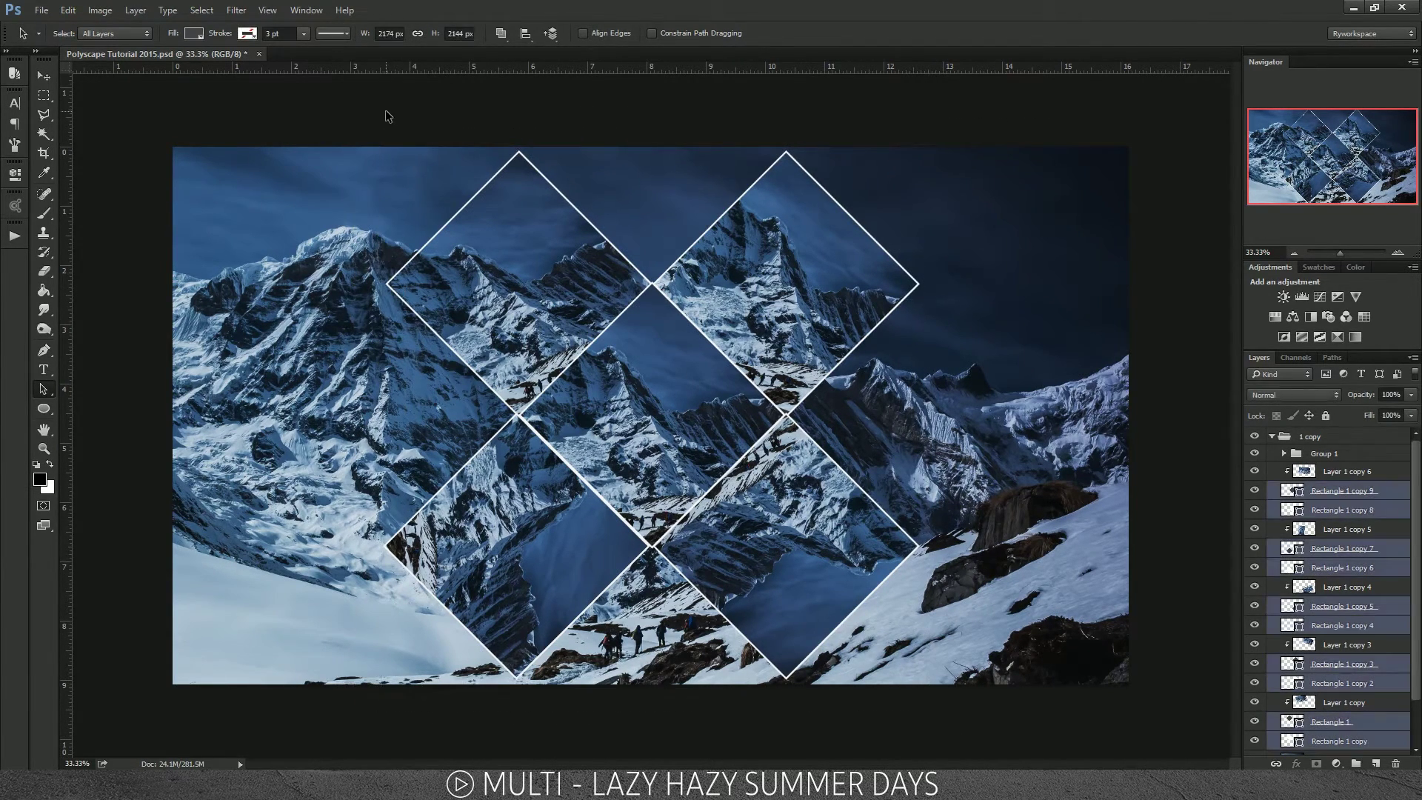
left_click(385, 104)
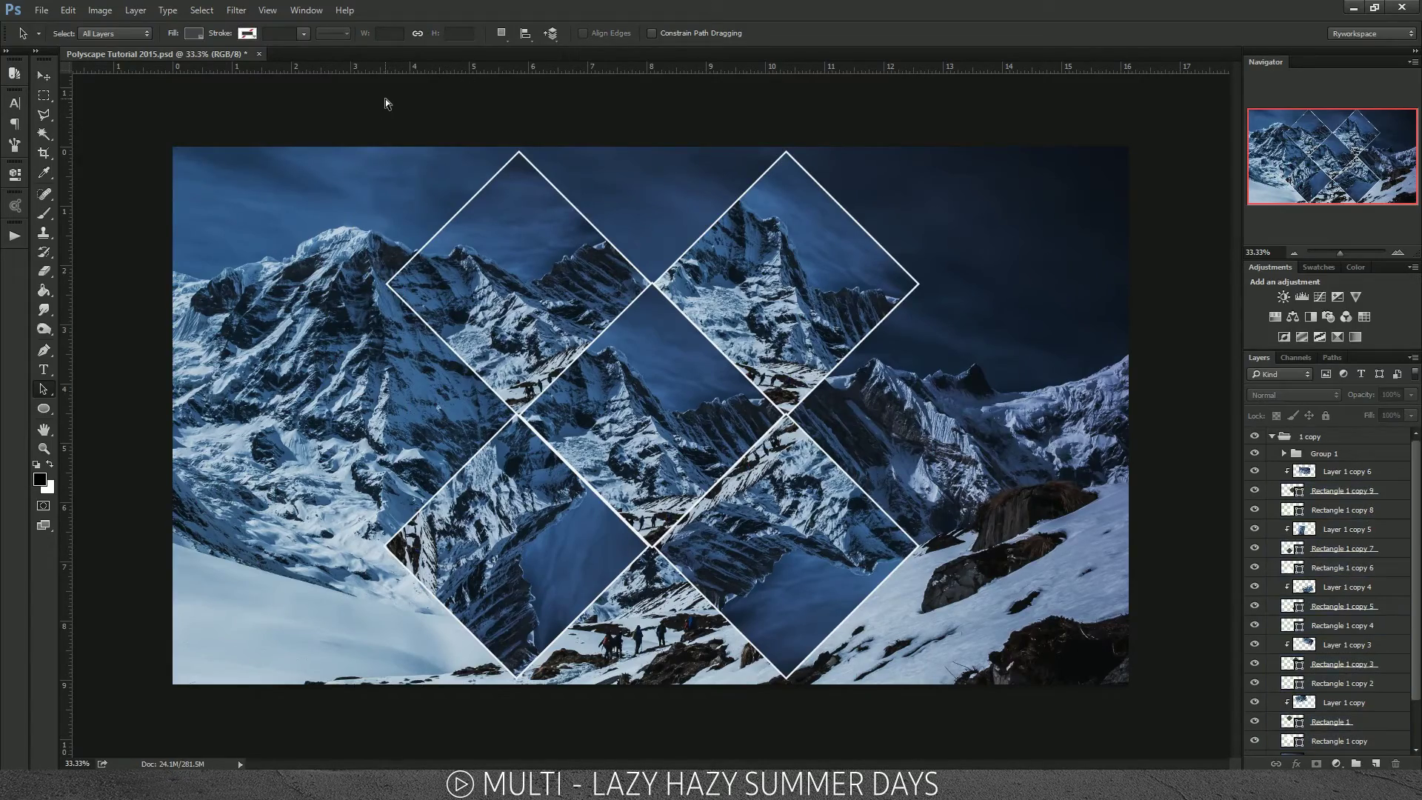